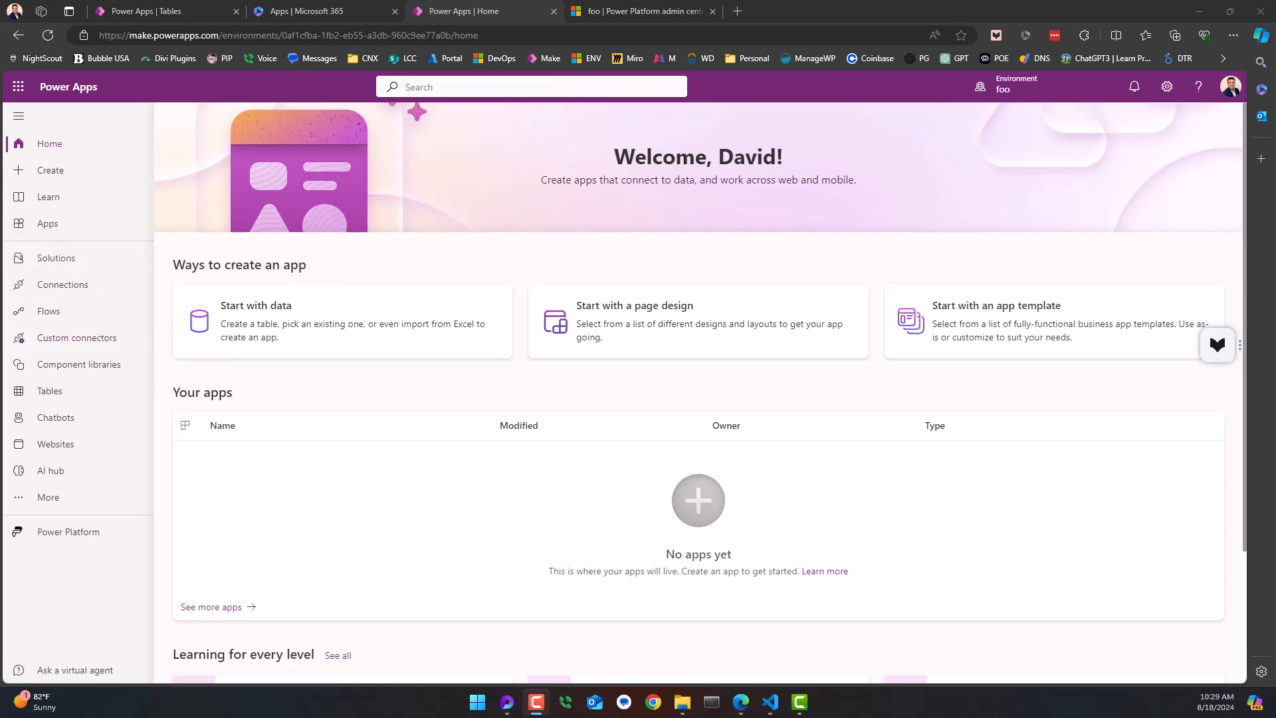
- Open DEMO_DATA_VIDEO.json from the Downloads folder in Visual Studio Code
{"action": "key", "text": "super+e"}
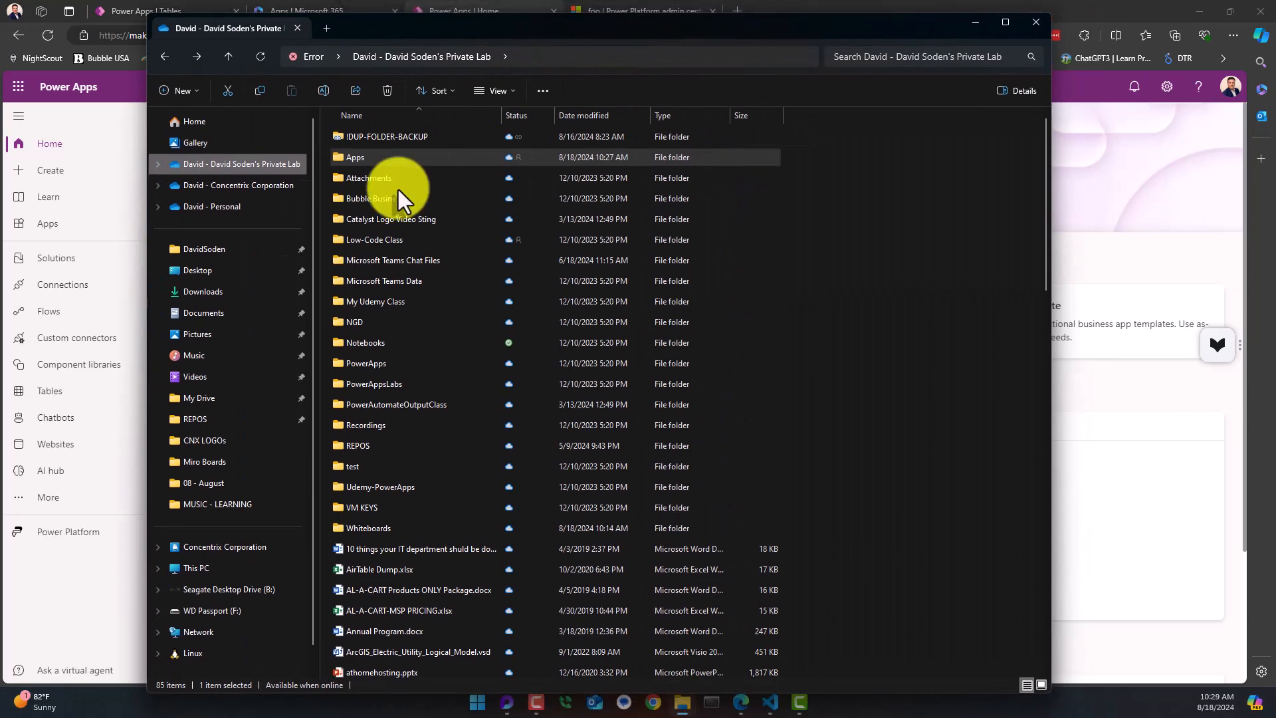
{"action": "left_click", "coordinate": [211, 292]}
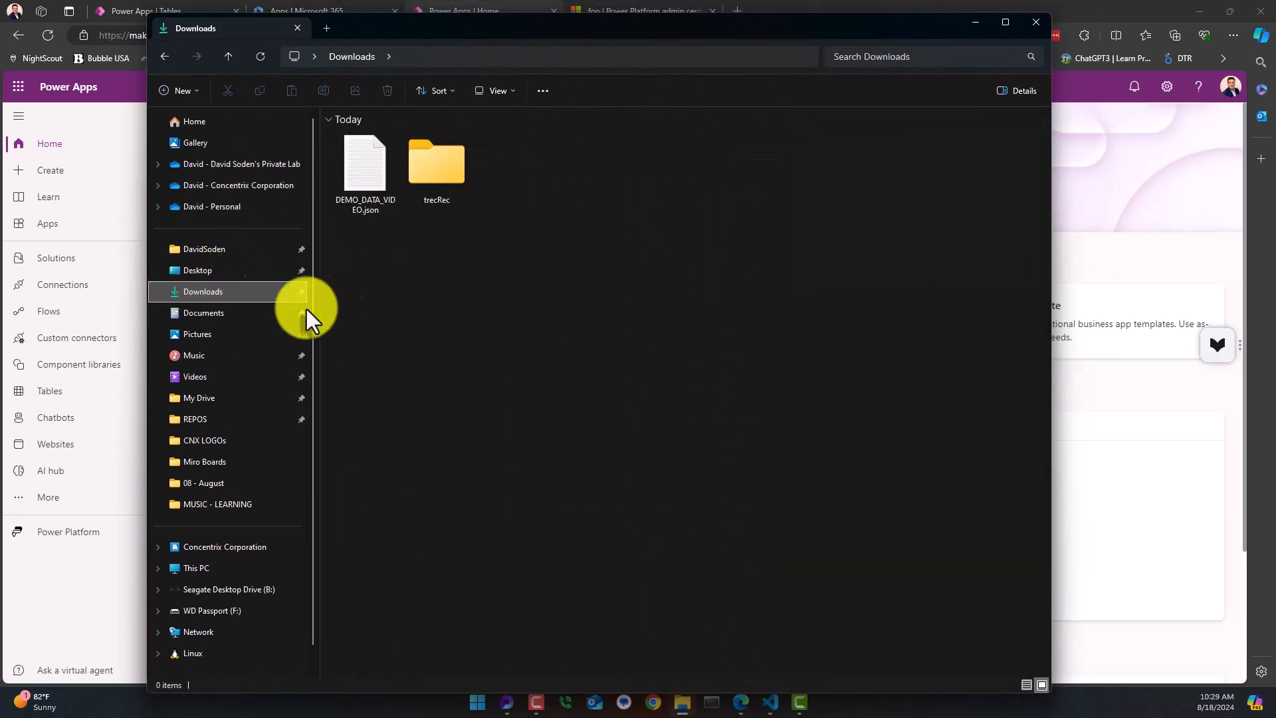
{"action": "right_click", "coordinate": [353, 173]}
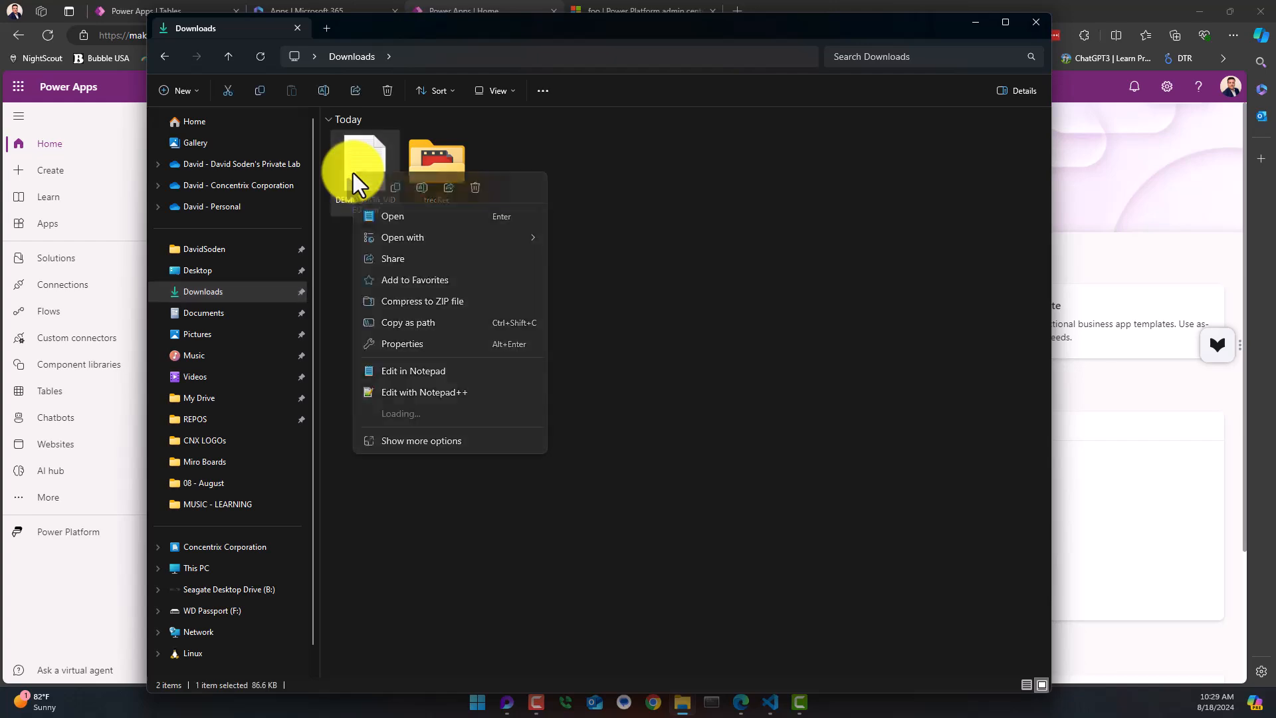
{"action": "mouse_move", "coordinate": [430, 239]}
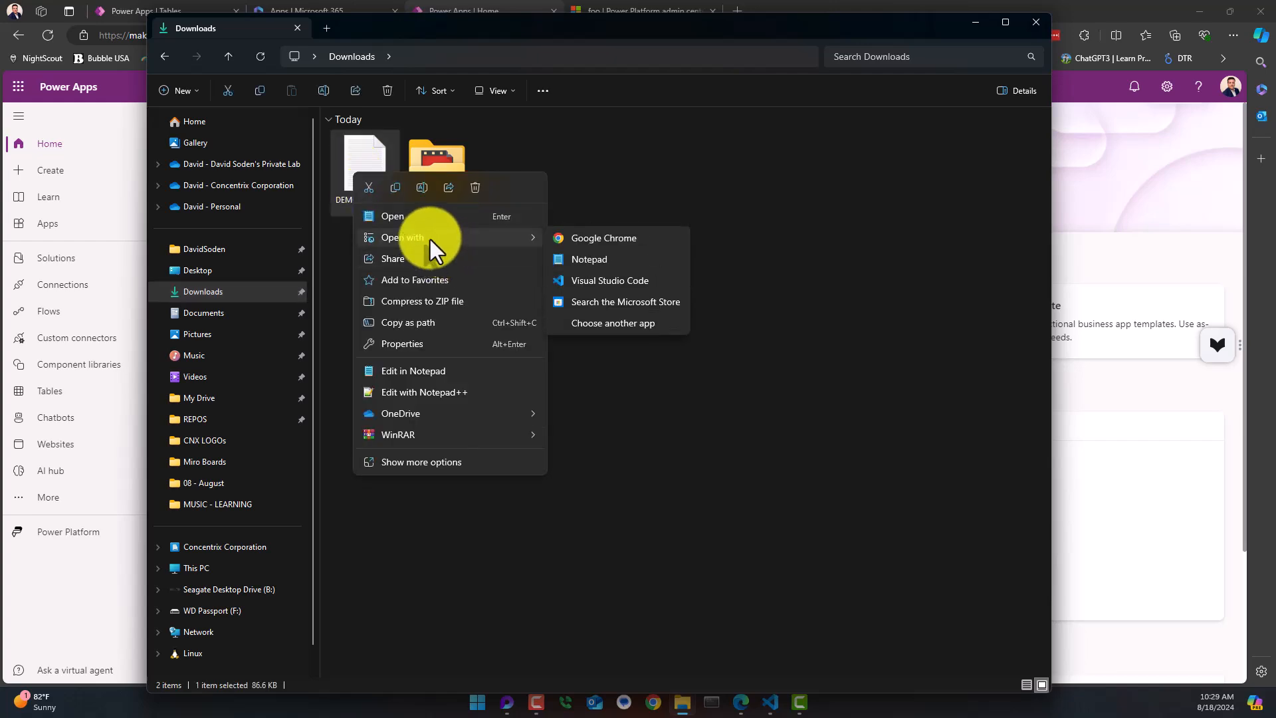
{"action": "left_click", "coordinate": [607, 283]}
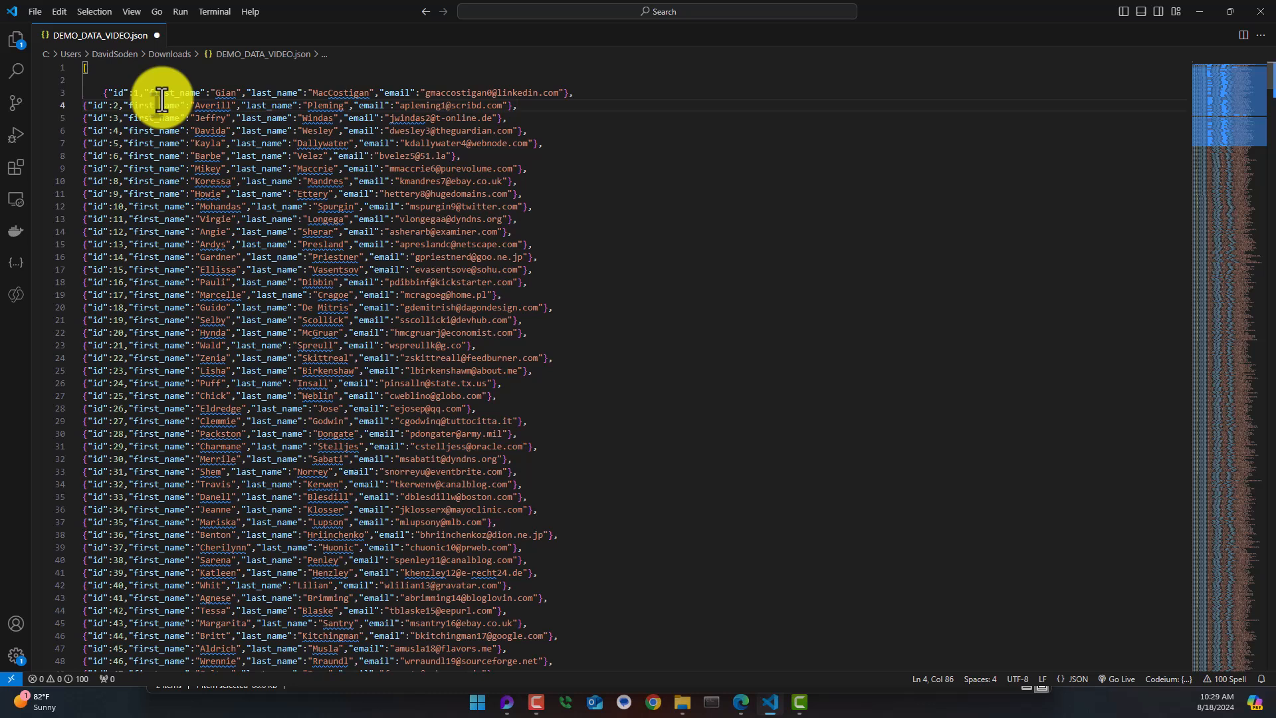
- Remove the leading indentation in front of the first record of the JSON array
{"action": "left_click", "coordinate": [198, 194]}
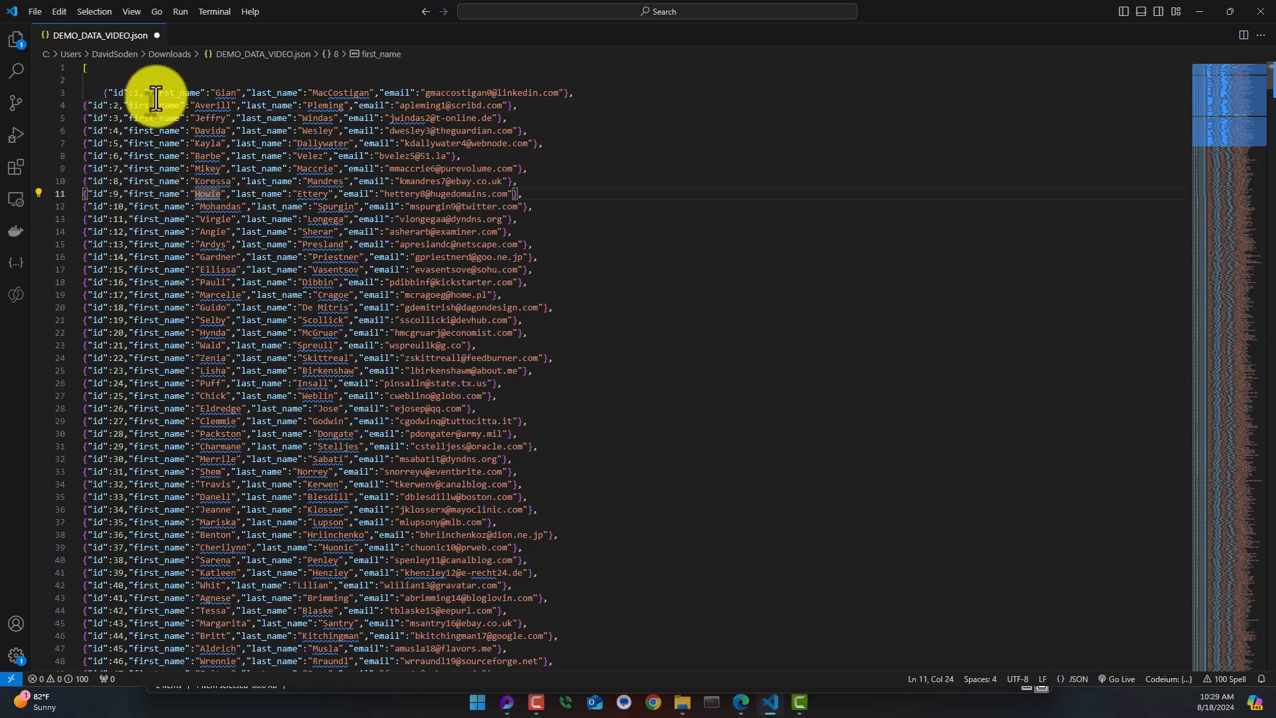
{"action": "left_click", "coordinate": [87, 93]}
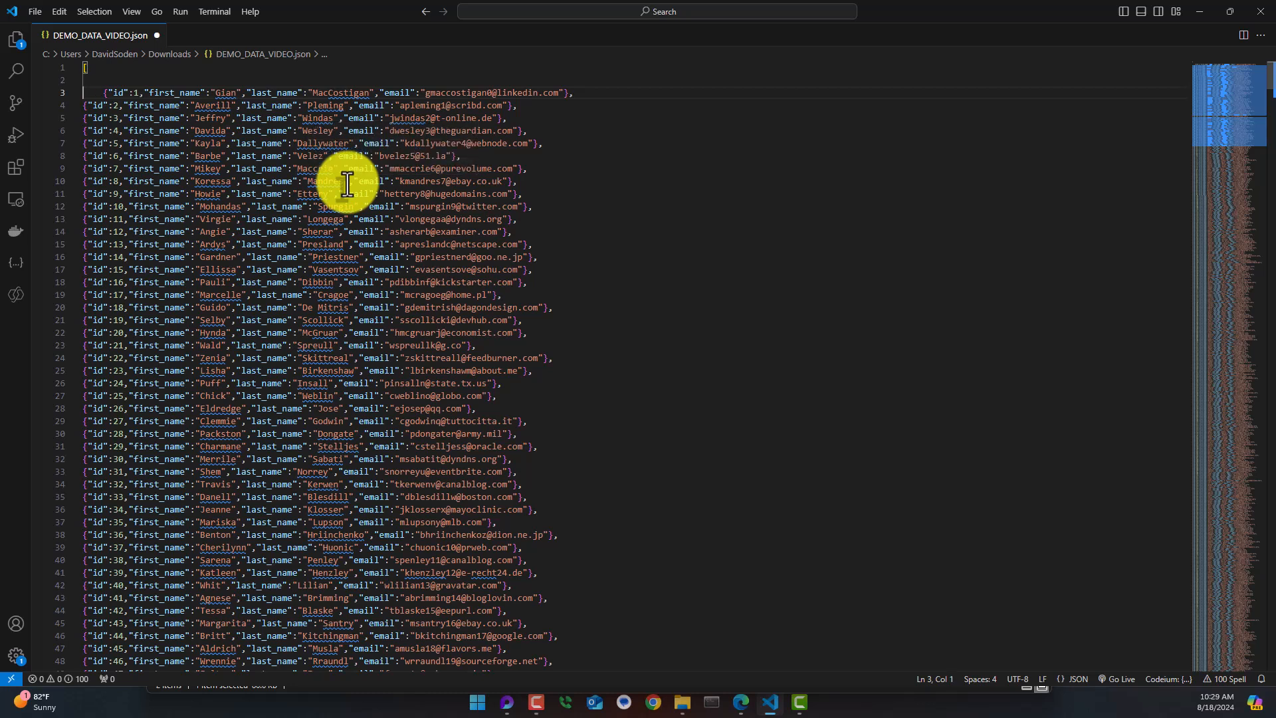
{"action": "key", "text": "BackSpace"}
{"action": "key", "text": "Left"}
{"action": "key", "text": "Left"}
{"action": "key", "text": "shift+Left"}
- Examine the end of the JSON array and its first records, and close the editor
{"action": "key", "text": "ctrl+End"}
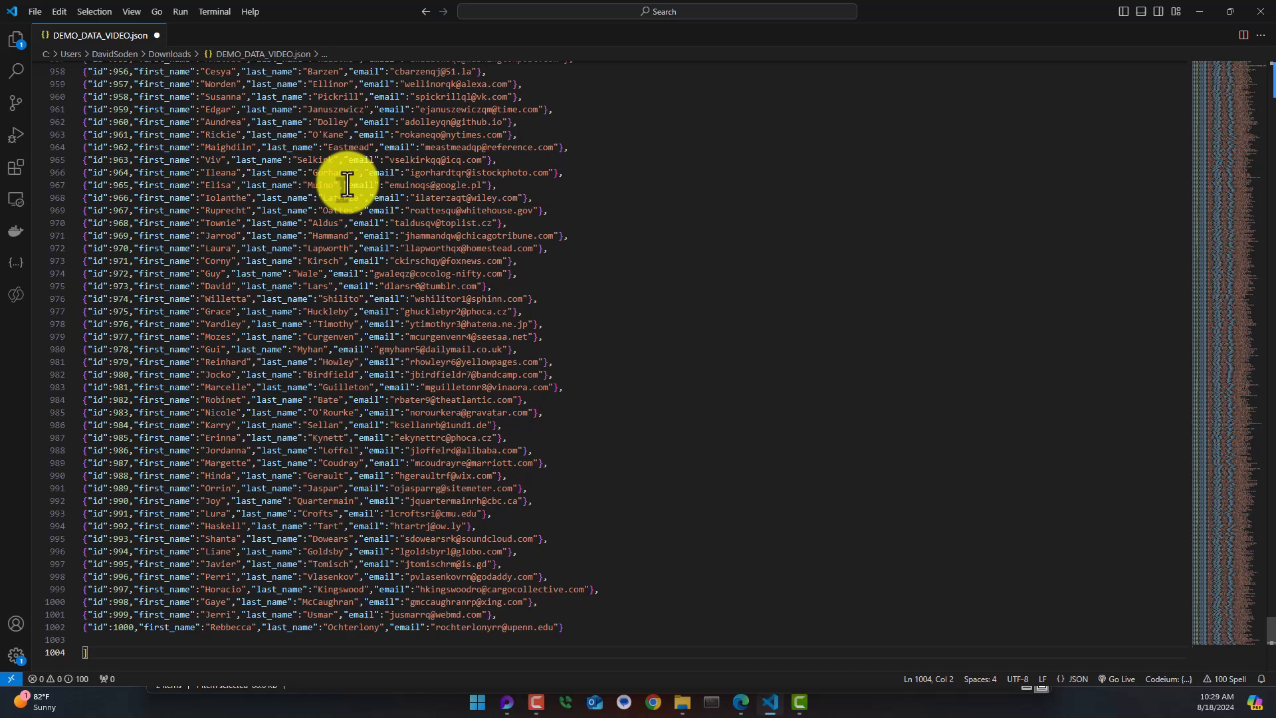
{"action": "key", "text": "Up"}
{"action": "key", "text": "Up"}
{"action": "key", "text": "ctrl+Home"}
{"action": "key", "text": "Down"}
{"action": "key", "text": "Down"}
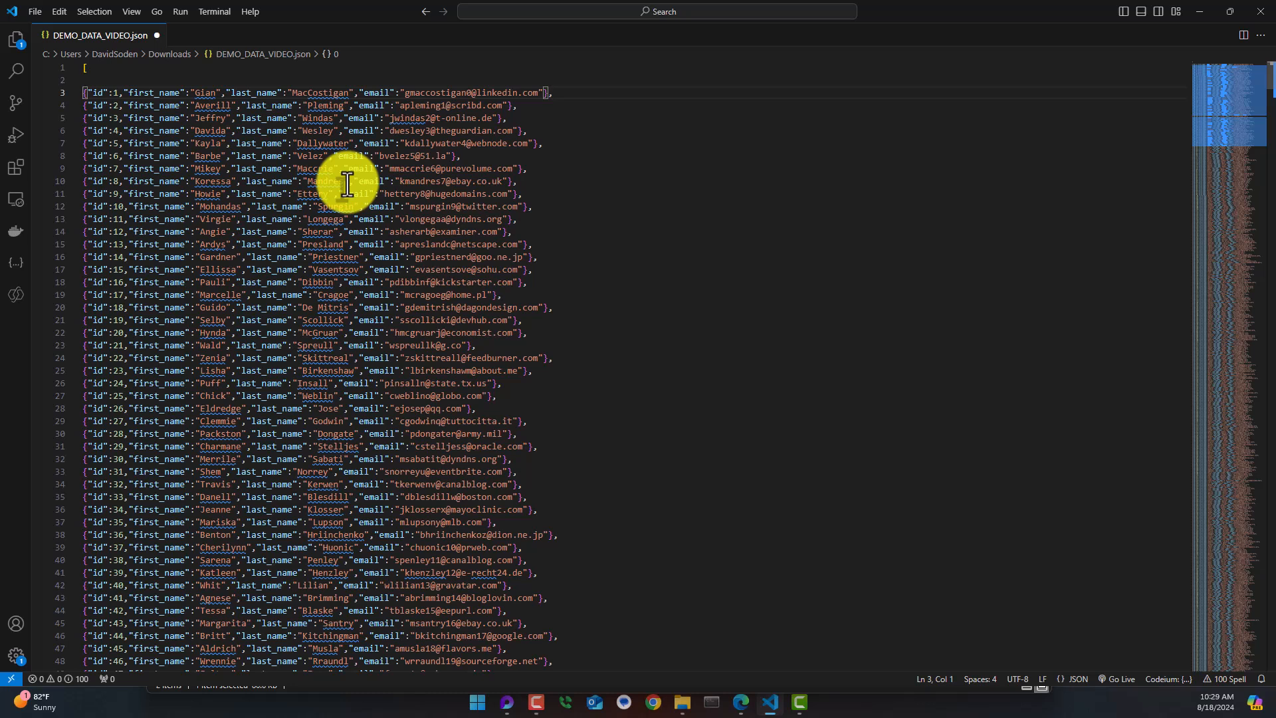
{"action": "left_click", "coordinate": [566, 97]}
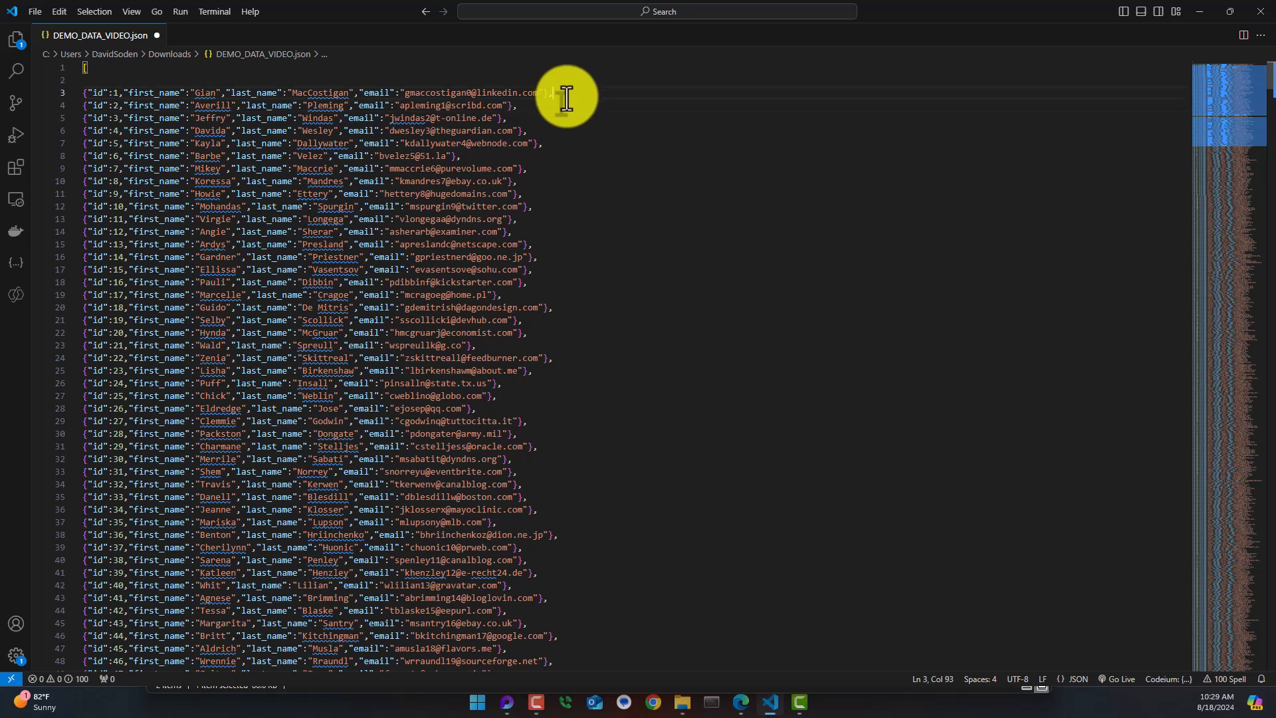
{"action": "key", "text": "Down"}
{"action": "key", "text": "Down"}
{"action": "left_click", "coordinate": [1266, 12]}
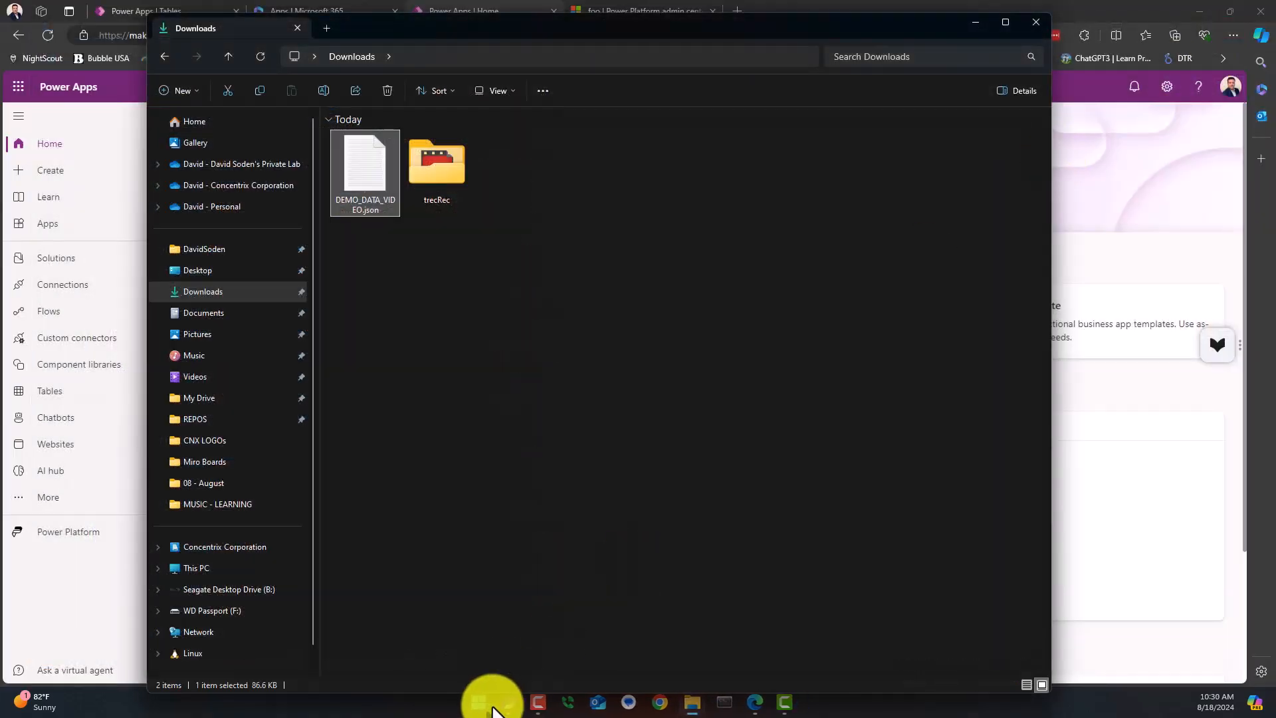
- Switch to Excel, create a blank workbook and display its Data commands
{"action": "left_click", "coordinate": [489, 705]}
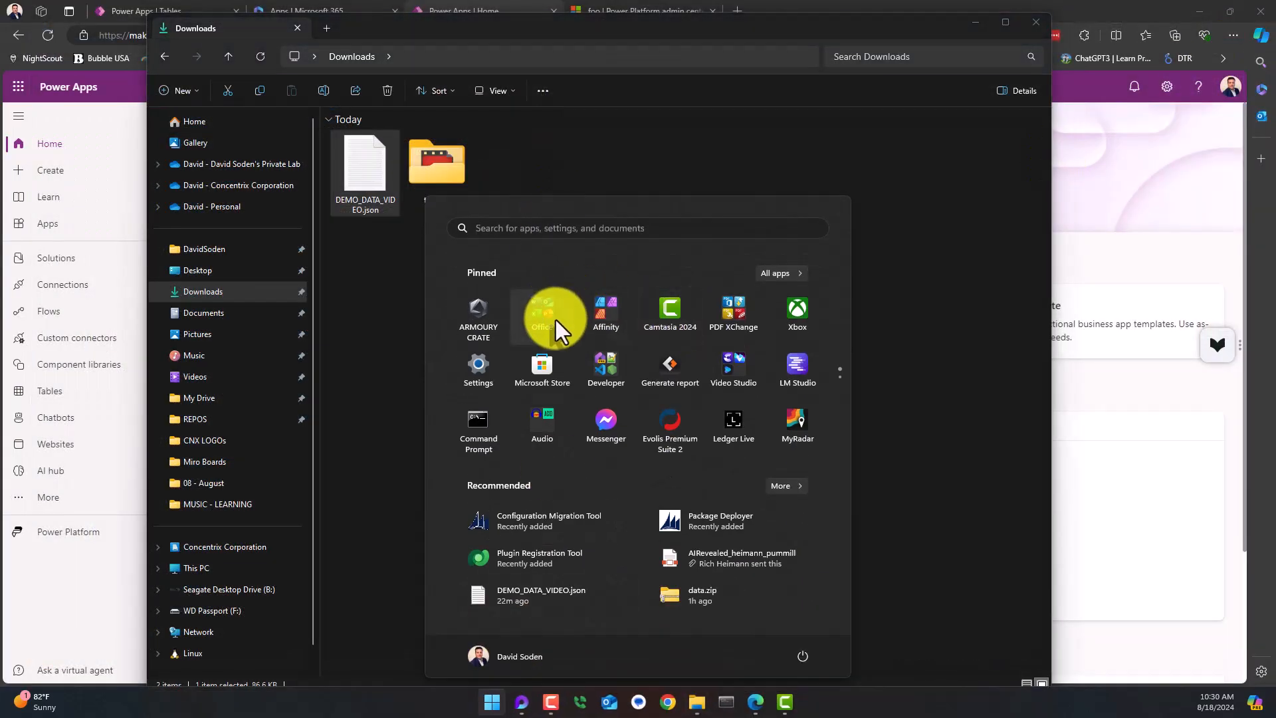
{"action": "left_click", "coordinate": [533, 312]}
{"action": "left_click", "coordinate": [666, 410]}
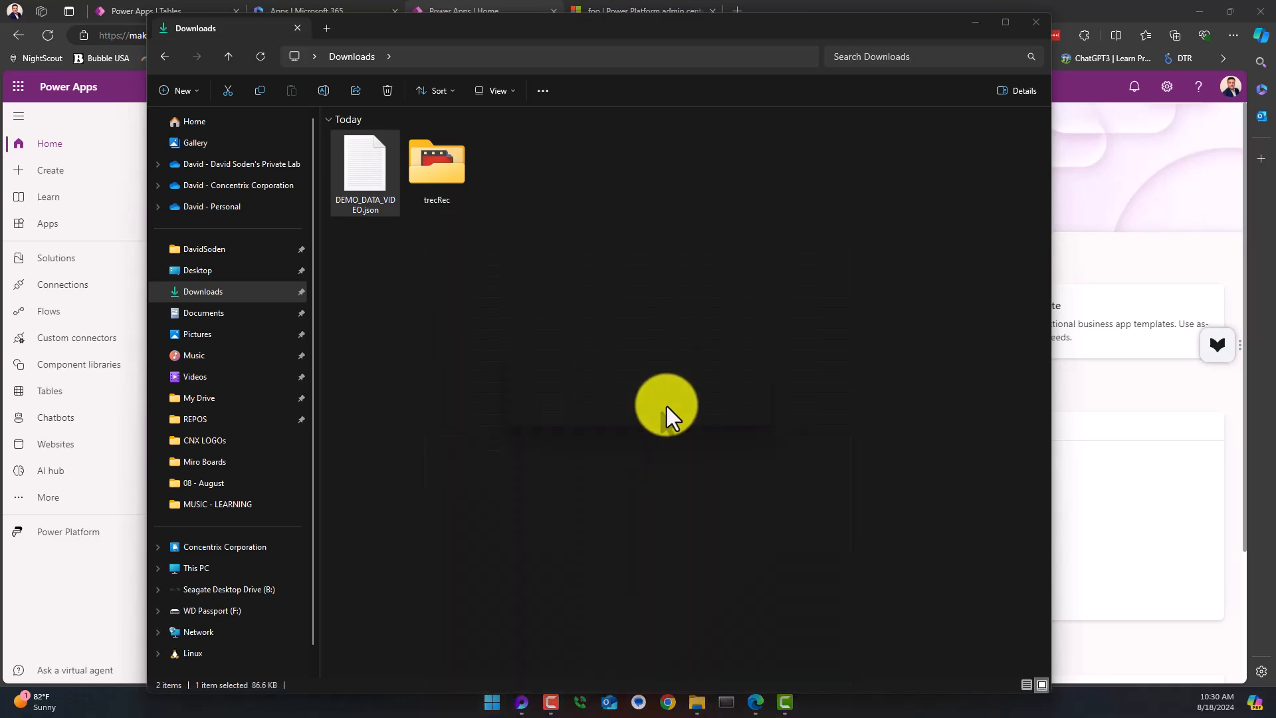
{"action": "left_click", "coordinate": [180, 163]}
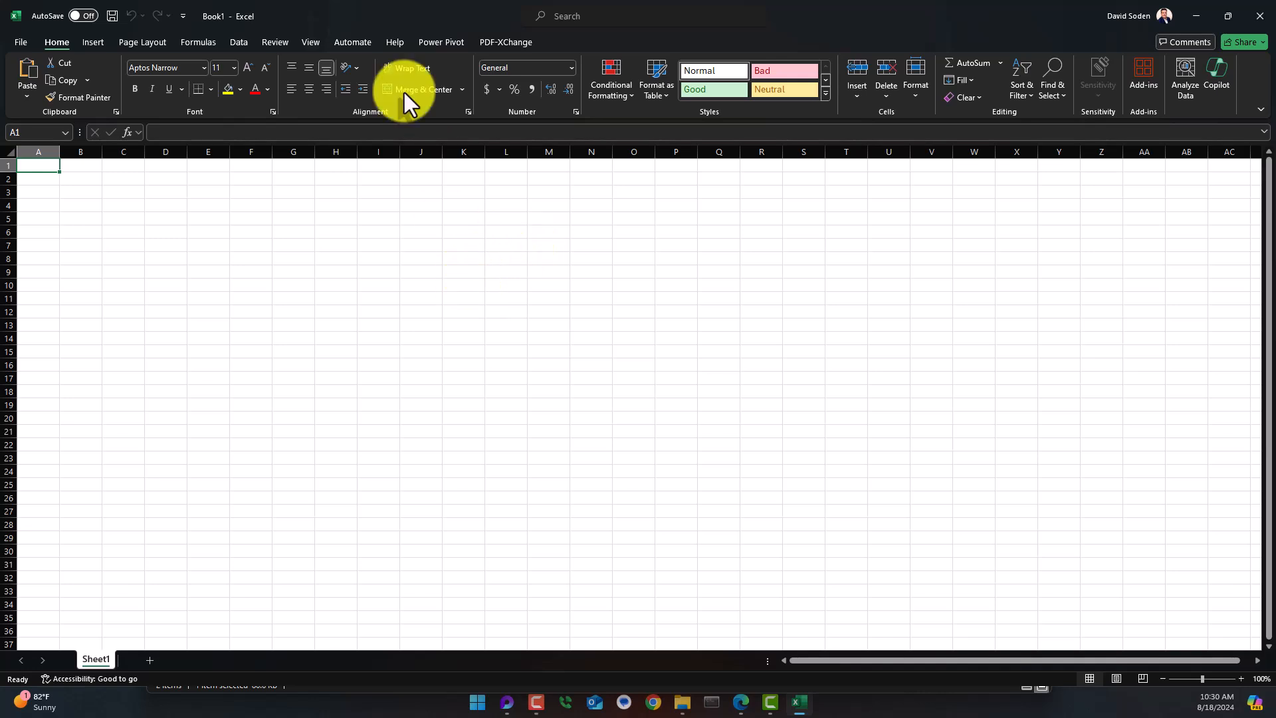
{"action": "left_click", "coordinate": [207, 44]}
{"action": "left_click", "coordinate": [234, 45]}
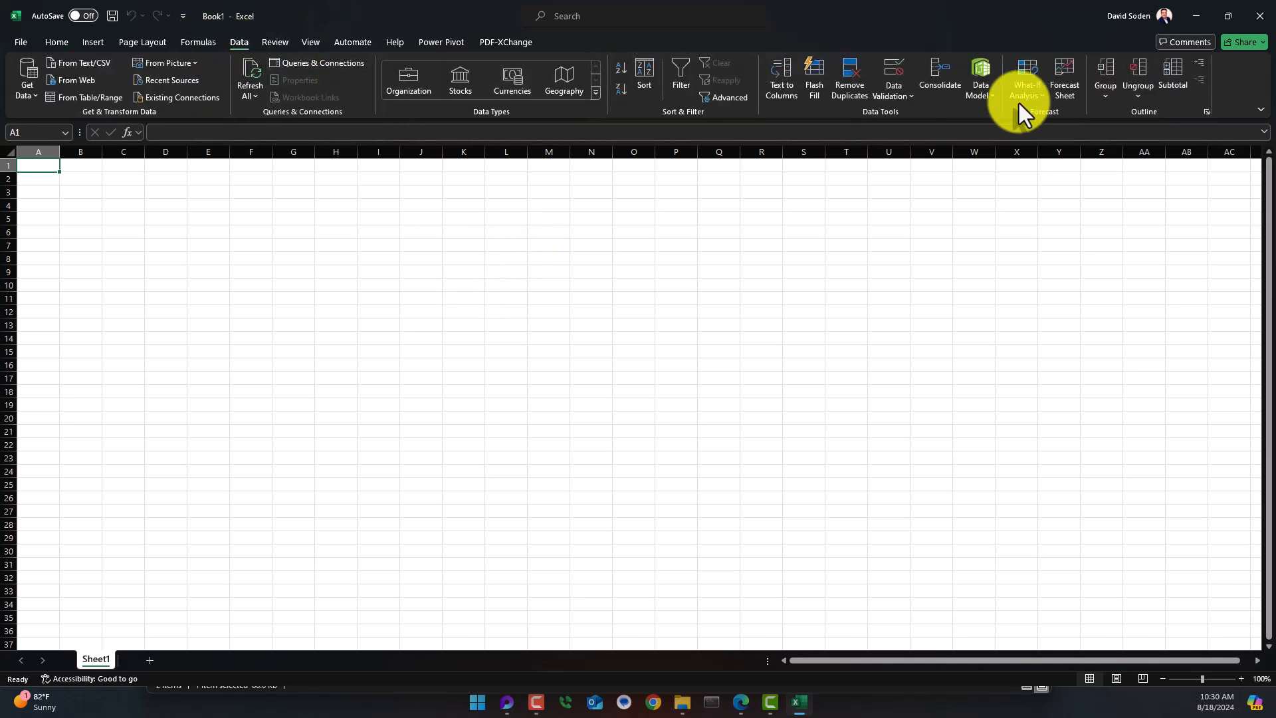
{"action": "left_click", "coordinate": [24, 86]}
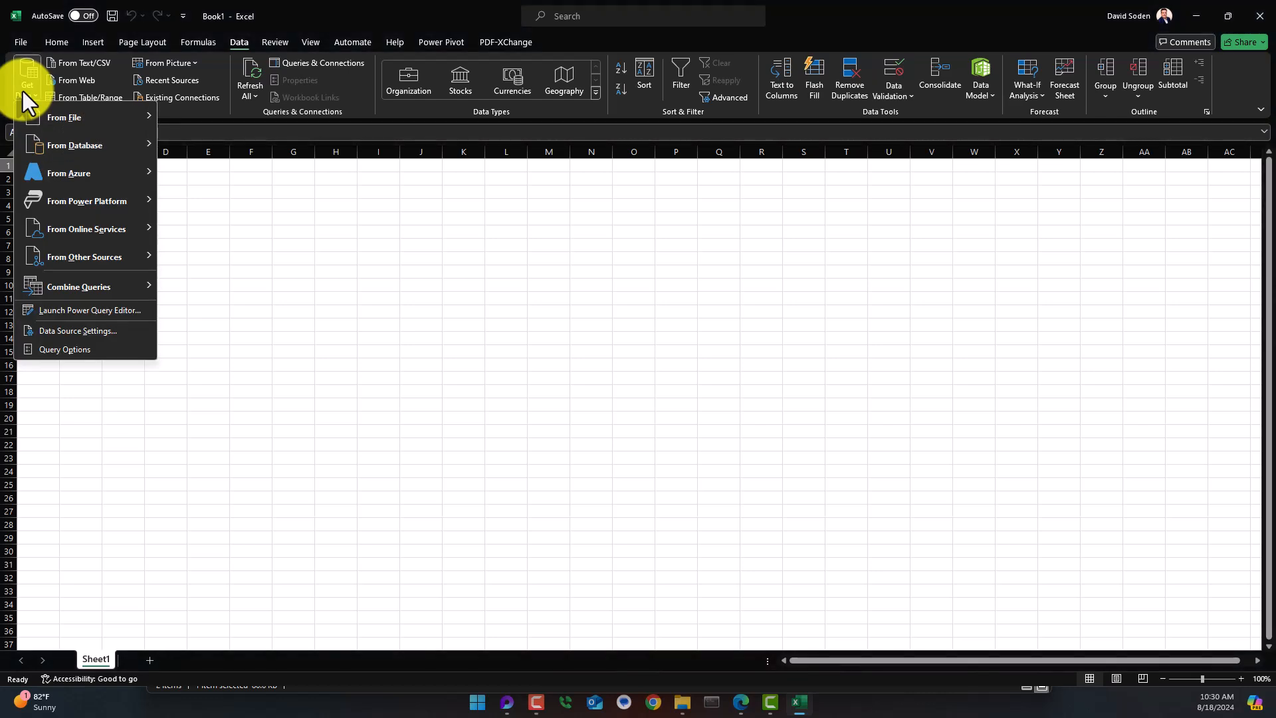
{"action": "mouse_move", "coordinate": [98, 125]}
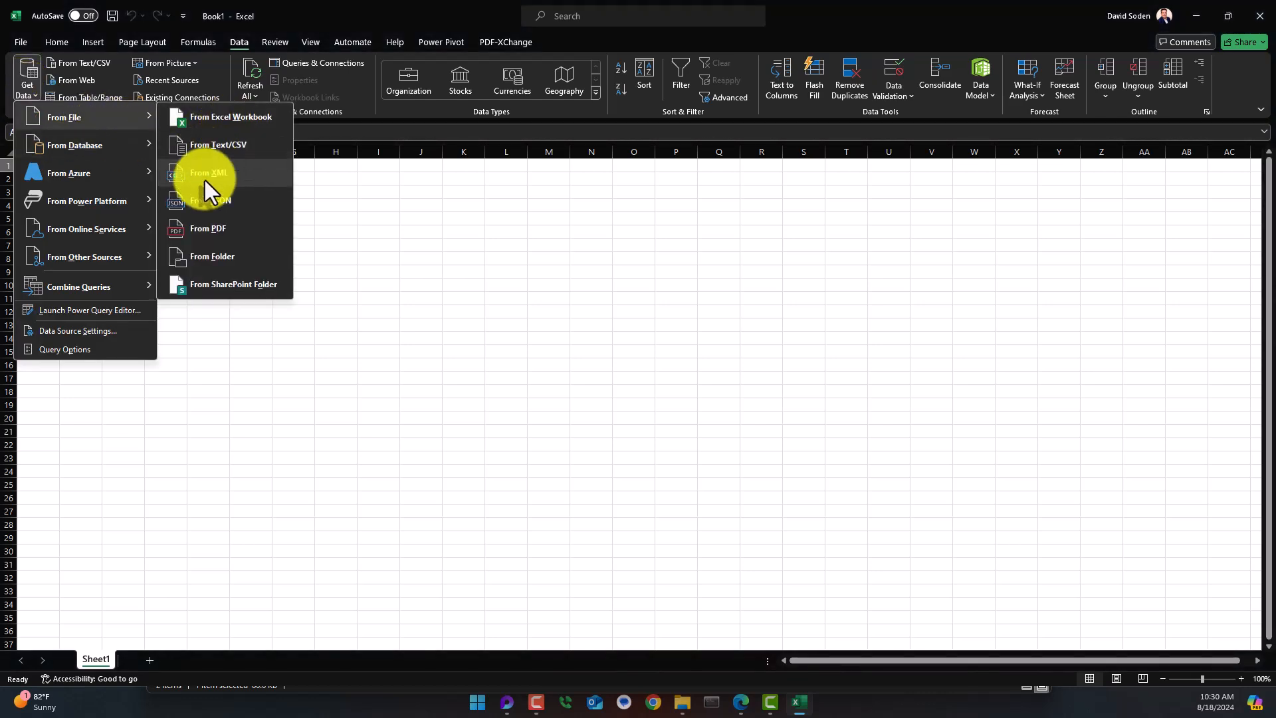
{"action": "left_click", "coordinate": [359, 249]}
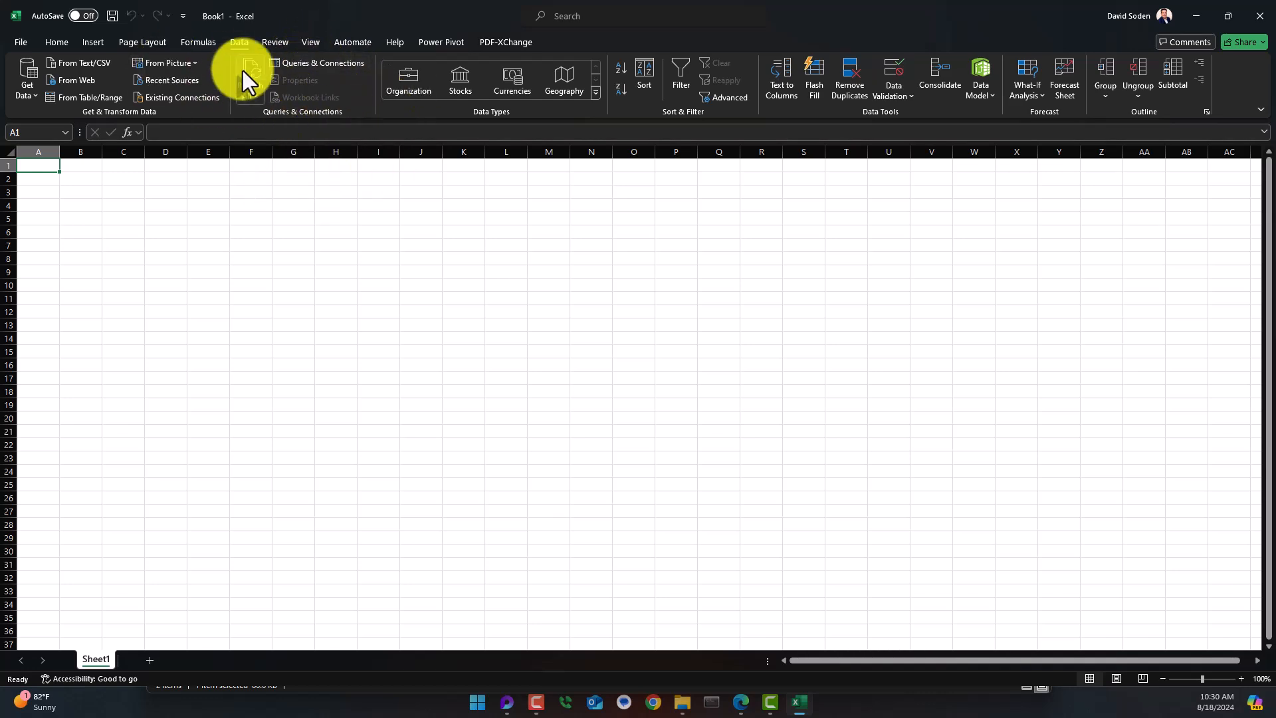
- Import DEMO_DATA_VIDEO.json from the Downloads folder into the workbook as a JSON file source
{"action": "left_click", "coordinate": [27, 91]}
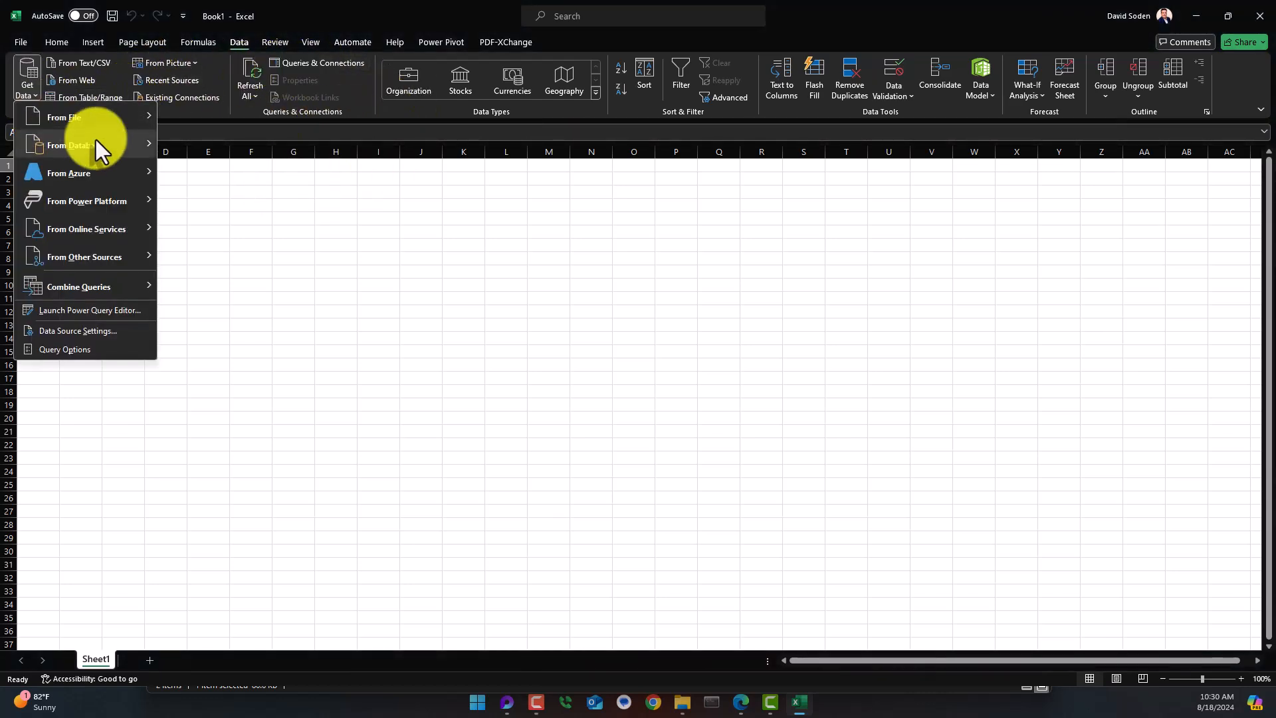
{"action": "mouse_move", "coordinate": [118, 124]}
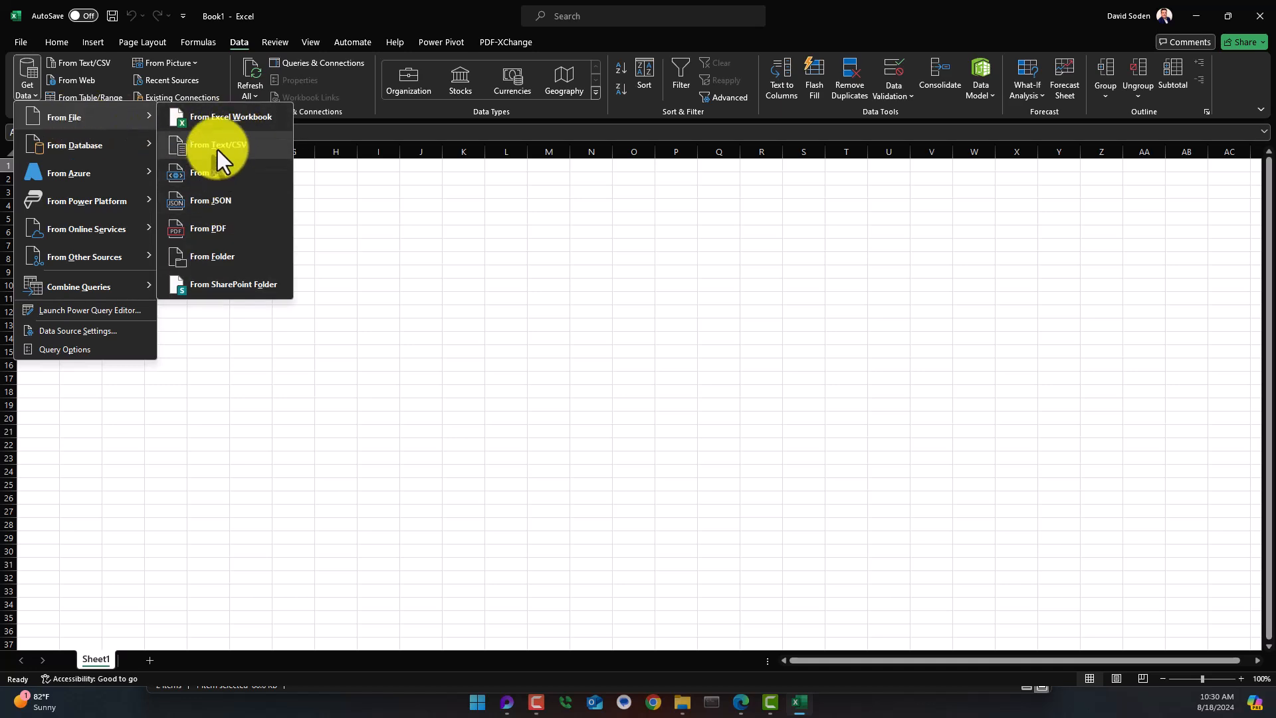
{"action": "left_click", "coordinate": [210, 201]}
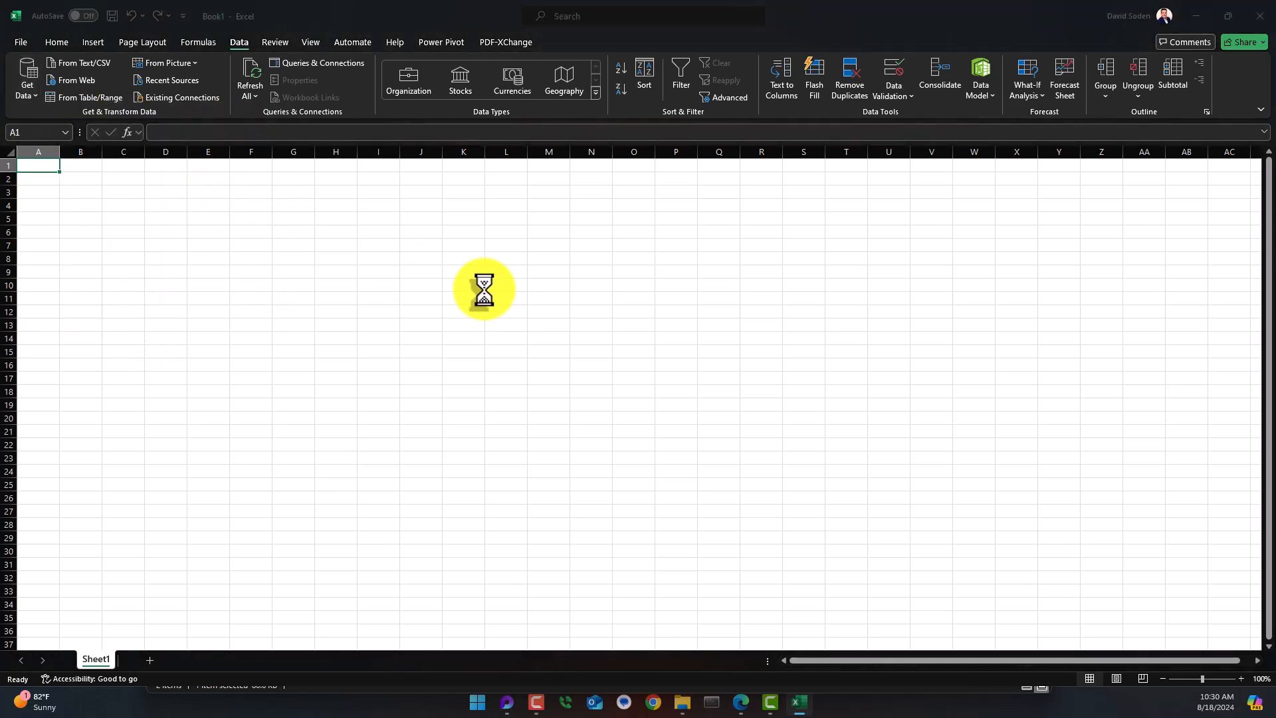
{"action": "left_click", "coordinate": [58, 265]}
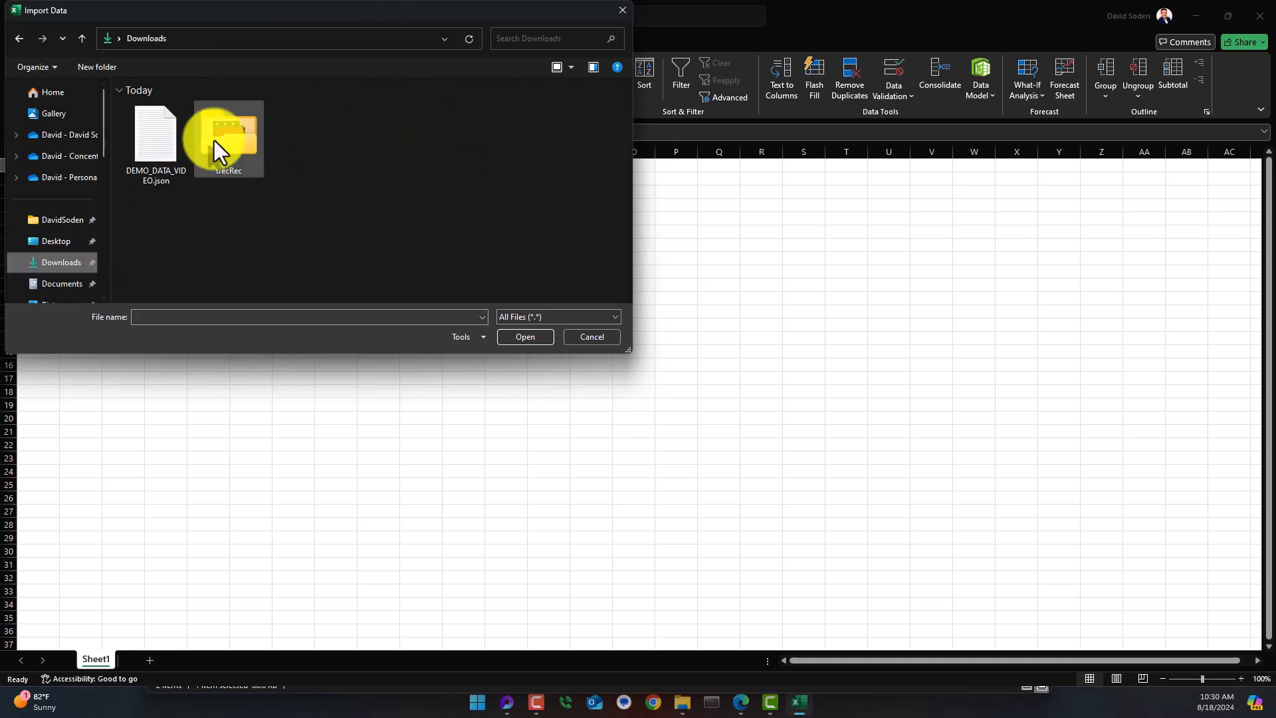
{"action": "left_click", "coordinate": [155, 142]}
{"action": "left_click", "coordinate": [529, 336]}
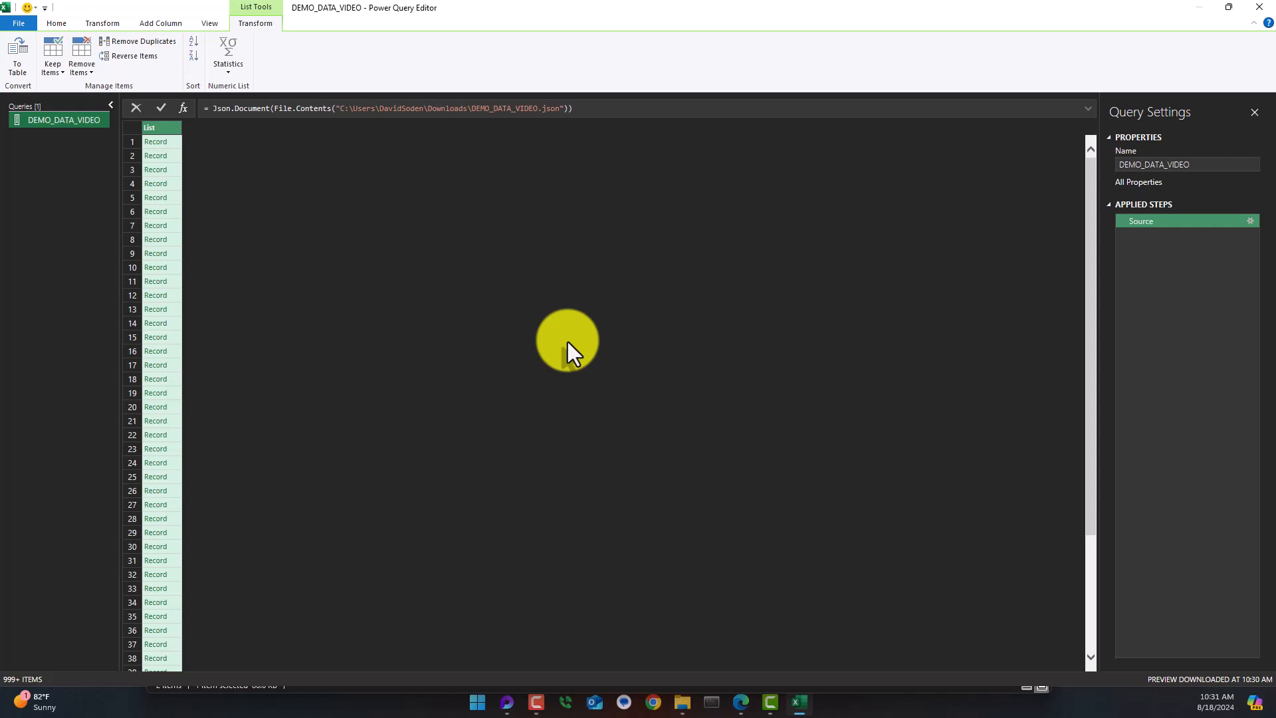
- Switch to Power BI Desktop and create a blank report
{"action": "left_click", "coordinate": [477, 703]}
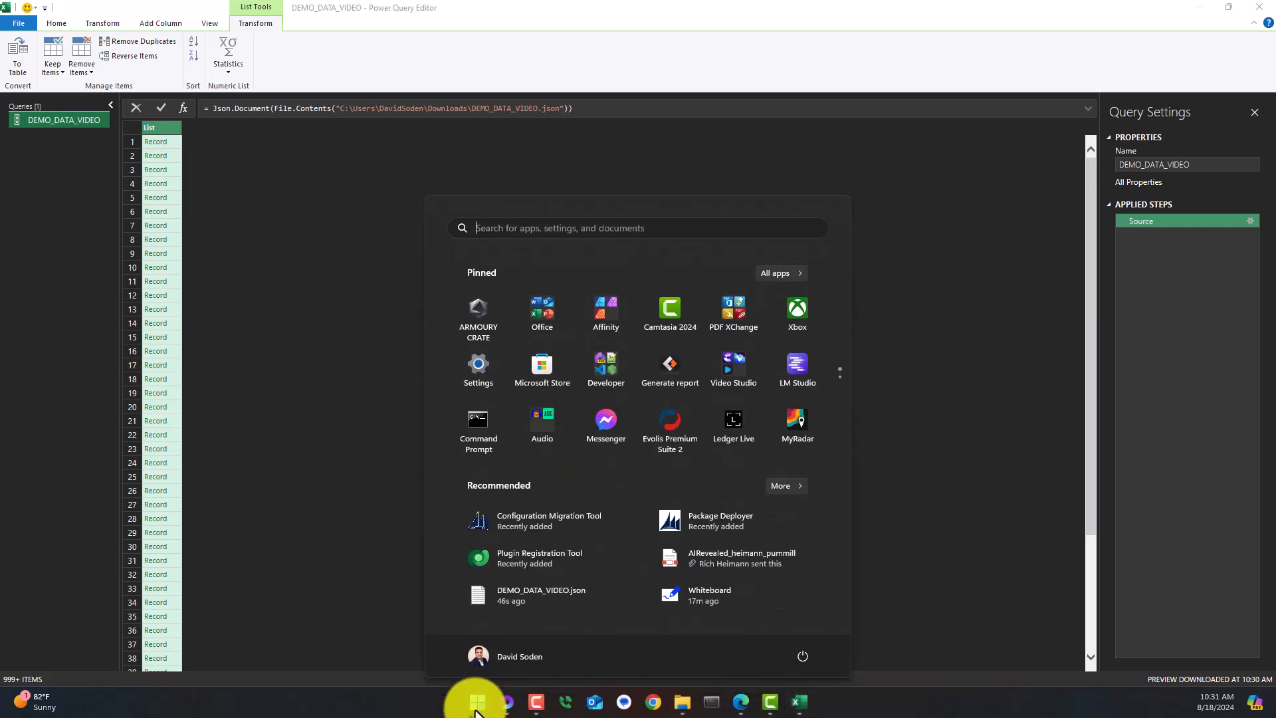
{"action": "left_click", "coordinate": [476, 705]}
{"action": "type", "text": "power bi desktop"}
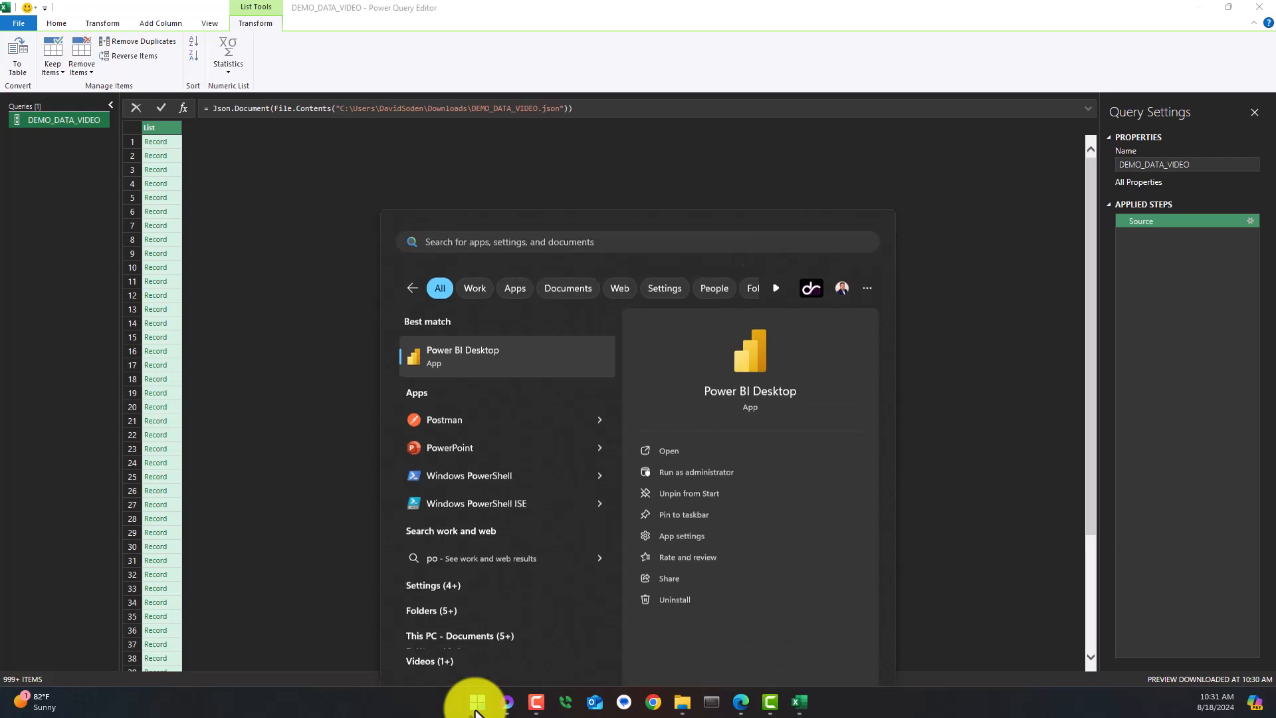
{"action": "key", "text": "Return"}
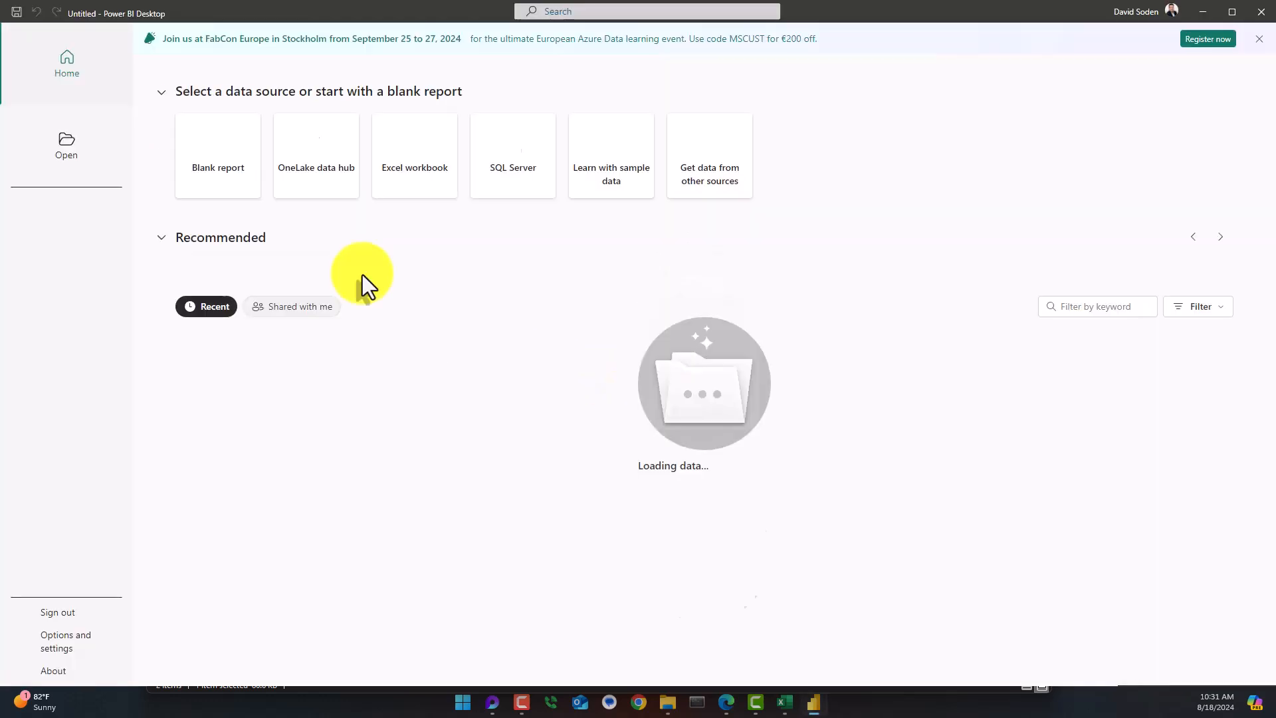
{"action": "left_click", "coordinate": [203, 169]}
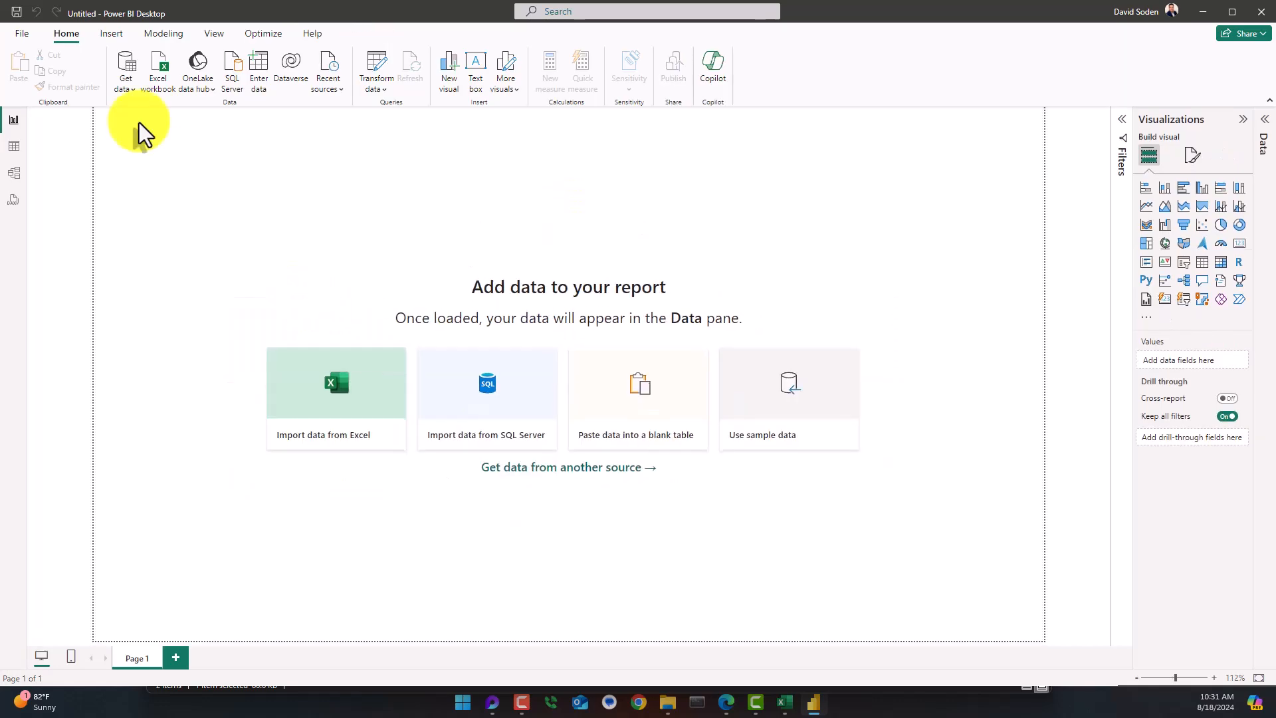
- Connect the report to a JSON file source and load DEMO_DATA_VIDEO.json from the Downloads folder
{"action": "left_click", "coordinate": [131, 83]}
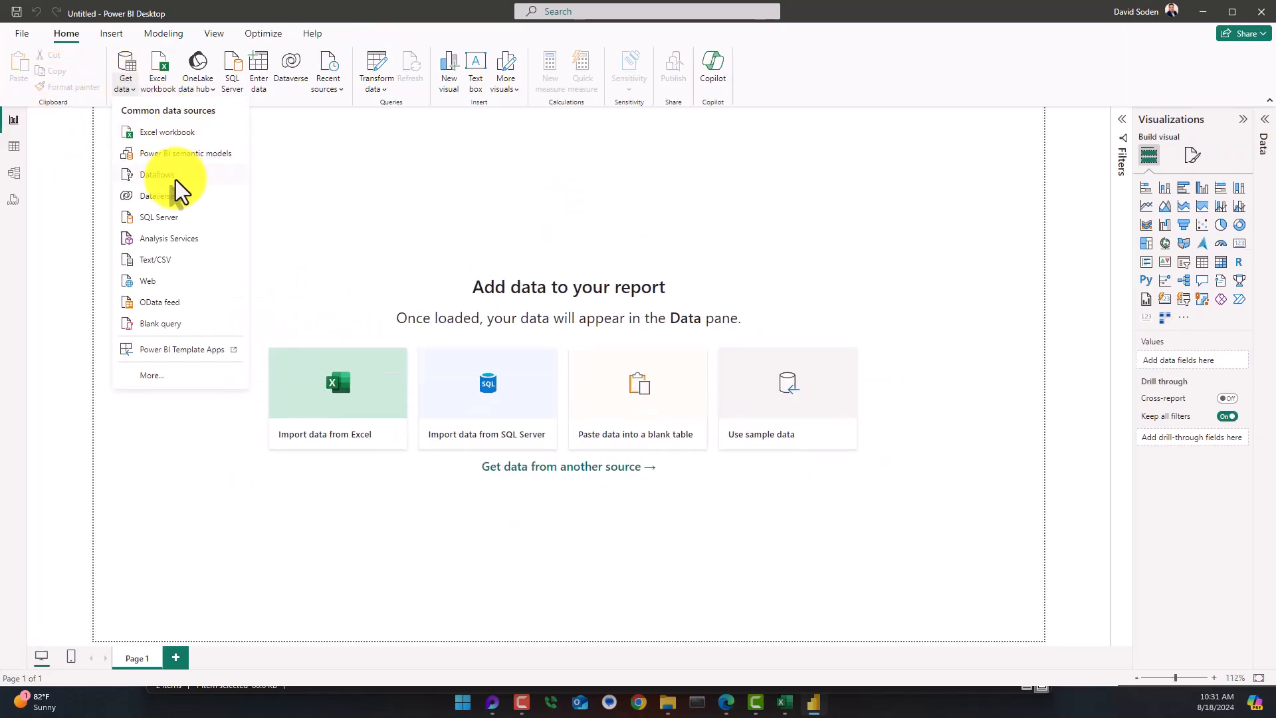
{"action": "left_click", "coordinate": [162, 374]}
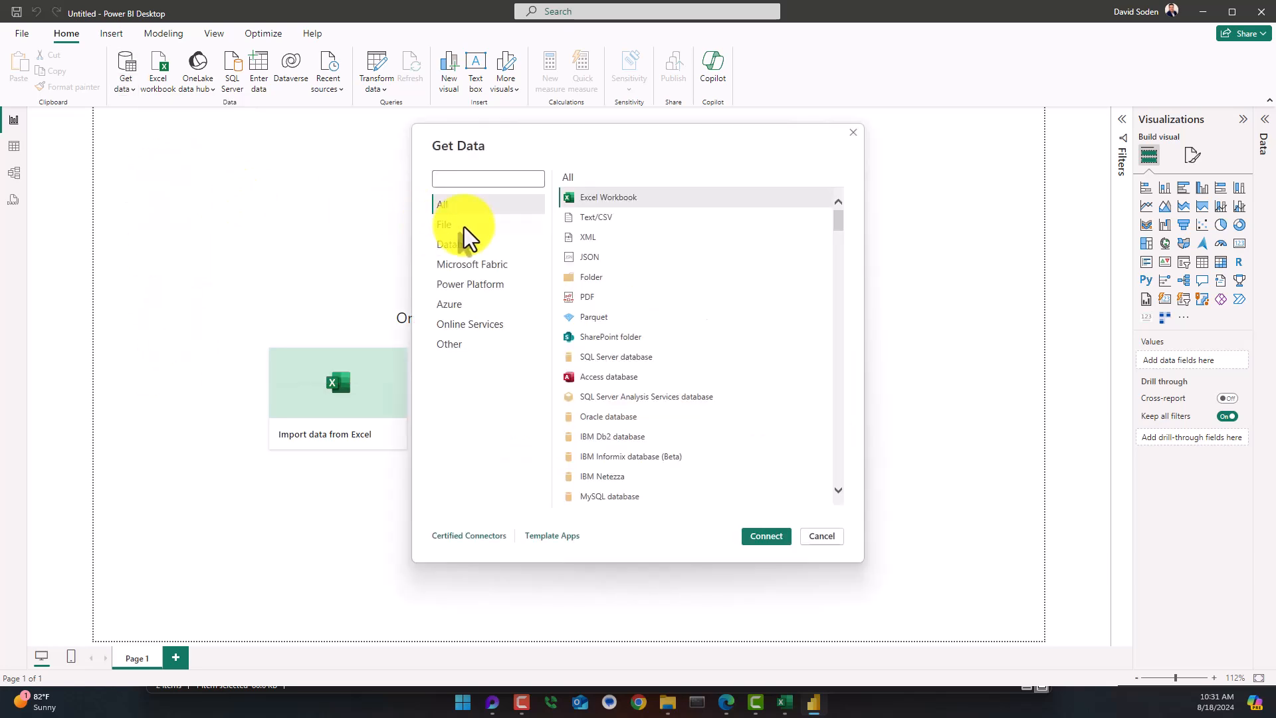
{"action": "left_click", "coordinate": [433, 224]}
{"action": "left_click", "coordinate": [604, 258]}
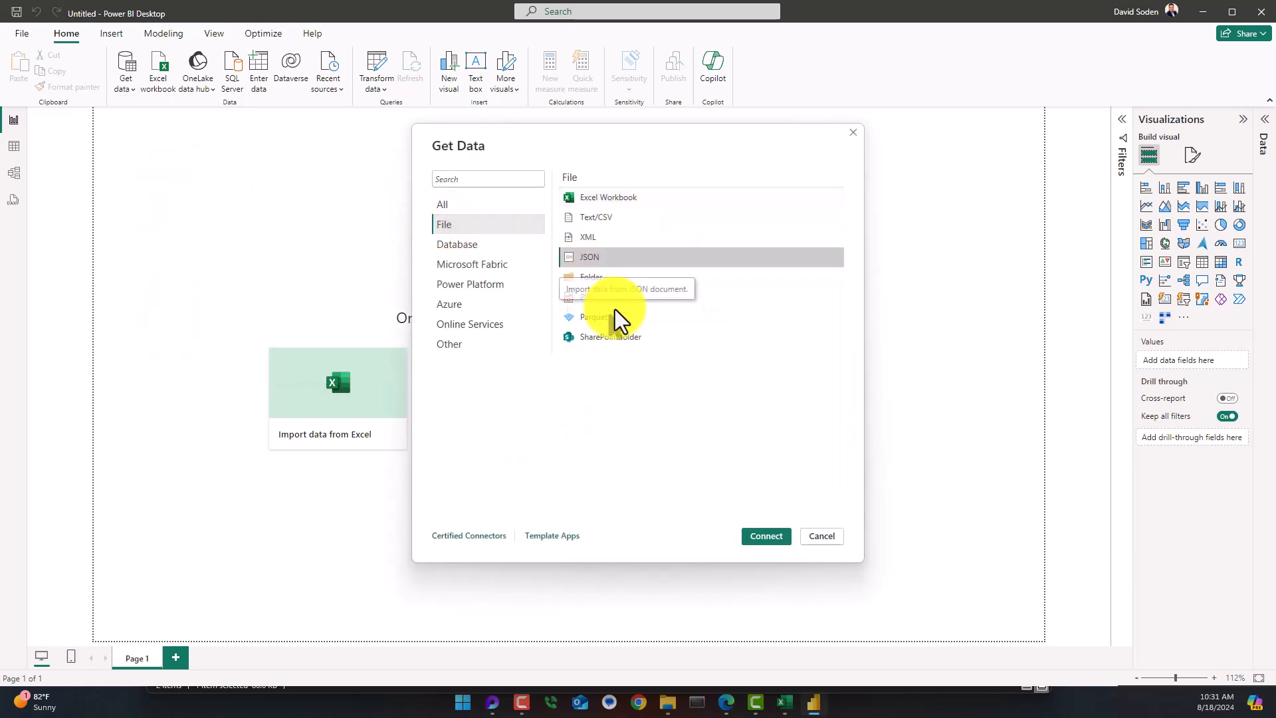
{"action": "left_click", "coordinate": [765, 536]}
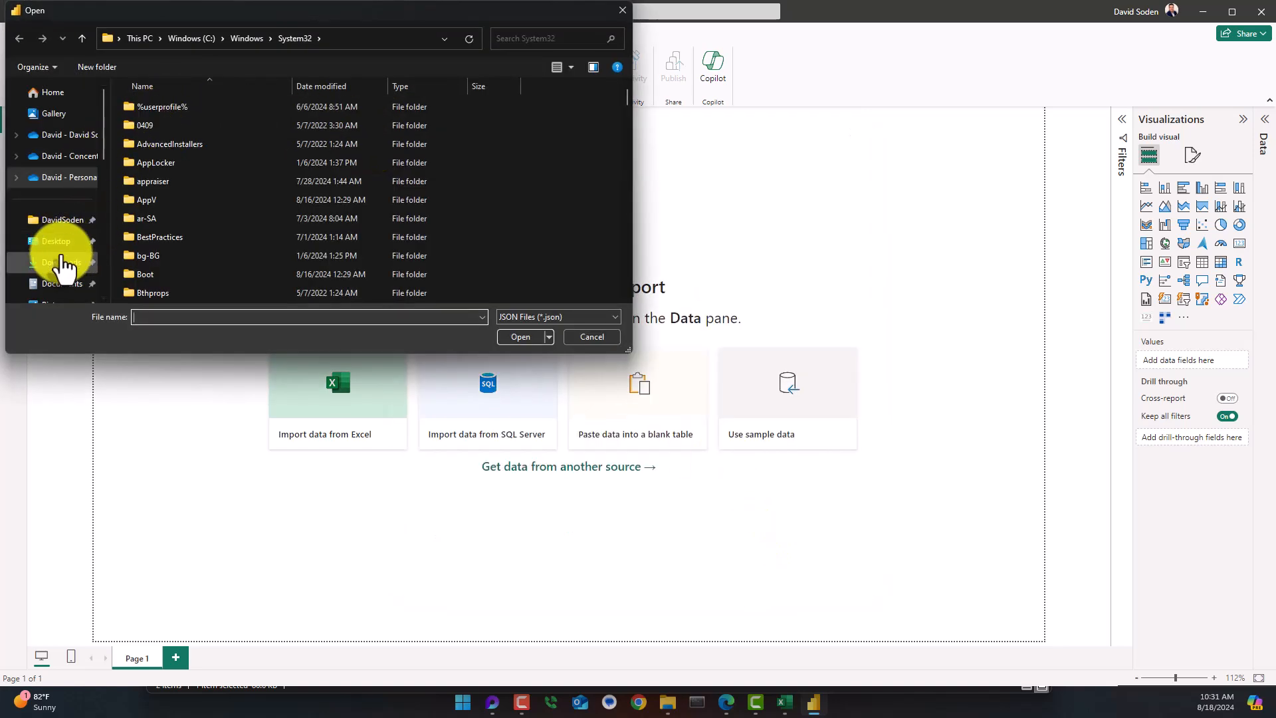
{"action": "left_click", "coordinate": [57, 244]}
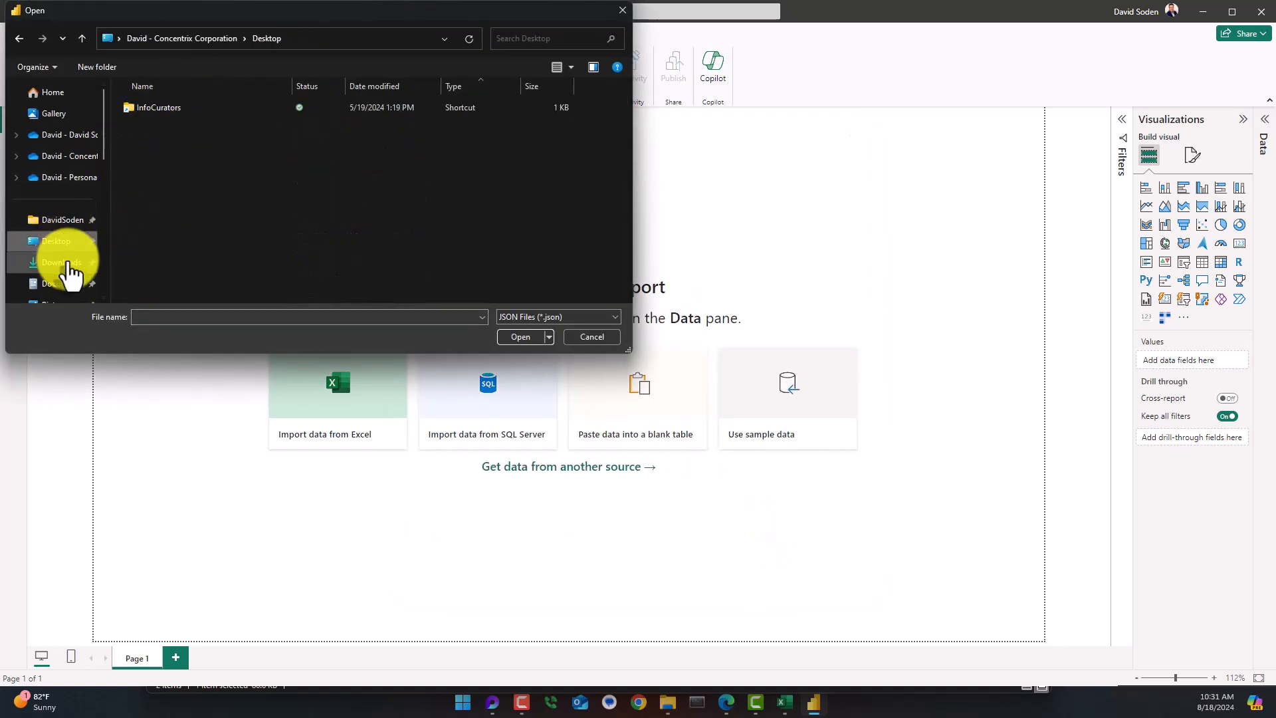
{"action": "left_click", "coordinate": [67, 262]}
{"action": "left_click", "coordinate": [167, 165]}
{"action": "left_click", "coordinate": [518, 336]}
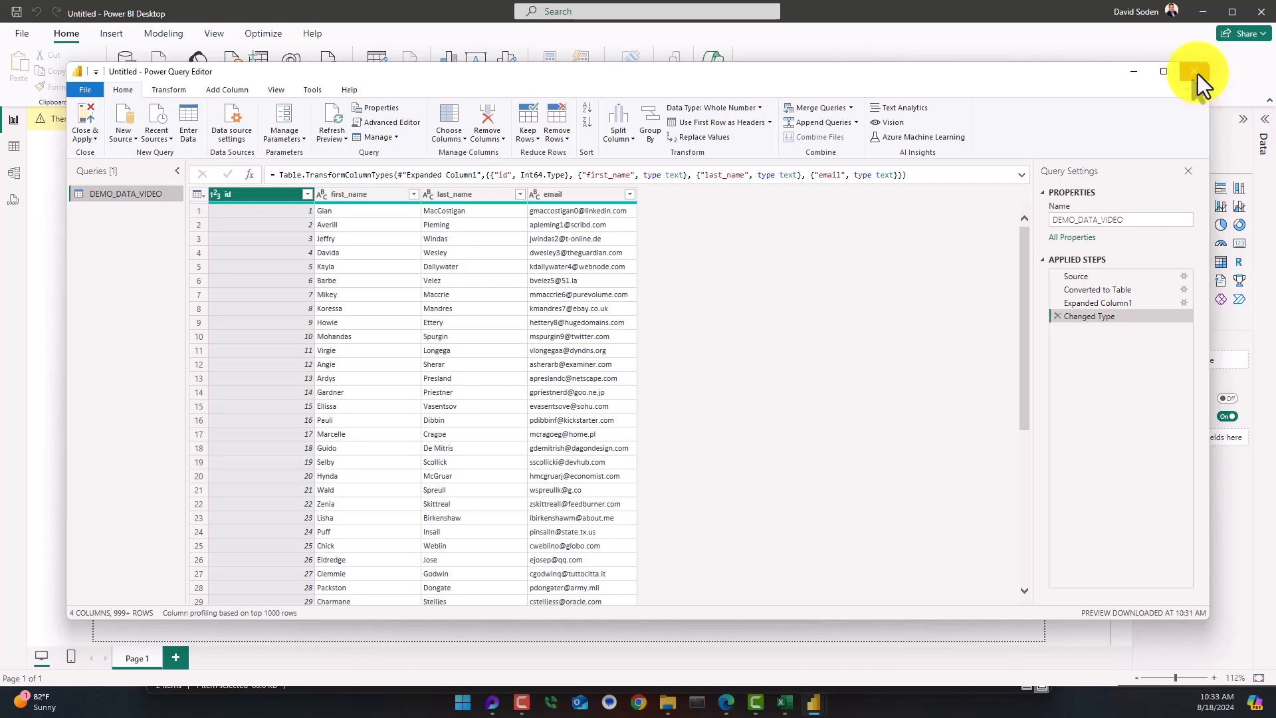
- Switch to Excel's Power Query Editor showing the DEMO_DATA_VIDEO record list
{"action": "left_click", "coordinate": [787, 700]}
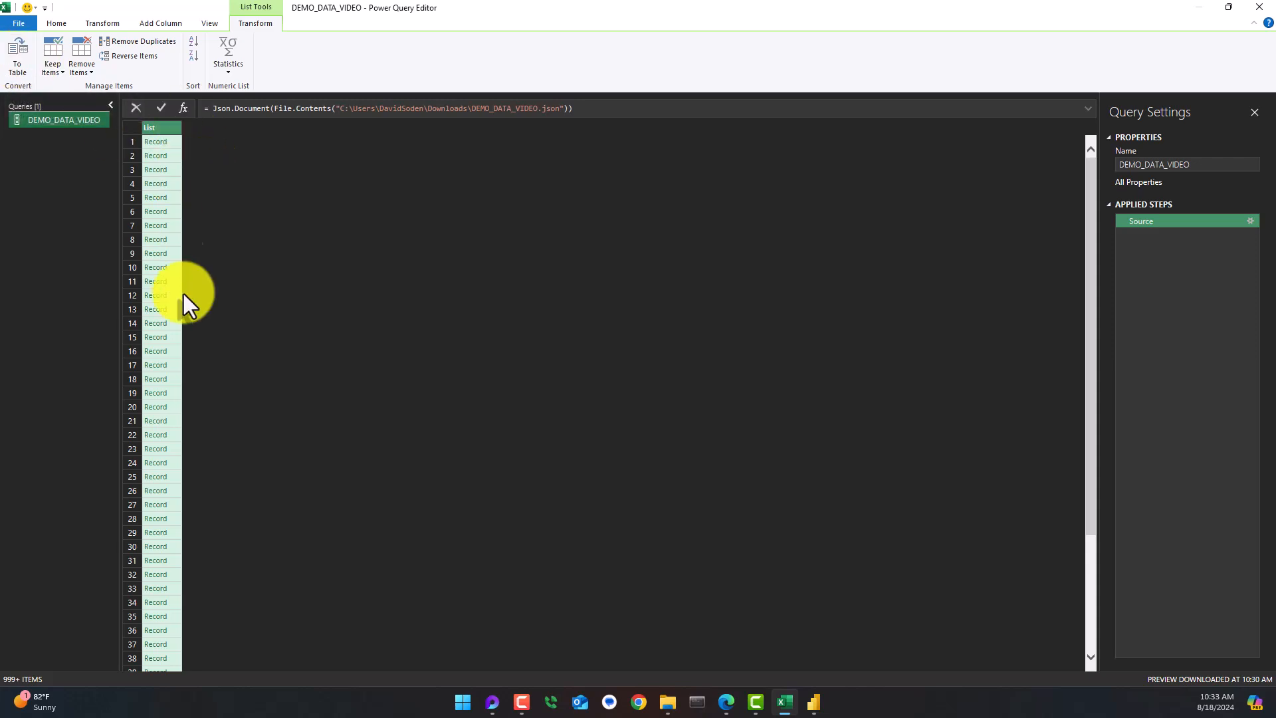
- Try to convert the record list to a table with Comma as the delimiter, and remove that conversion from the query
{"action": "left_click", "coordinate": [19, 53]}
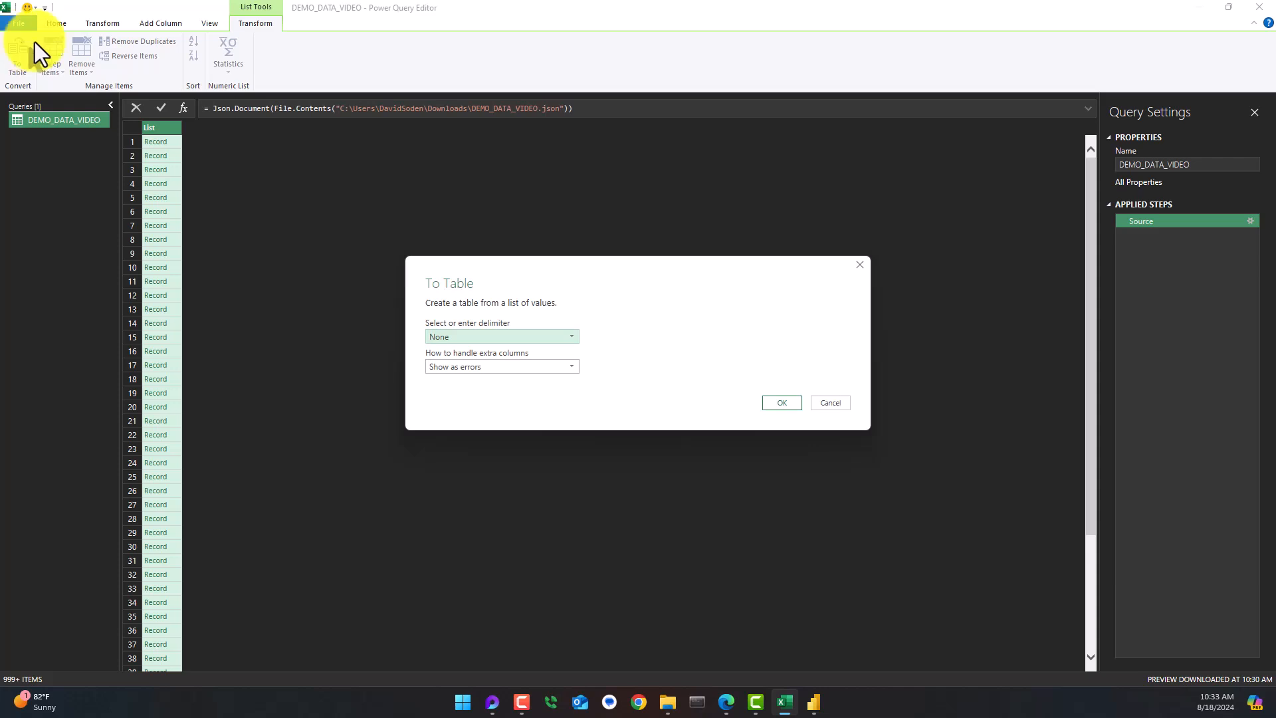
{"action": "left_click", "coordinate": [497, 342]}
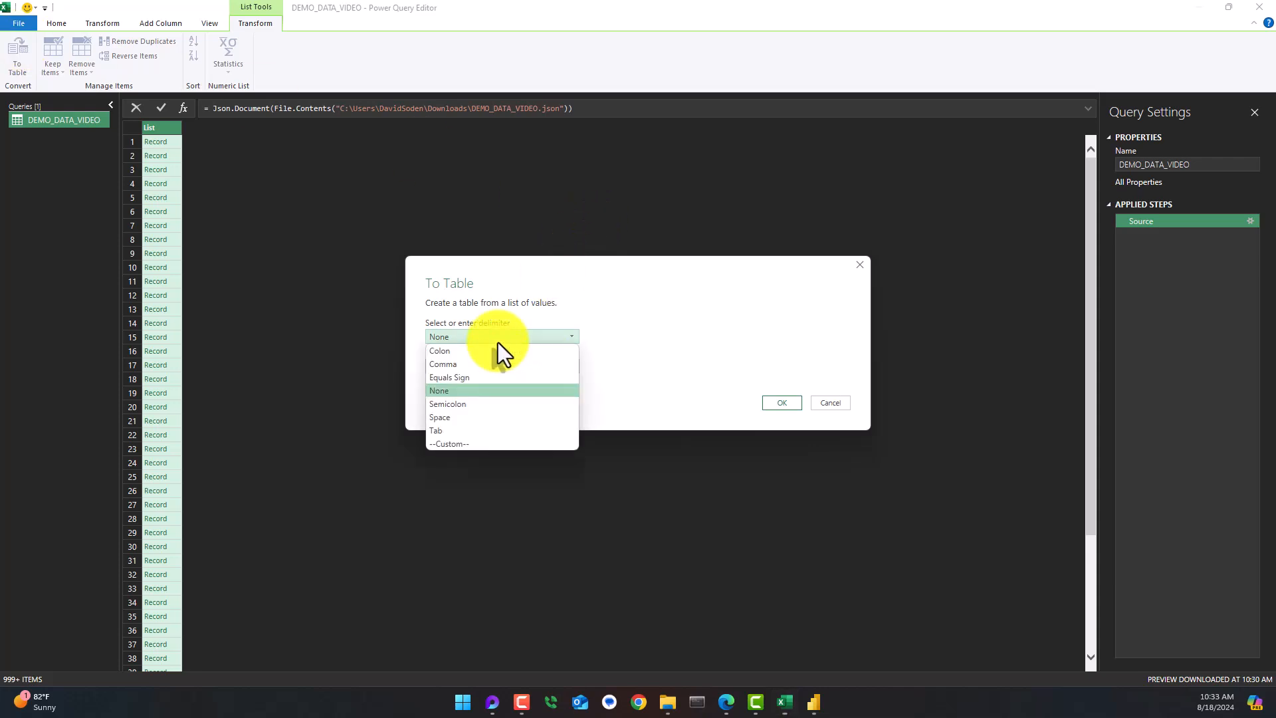
{"action": "left_click", "coordinate": [469, 371]}
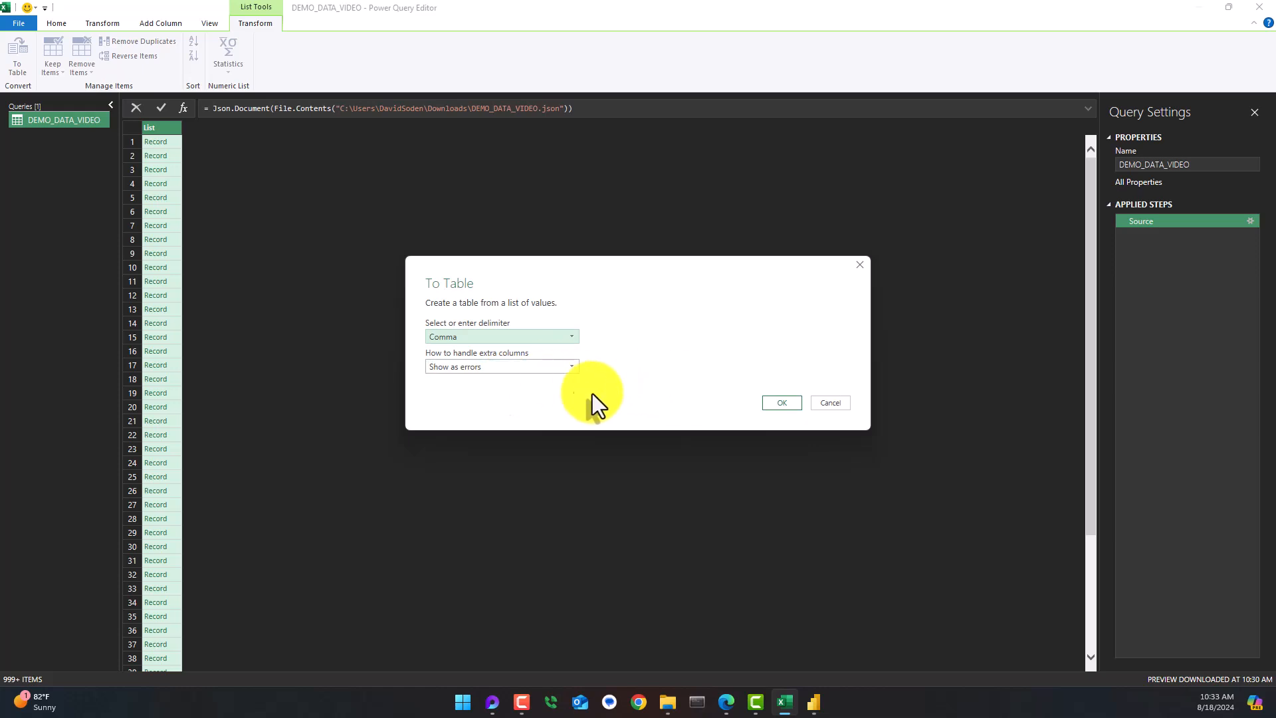
{"action": "left_click", "coordinate": [786, 406]}
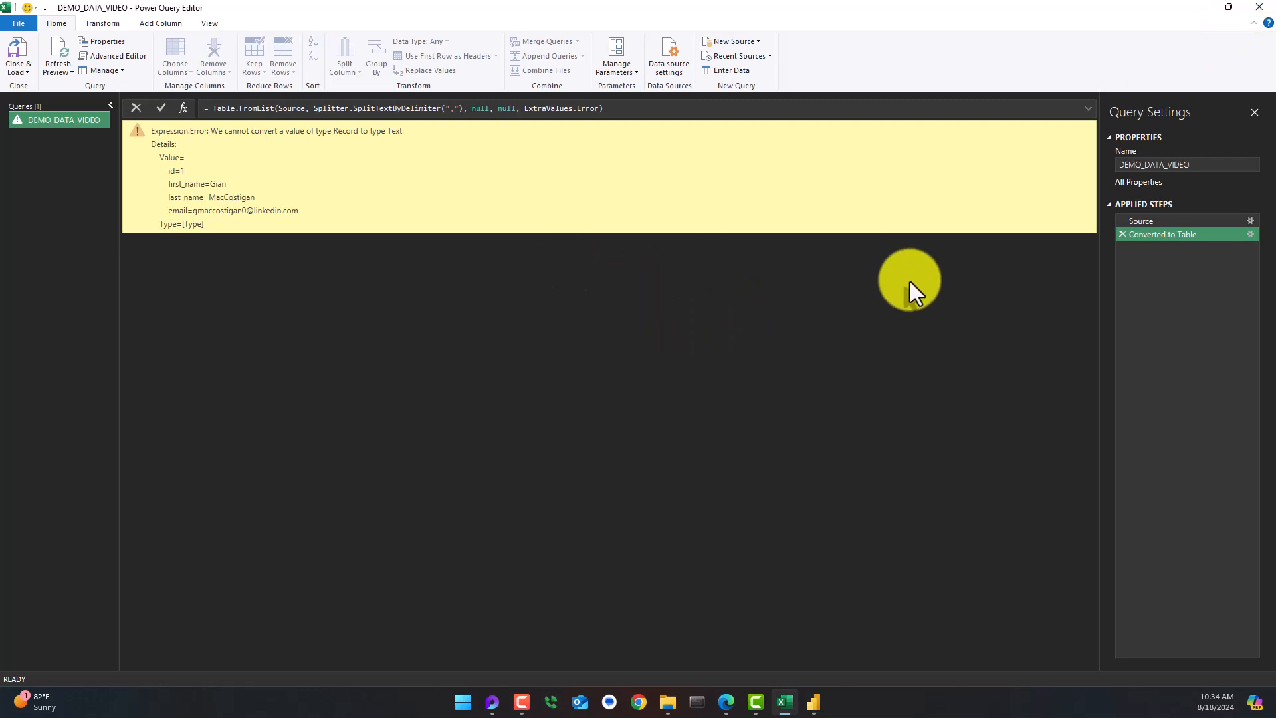
{"action": "left_click", "coordinate": [1120, 236]}
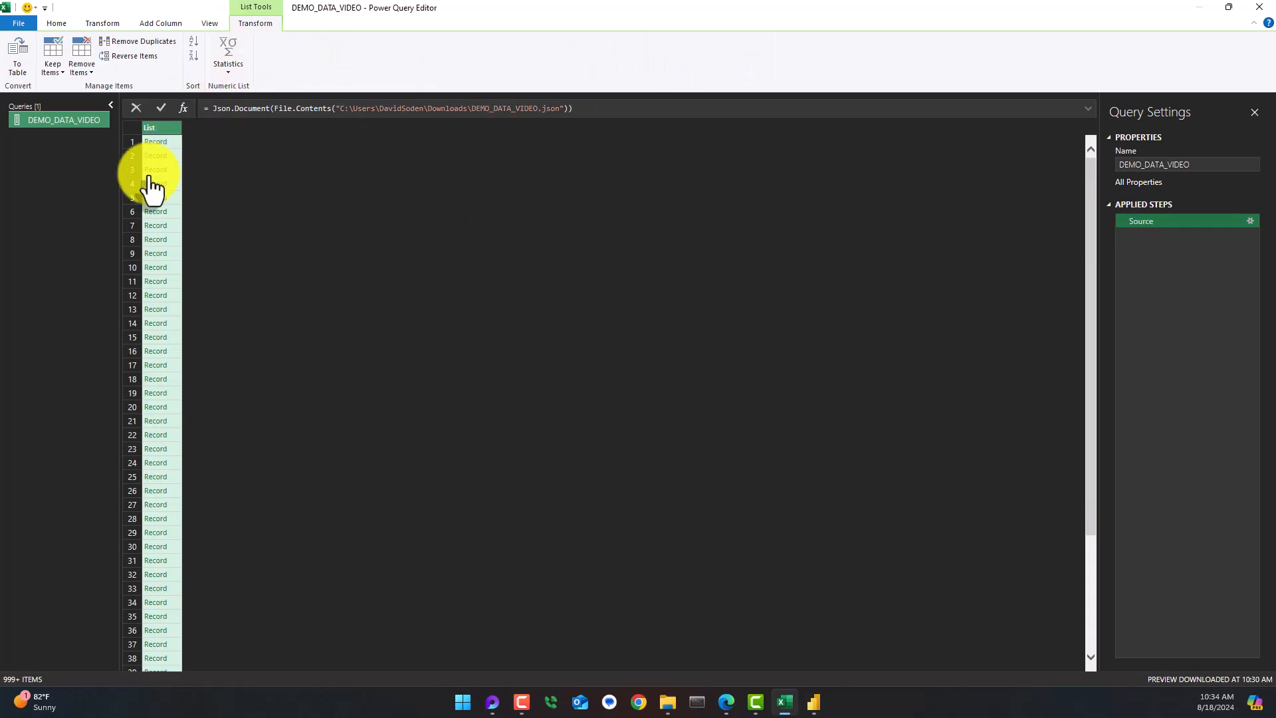
- Convert the record list to a table with the delimiter None and extra columns handled as Show as errors
{"action": "left_click", "coordinate": [15, 61]}
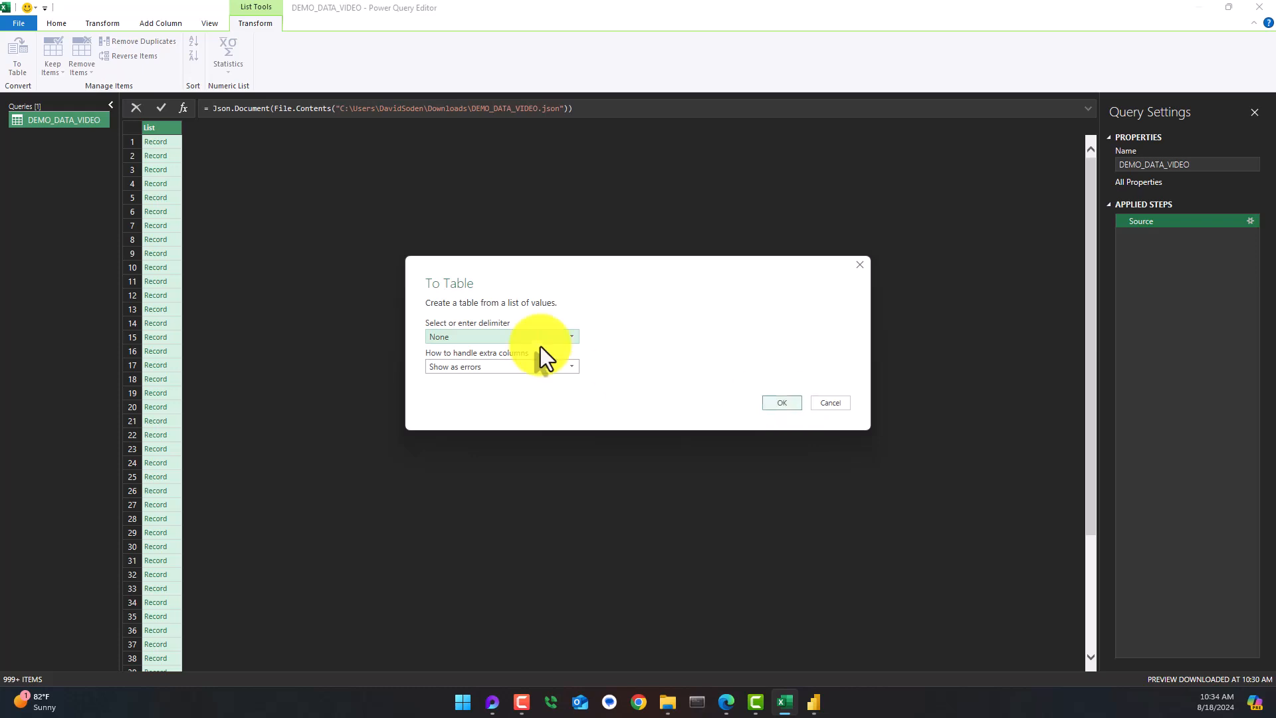
{"action": "left_click", "coordinate": [484, 335]}
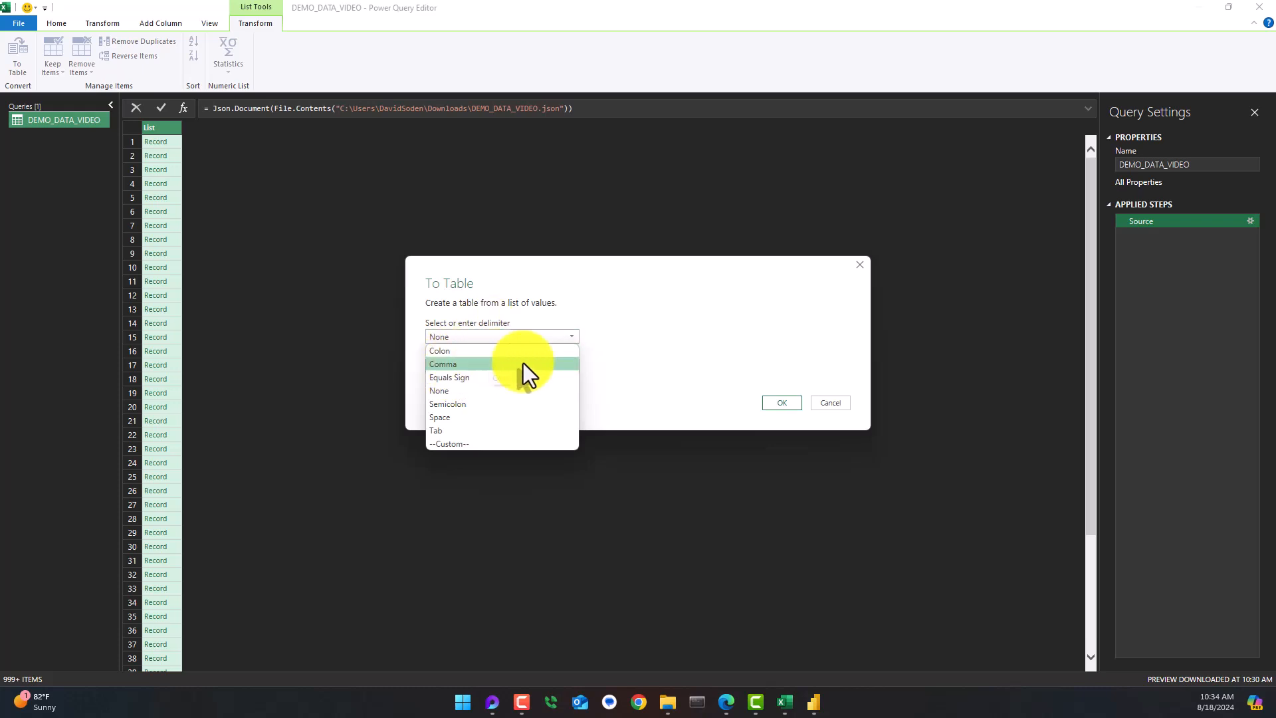
{"action": "left_click", "coordinate": [665, 342]}
{"action": "left_click", "coordinate": [778, 399]}
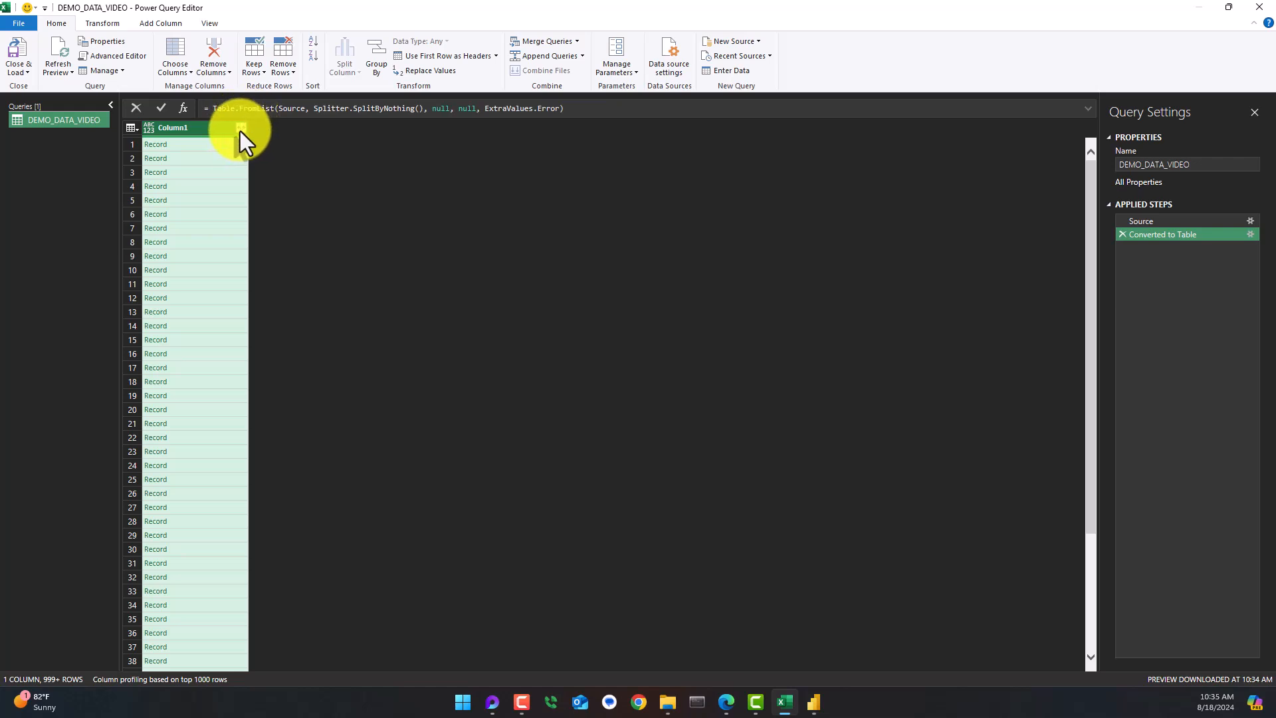
- Expand Column1 into the id, first_name, last_name and email fields, using the original column name as prefix
{"action": "left_click", "coordinate": [101, 25]}
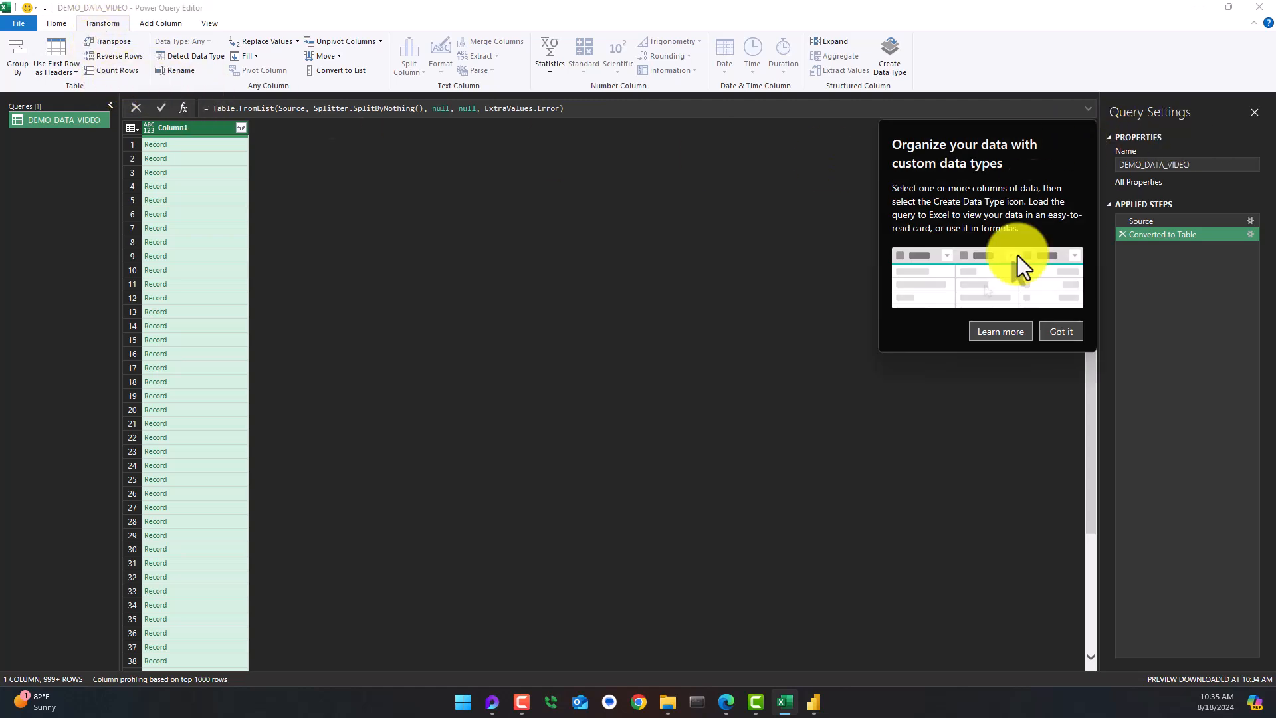
{"action": "left_click", "coordinate": [1059, 332]}
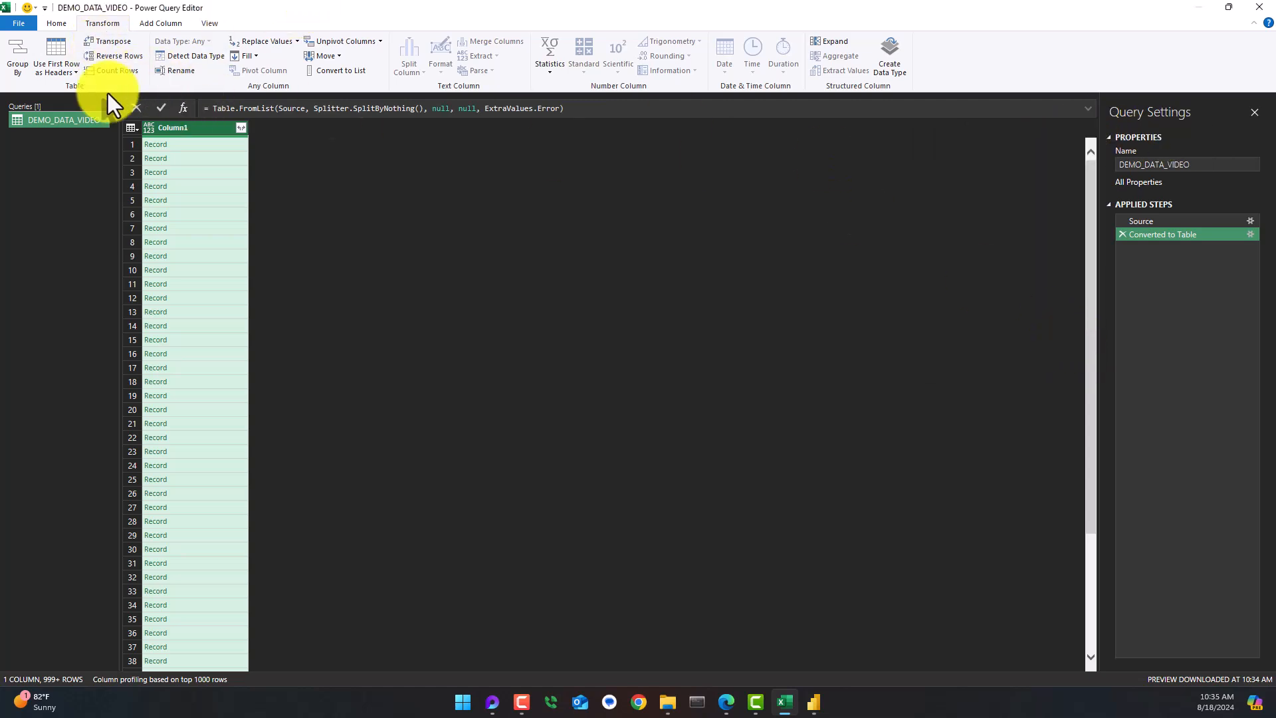
{"action": "left_click", "coordinate": [241, 129]}
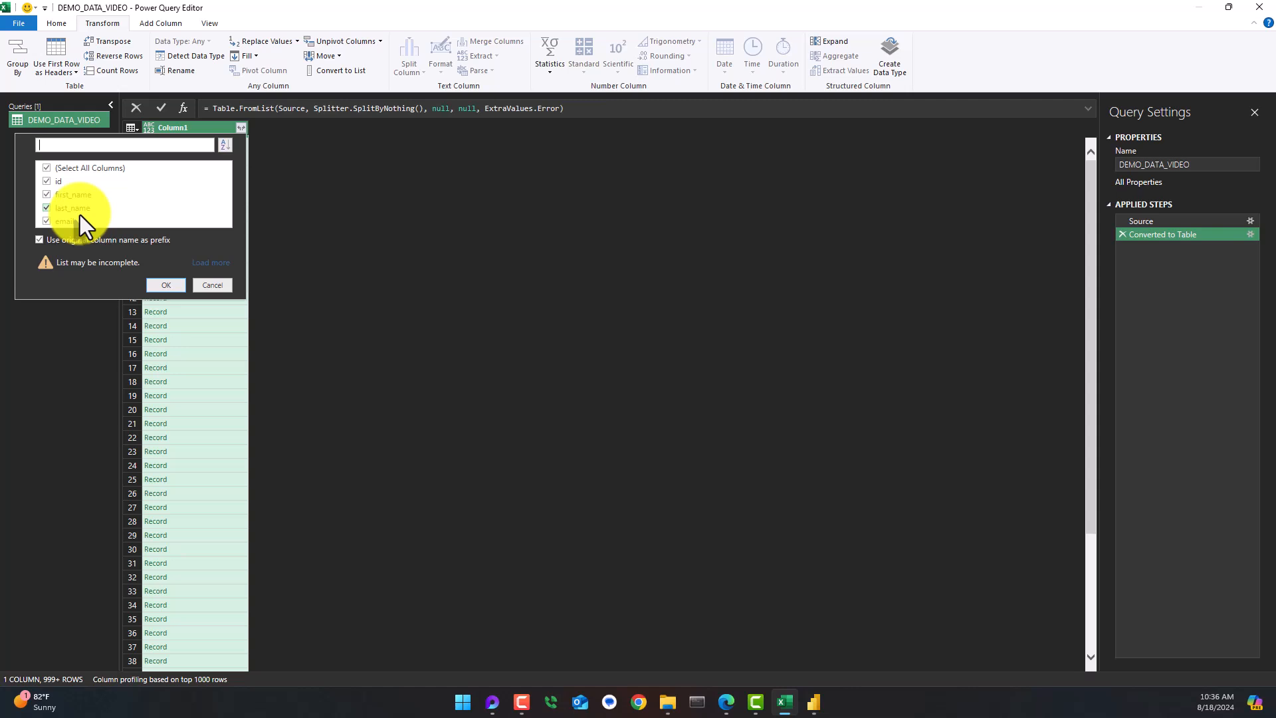
{"action": "left_click", "coordinate": [165, 285]}
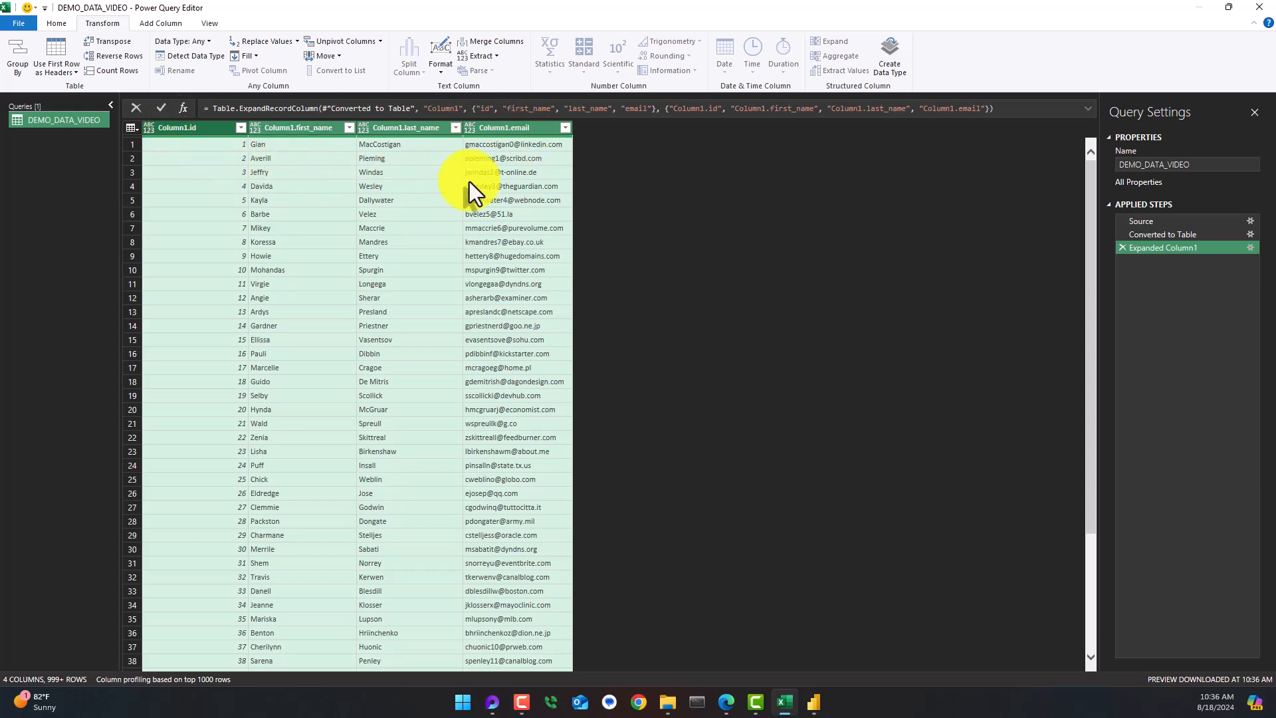
- Rename the Column1.id column as id and the Column1.first_name column as first_name
{"action": "left_click", "coordinate": [186, 131]}
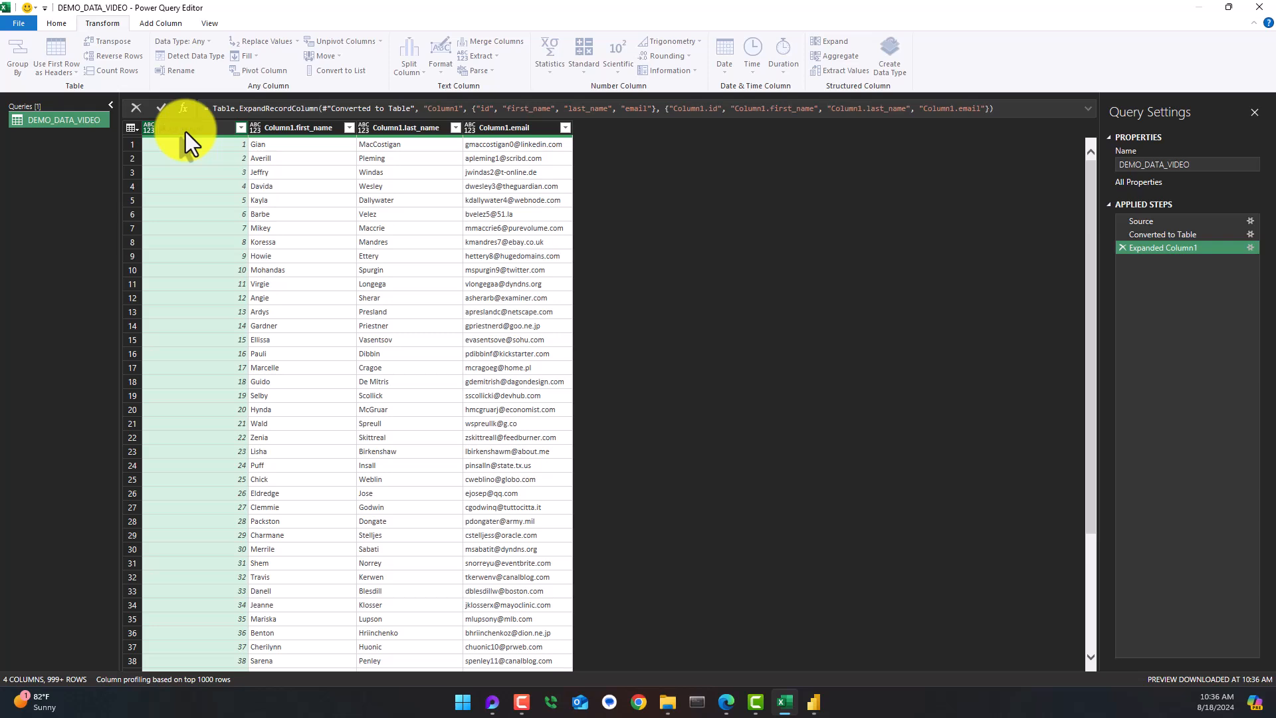
{"action": "key", "text": "Return"}
{"action": "left_click", "coordinate": [288, 130]}
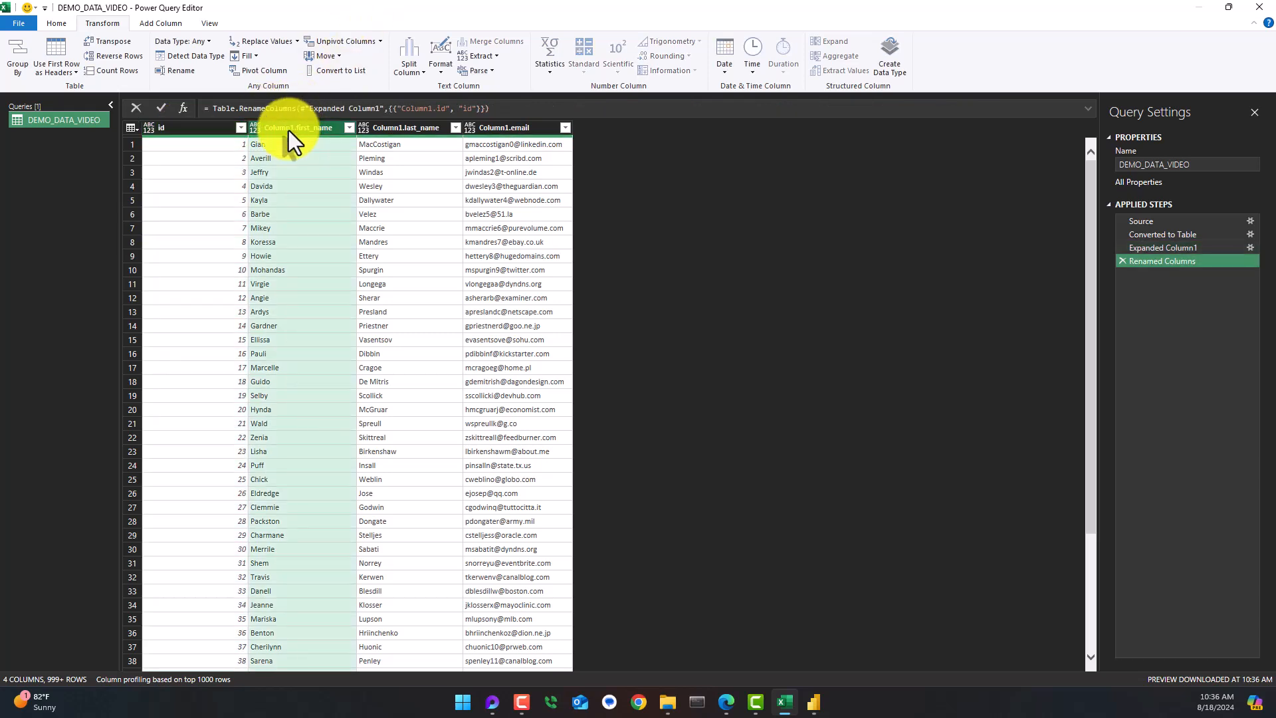
{"action": "double_click", "coordinate": [289, 130]}
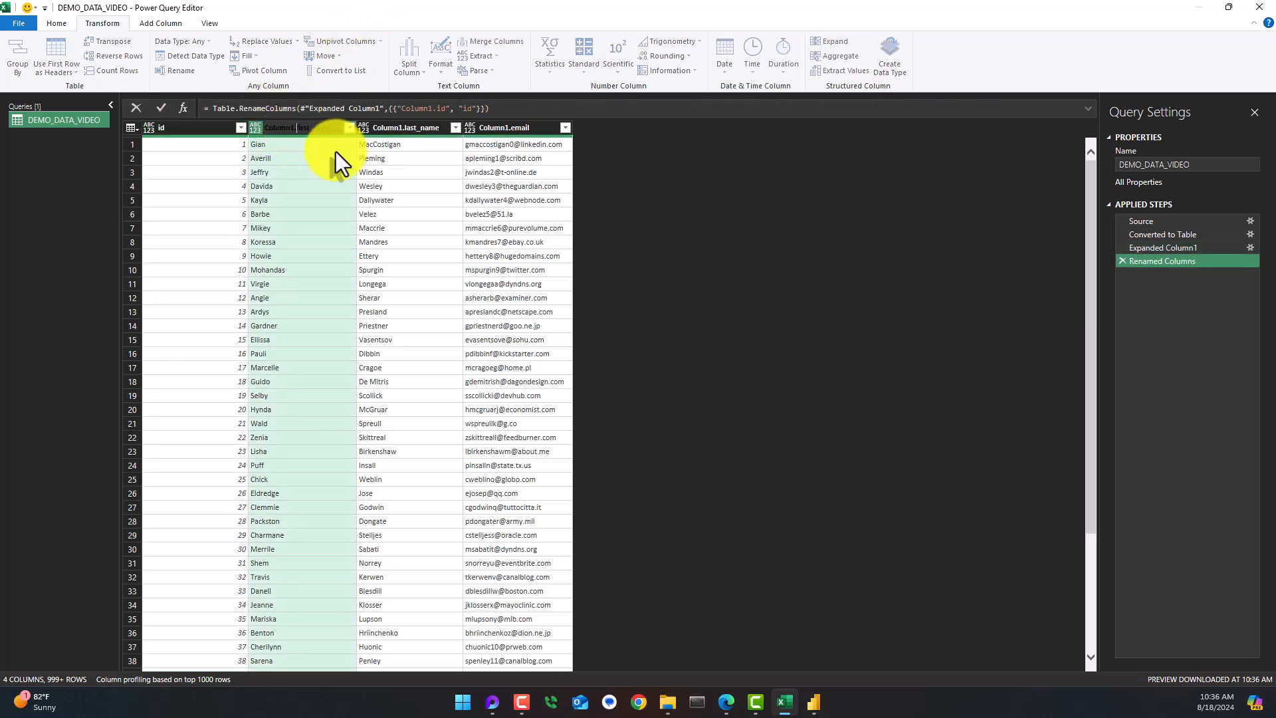
{"action": "key", "text": "BackSpace"}
{"action": "key", "text": "BackSpace"}
{"action": "key", "text": "BackSpace"}
{"action": "key", "text": "BackSpace"}
{"action": "key", "text": "BackSpace"}
{"action": "key", "text": "BackSpace"}
{"action": "key", "text": "BackSpace"}
{"action": "key", "text": "BackSpace"}
{"action": "key", "text": "Return"}
- Rename the Column1.last_name column as last_name and the Column1.email column as email
{"action": "double_click", "coordinate": [391, 131]}
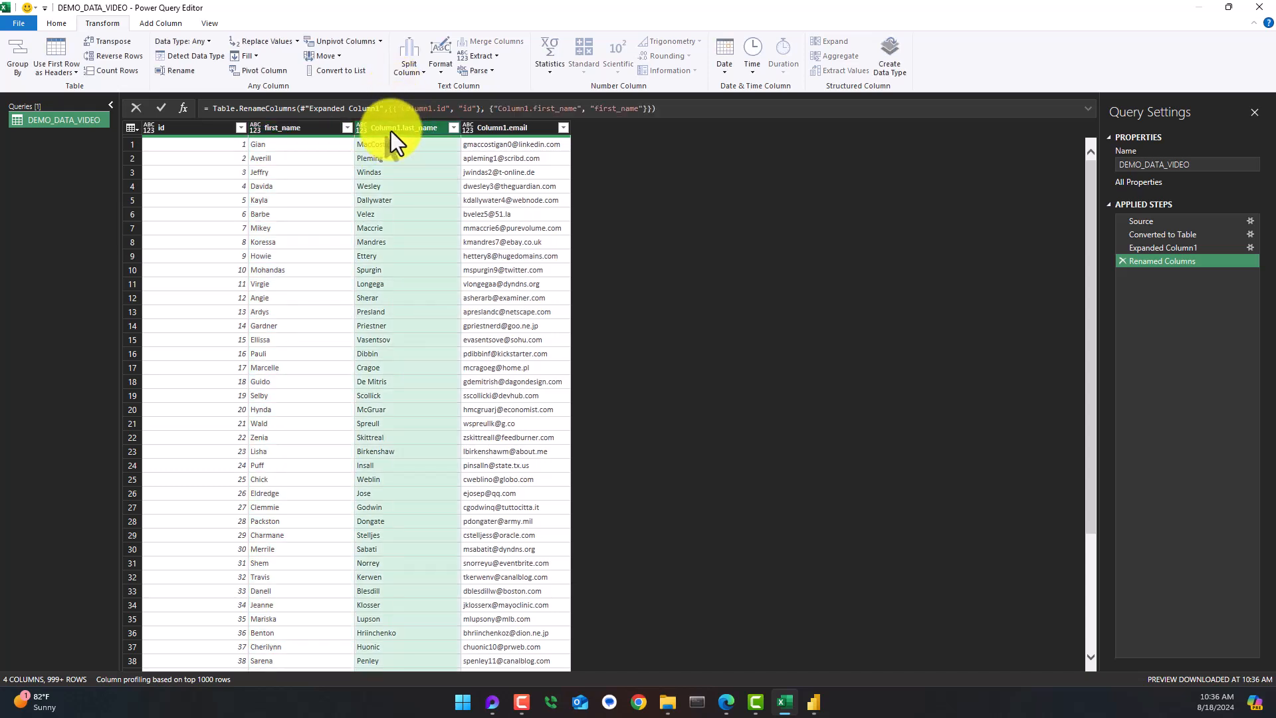
{"action": "key", "text": "Home"}
{"action": "key", "text": "Delete"}
{"action": "key", "text": "Delete"}
{"action": "key", "text": "Delete"}
{"action": "key", "text": "Delete"}
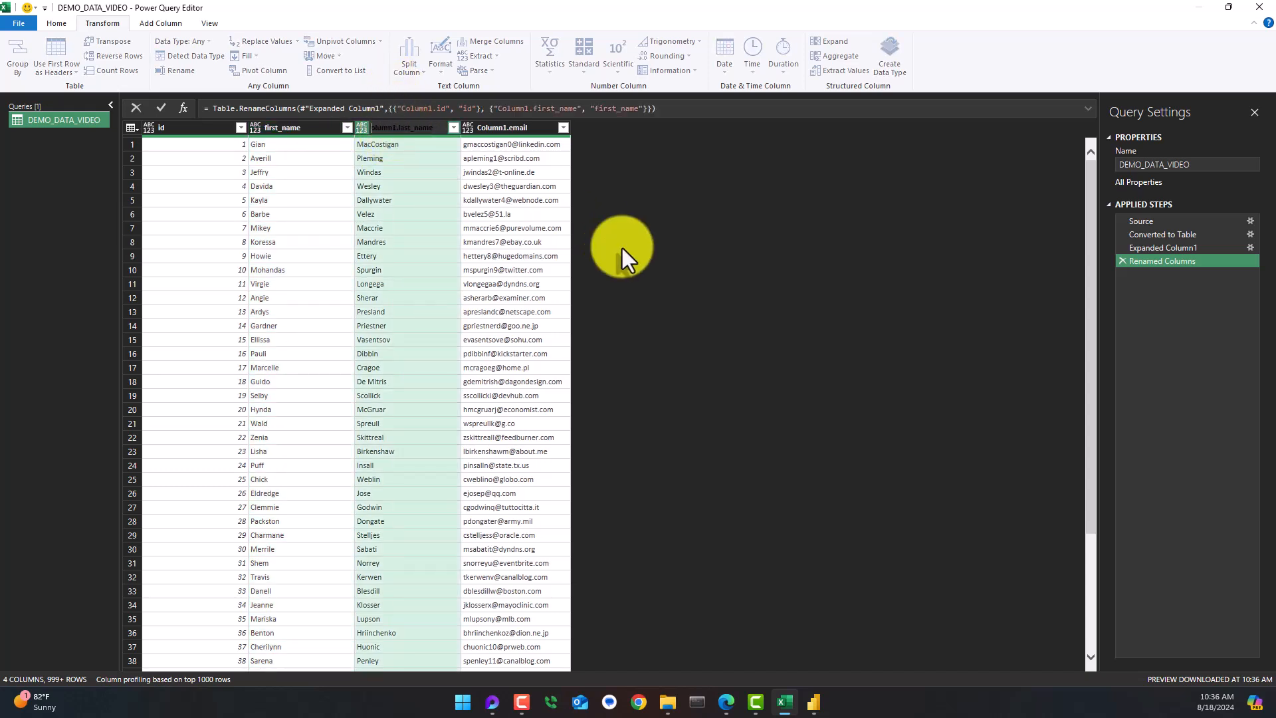
{"action": "key", "text": "Delete"}
{"action": "key", "text": "Delete"}
{"action": "key", "text": "Delete"}
{"action": "key", "text": "Delete"}
{"action": "key", "text": "Return"}
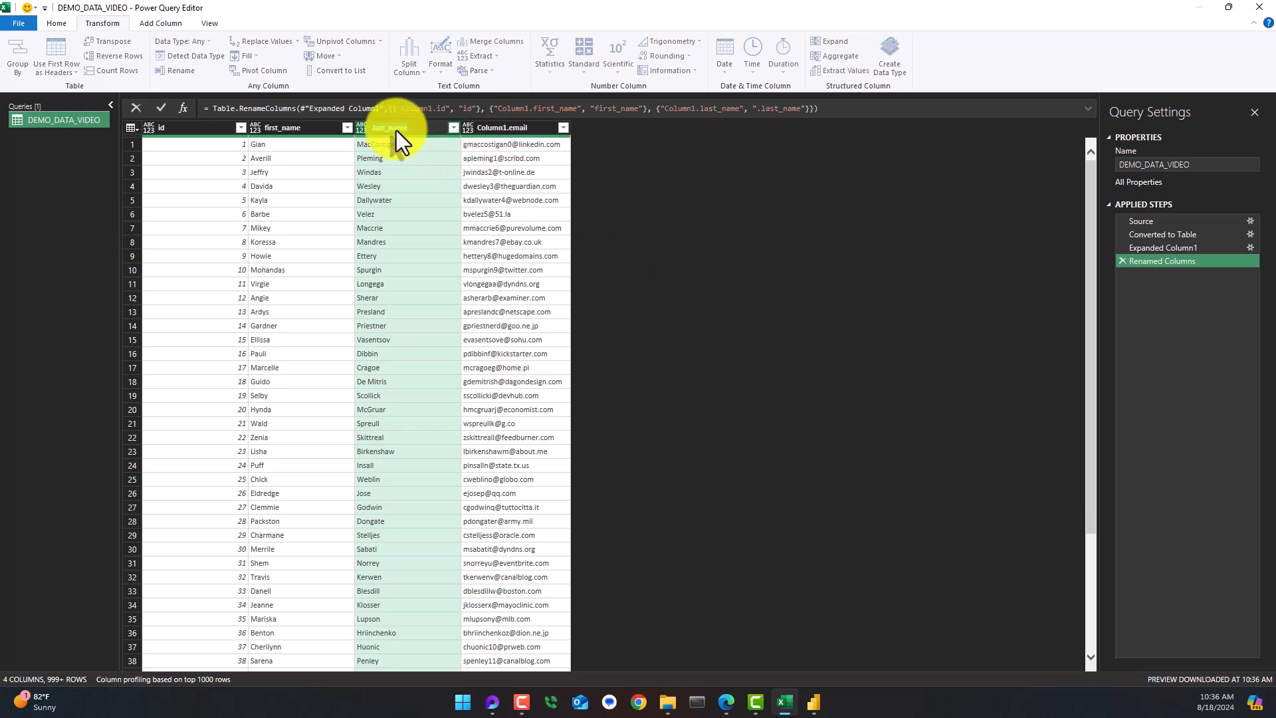
{"action": "left_click", "coordinate": [497, 126]}
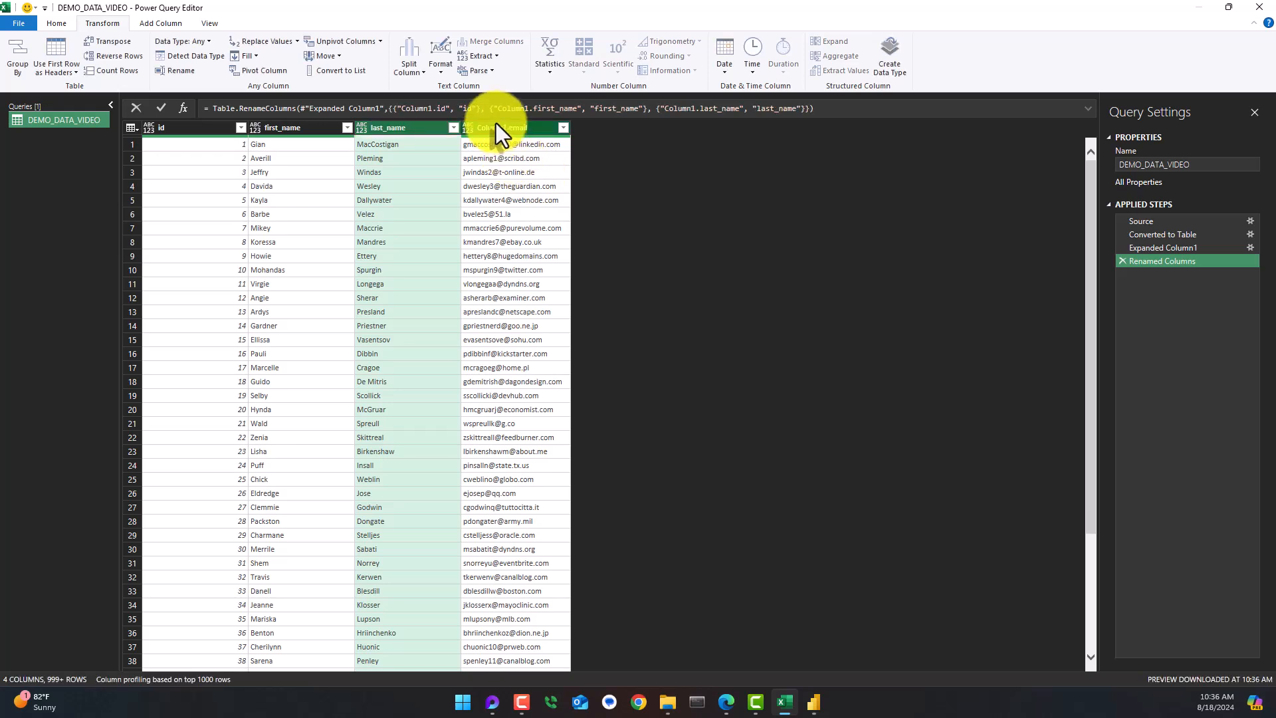
{"action": "double_click", "coordinate": [498, 127]}
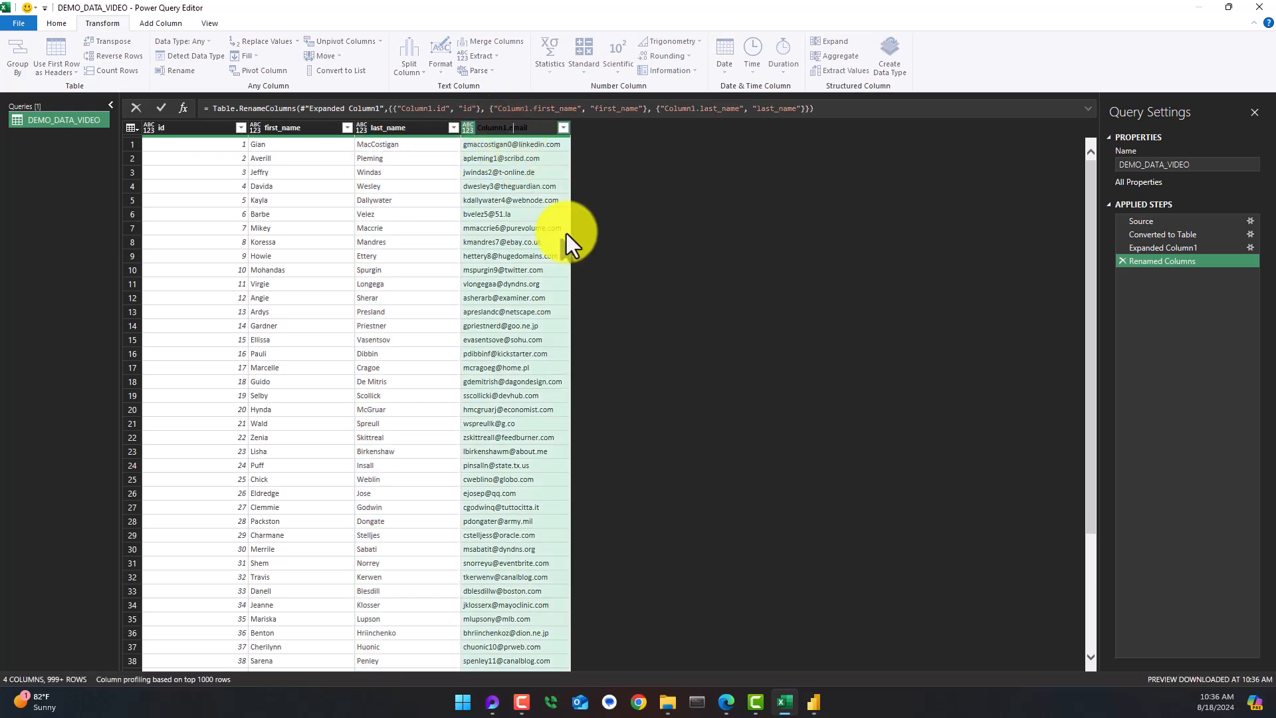
{"action": "key", "text": "BackSpace"}
{"action": "key", "text": "Return"}
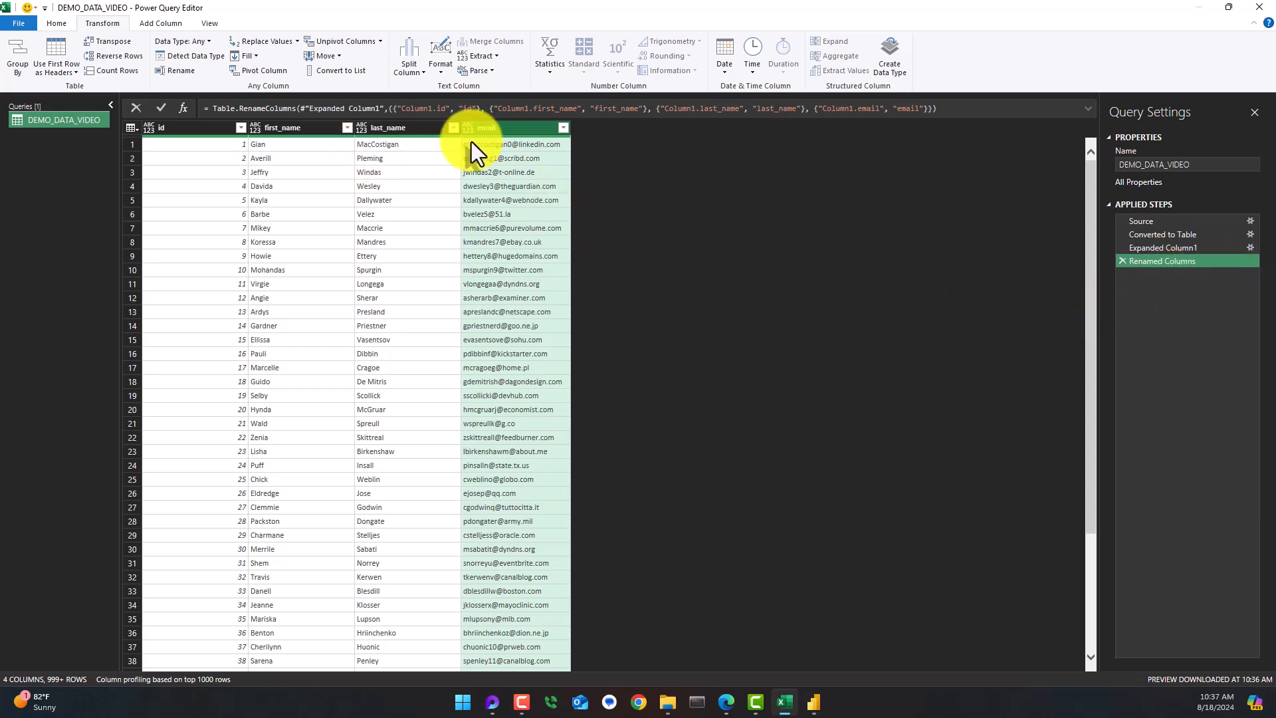
- Look through the converted rows and use Close & Load to load the query into the workbook
{"action": "scroll", "coordinate": [201, 218], "scroll_direction": "down", "scroll_amount": 4}
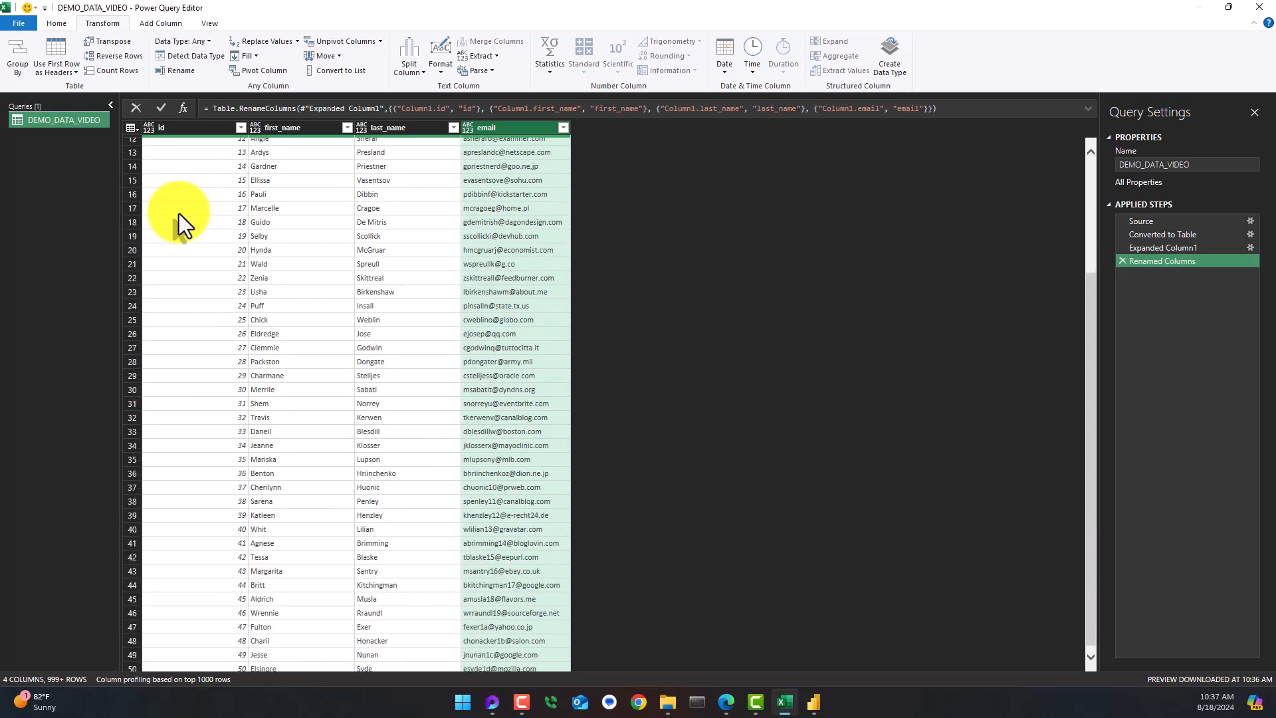
{"action": "scroll", "coordinate": [401, 266], "scroll_direction": "up", "scroll_amount": 4}
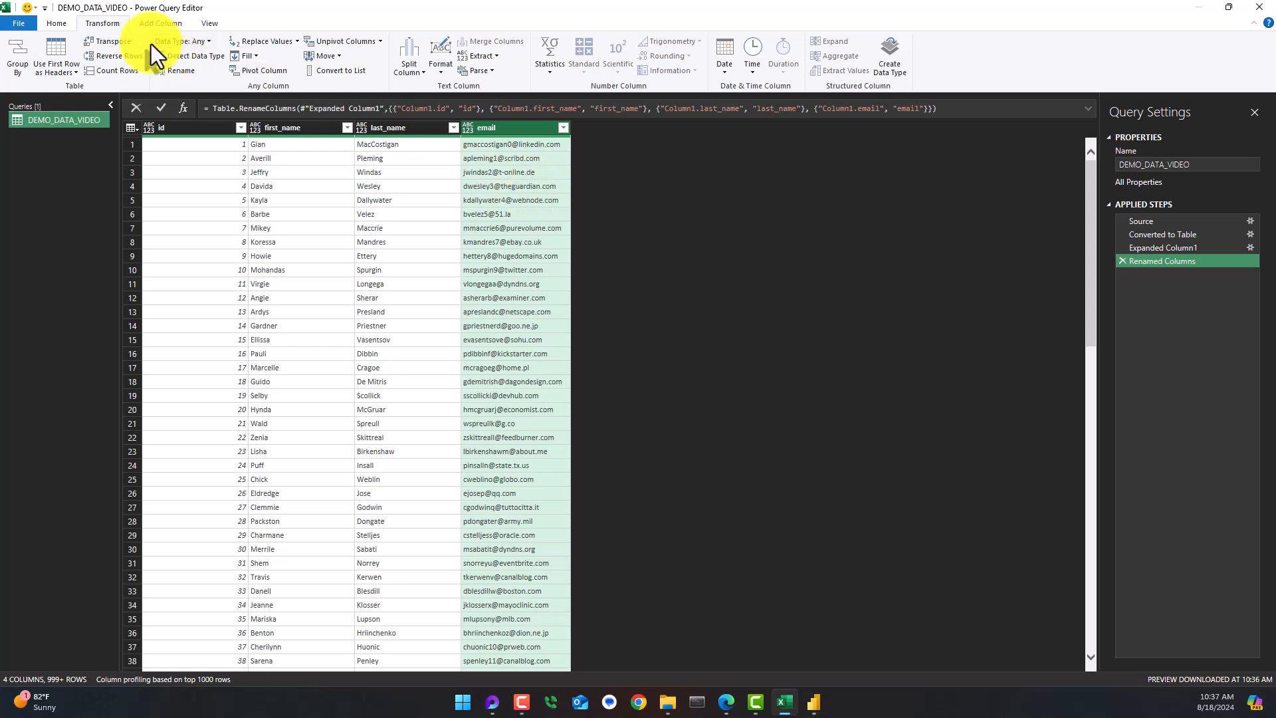
{"action": "left_click", "coordinate": [46, 23]}
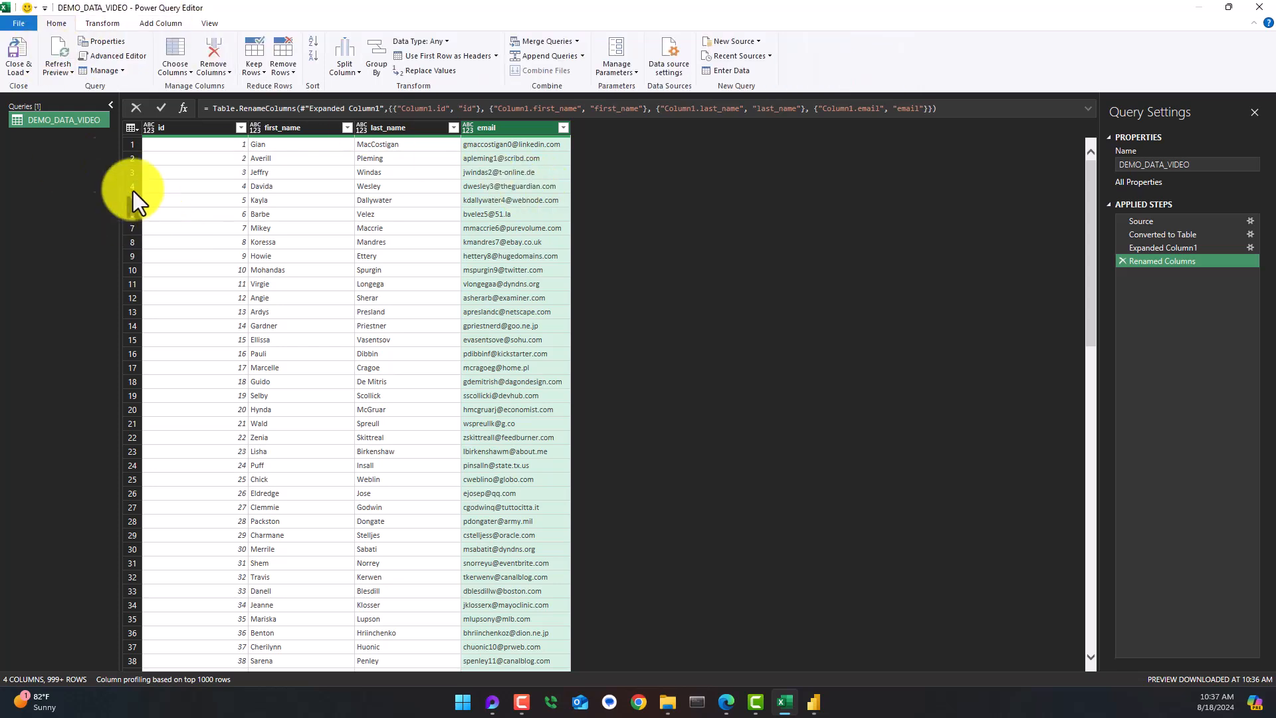
{"action": "left_click", "coordinate": [18, 65]}
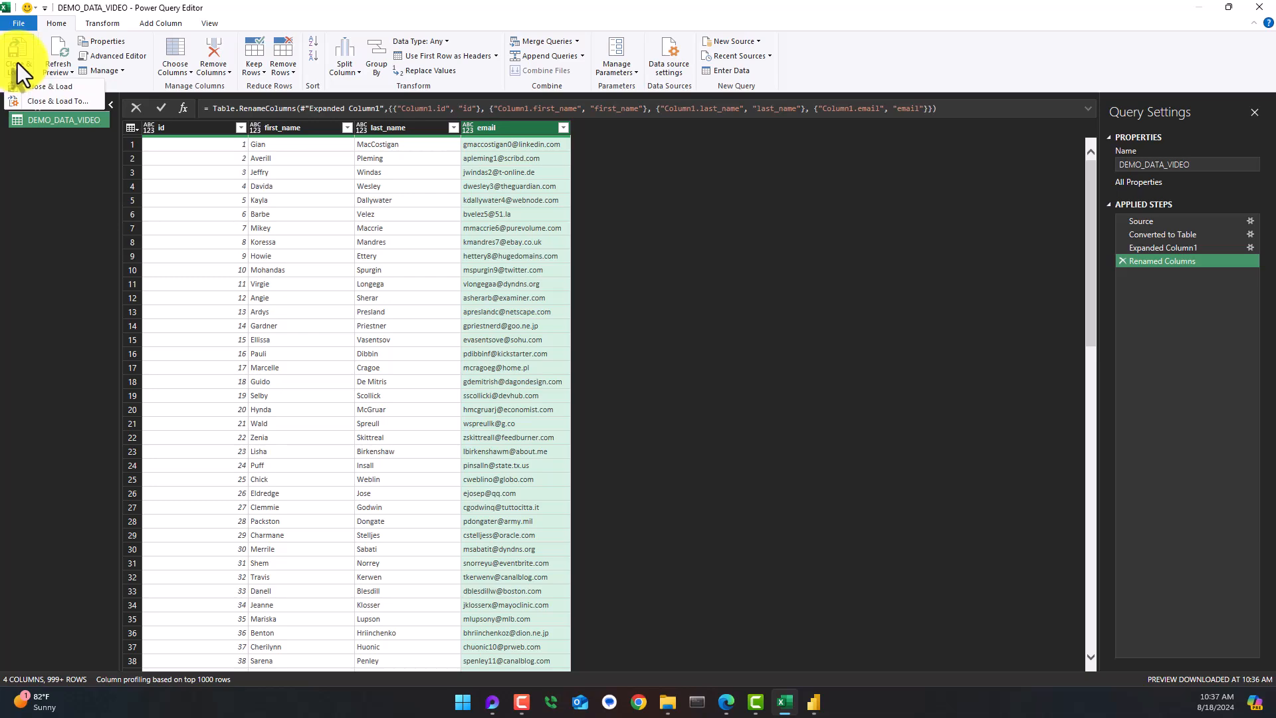
{"action": "left_click", "coordinate": [53, 89]}
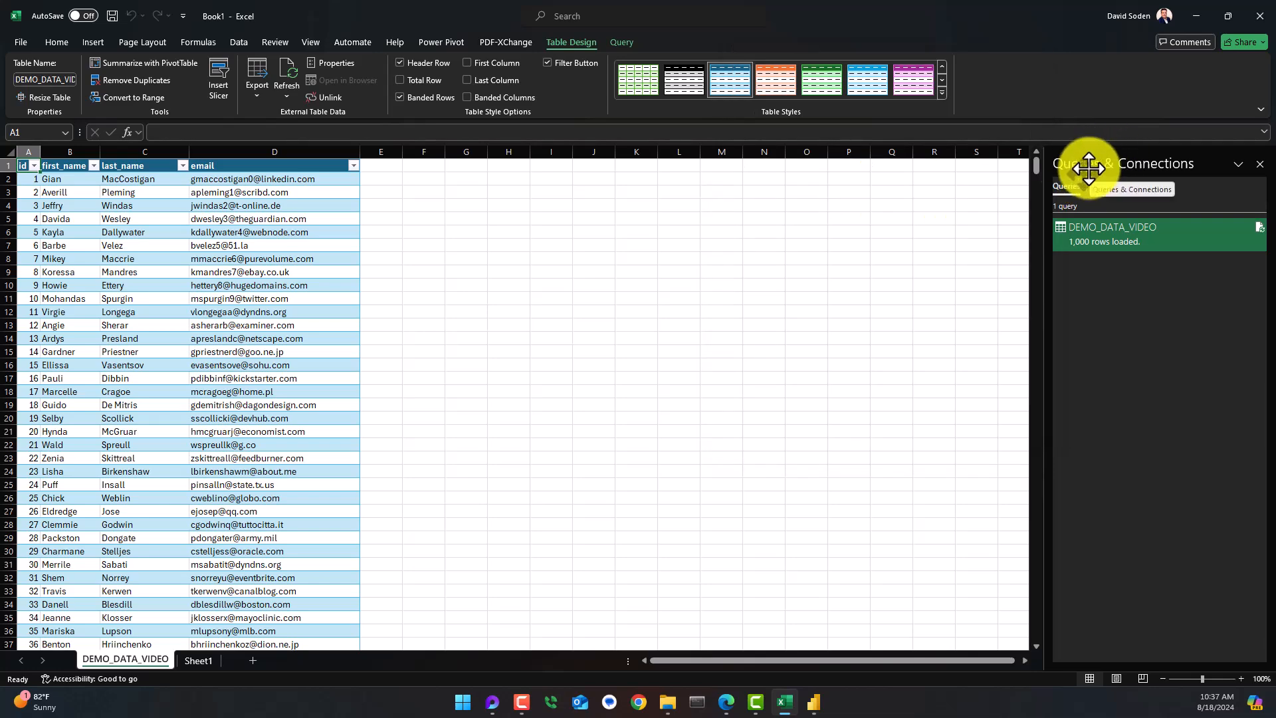
- Hide and redisplay Queries & Connections to check the loaded DEMO_DATA_VIDEO query
{"action": "left_click", "coordinate": [238, 43]}
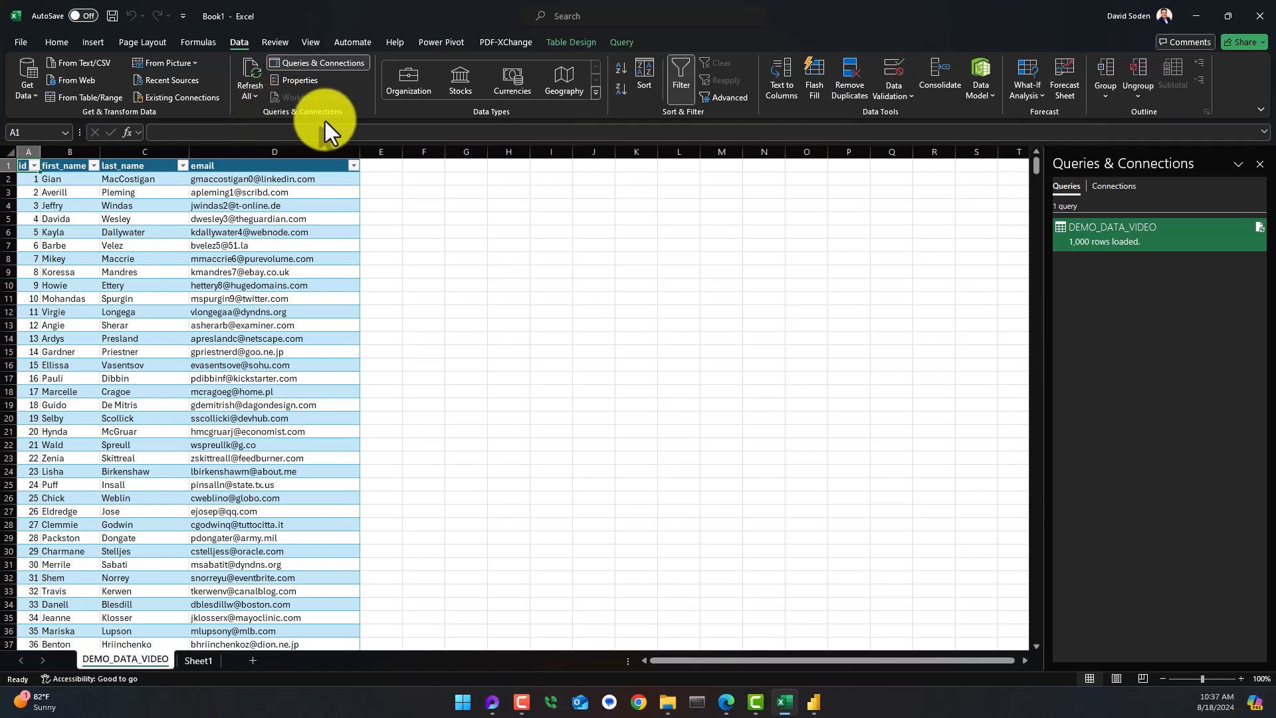
{"action": "left_click", "coordinate": [308, 68]}
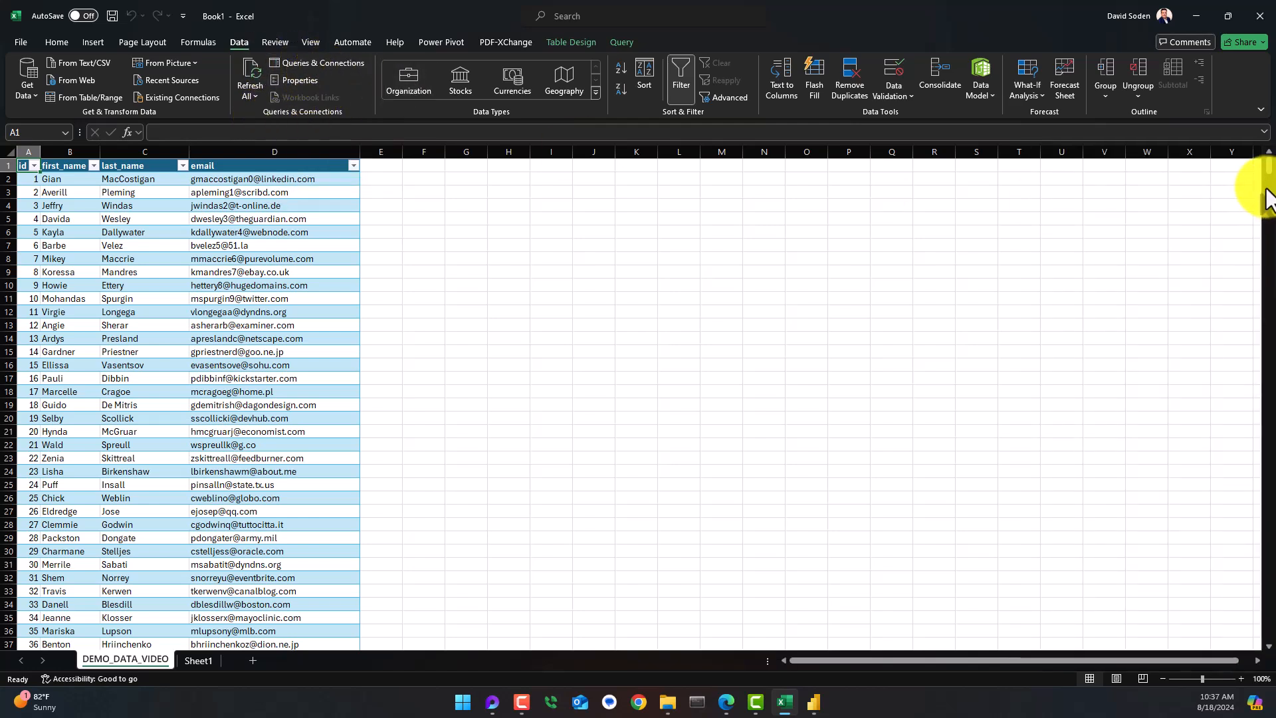
{"action": "left_click", "coordinate": [289, 62]}
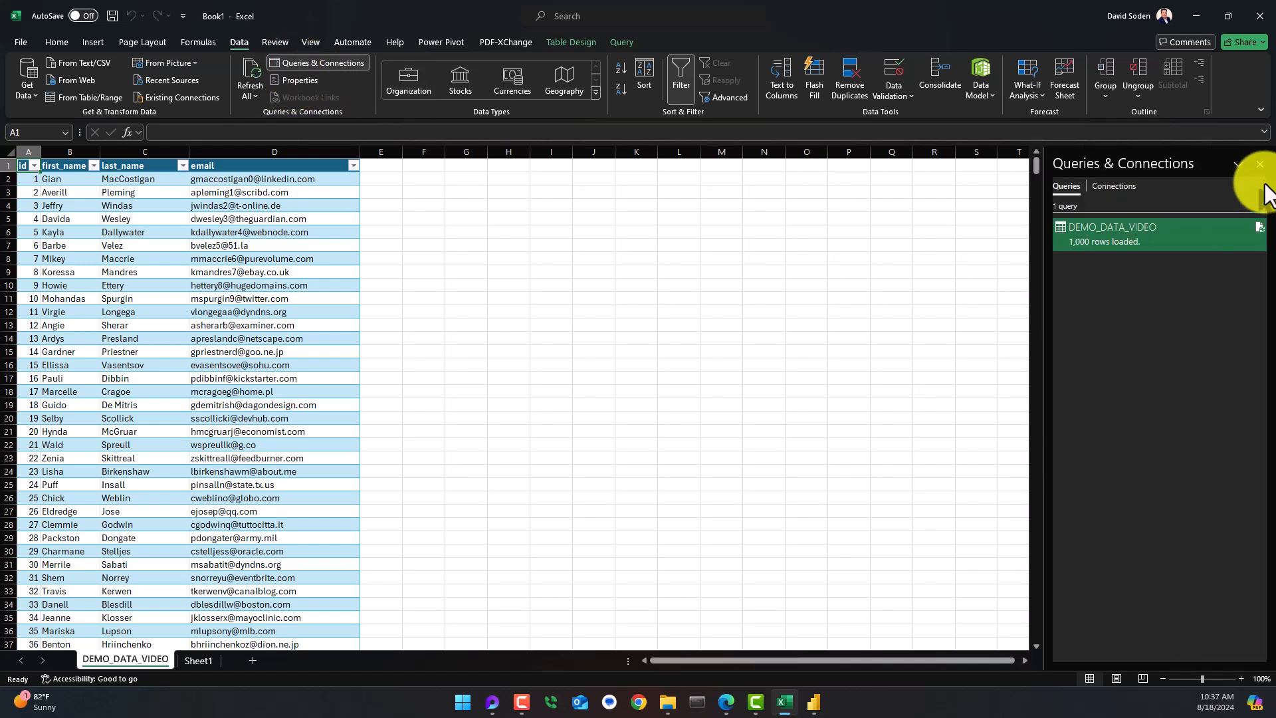
{"action": "left_click", "coordinate": [1263, 163]}
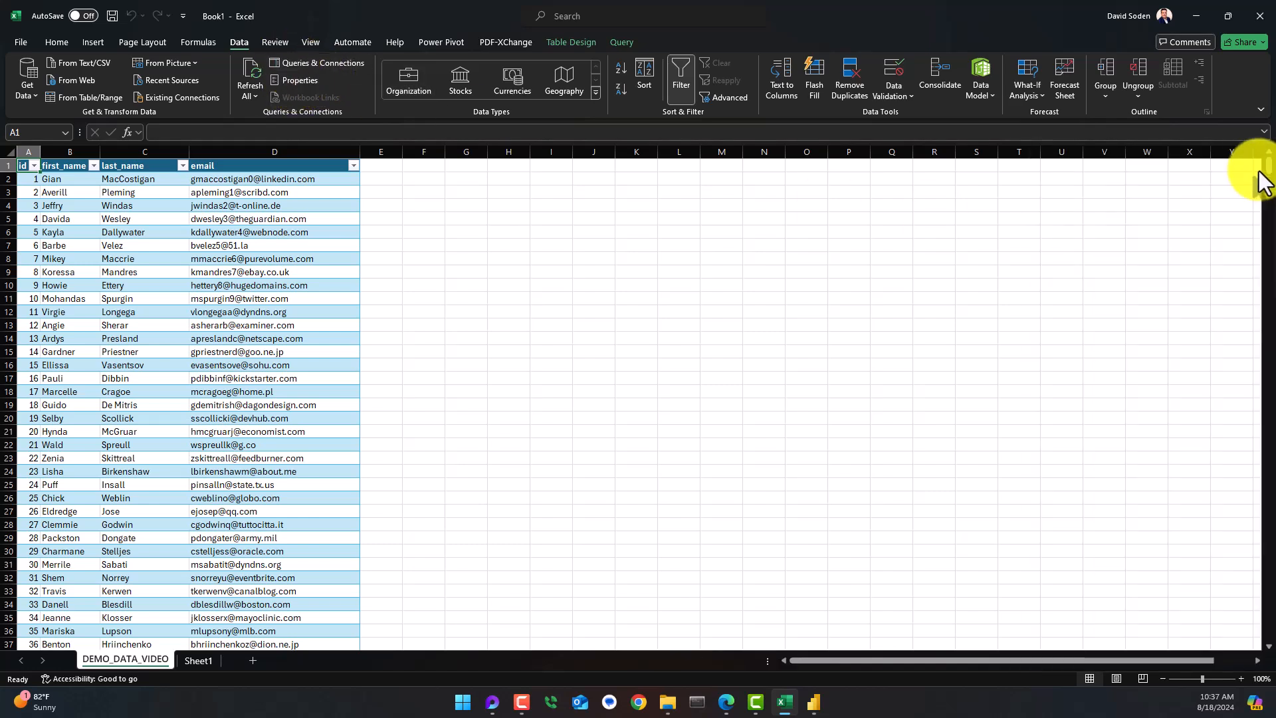
{"action": "left_click", "coordinate": [302, 64]}
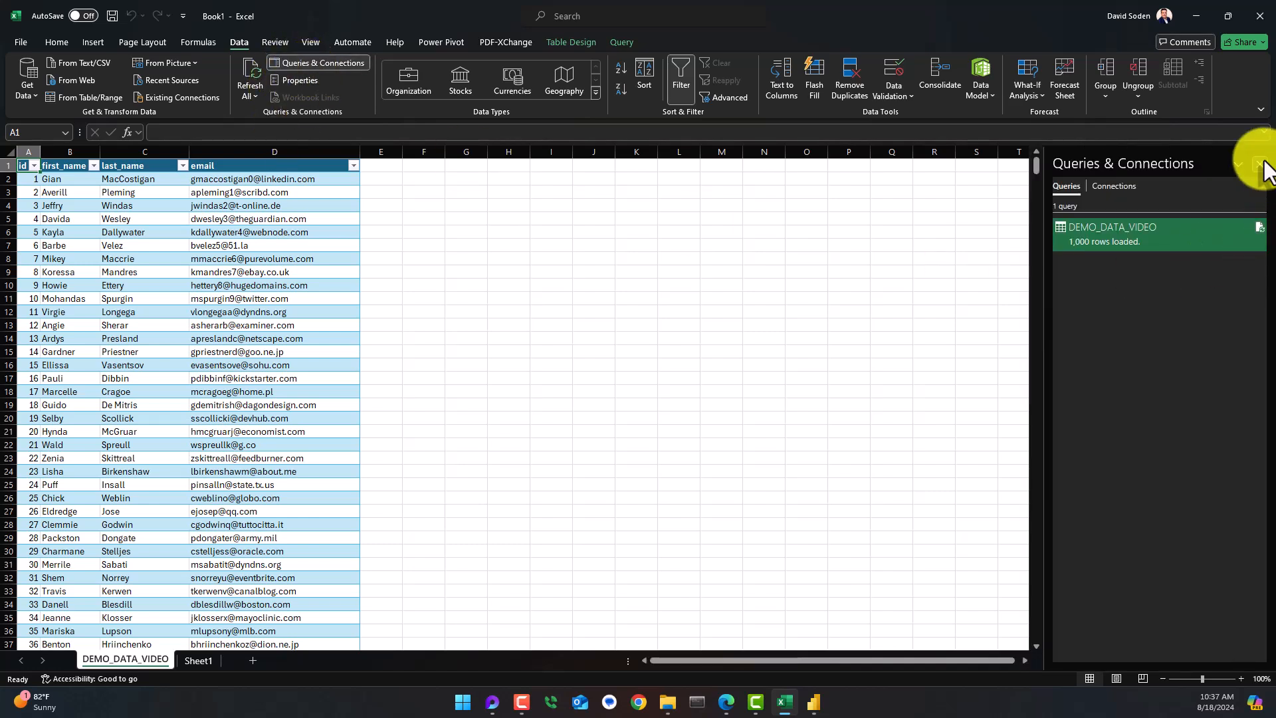
{"action": "mouse_move", "coordinate": [1140, 237]}
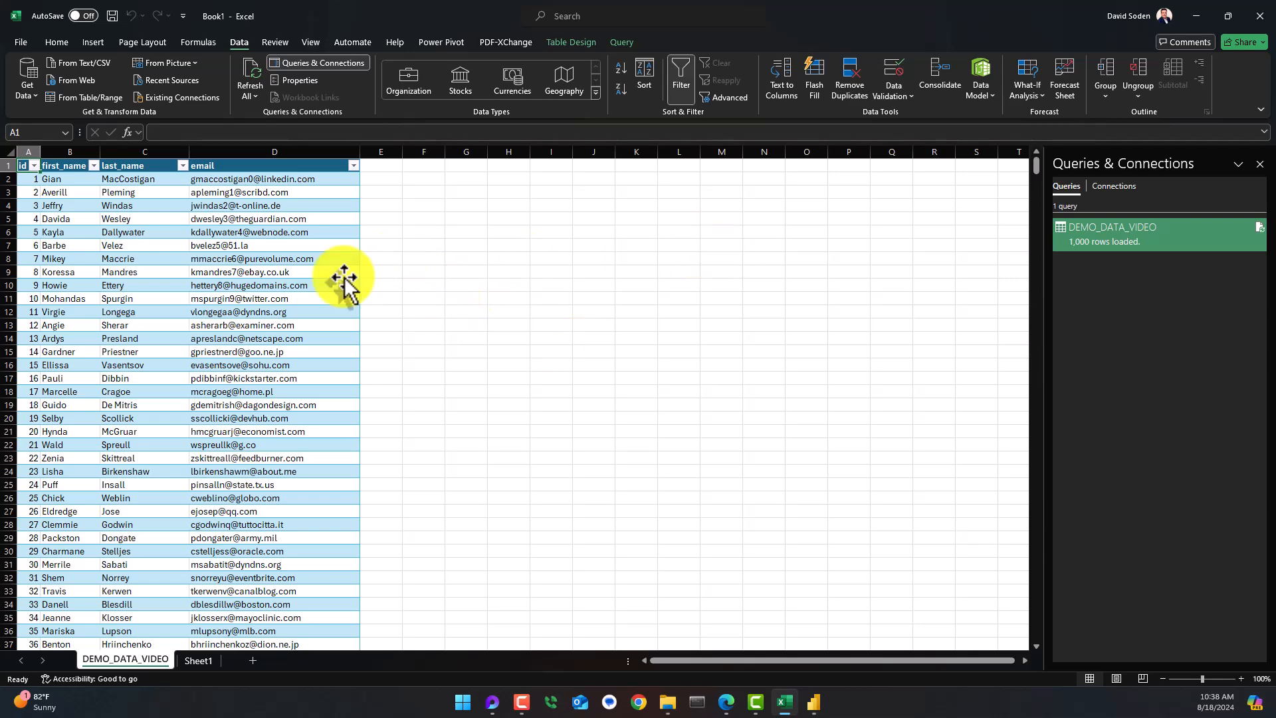
- Save the workbook in the Downloads folder under the file name MyXLSDataVideo
{"action": "left_click", "coordinate": [19, 43]}
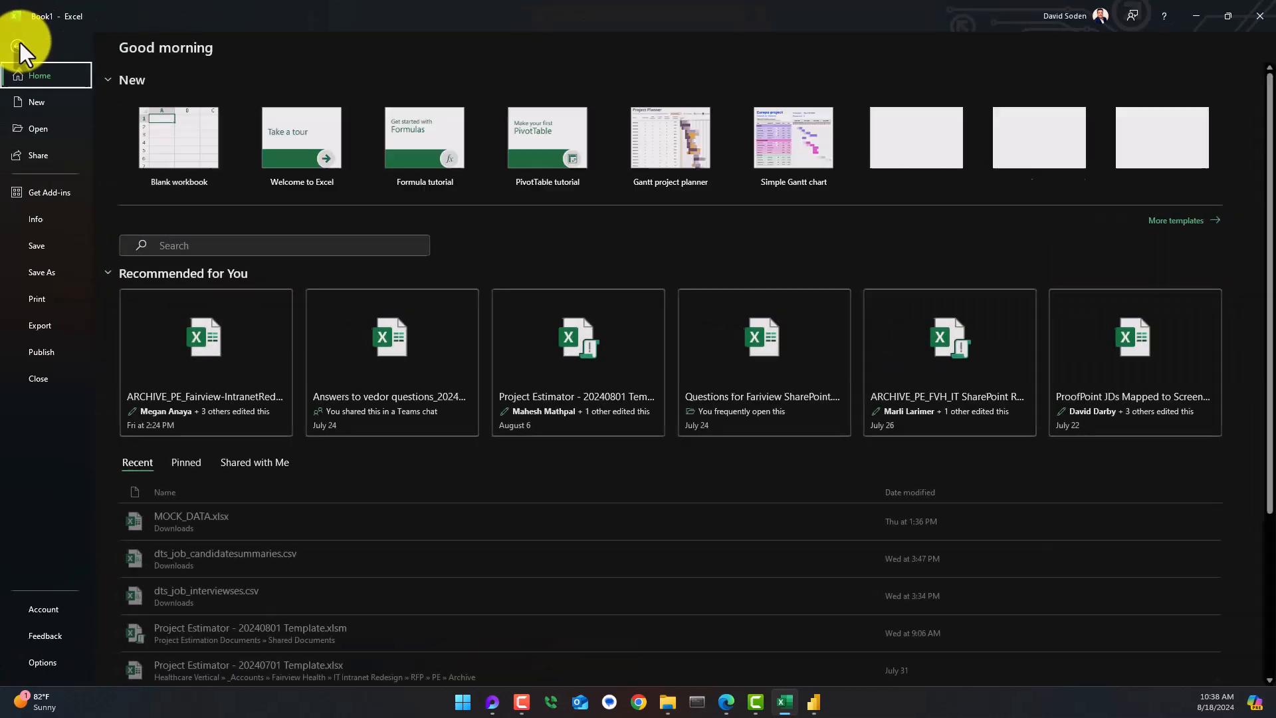
{"action": "left_click", "coordinate": [42, 272]}
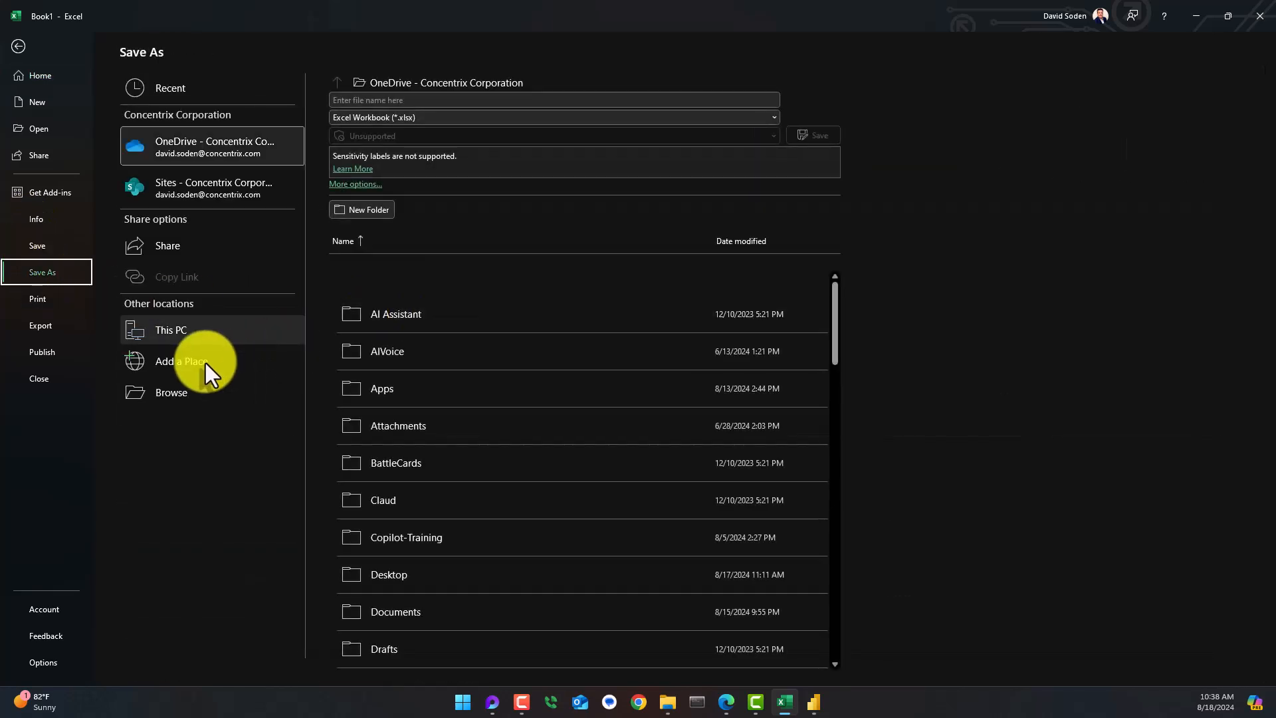
{"action": "left_click", "coordinate": [174, 393]}
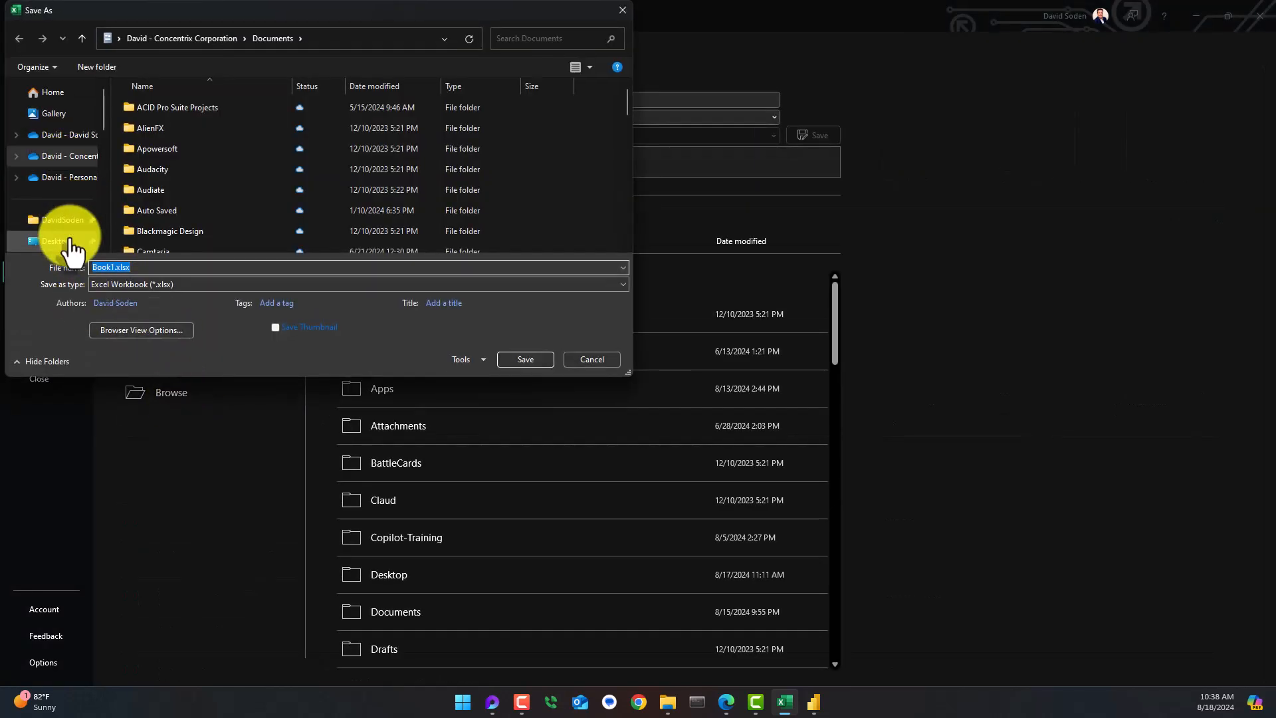
{"action": "scroll", "coordinate": [63, 208], "scroll_direction": "down", "scroll_amount": 1}
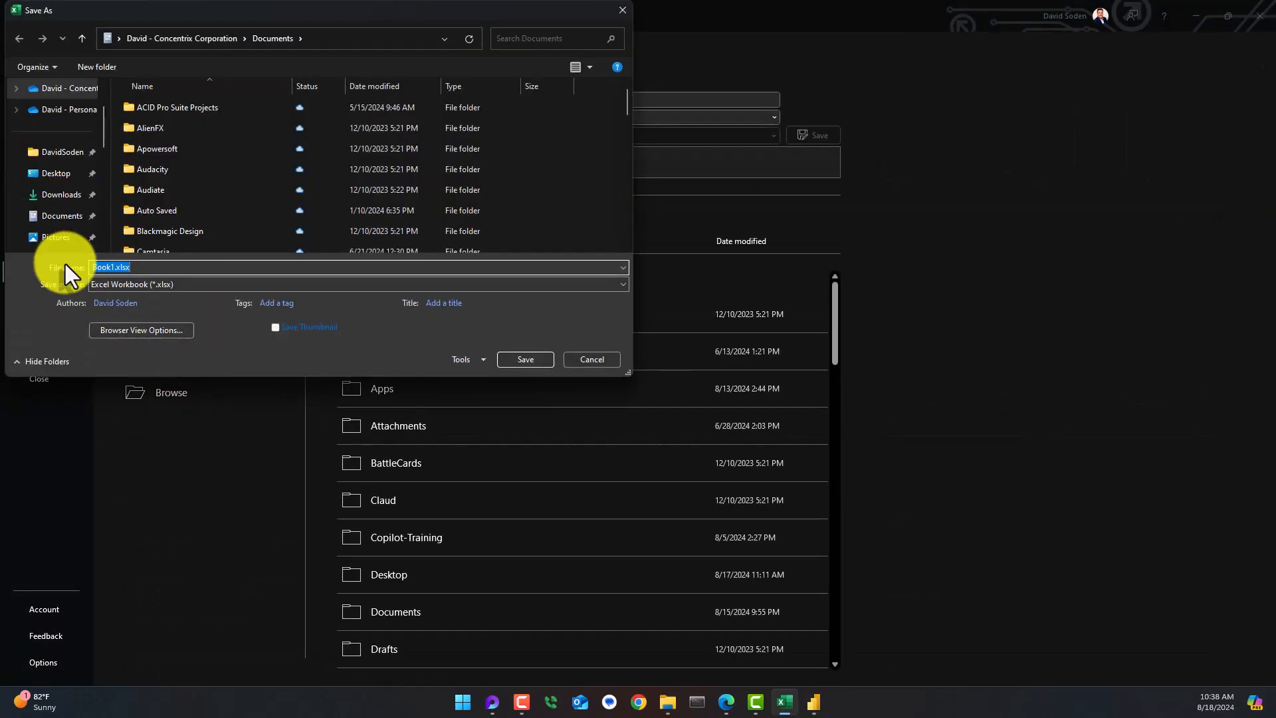
{"action": "left_click", "coordinate": [58, 194]}
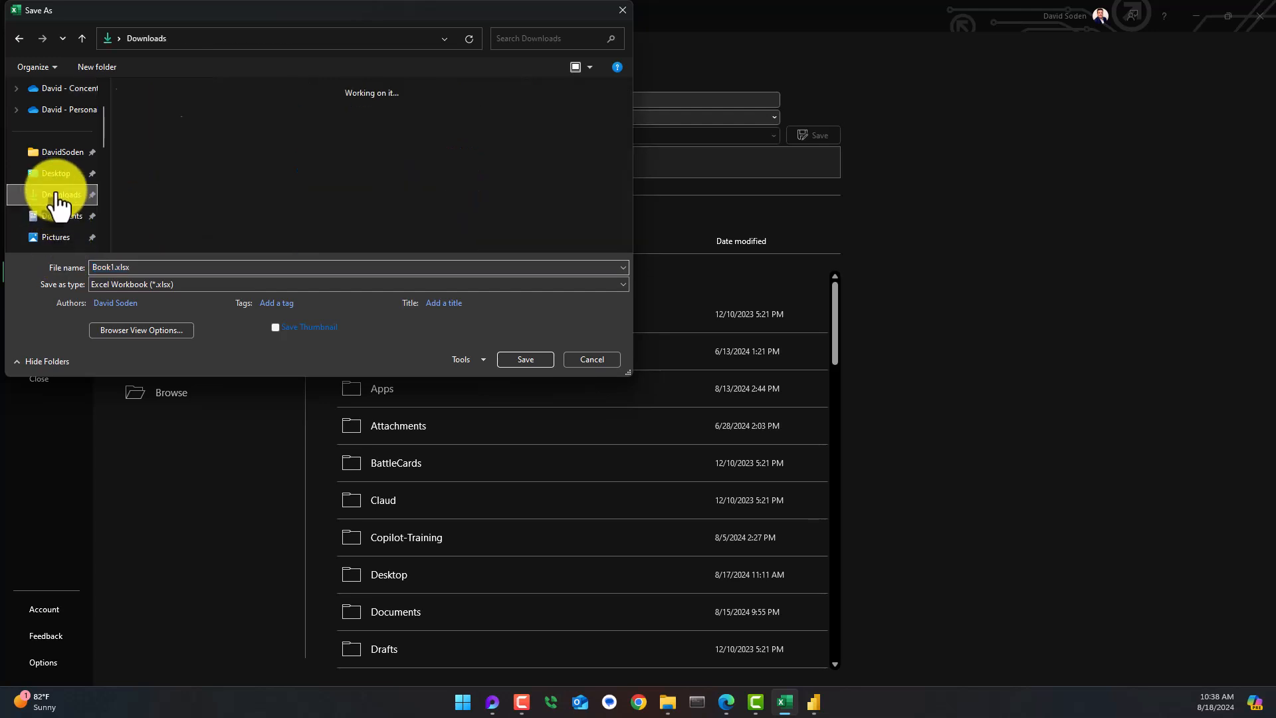
{"action": "left_click", "coordinate": [143, 266]}
{"action": "type", "text": "MyE"}
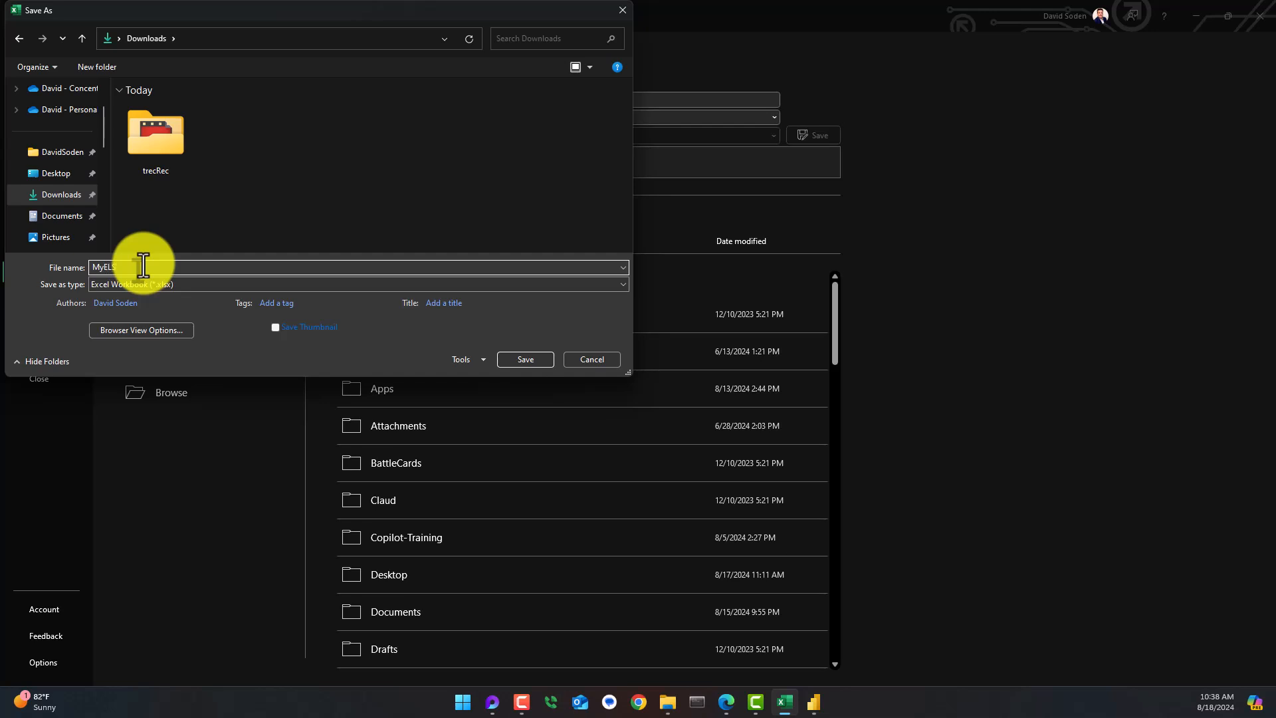
{"action": "key", "text": "BackSpace"}
{"action": "type", "text": "XLSDataVideo"}
{"action": "key", "text": "Return"}
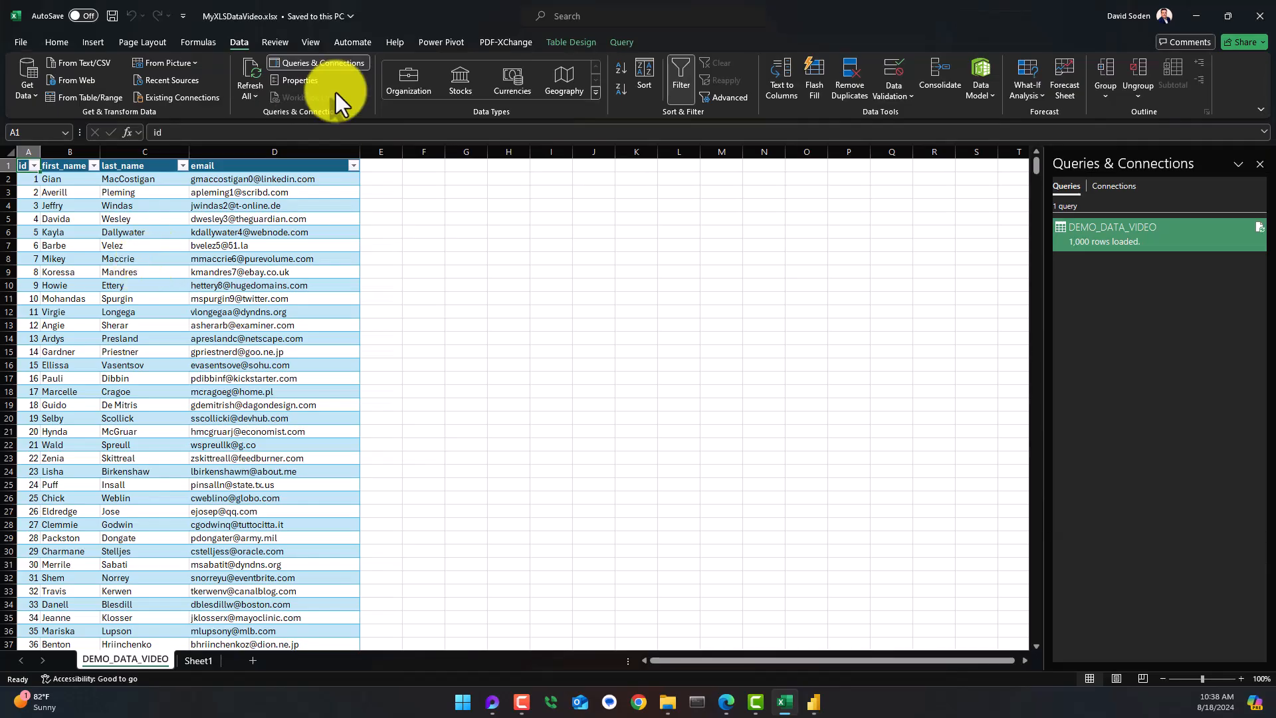
- Close Excel and the Power Query Editor, and check MyXLSDataVideo.xlsx and DEMO_DATA_VIDEO.json in the Downloads folder
{"action": "left_click", "coordinate": [1261, 16]}
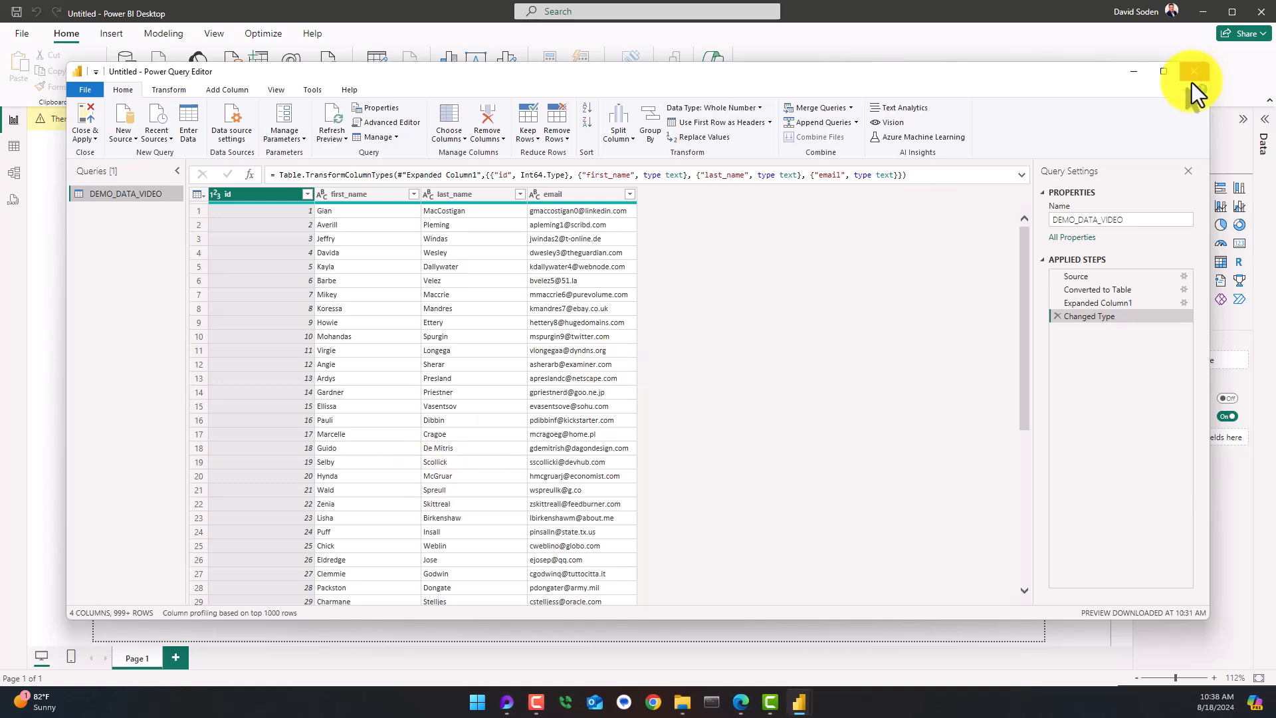
{"action": "left_click", "coordinate": [1195, 69]}
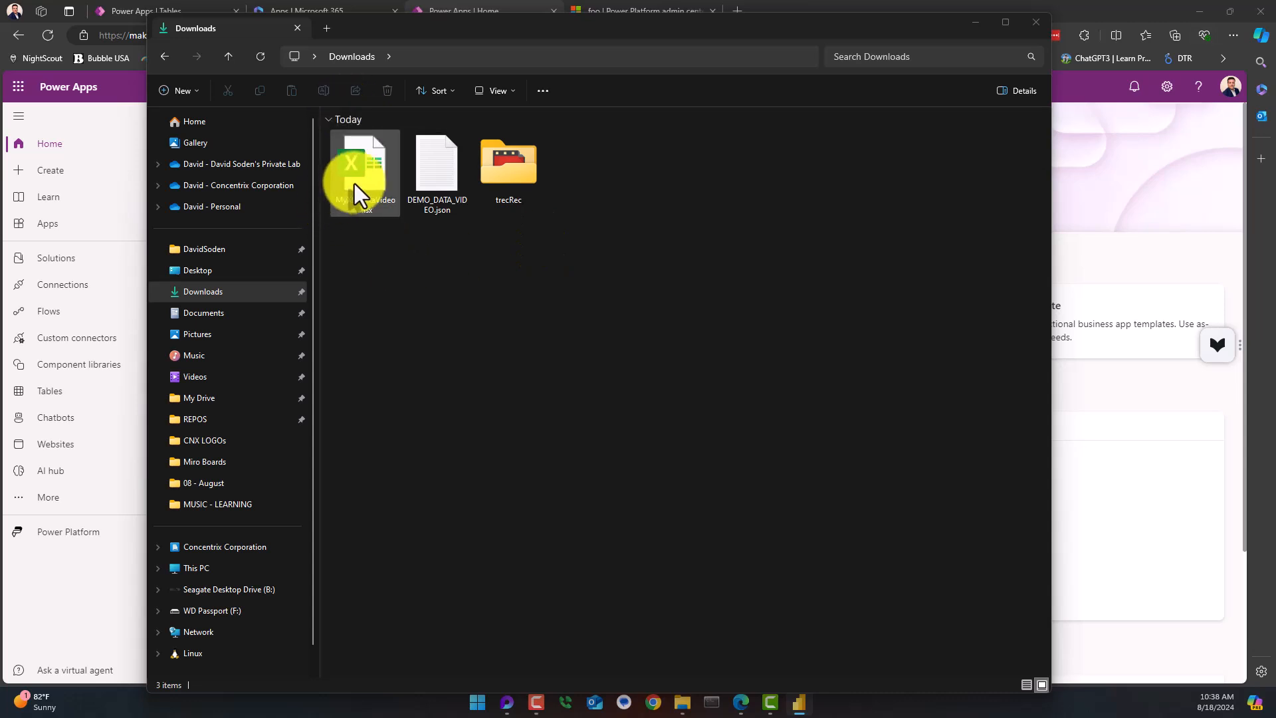
{"action": "left_click", "coordinate": [431, 185]}
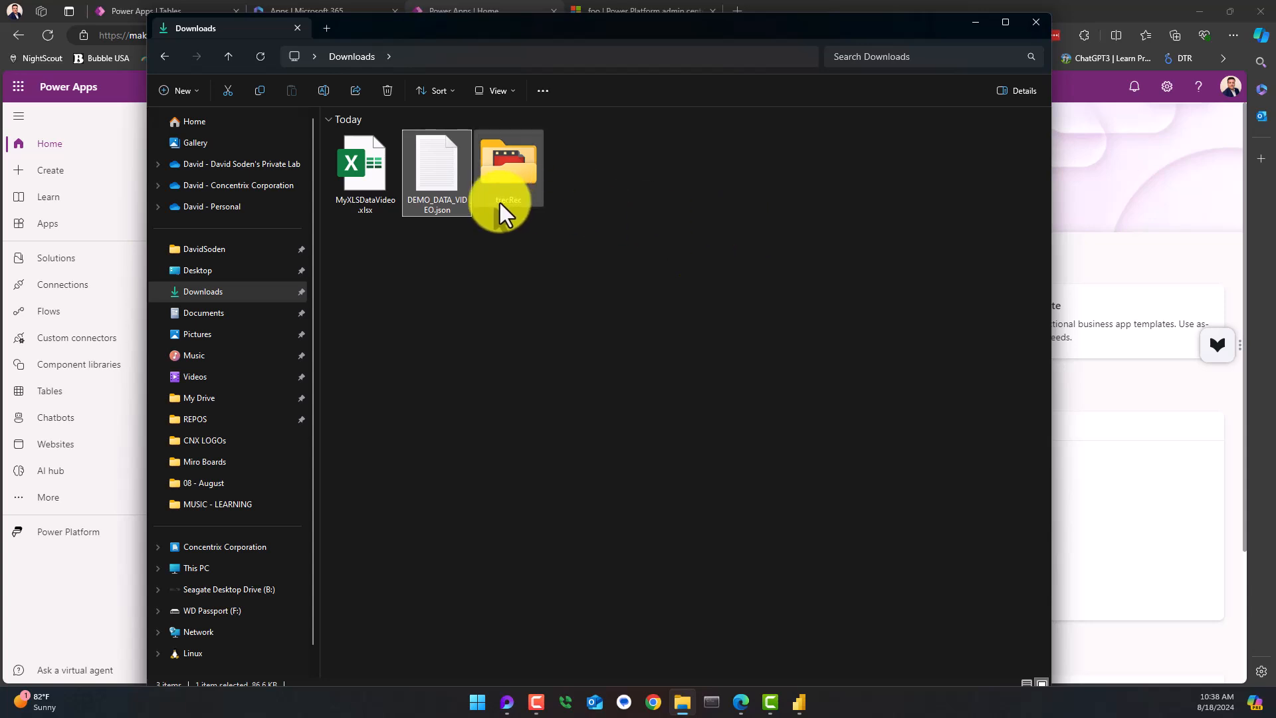
{"action": "left_click", "coordinate": [974, 23]}
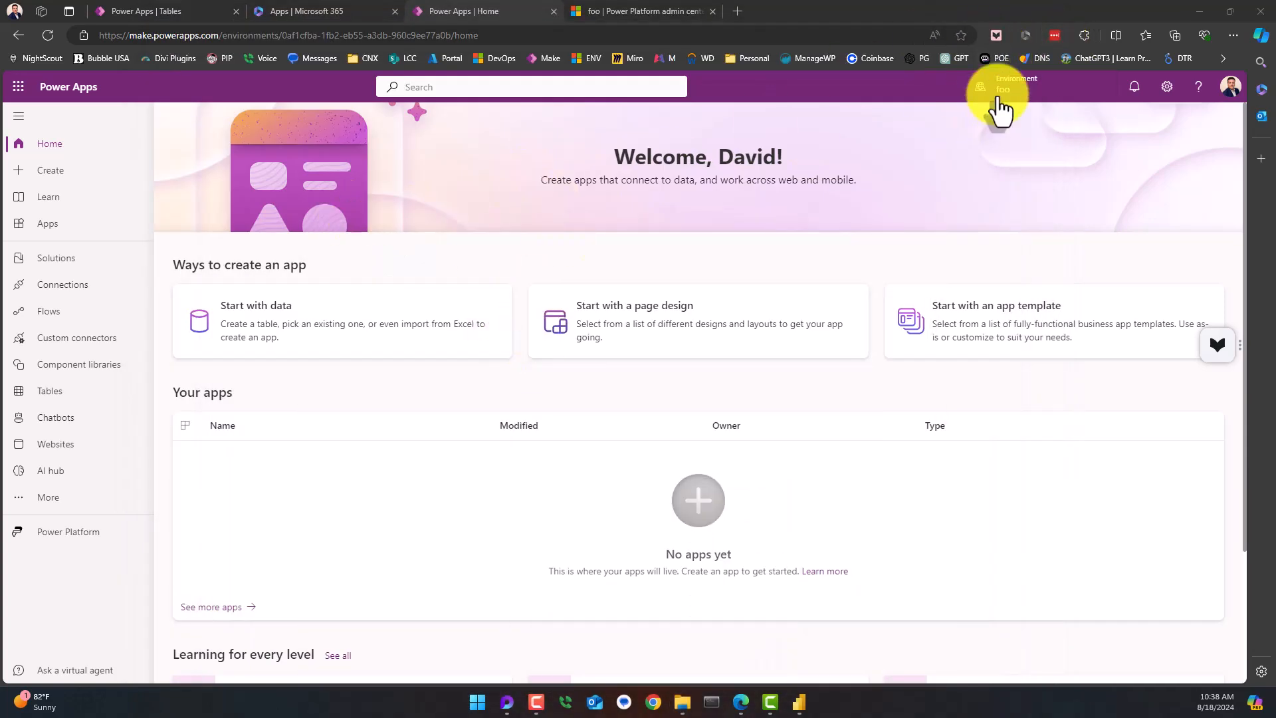
{"action": "left_click", "coordinate": [617, 13]}
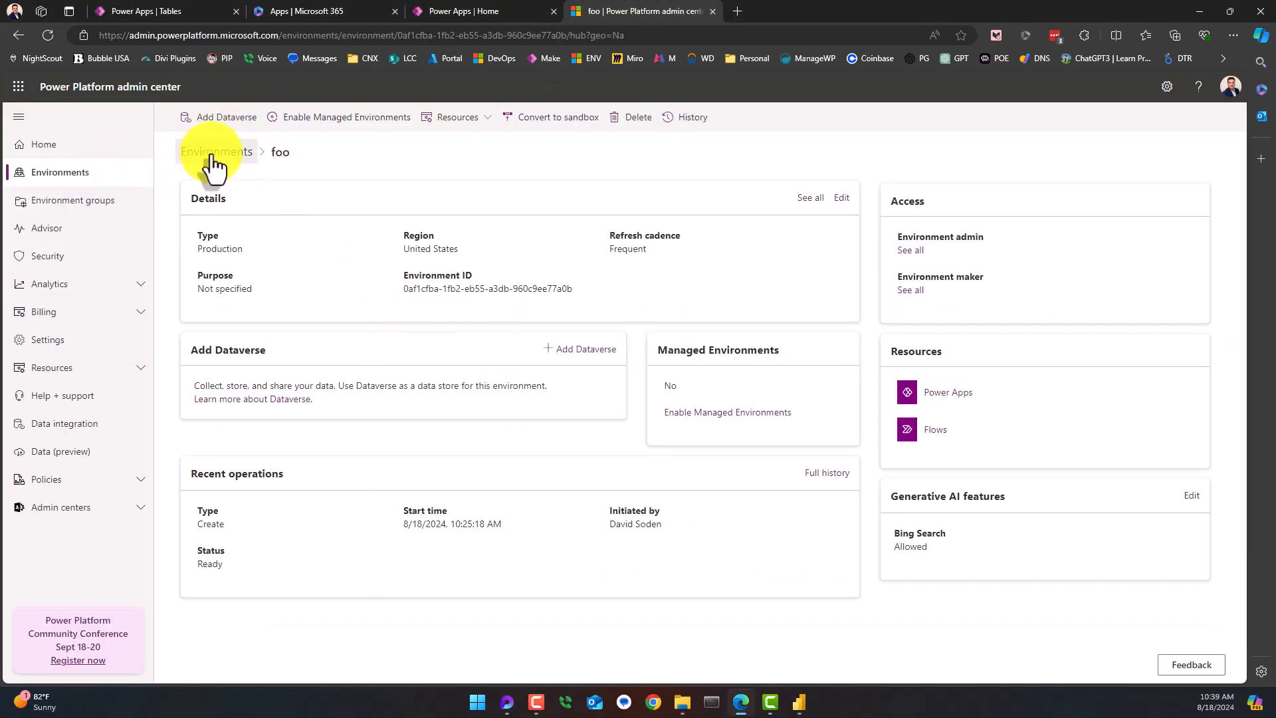
{"action": "left_click", "coordinate": [213, 155]}
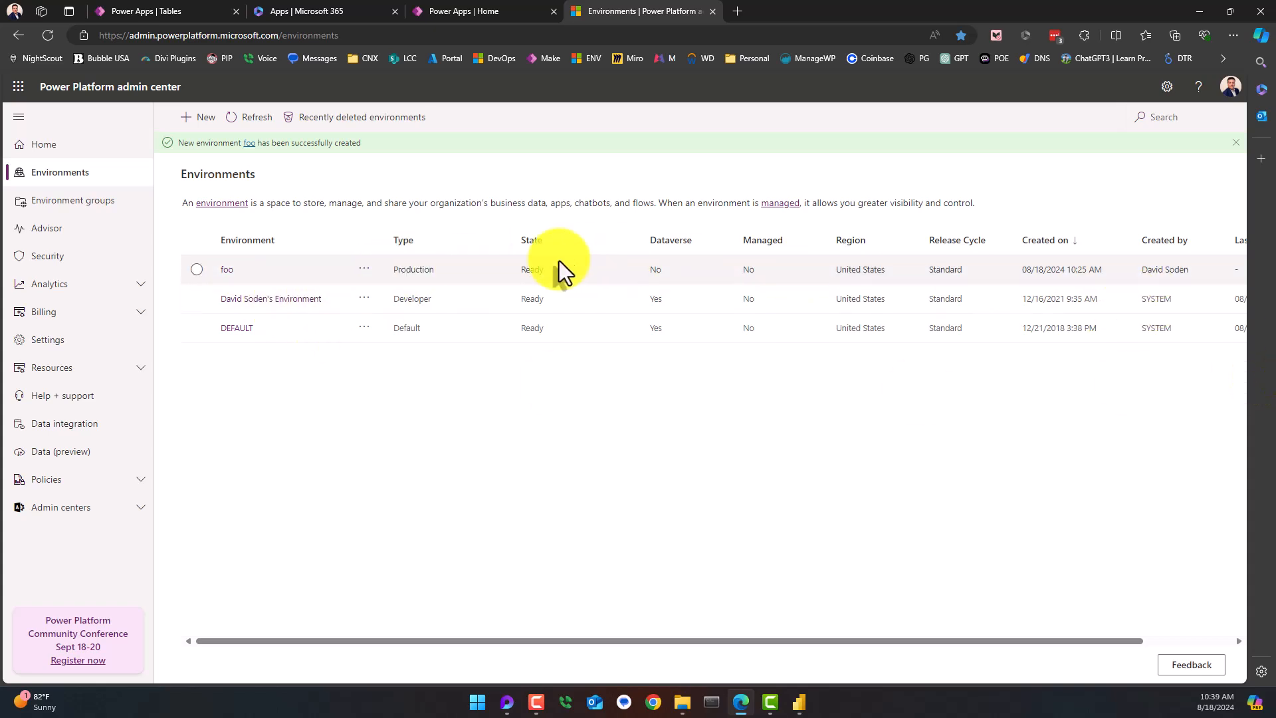
{"action": "left_click", "coordinate": [194, 118]}
{"action": "left_click", "coordinate": [1082, 161]}
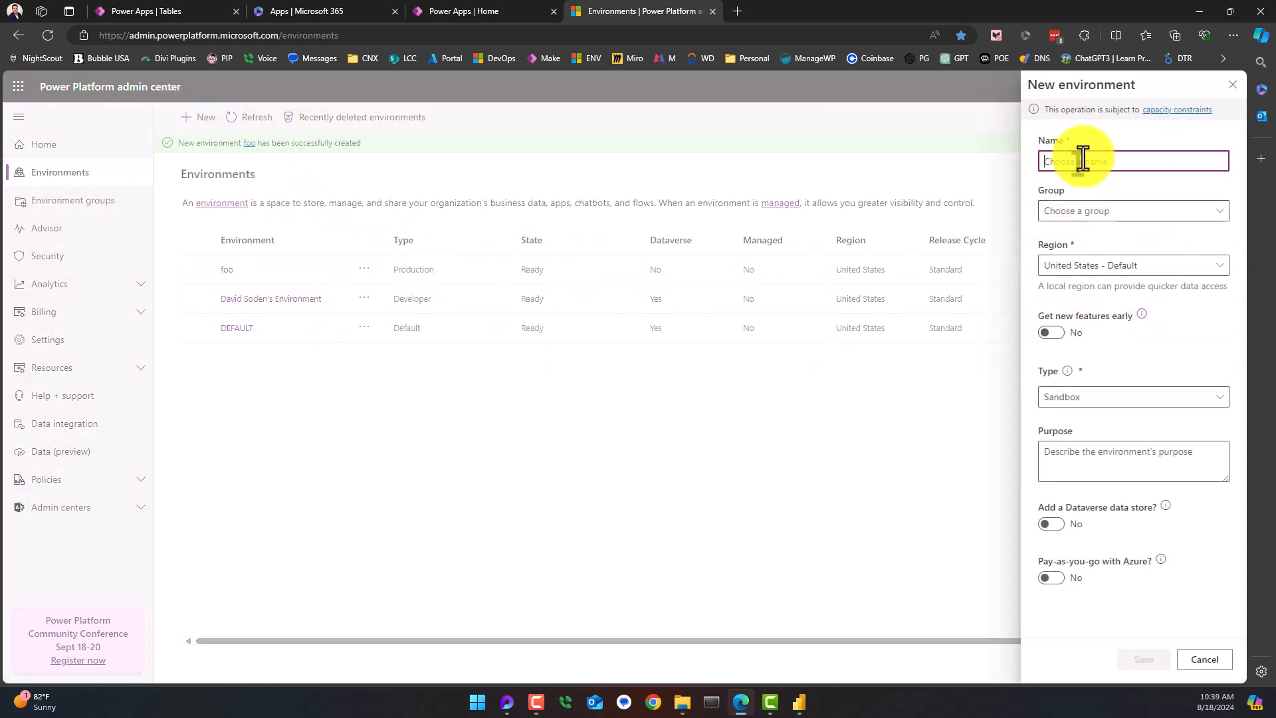
{"action": "left_click", "coordinate": [1088, 399]}
{"action": "left_click", "coordinate": [1068, 495]}
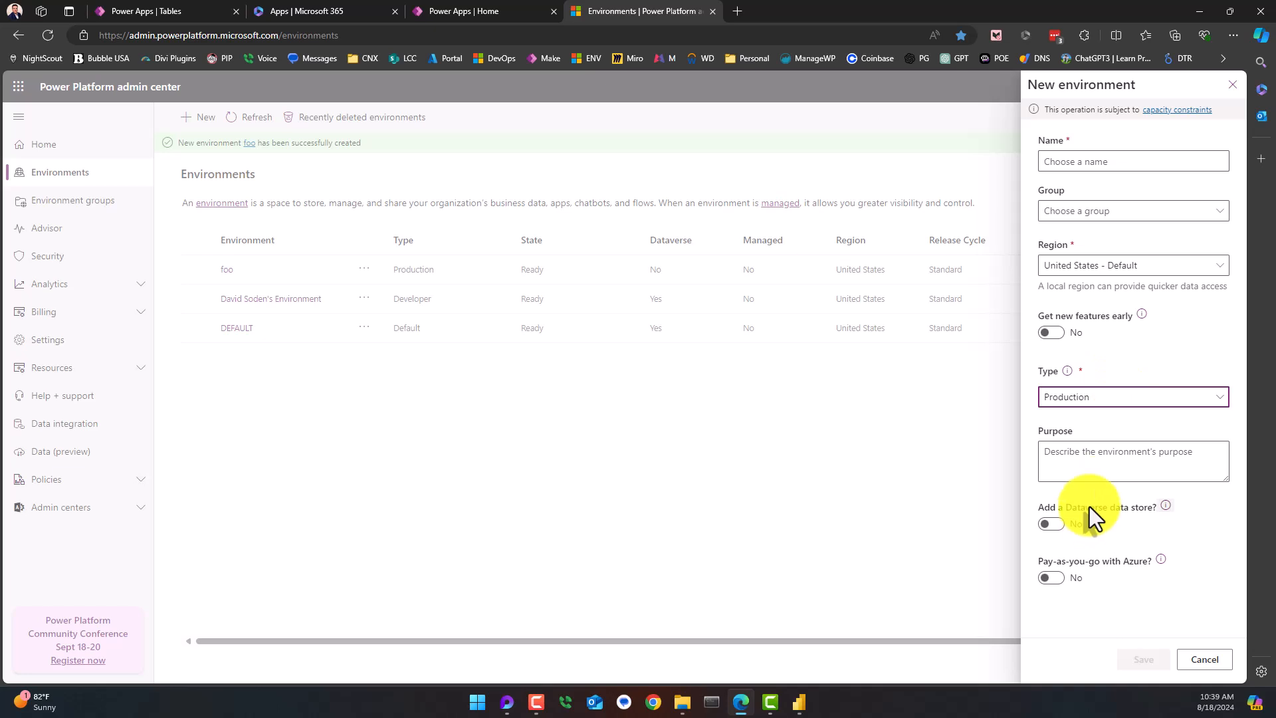
{"action": "left_click", "coordinate": [1055, 515]}
{"action": "left_click", "coordinate": [1156, 541]}
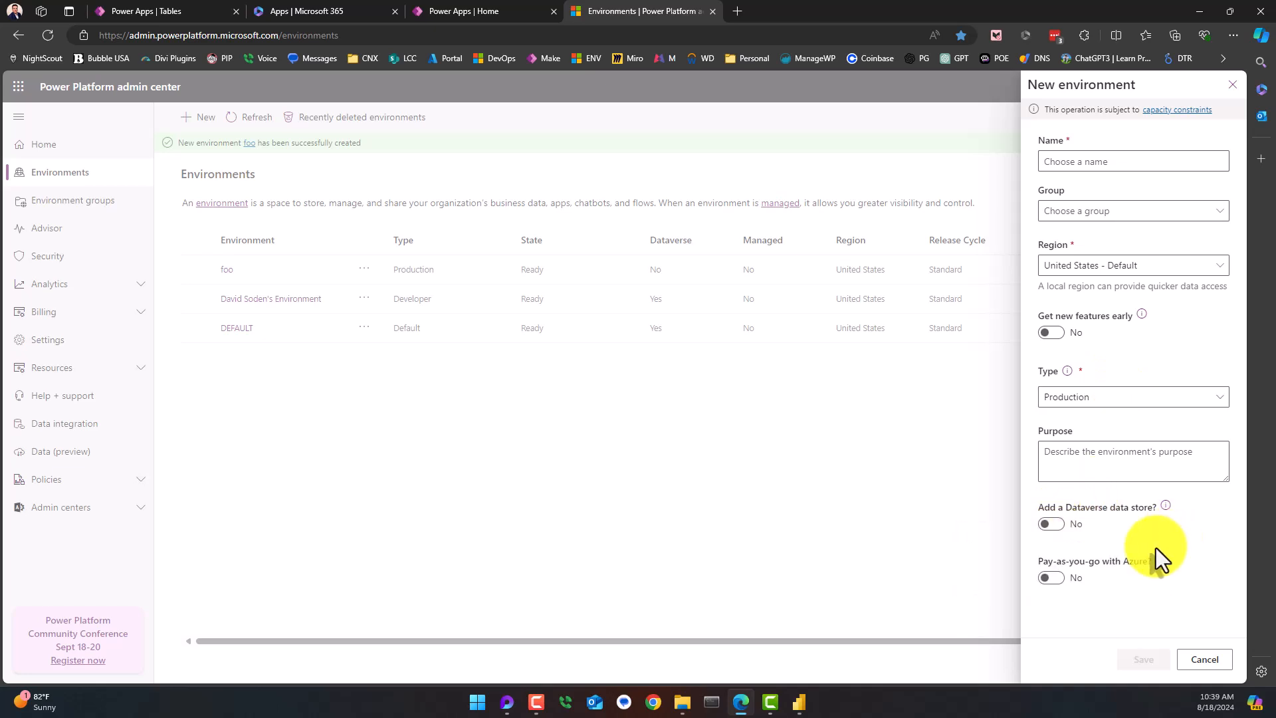
{"action": "left_click", "coordinate": [1052, 527]}
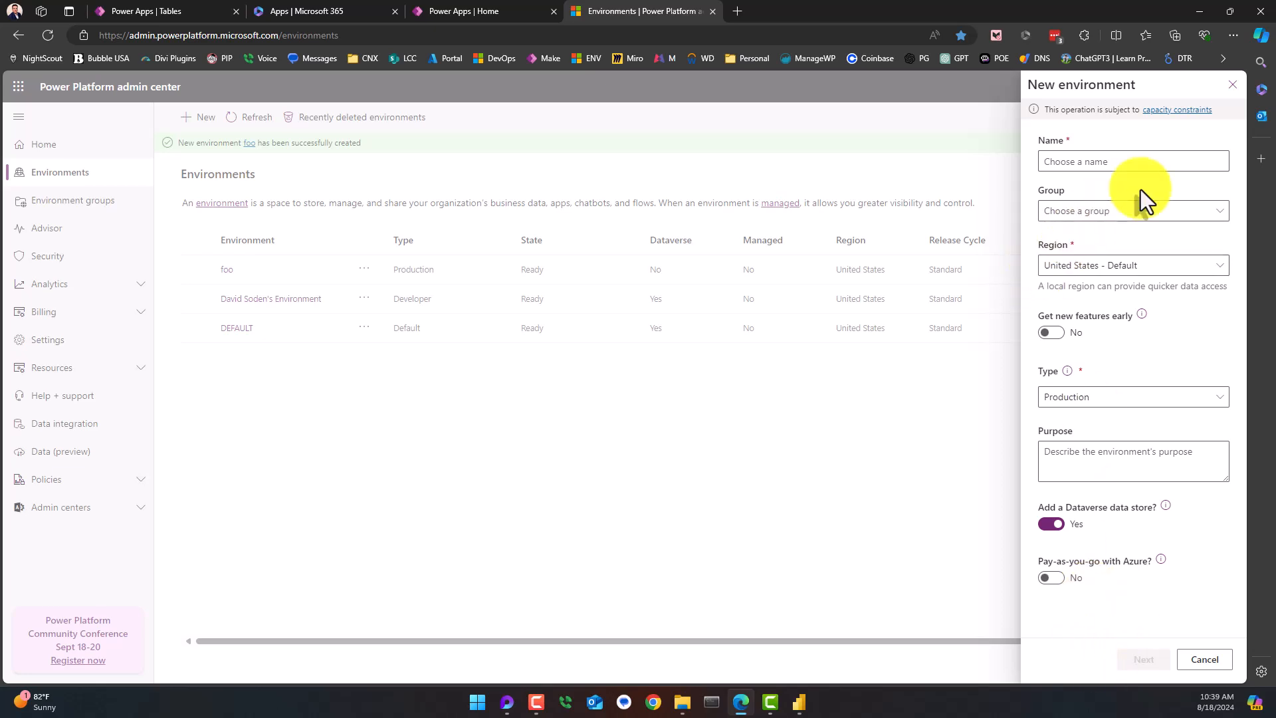
{"action": "left_click", "coordinate": [1094, 162]}
{"action": "type", "text": "rwerw"}
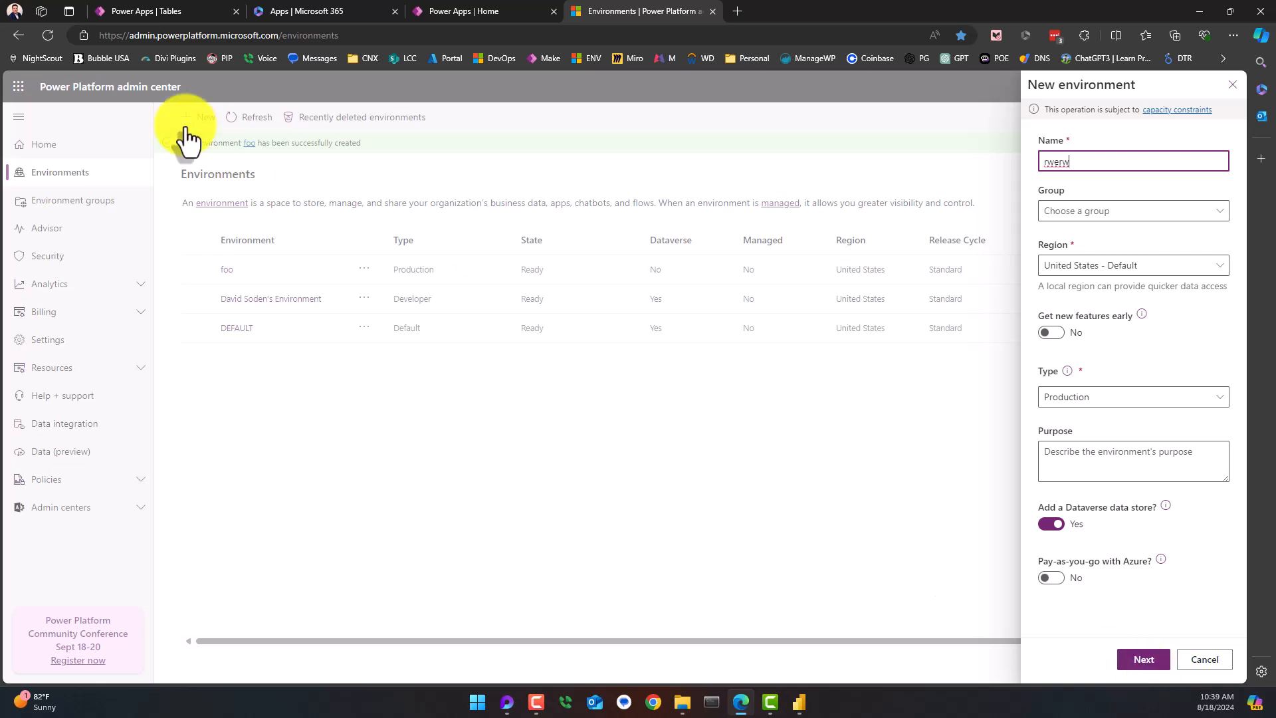
{"action": "left_click", "coordinate": [1197, 661]}
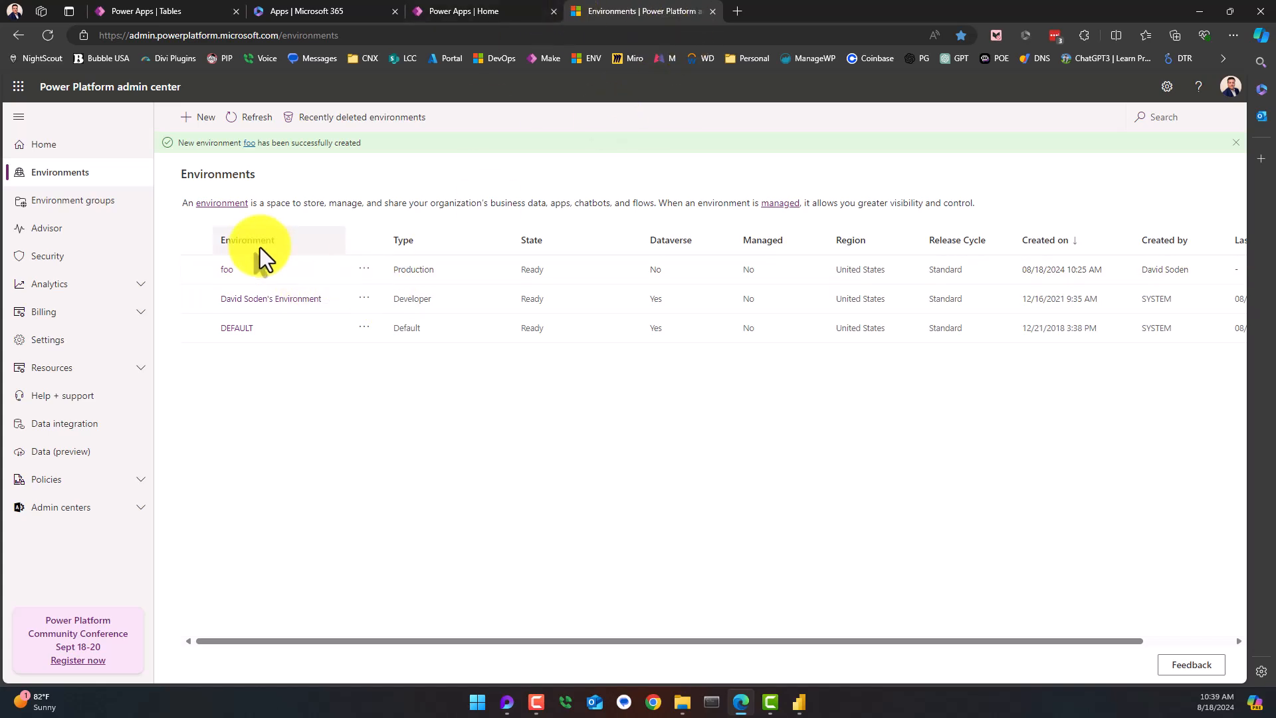
- Examine the foo environment's Dataverse details in the Power Platform admin center and the environment list in Power Apps
{"action": "left_click", "coordinate": [227, 270]}
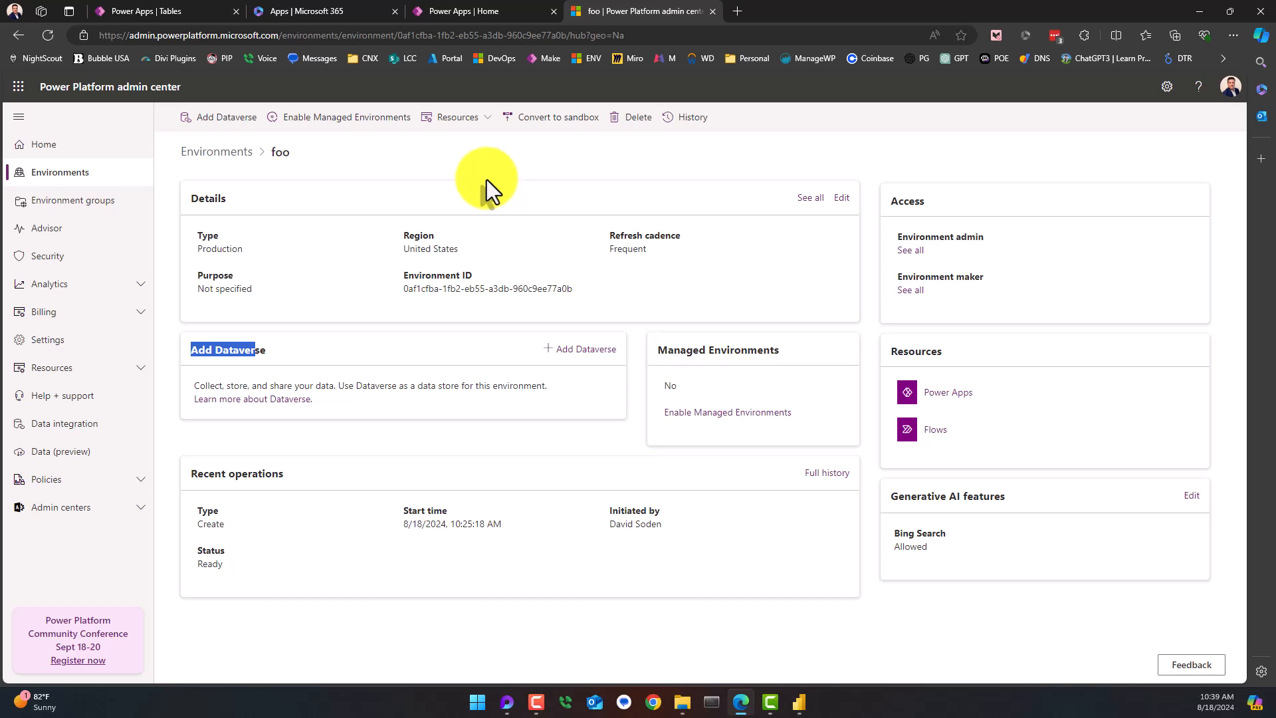
{"action": "left_click", "coordinate": [460, 17]}
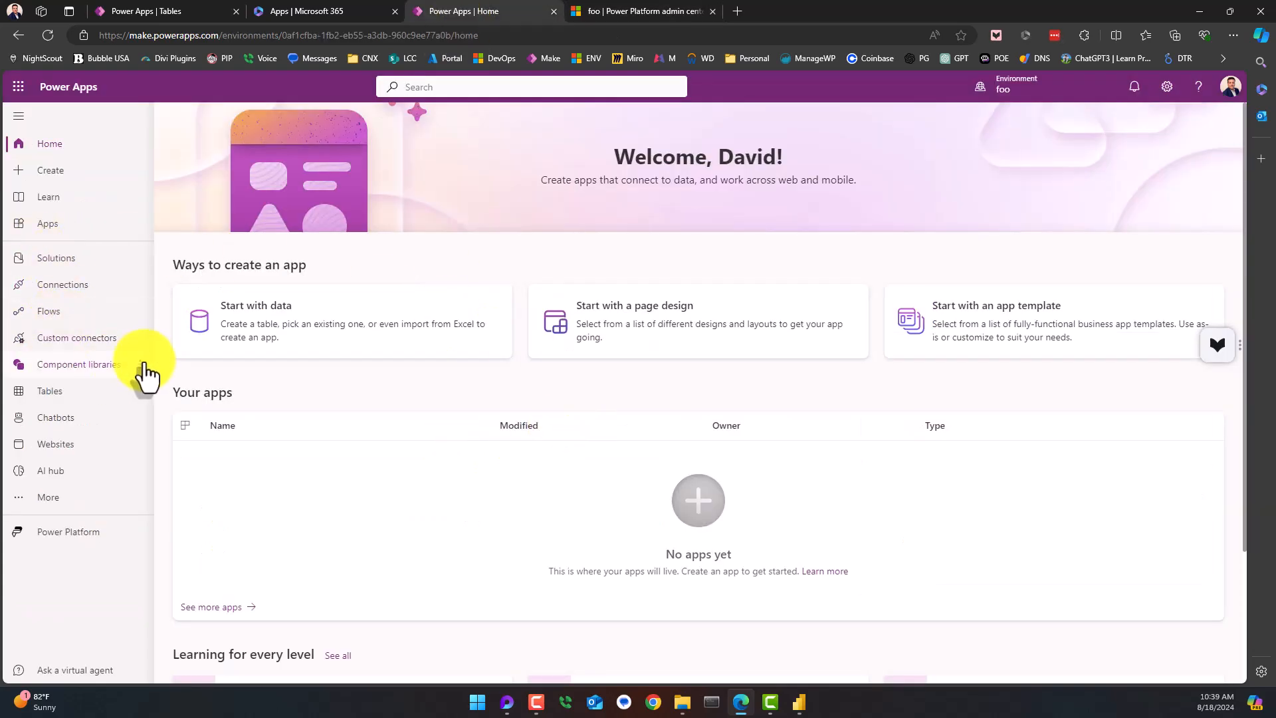
{"action": "left_click", "coordinate": [1017, 85]}
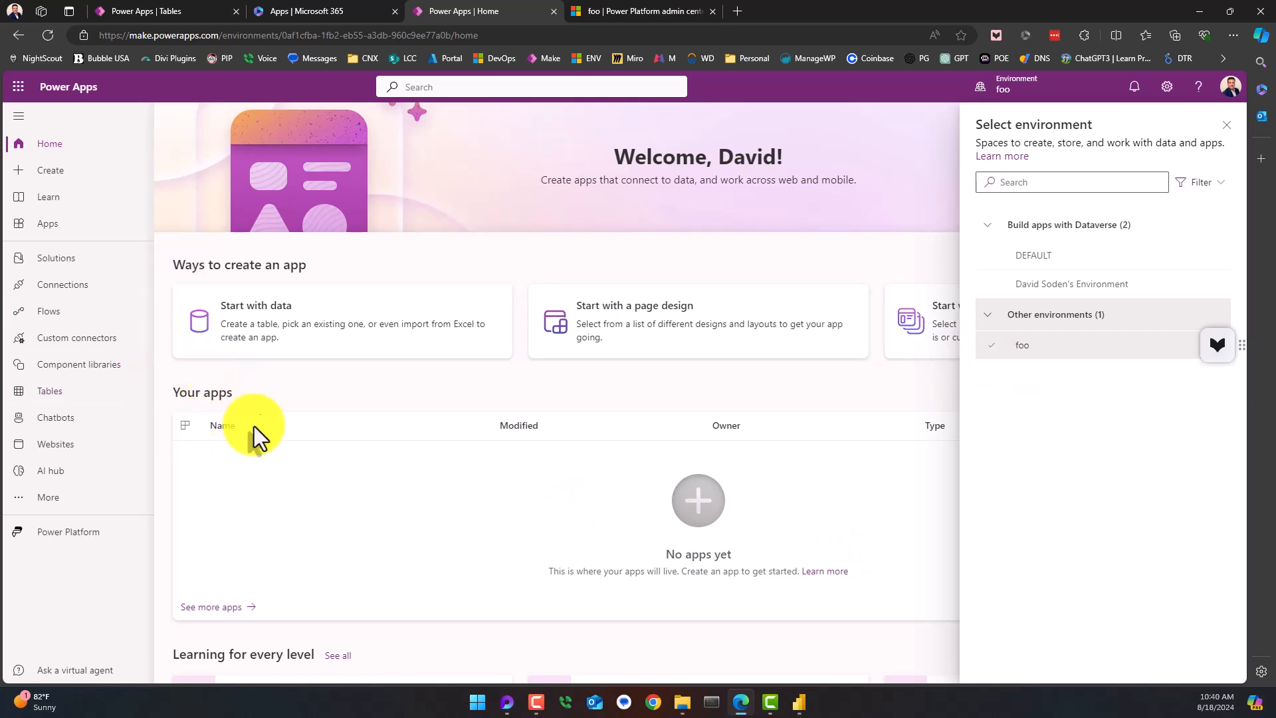
- Create a database for the foo environment's tables, leaving out the sample apps and data
{"action": "left_click", "coordinate": [53, 392]}
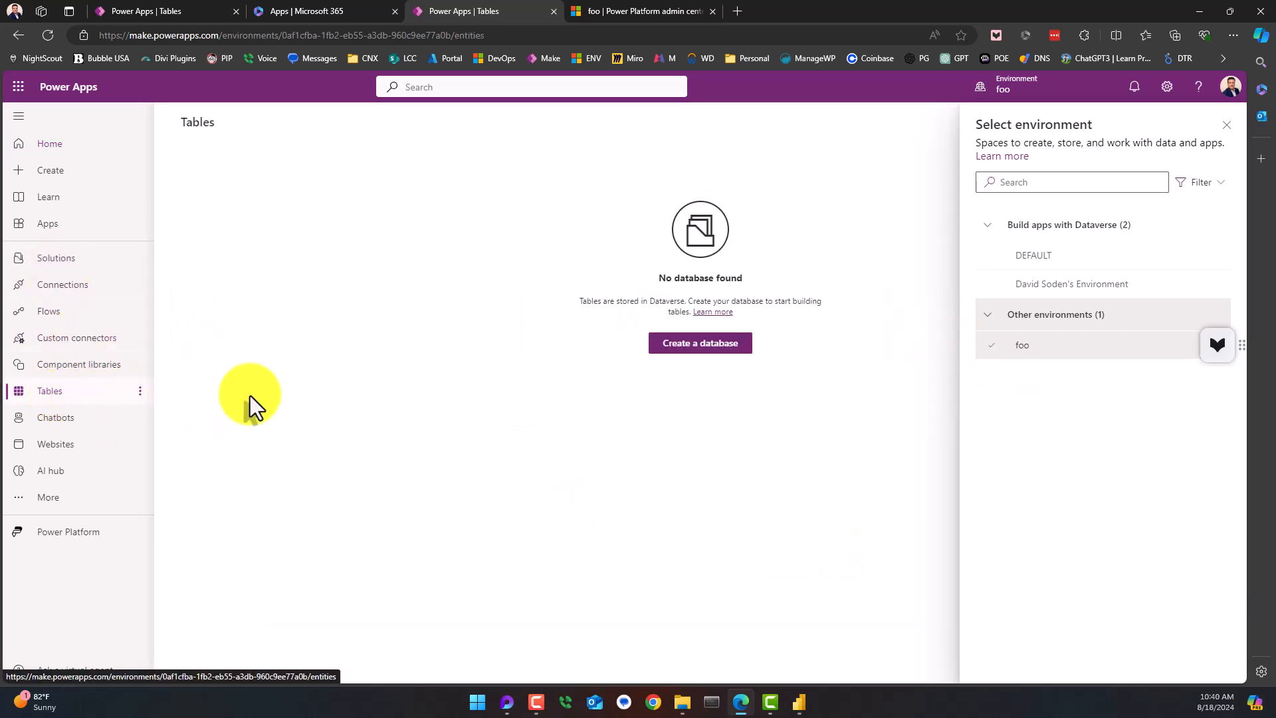
{"action": "left_click", "coordinate": [1227, 125]}
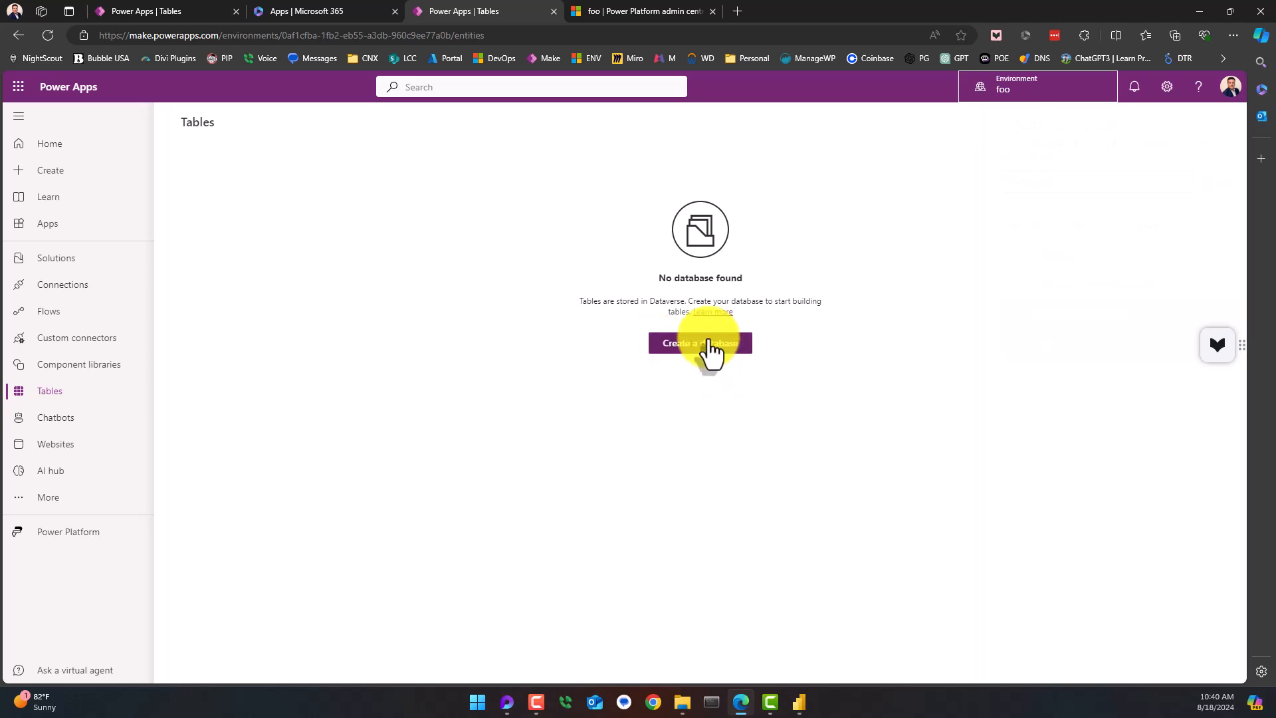
{"action": "left_click", "coordinate": [673, 351]}
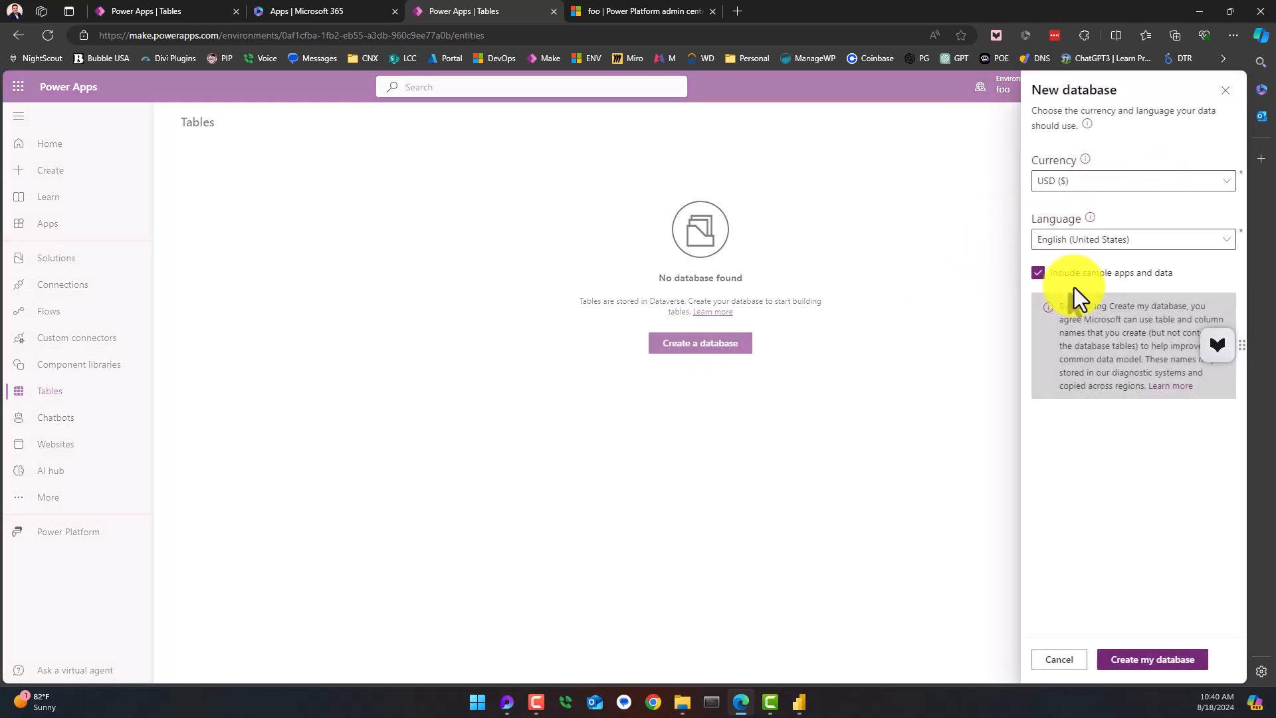
{"action": "left_click", "coordinate": [1058, 275]}
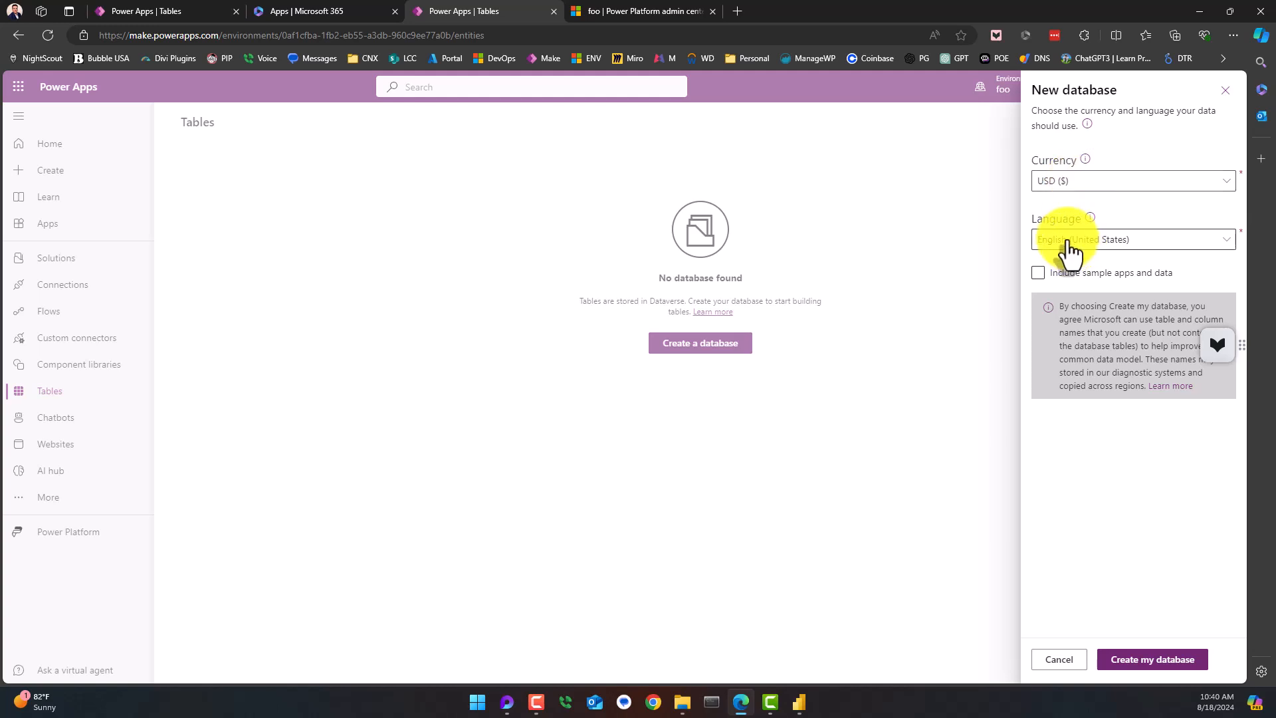
{"action": "left_click", "coordinate": [1150, 662]}
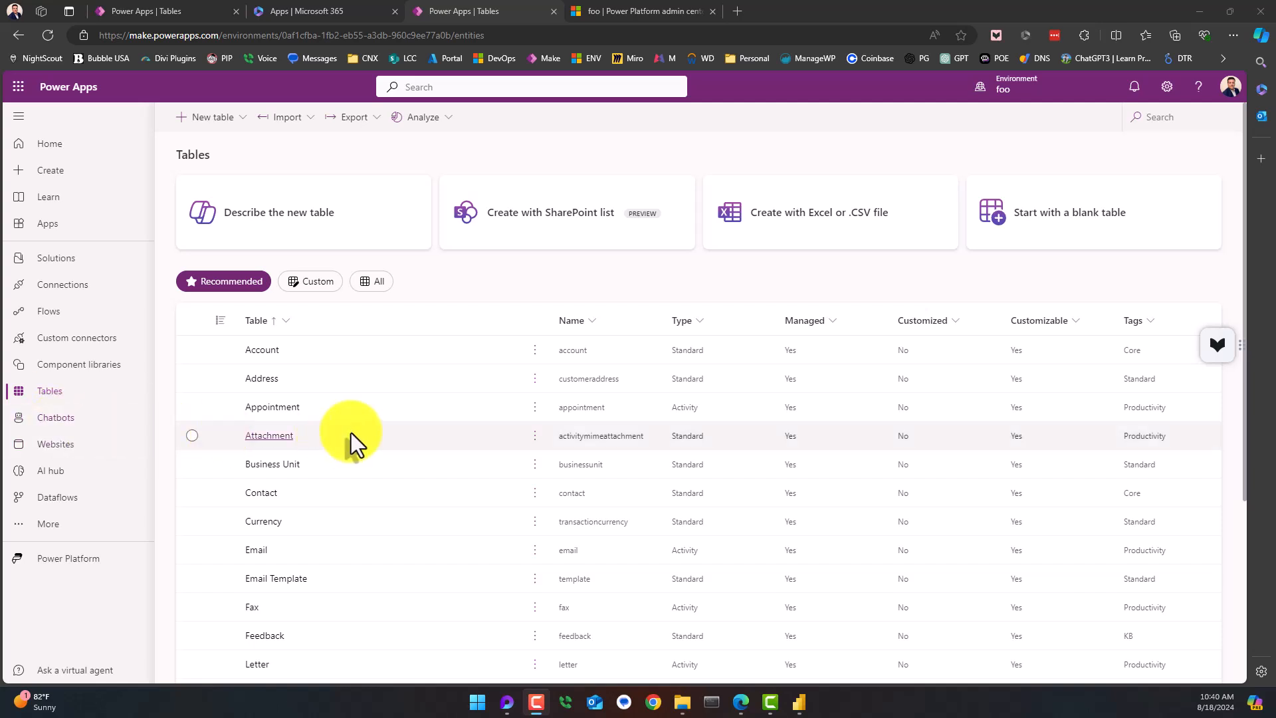
- Look through the recommended tables of the foo environment and show only its custom tables
{"action": "scroll", "coordinate": [356, 409], "scroll_direction": "down", "scroll_amount": 4}
{"action": "scroll", "coordinate": [365, 419], "scroll_direction": "up", "scroll_amount": 1}
{"action": "scroll", "coordinate": [364, 426], "scroll_direction": "up", "scroll_amount": 3}
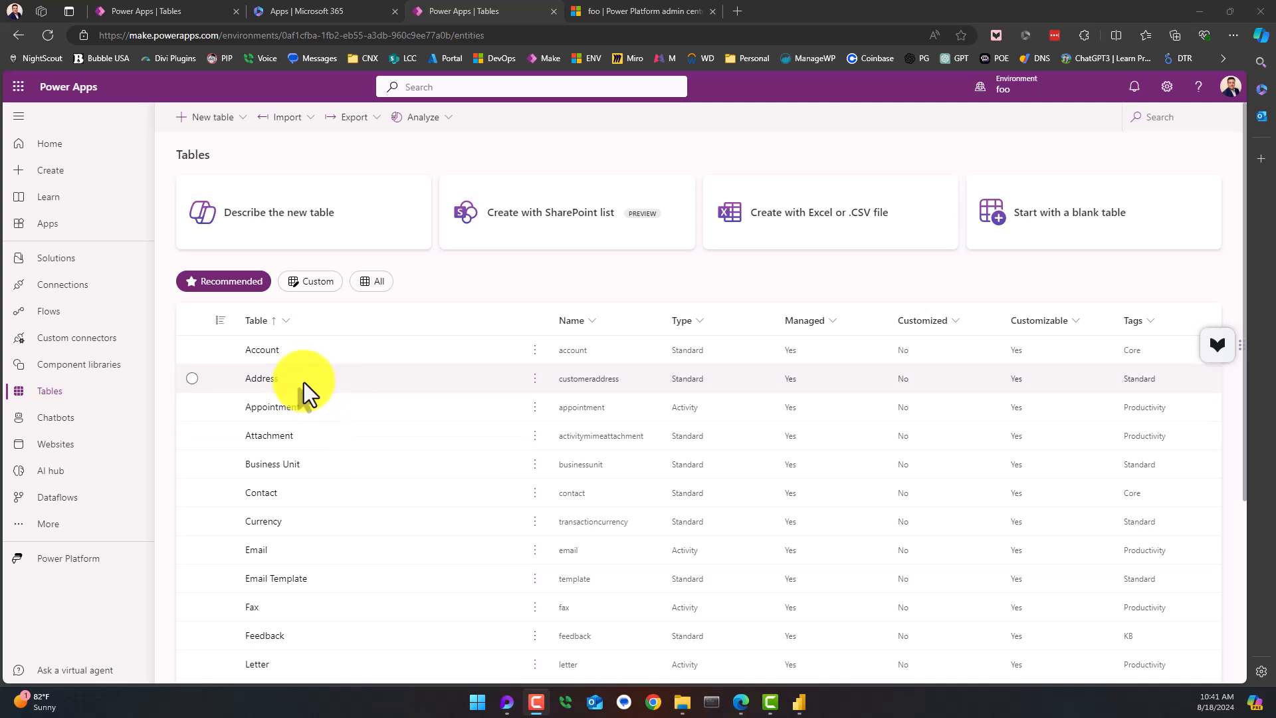
{"action": "scroll", "coordinate": [327, 401], "scroll_direction": "down", "scroll_amount": 4}
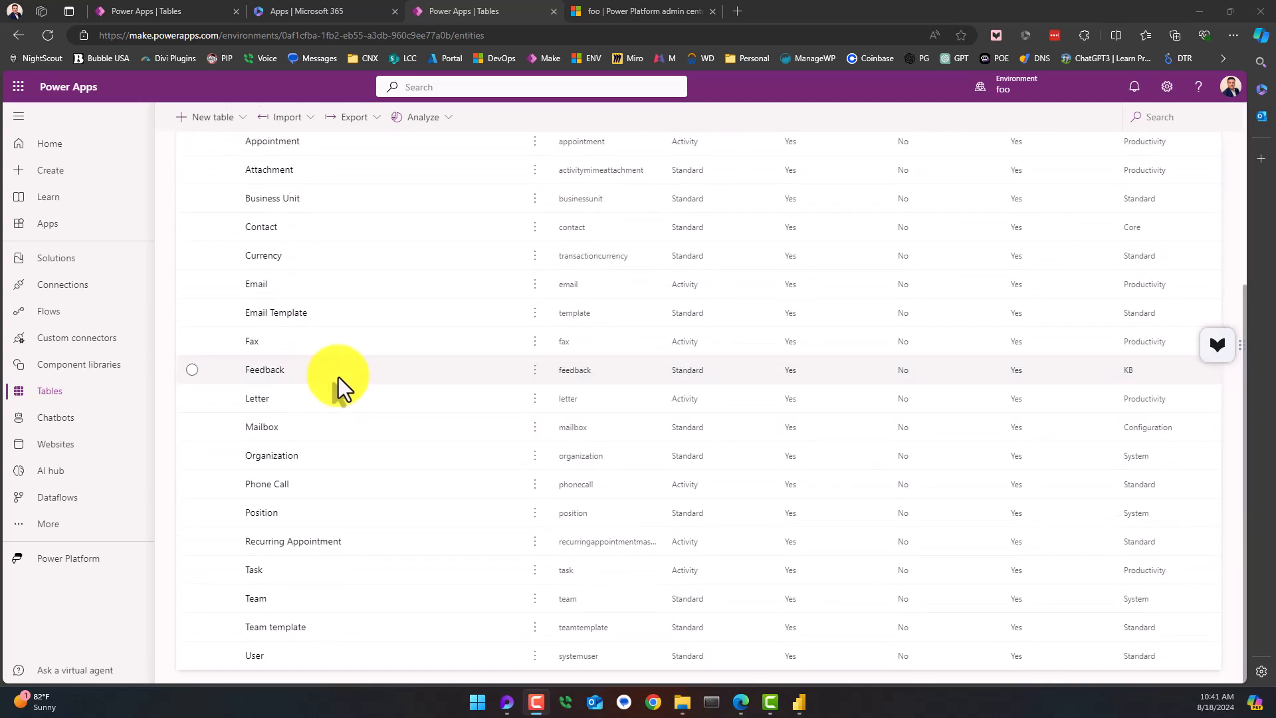
{"action": "scroll", "coordinate": [319, 465], "scroll_direction": "up", "scroll_amount": 5}
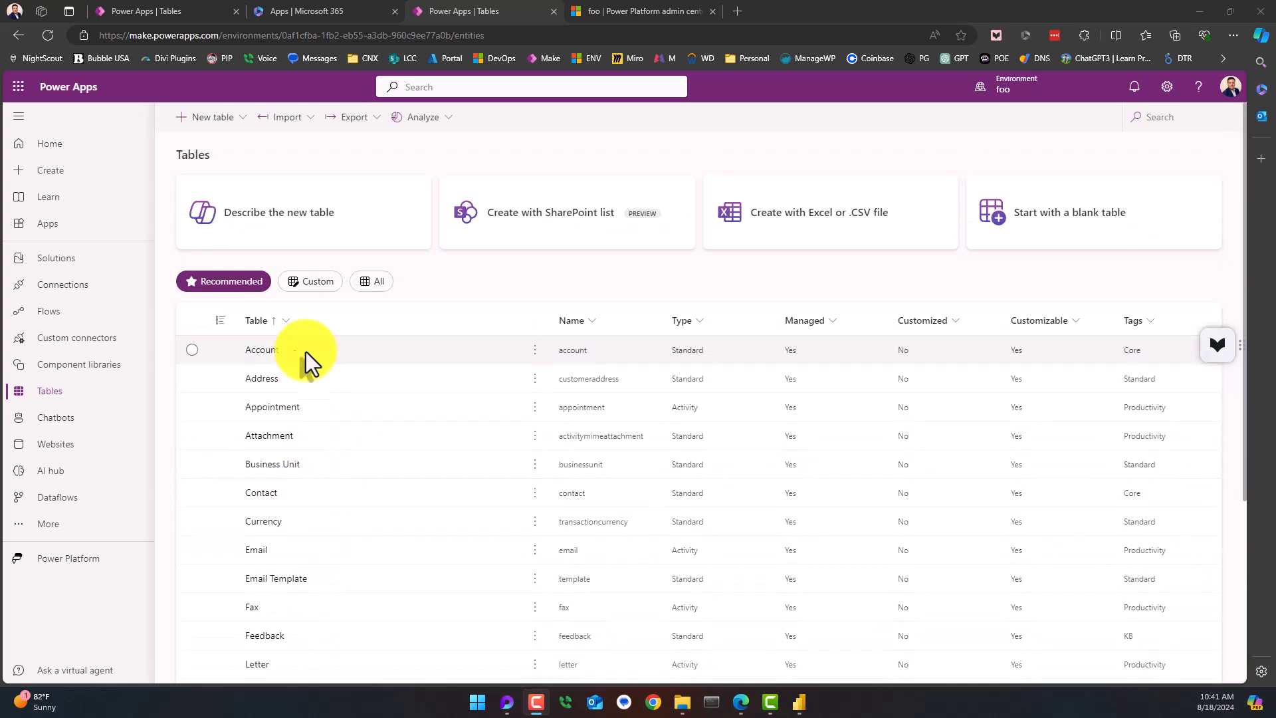
{"action": "left_click", "coordinate": [318, 281]}
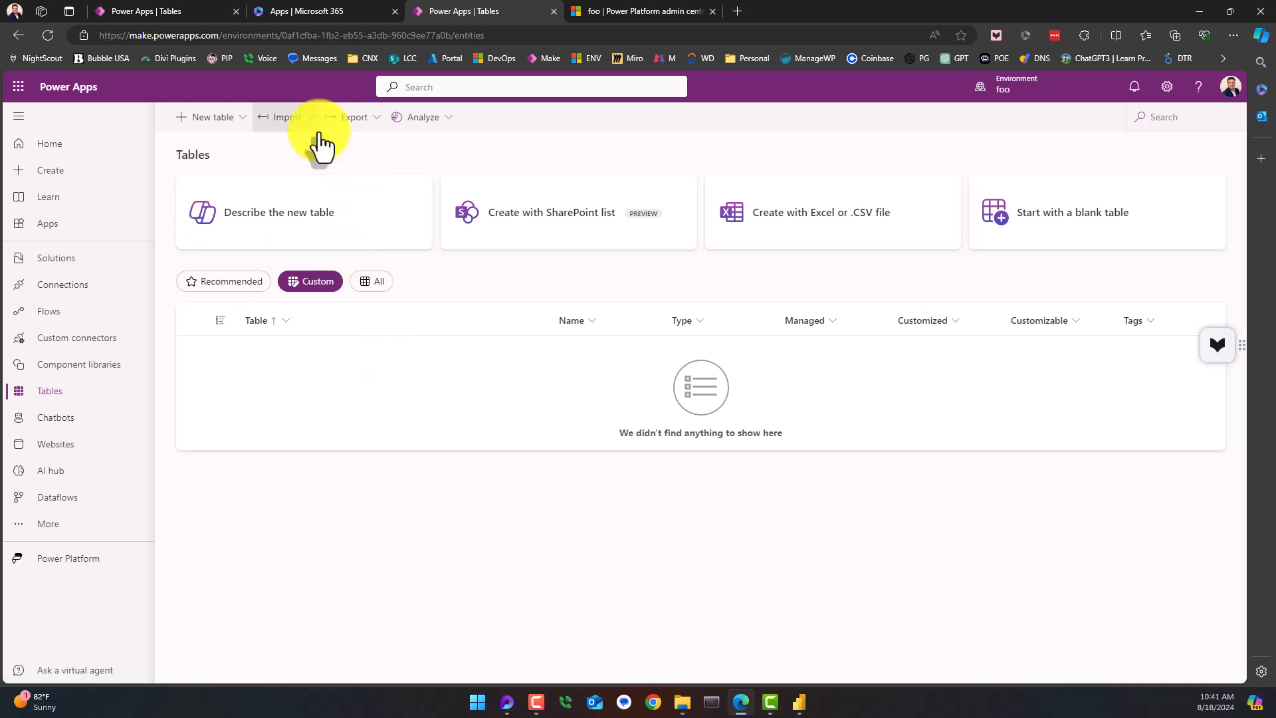
- Open the option to import data from Excel and look through the entities offered for import
{"action": "left_click", "coordinate": [287, 128]}
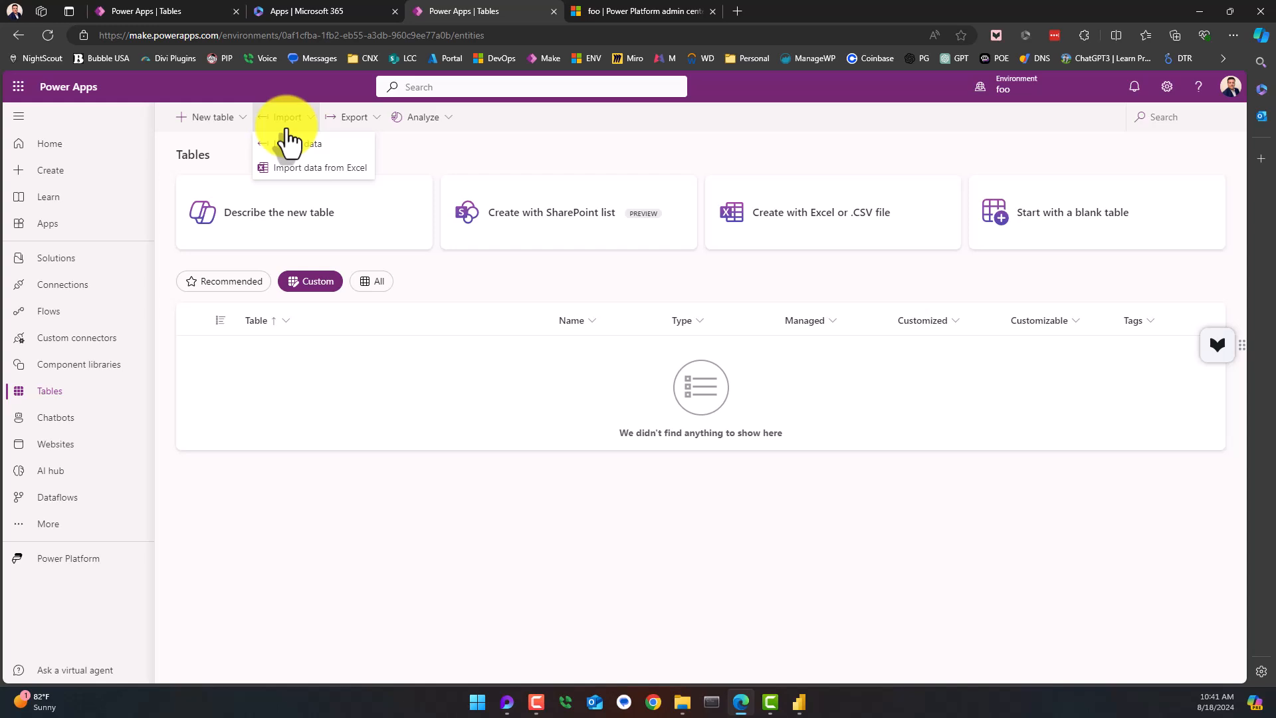
{"action": "left_click", "coordinate": [299, 170]}
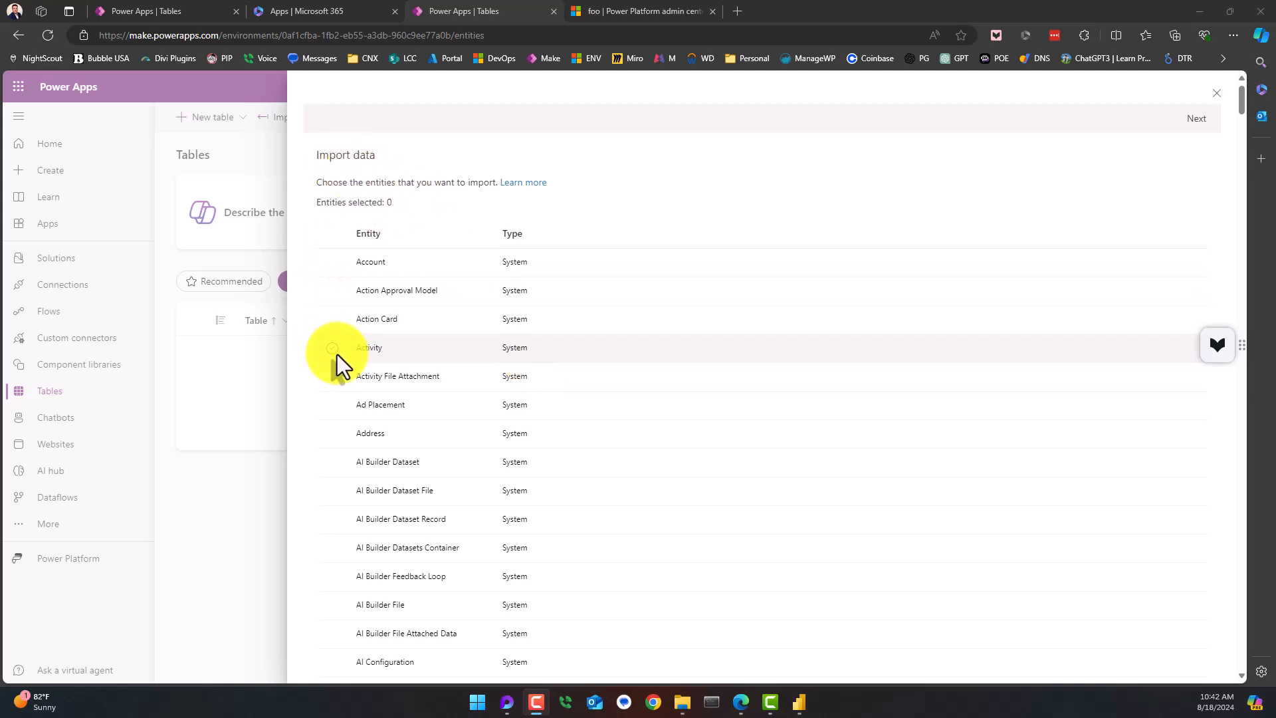
{"action": "scroll", "coordinate": [476, 520], "scroll_direction": "down", "scroll_amount": 15}
{"action": "scroll", "coordinate": [484, 516], "scroll_direction": "down", "scroll_amount": 15}
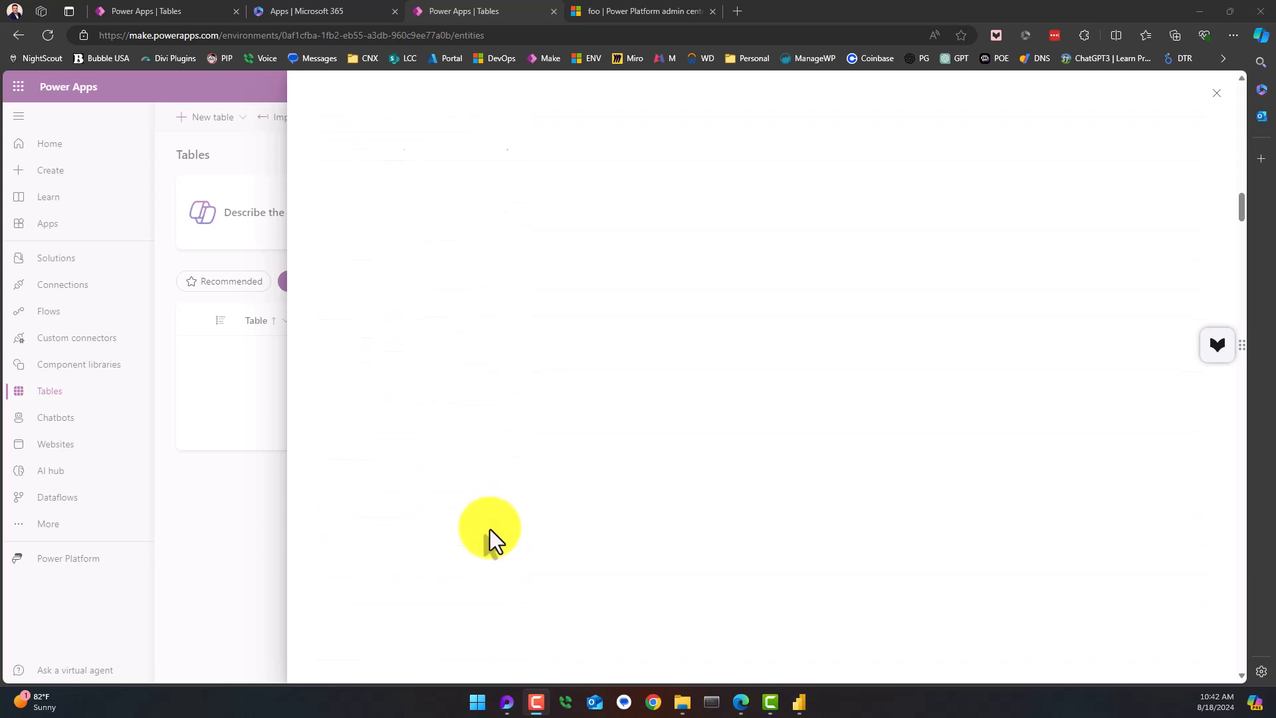
{"action": "scroll", "coordinate": [485, 536], "scroll_direction": "up", "scroll_amount": 5}
{"action": "scroll", "coordinate": [453, 429], "scroll_direction": "up", "scroll_amount": 20}
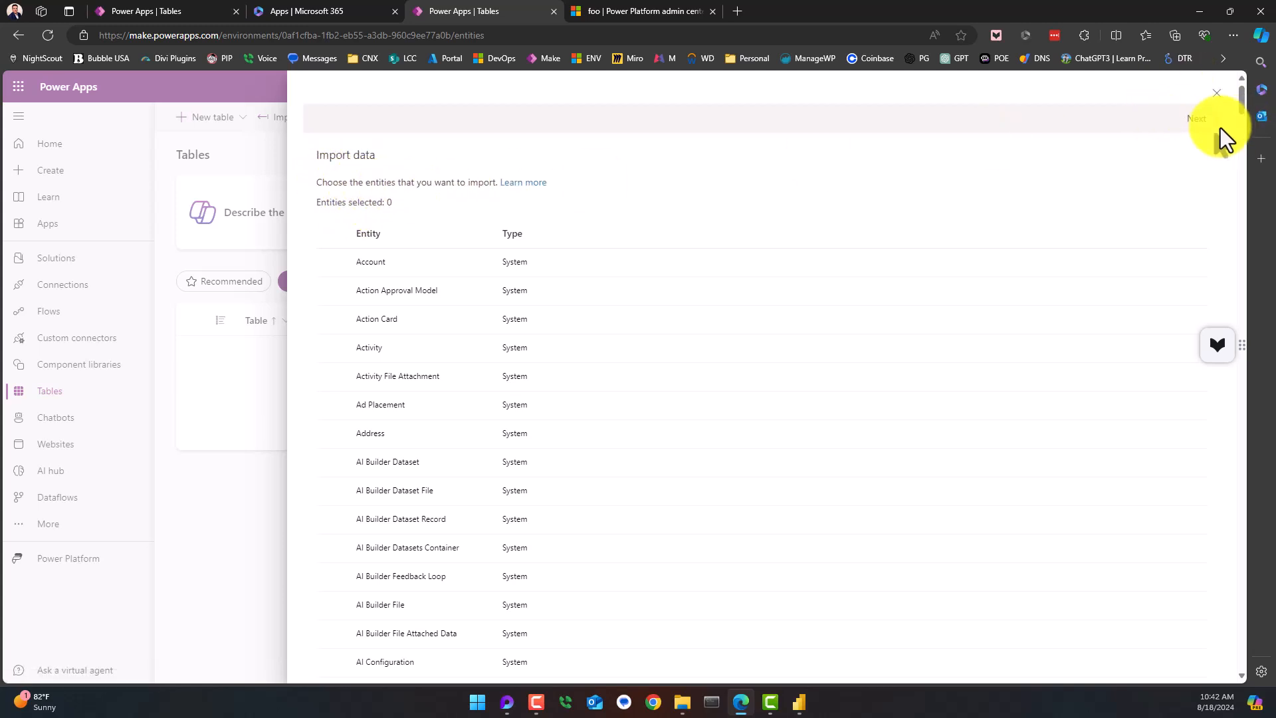
- Look through the full list of entities offered for the Excel import and close it without selecting any
{"action": "scroll", "coordinate": [434, 409], "scroll_direction": "down", "scroll_amount": 20}
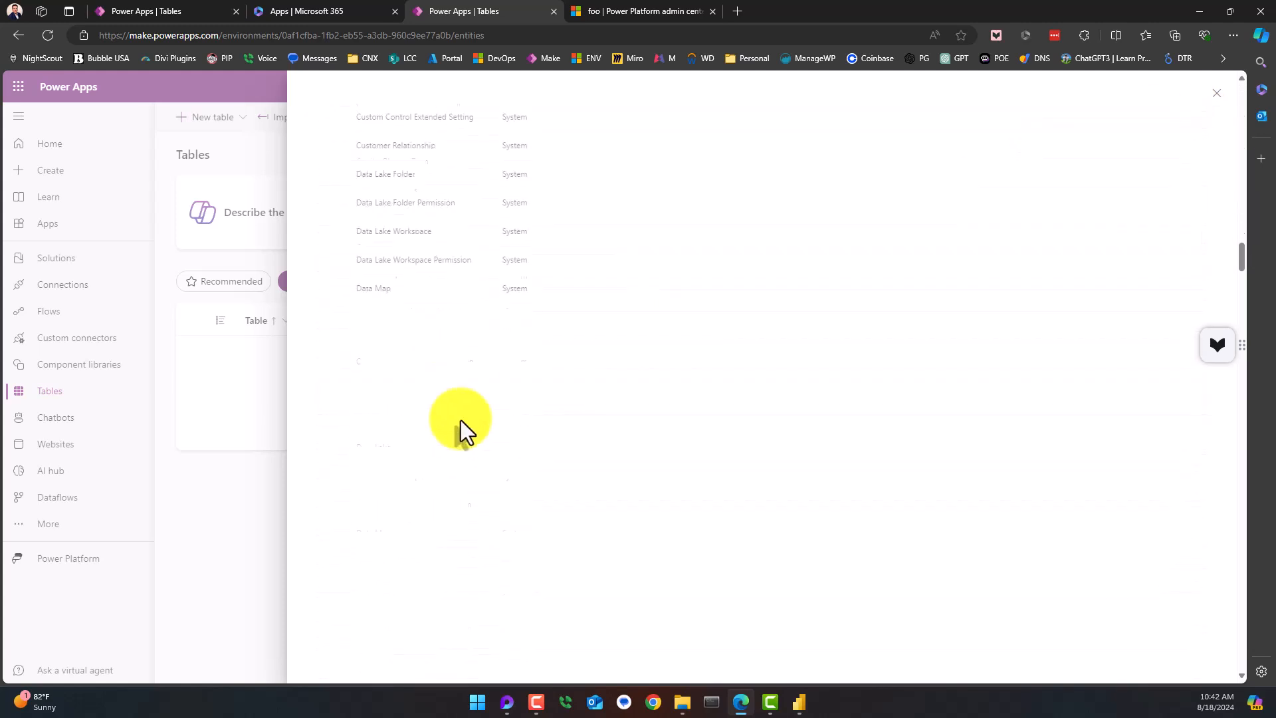
{"action": "scroll", "coordinate": [475, 486], "scroll_direction": "down", "scroll_amount": 20}
{"action": "scroll", "coordinate": [943, 246], "scroll_direction": "up", "scroll_amount": 15}
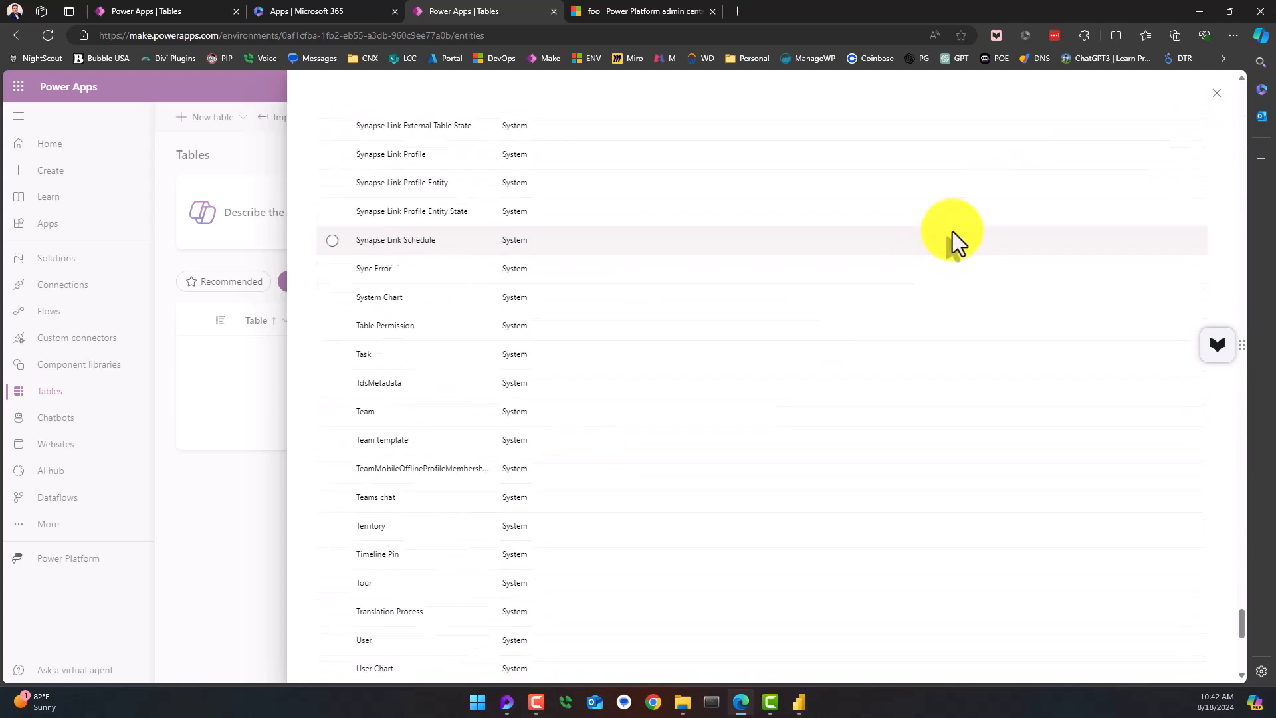
{"action": "left_click_drag", "start_coordinate": [1242, 591], "coordinate": [1237, 85]}
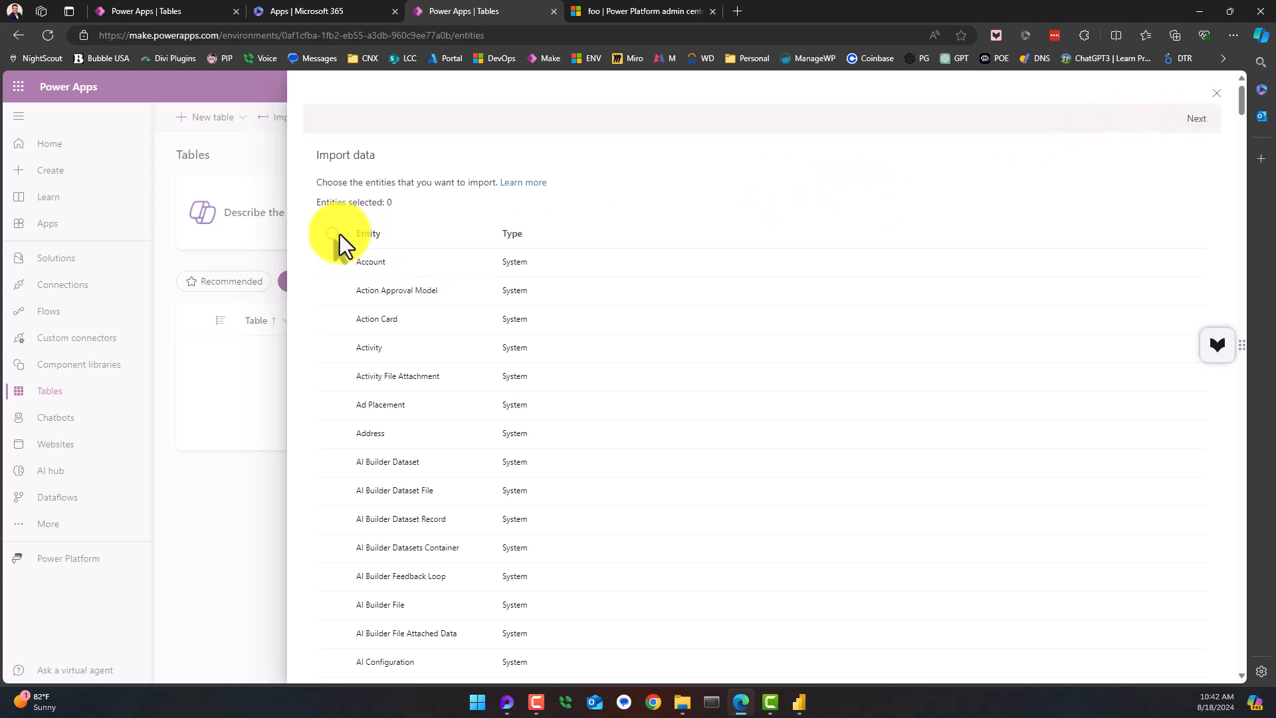
{"action": "scroll", "coordinate": [340, 234], "scroll_direction": "down", "scroll_amount": 5}
{"action": "scroll", "coordinate": [377, 513], "scroll_direction": "down", "scroll_amount": 8}
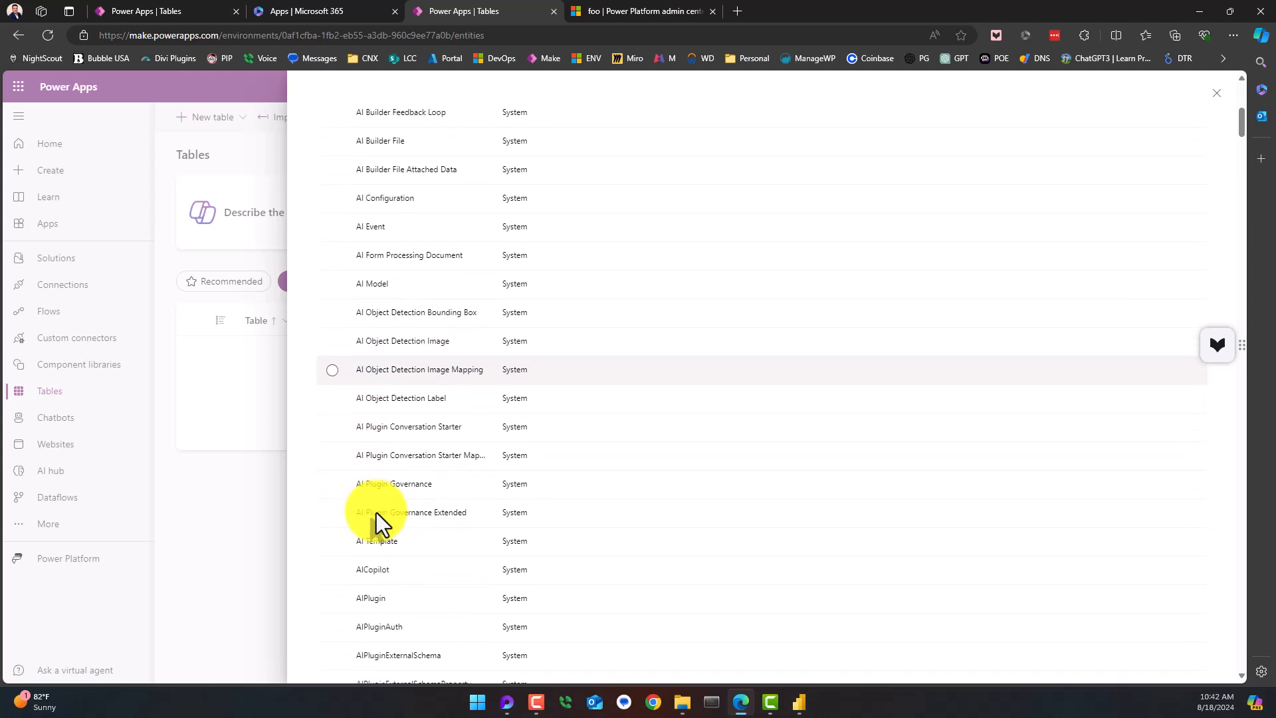
{"action": "scroll", "coordinate": [382, 519], "scroll_direction": "down", "scroll_amount": 20}
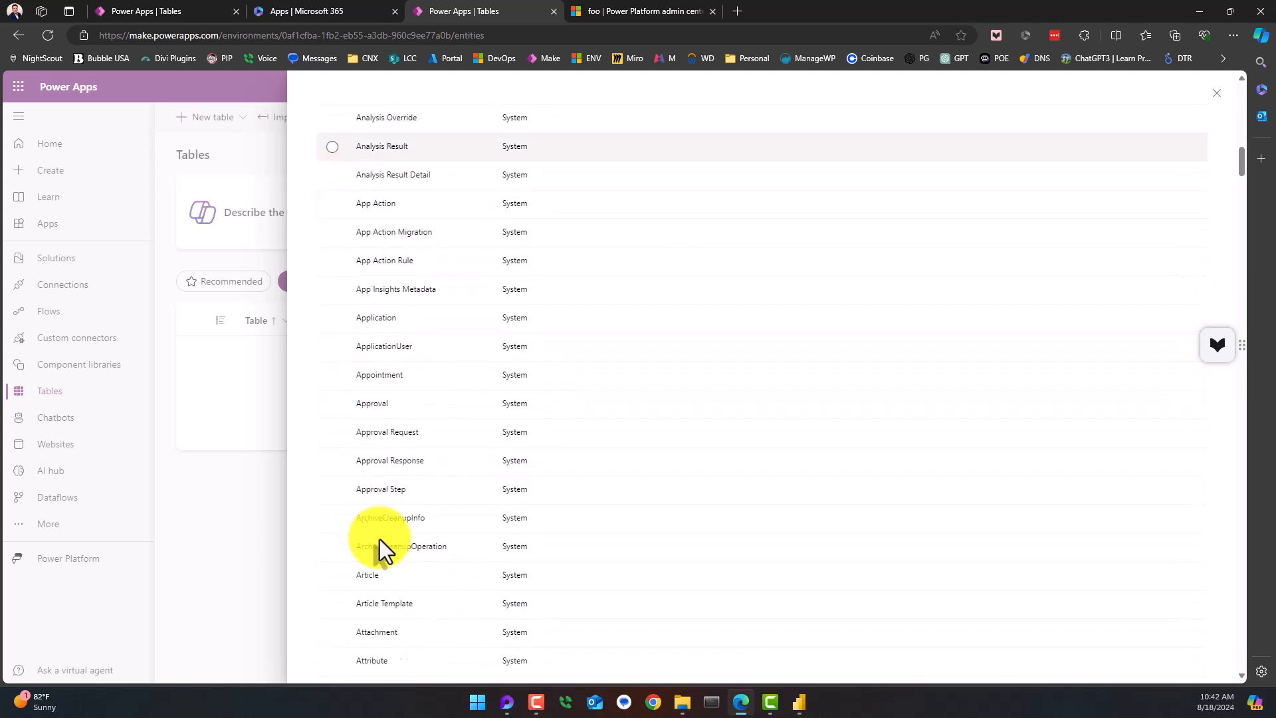
{"action": "scroll", "coordinate": [376, 544], "scroll_direction": "down", "scroll_amount": 20}
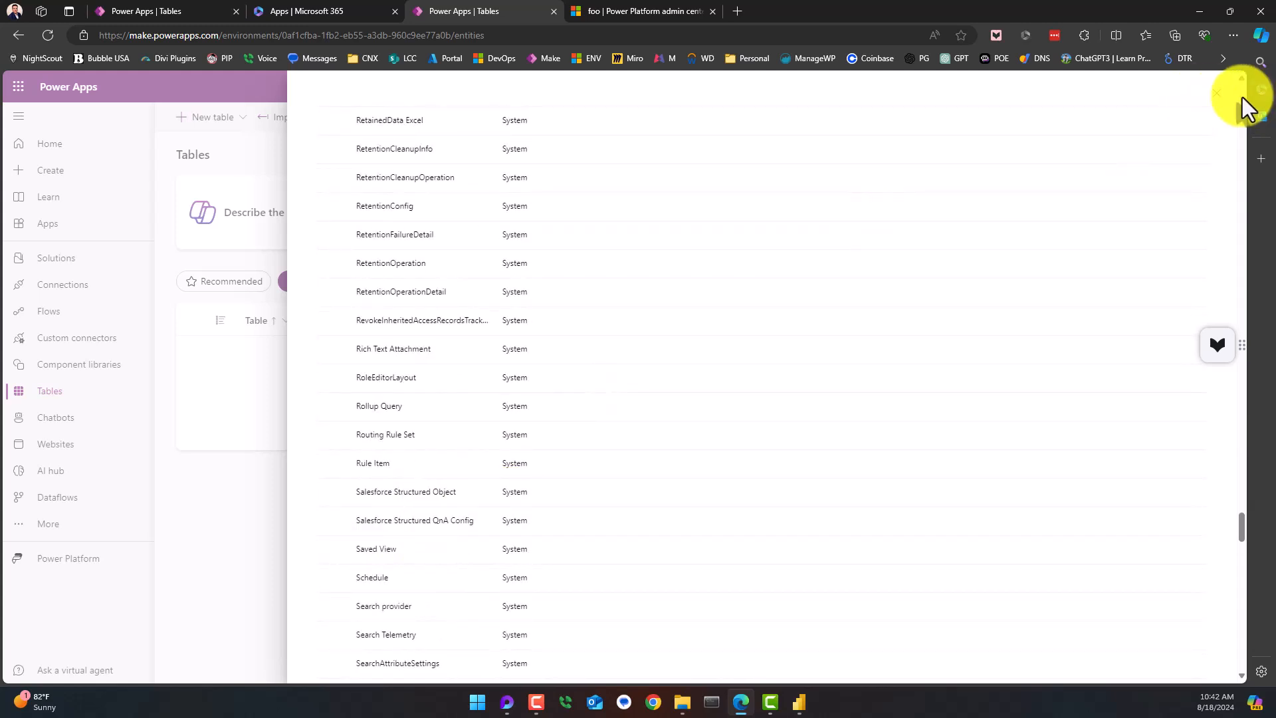
{"action": "scroll", "coordinate": [1217, 108], "scroll_direction": "up", "scroll_amount": 1}
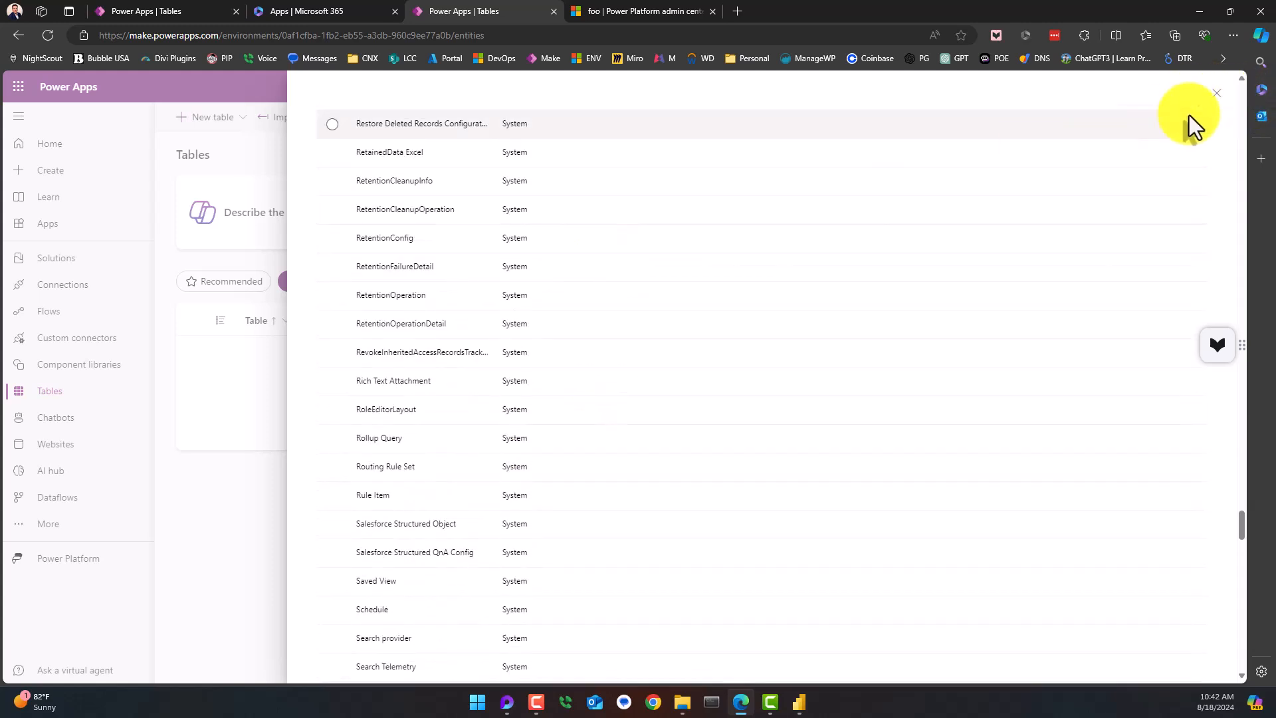
{"action": "left_click", "coordinate": [1216, 93]}
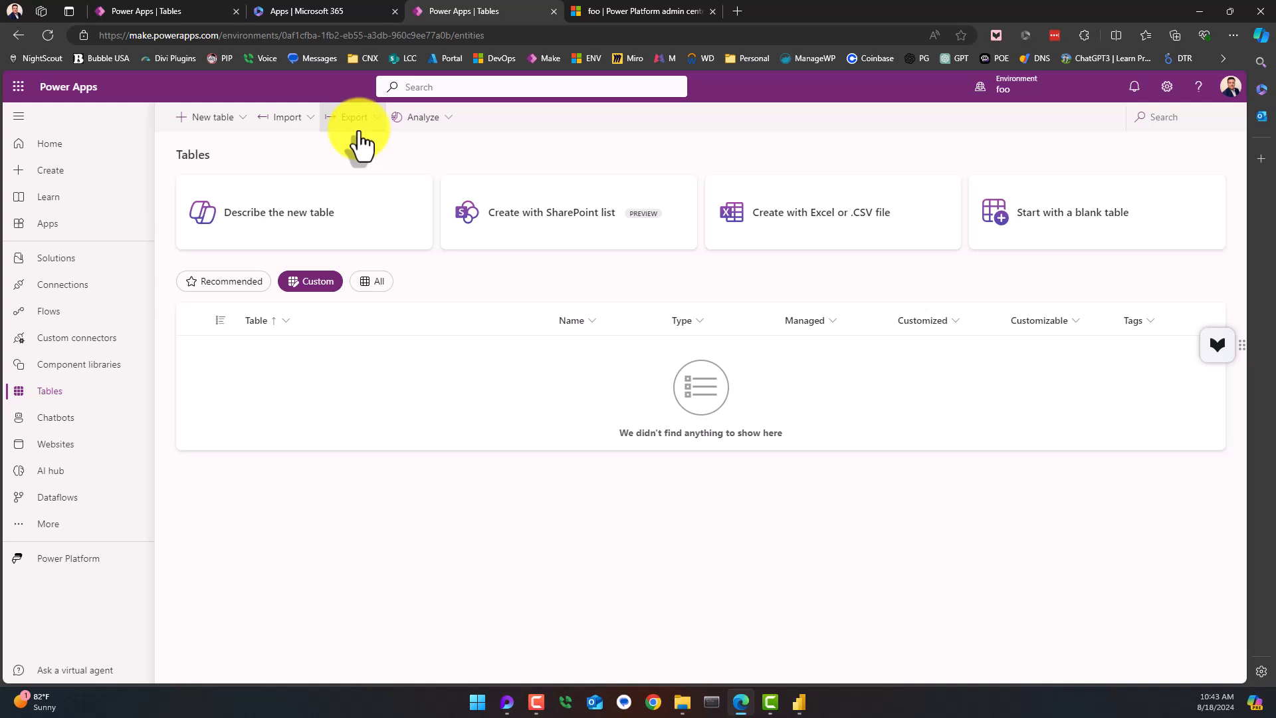
- Look over the data import options and the options for creating a new table
{"action": "left_click", "coordinate": [299, 120]}
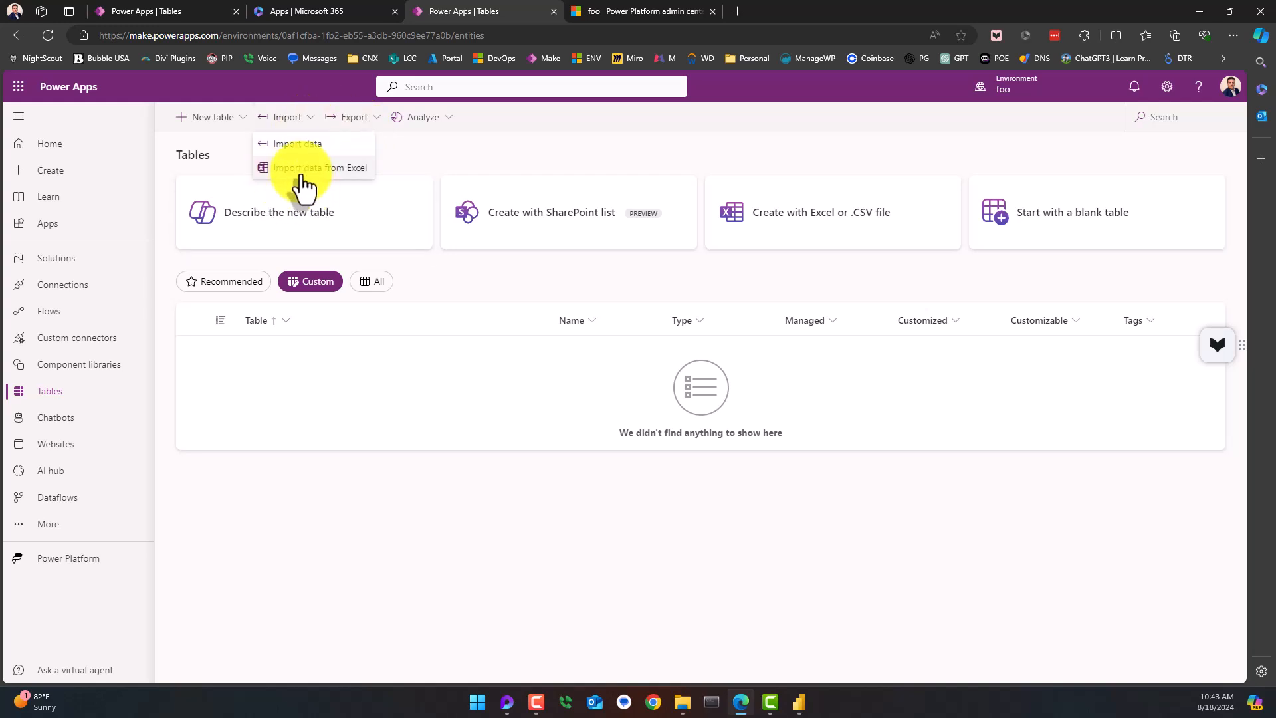
{"action": "left_click", "coordinate": [236, 118]}
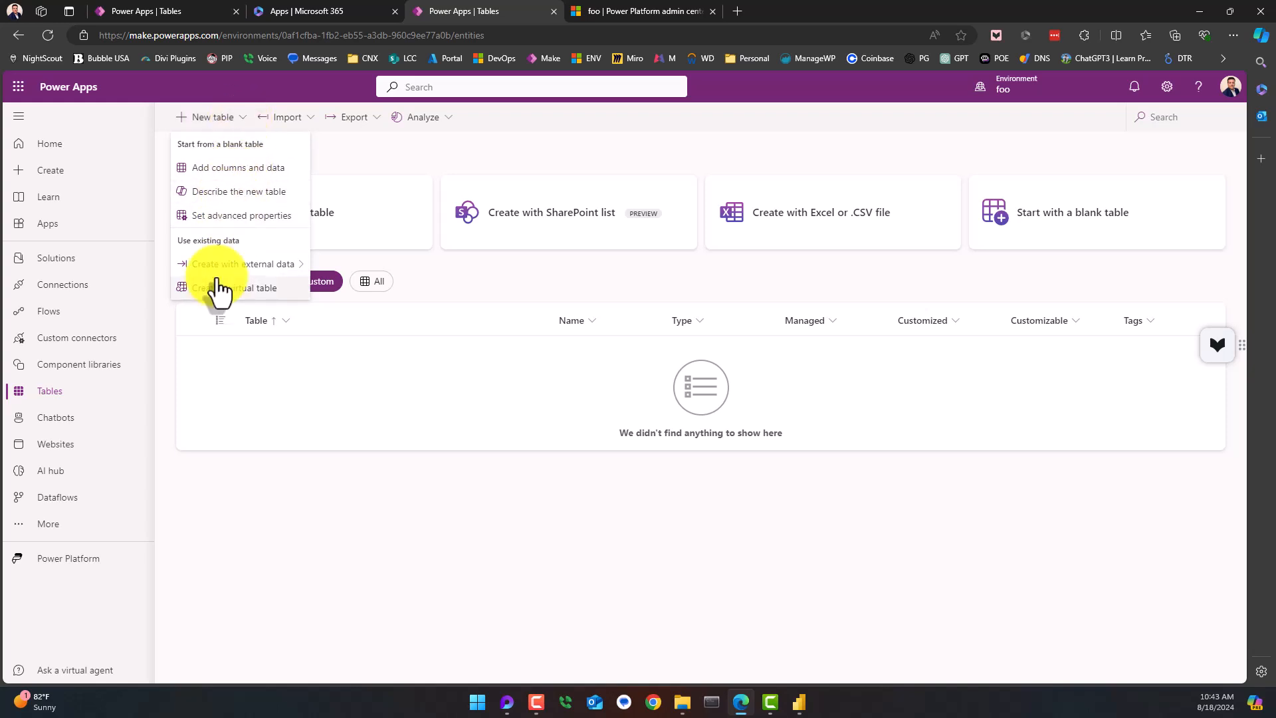
{"action": "mouse_move", "coordinate": [256, 269]}
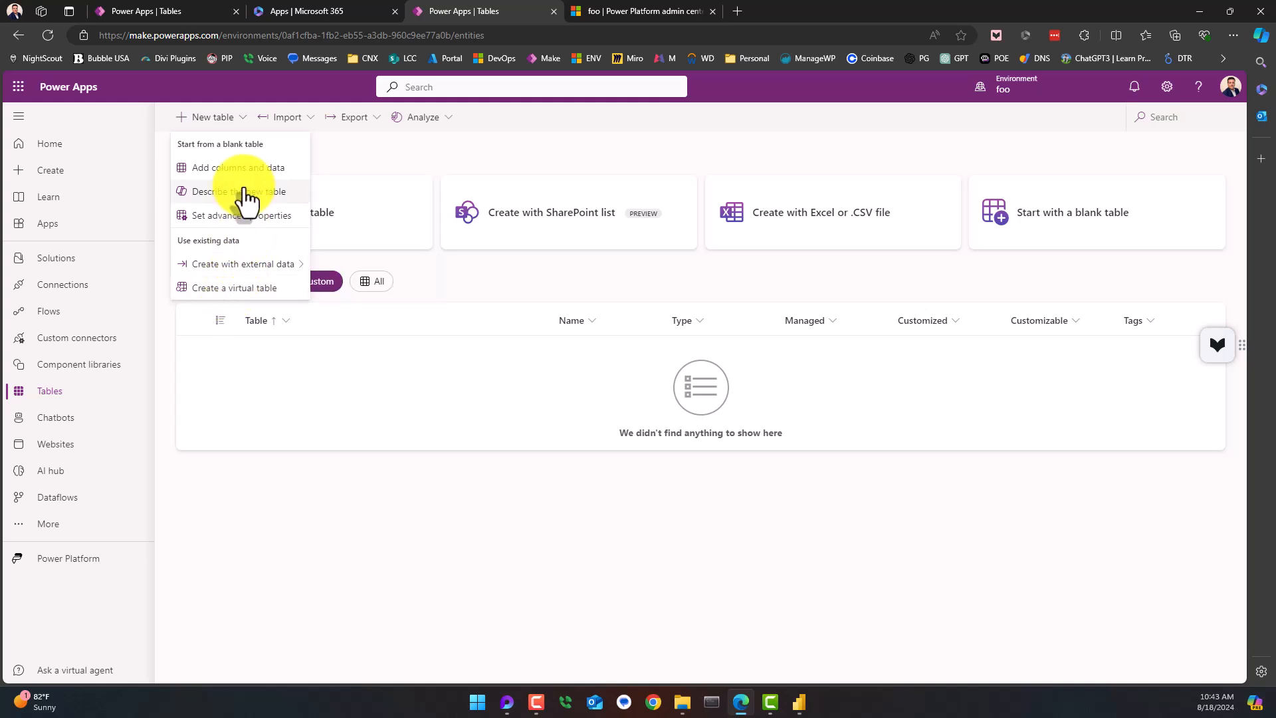
- Look at the file upload and column mapping page for importing Excel data into the Account entity, and close it
{"action": "left_click", "coordinate": [292, 118]}
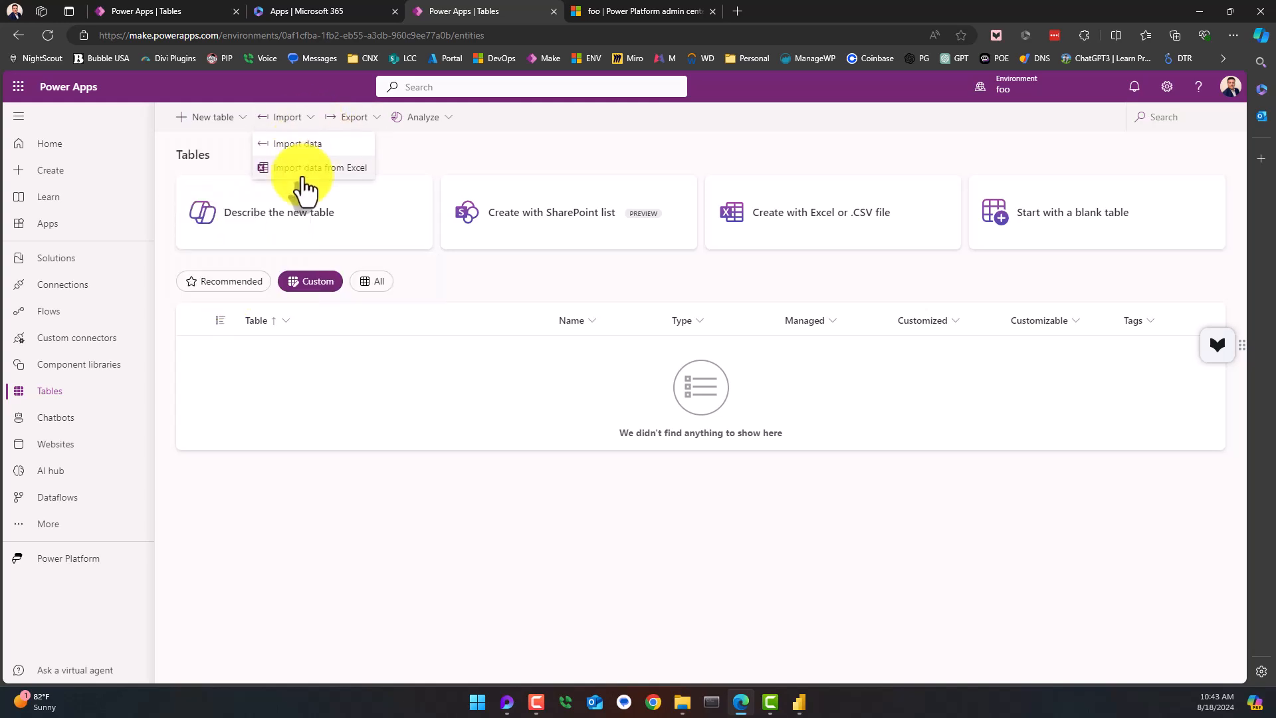
{"action": "left_click", "coordinate": [306, 169]}
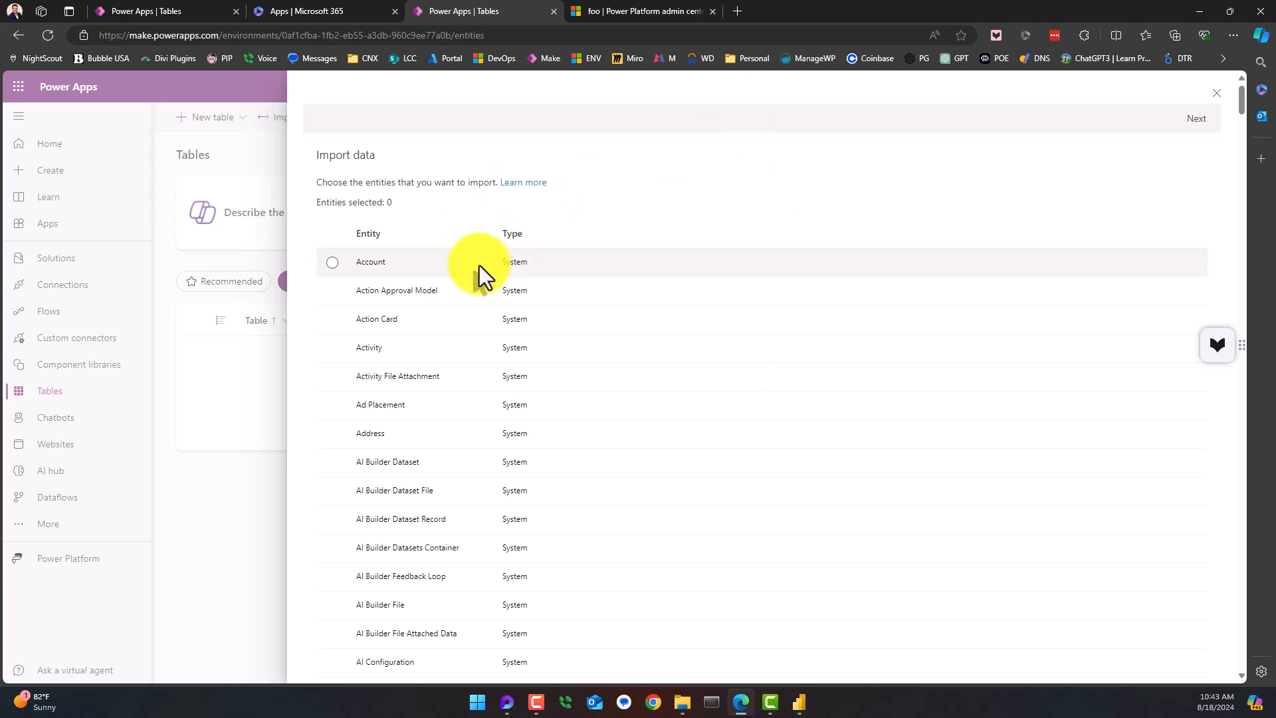
{"action": "left_click", "coordinate": [332, 263]}
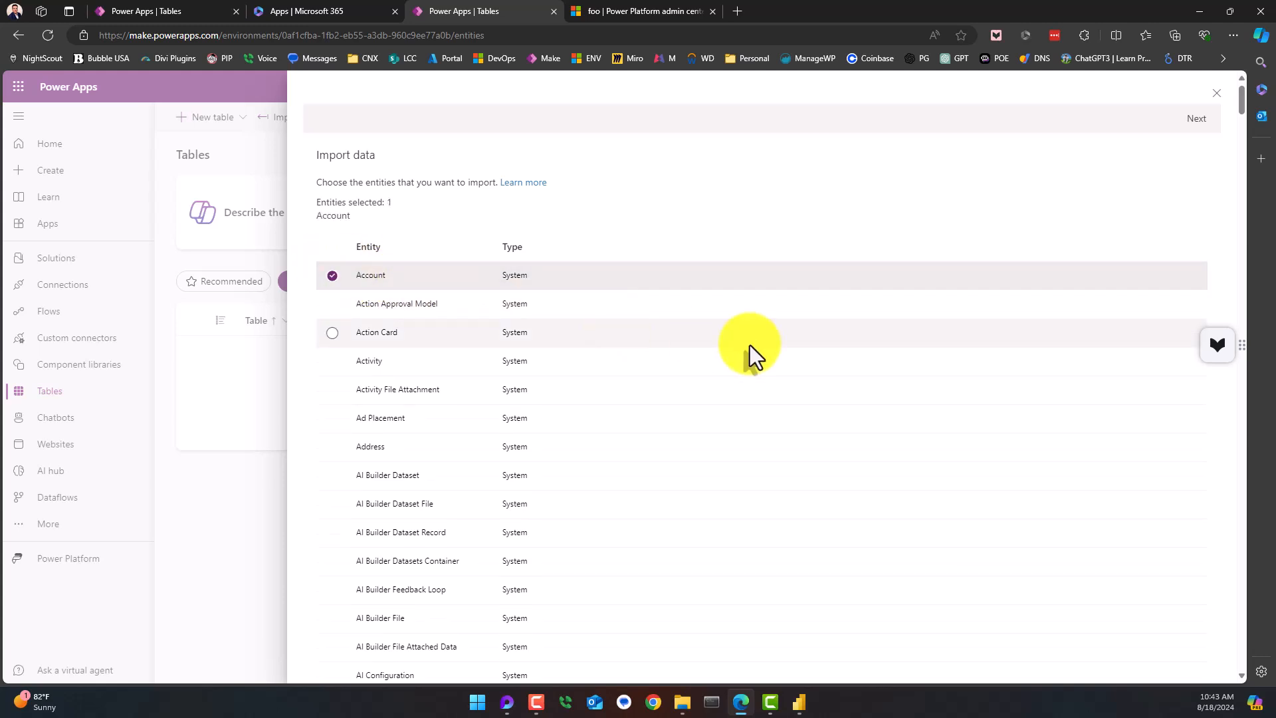
{"action": "scroll", "coordinate": [784, 306], "scroll_direction": "down", "scroll_amount": 8}
{"action": "scroll", "coordinate": [783, 305], "scroll_direction": "up", "scroll_amount": 7}
{"action": "scroll", "coordinate": [1135, 189], "scroll_direction": "up", "scroll_amount": 1}
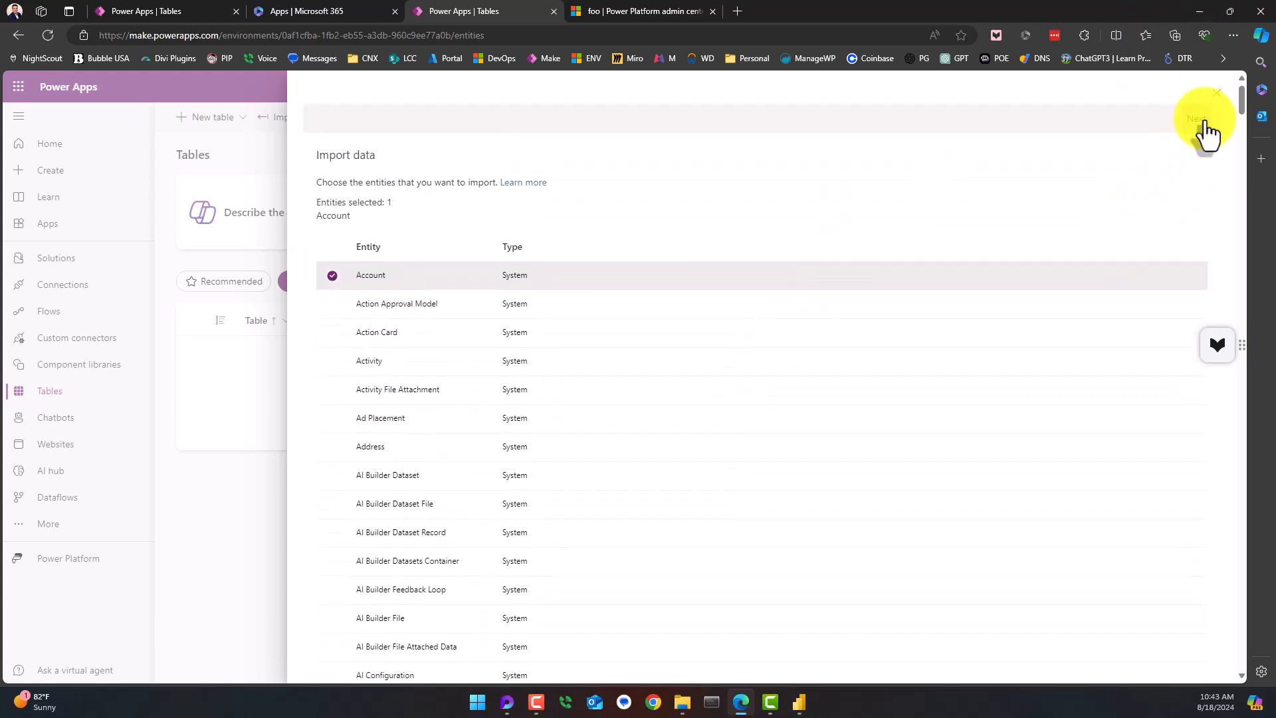
{"action": "left_click", "coordinate": [1201, 97]}
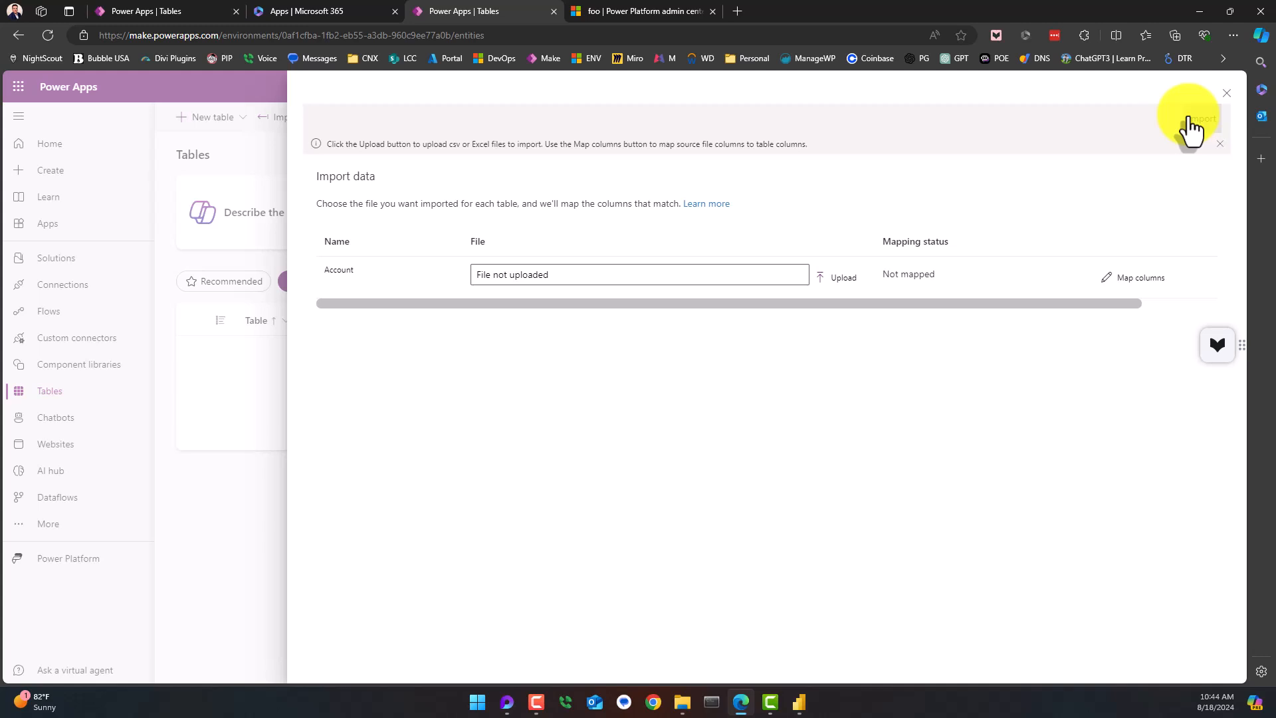
{"action": "left_click", "coordinate": [1228, 93]}
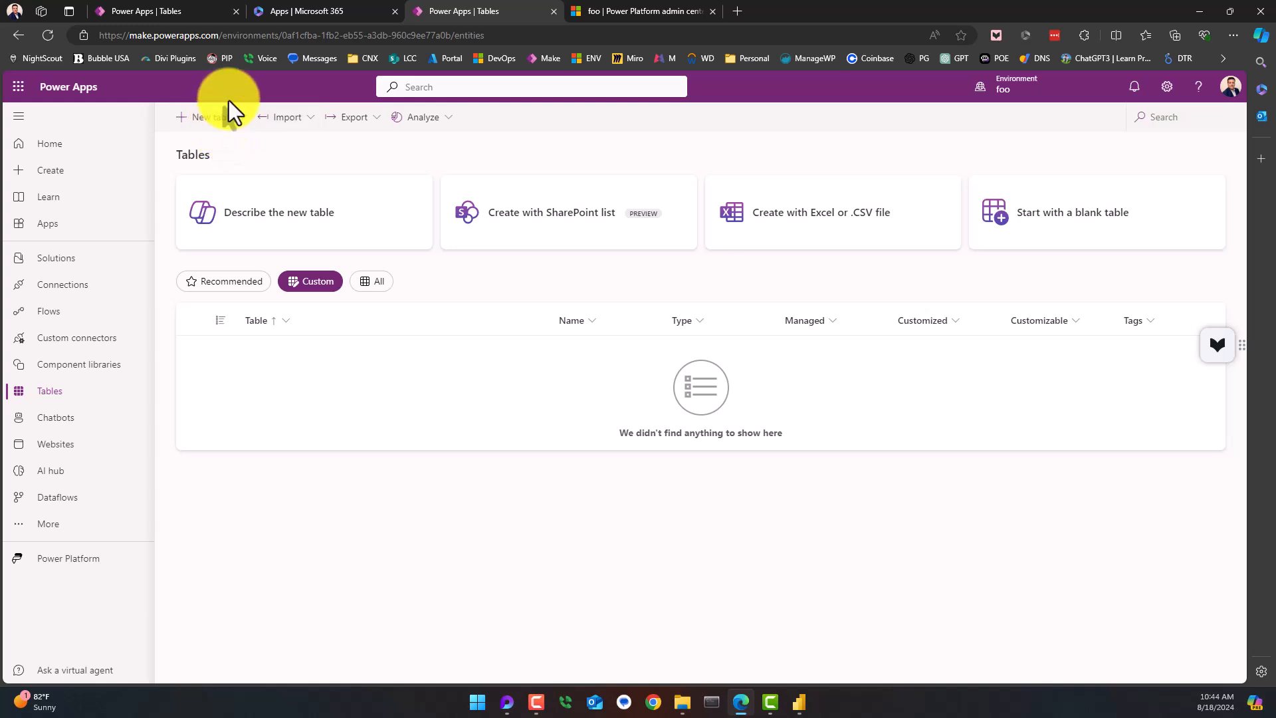
- Look over the import options, the additional navigation items and the options for creating a dataflow
{"action": "left_click", "coordinate": [308, 125]}
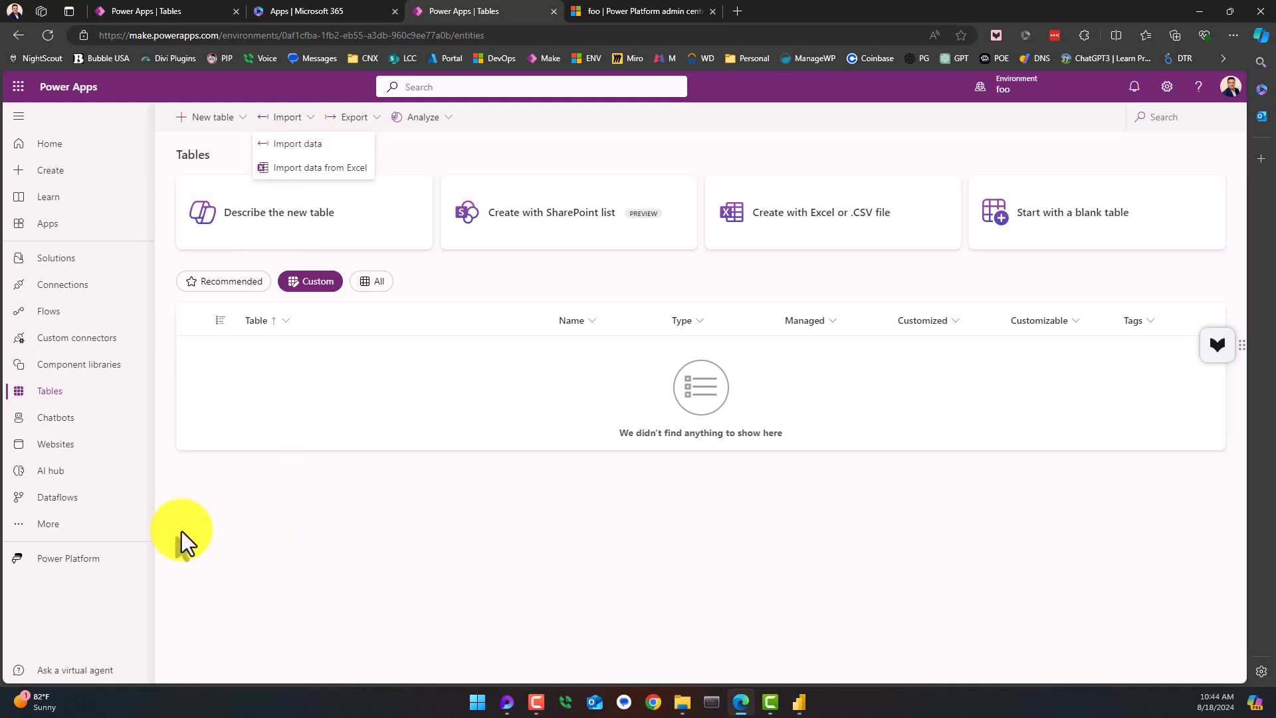
{"action": "left_click", "coordinate": [60, 525]}
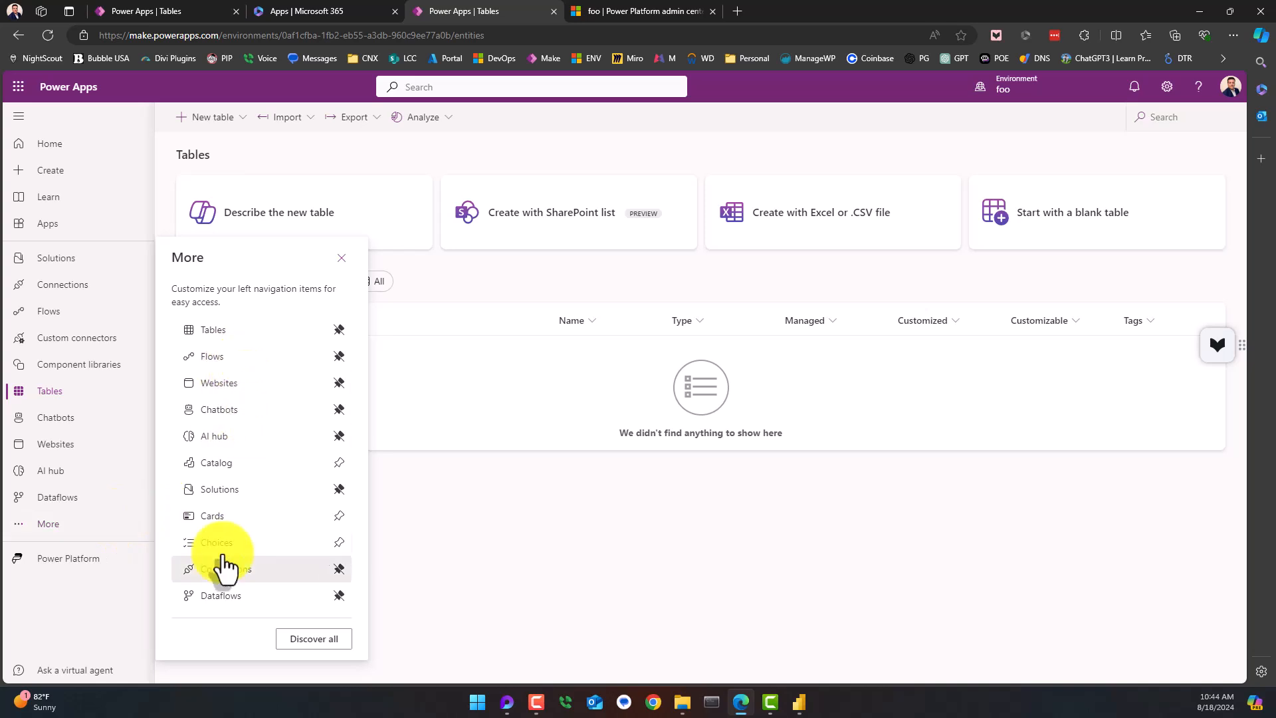
{"action": "left_click", "coordinate": [346, 260]}
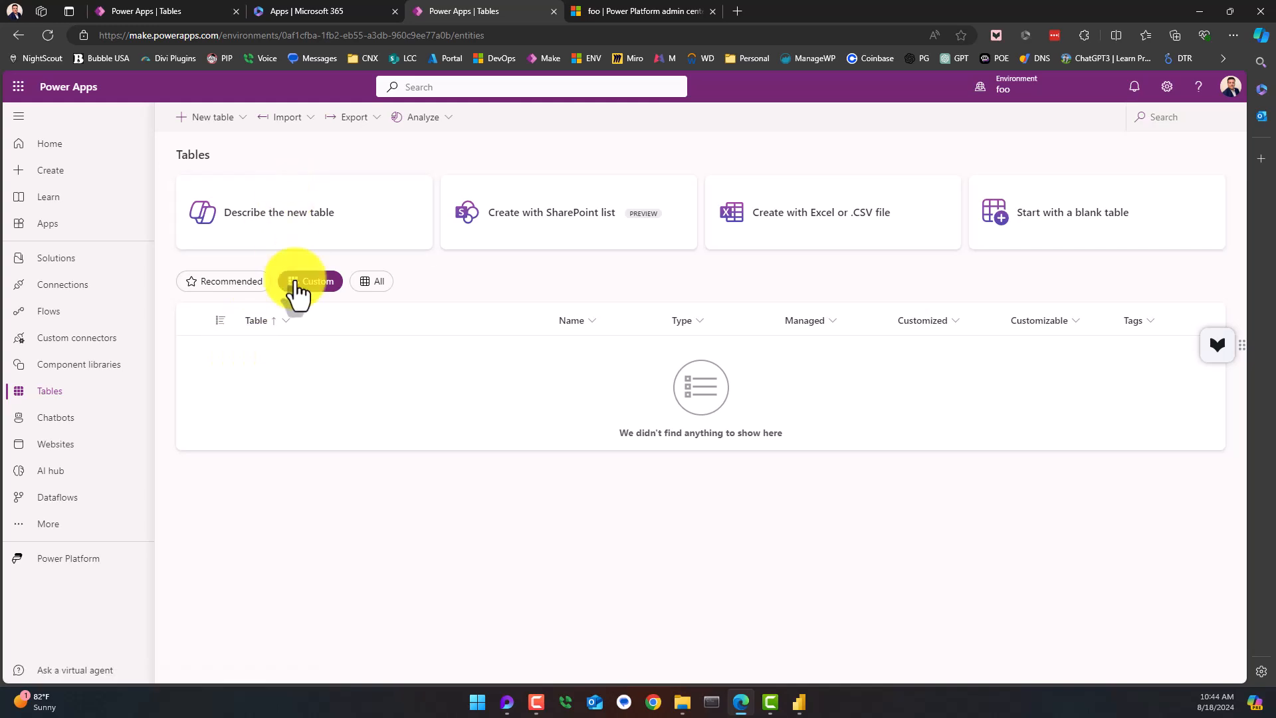
{"action": "left_click", "coordinate": [287, 117]}
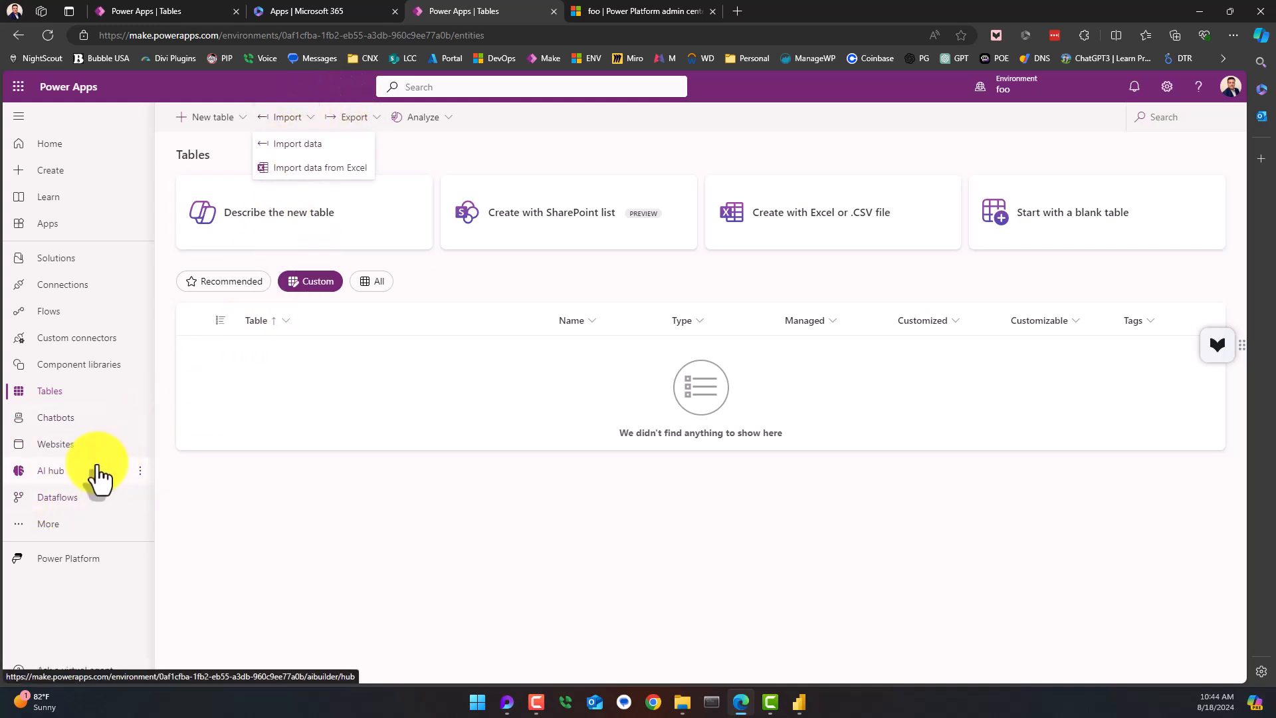
{"action": "left_click", "coordinate": [67, 504]}
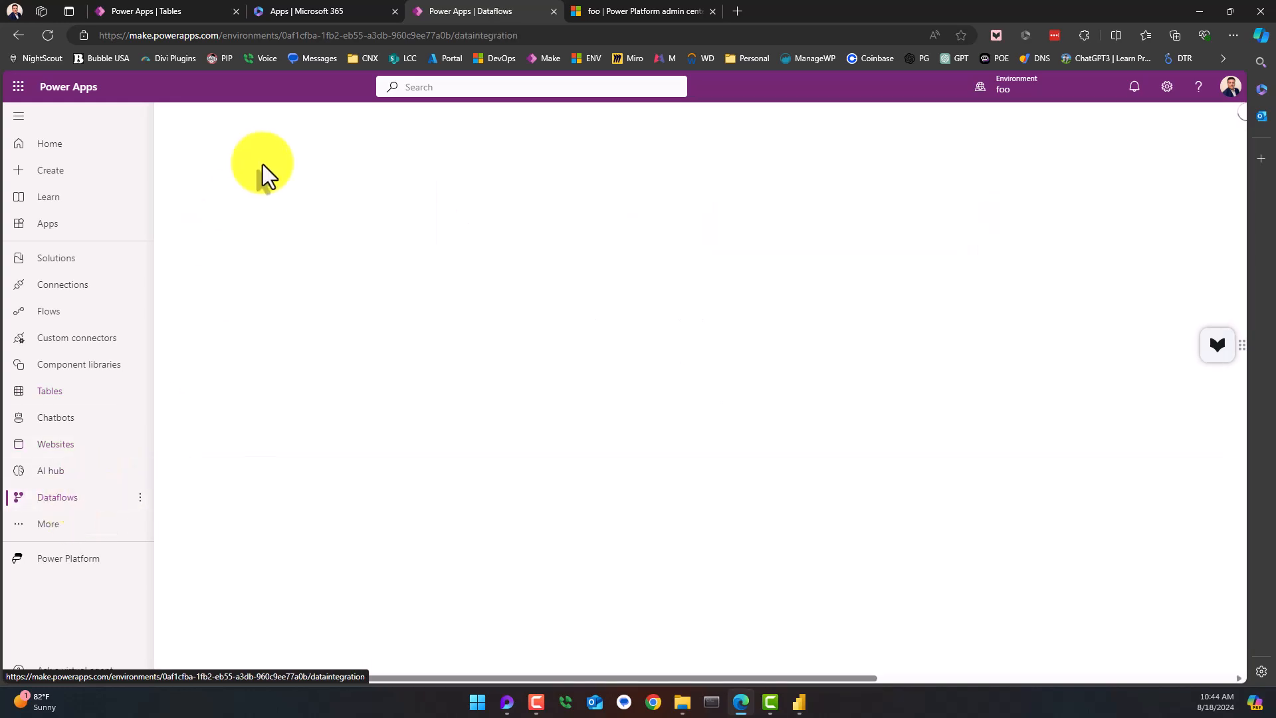
{"action": "left_click", "coordinate": [259, 118]}
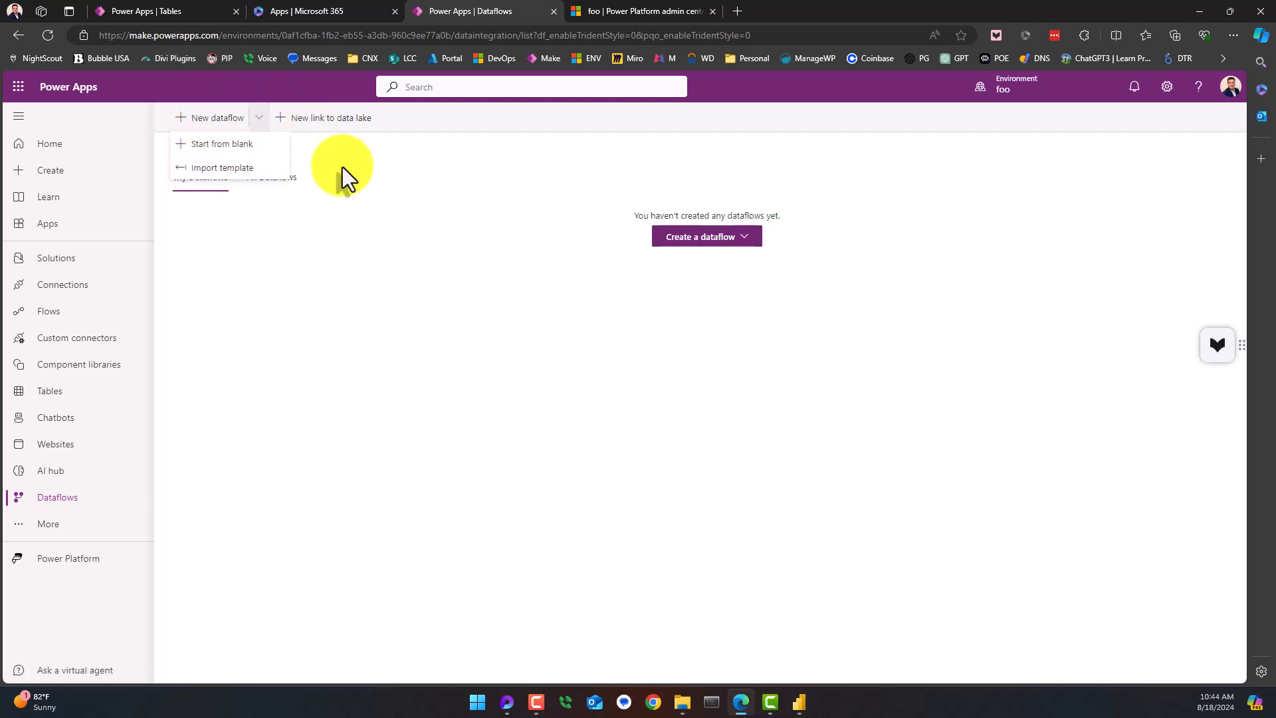
- Start a Power Query data import for the environment's tables with an uploaded Excel workbook as the source
{"action": "left_click", "coordinate": [59, 393]}
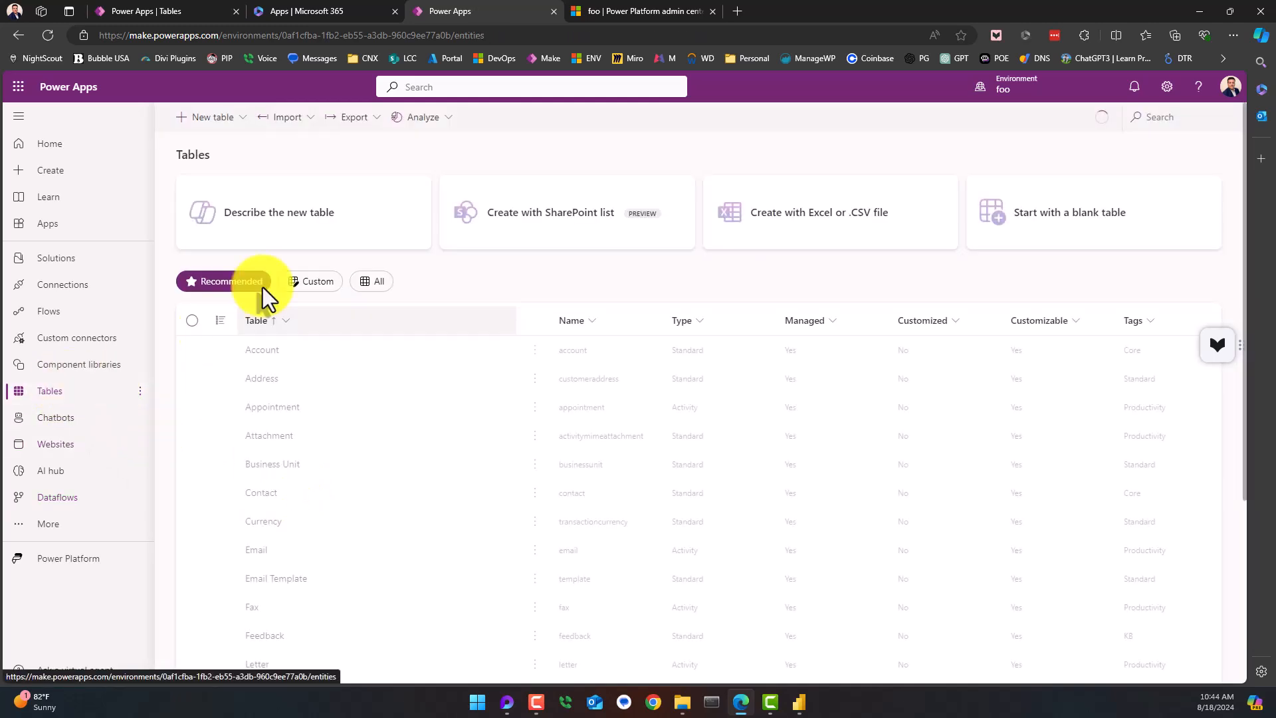
{"action": "left_click", "coordinate": [312, 132]}
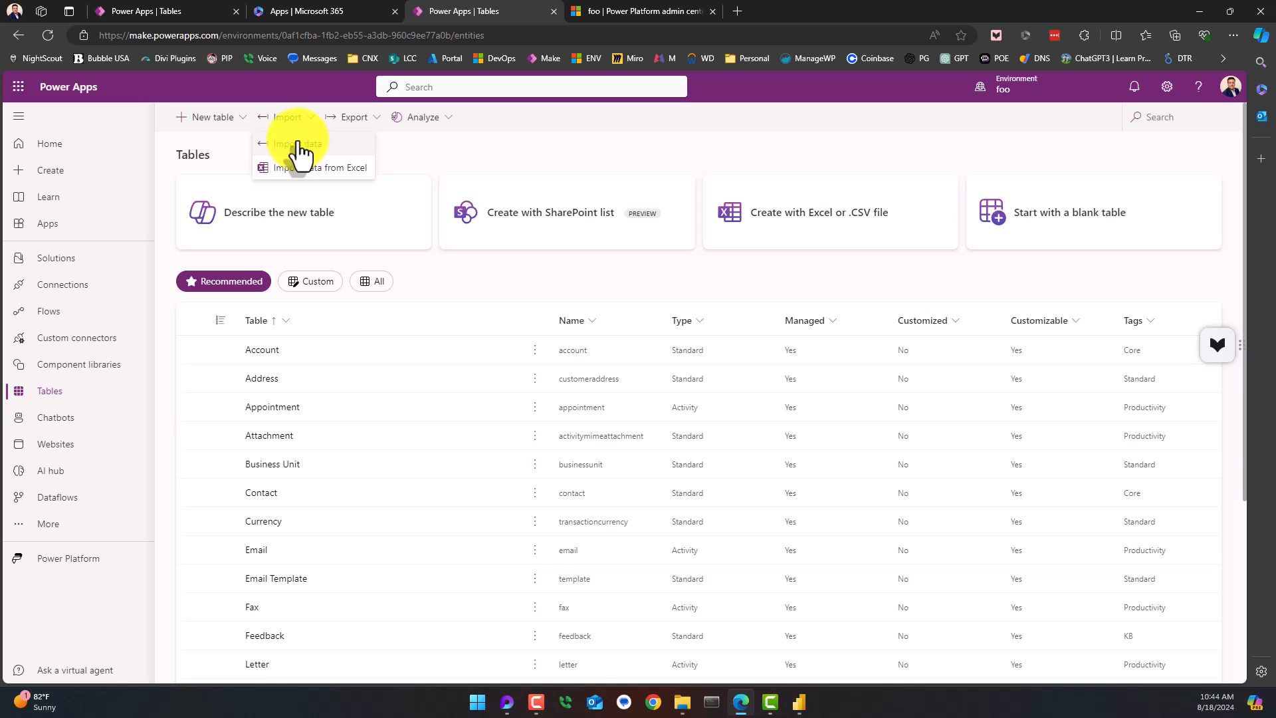
{"action": "left_click", "coordinate": [286, 144]}
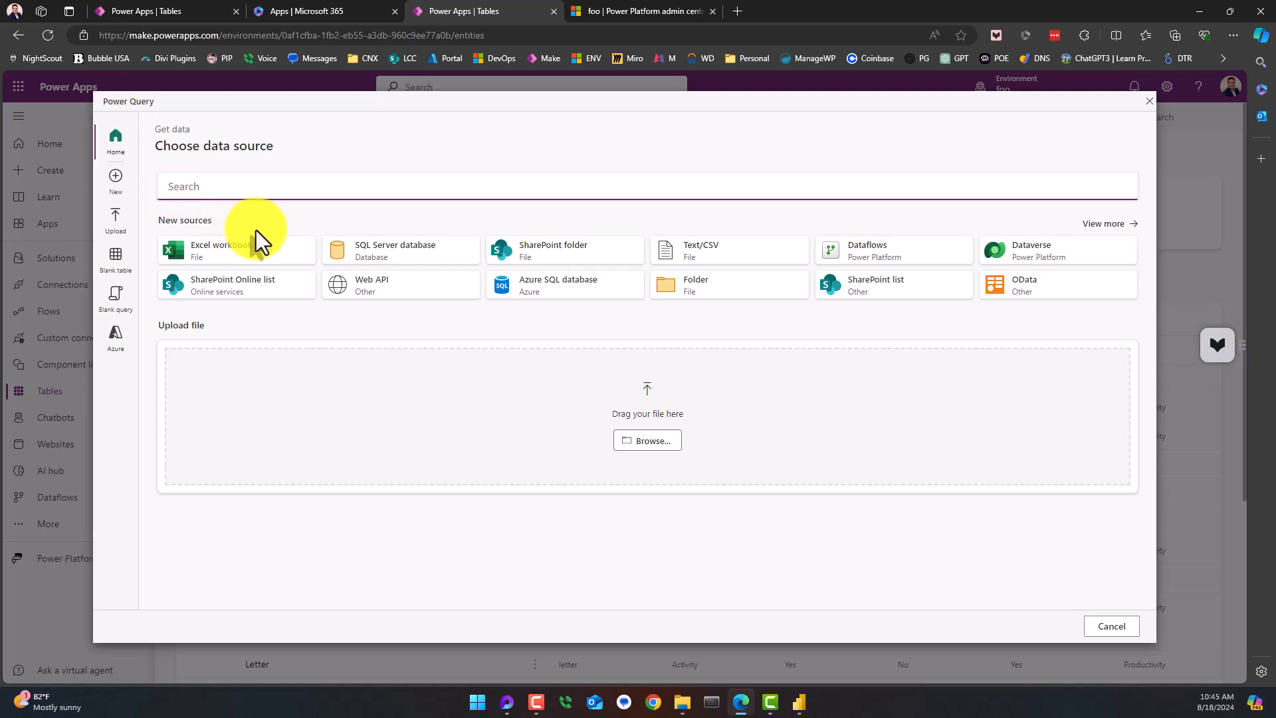
{"action": "left_click", "coordinate": [263, 255]}
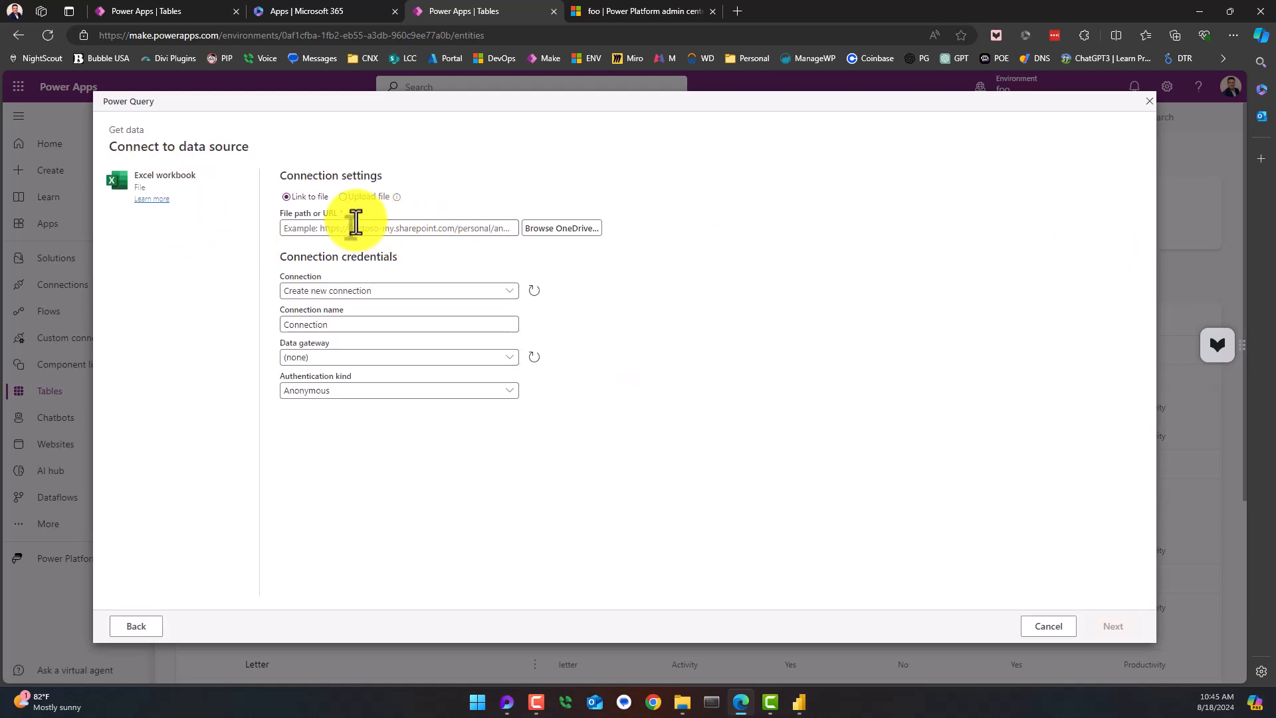
{"action": "left_click", "coordinate": [343, 198]}
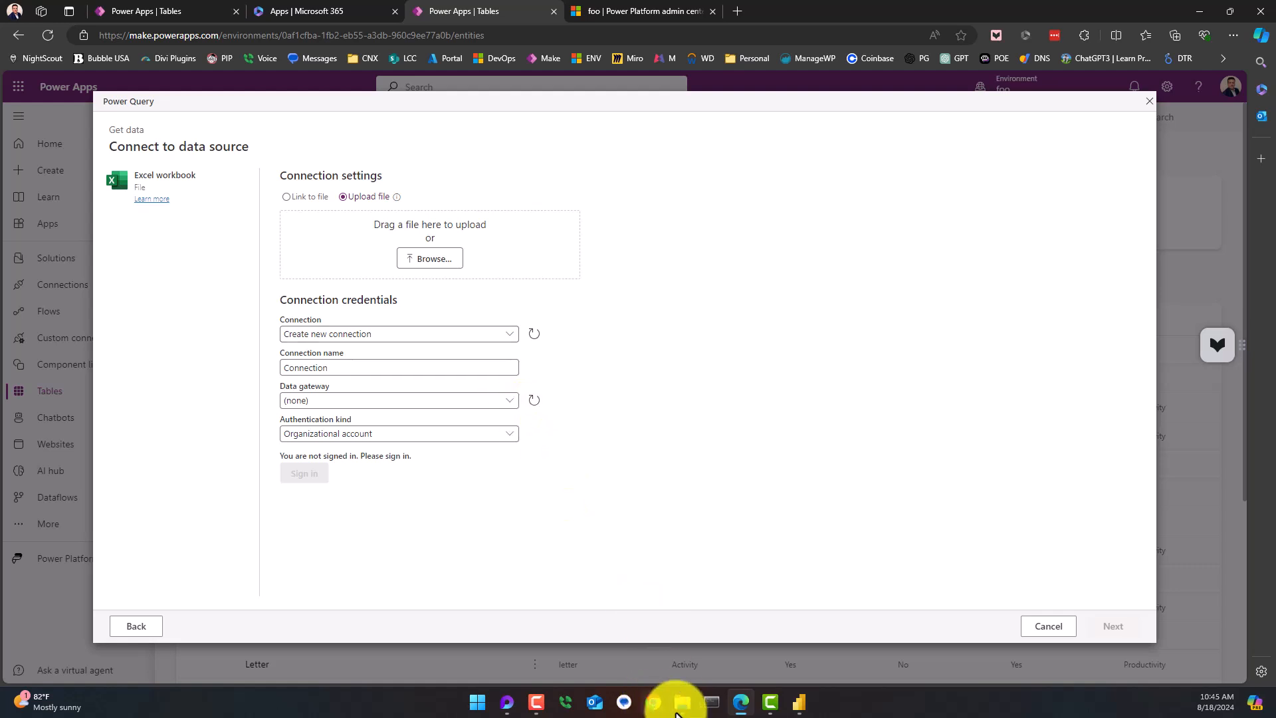
- Switch to File Explorer and examine the Apps folder in the private lab OneDrive
{"action": "left_click", "coordinate": [679, 702]}
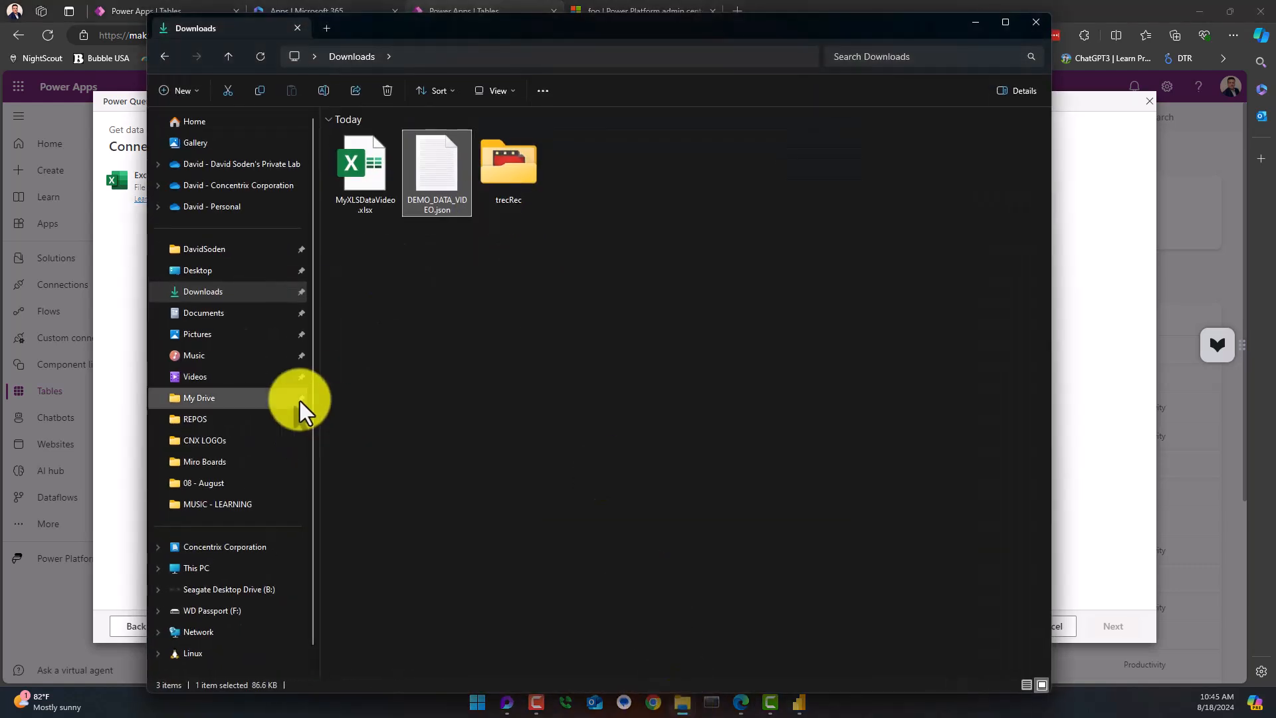
{"action": "left_click", "coordinate": [256, 174]}
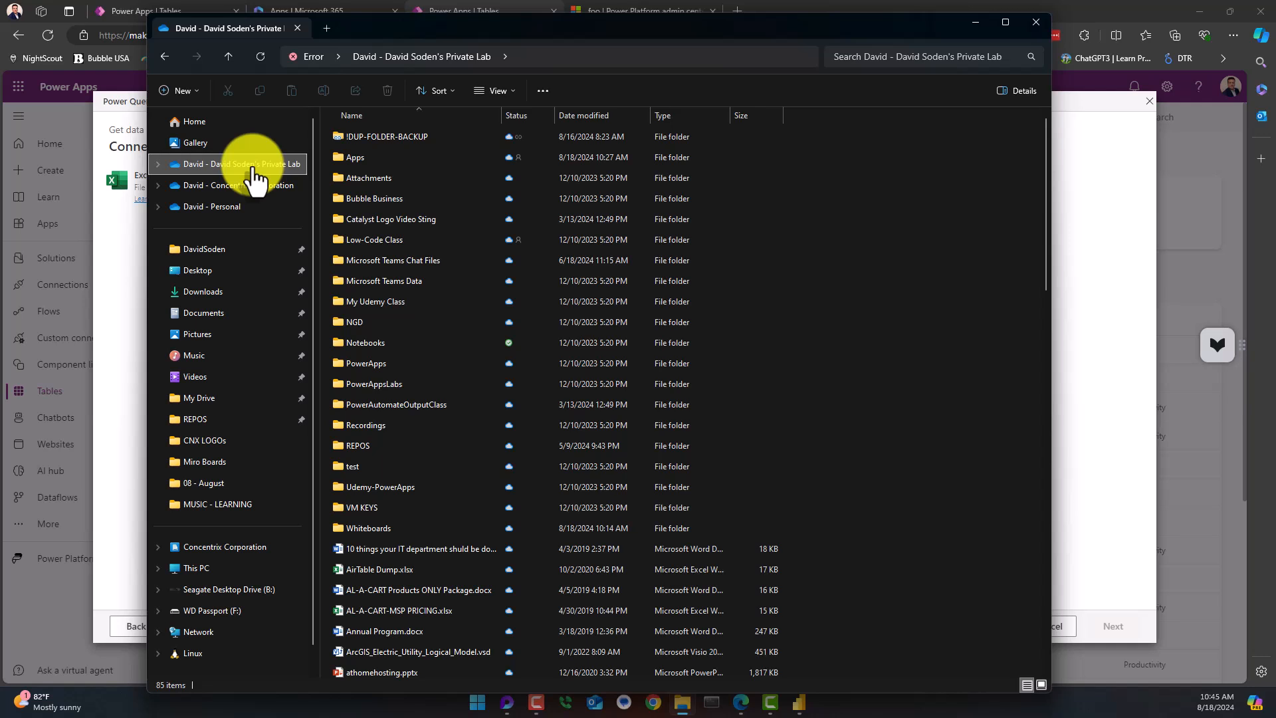
{"action": "double_click", "coordinate": [356, 163]}
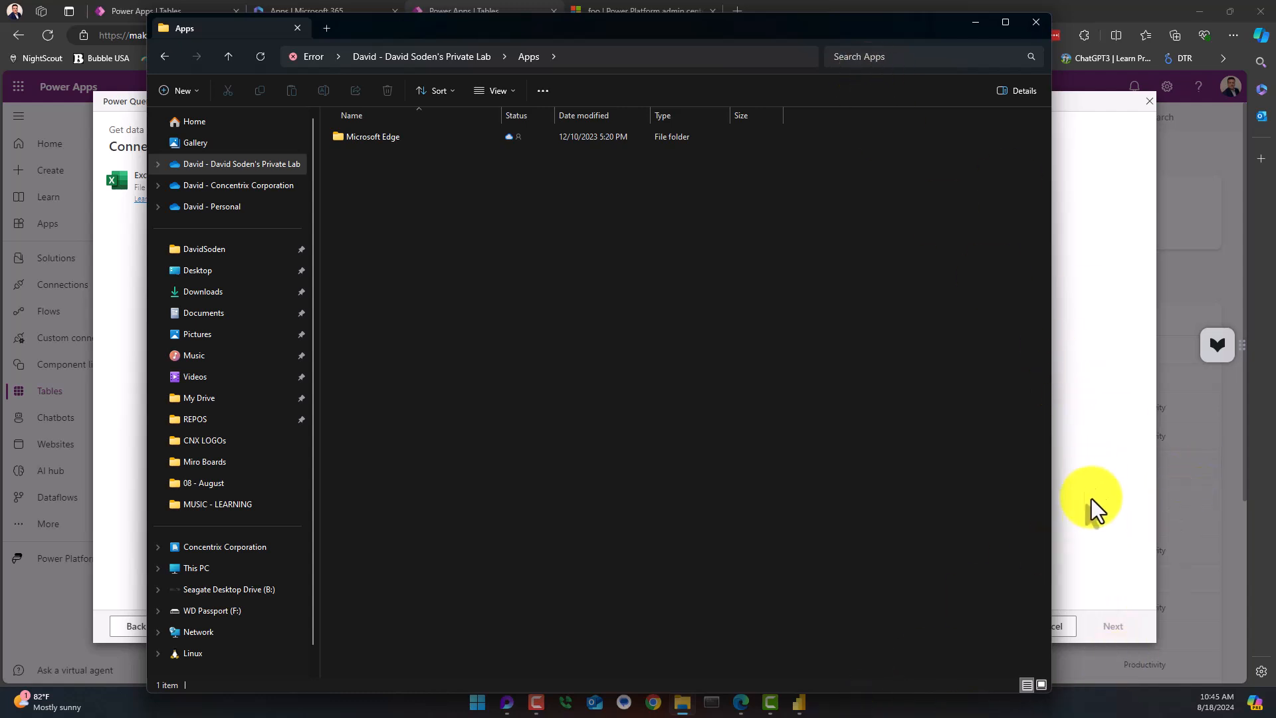
- Upload MyXLSDataVideo.xlsx as the data source and sign in to its connection with the organizational account
{"action": "left_click", "coordinate": [1072, 429]}
{"action": "left_click", "coordinate": [428, 260]}
{"action": "left_click", "coordinate": [166, 174]}
{"action": "left_click", "coordinate": [544, 339]}
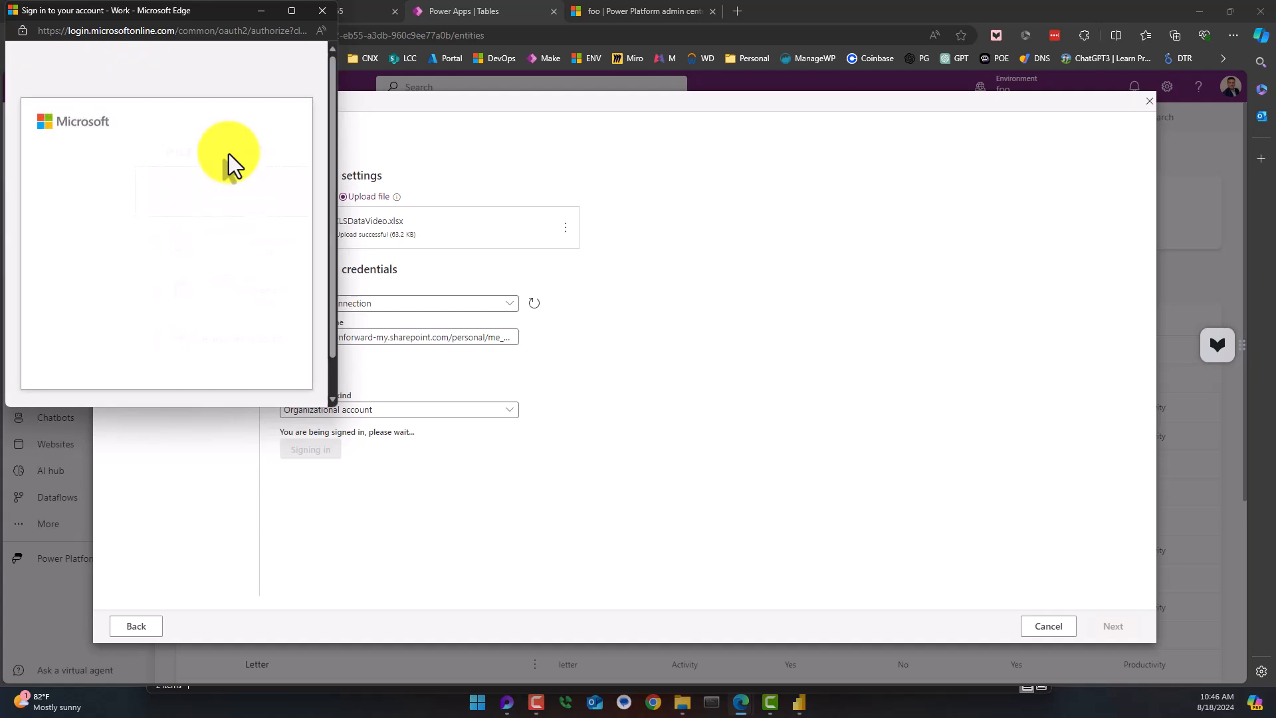
{"action": "left_click", "coordinate": [166, 195]}
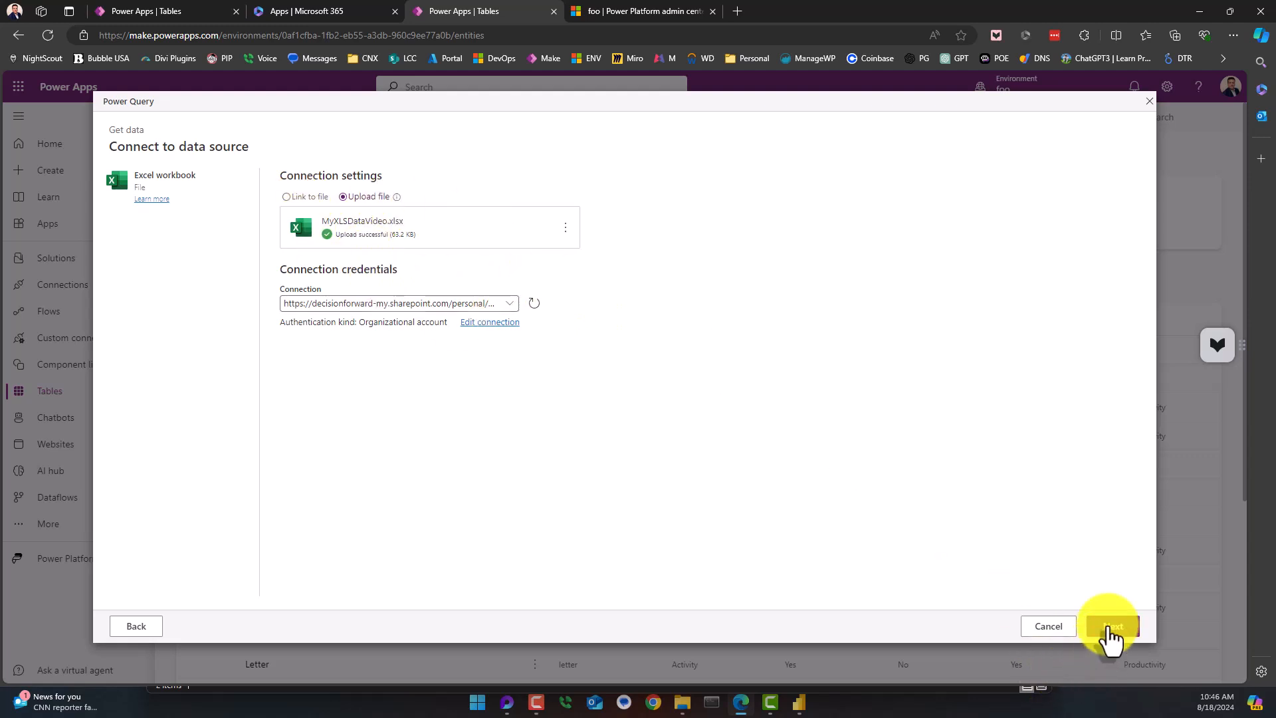
- Switch to File Explorer and examine the Uploaded Files folder inside the Microsoft Power Query folder
{"action": "left_click", "coordinate": [683, 703]}
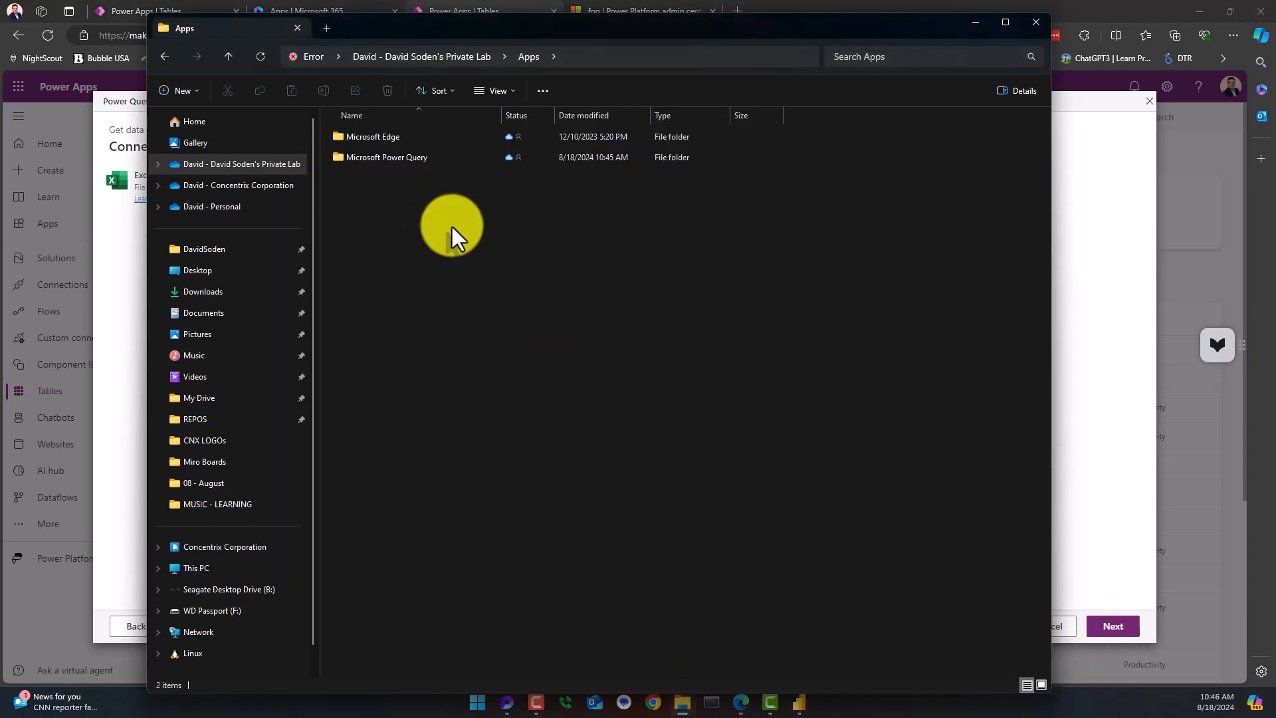
{"action": "double_click", "coordinate": [373, 158]}
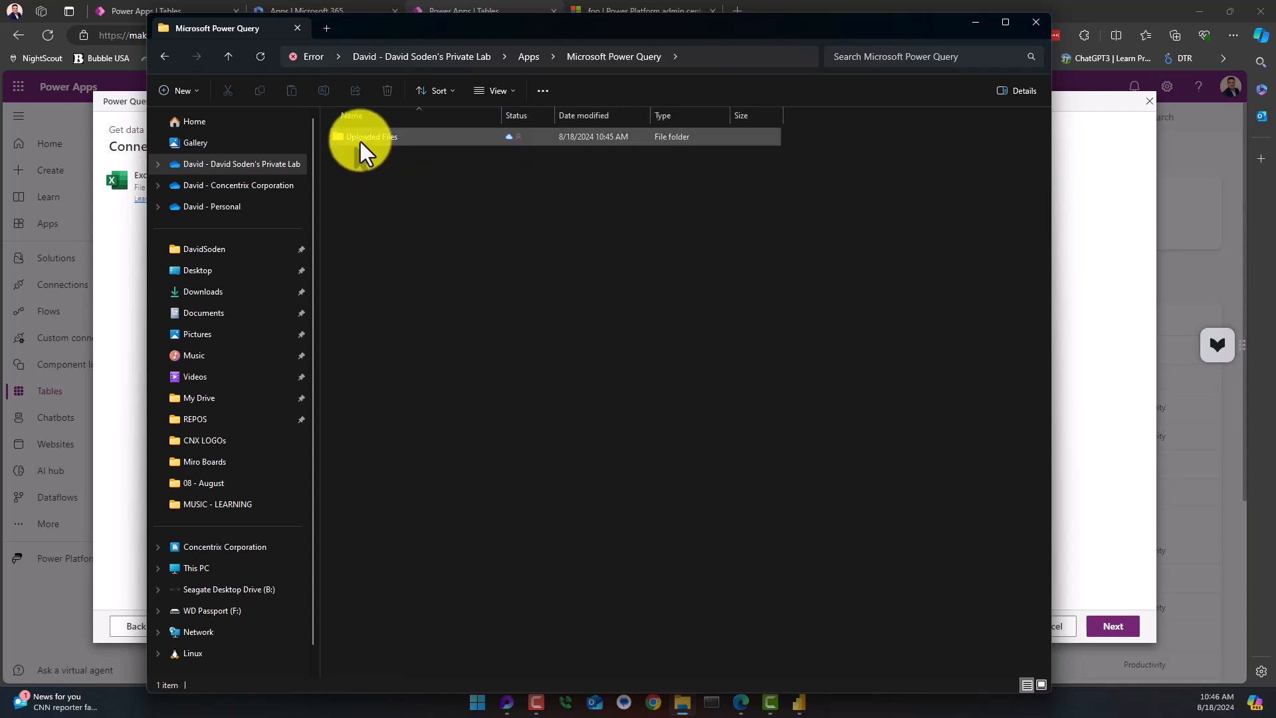
{"action": "double_click", "coordinate": [360, 142]}
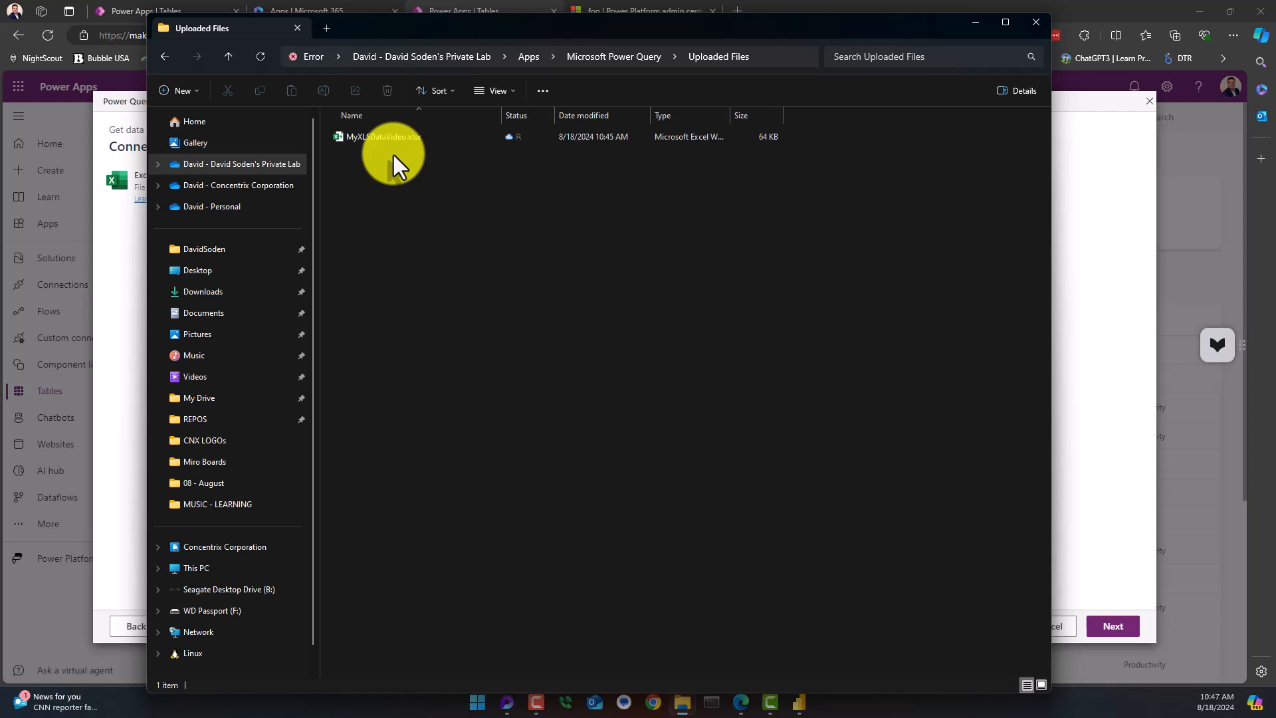
{"action": "left_click", "coordinate": [970, 23]}
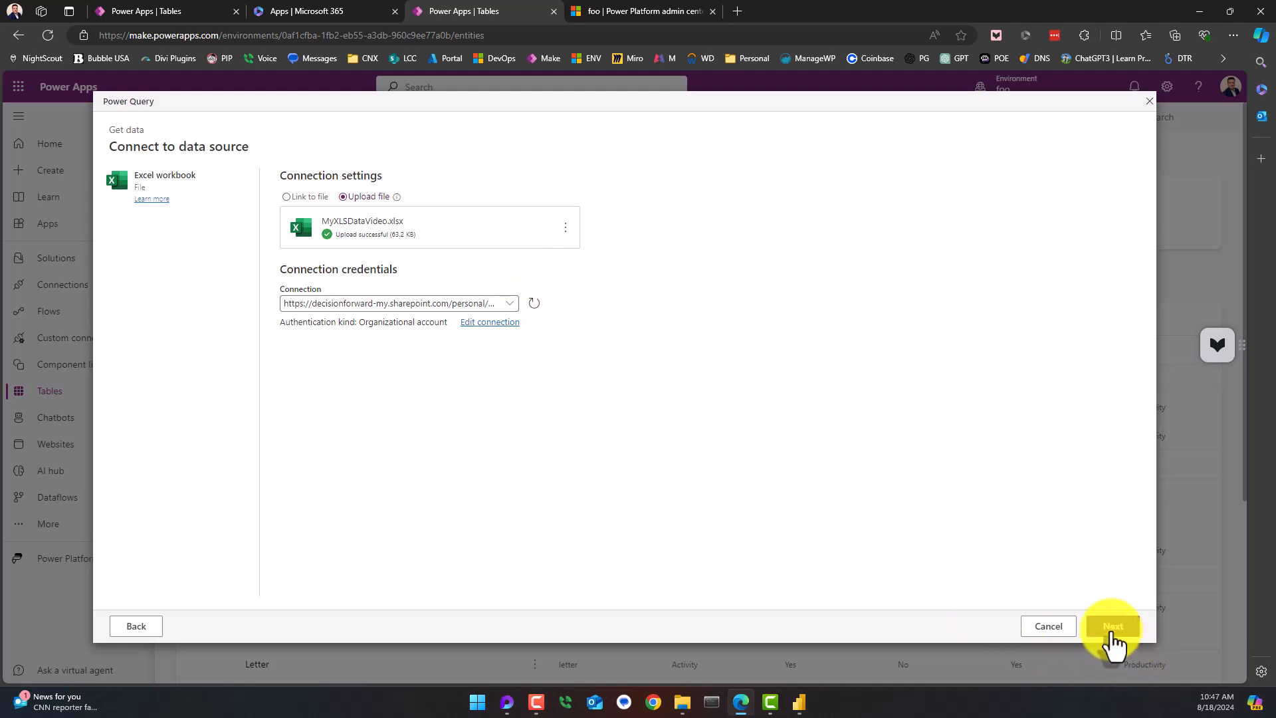
- Preview the workbook's items, choose only DEMO_DATA_VIDEO for import, and continue to table mapping without transforming the data
{"action": "left_click", "coordinate": [1114, 642]}
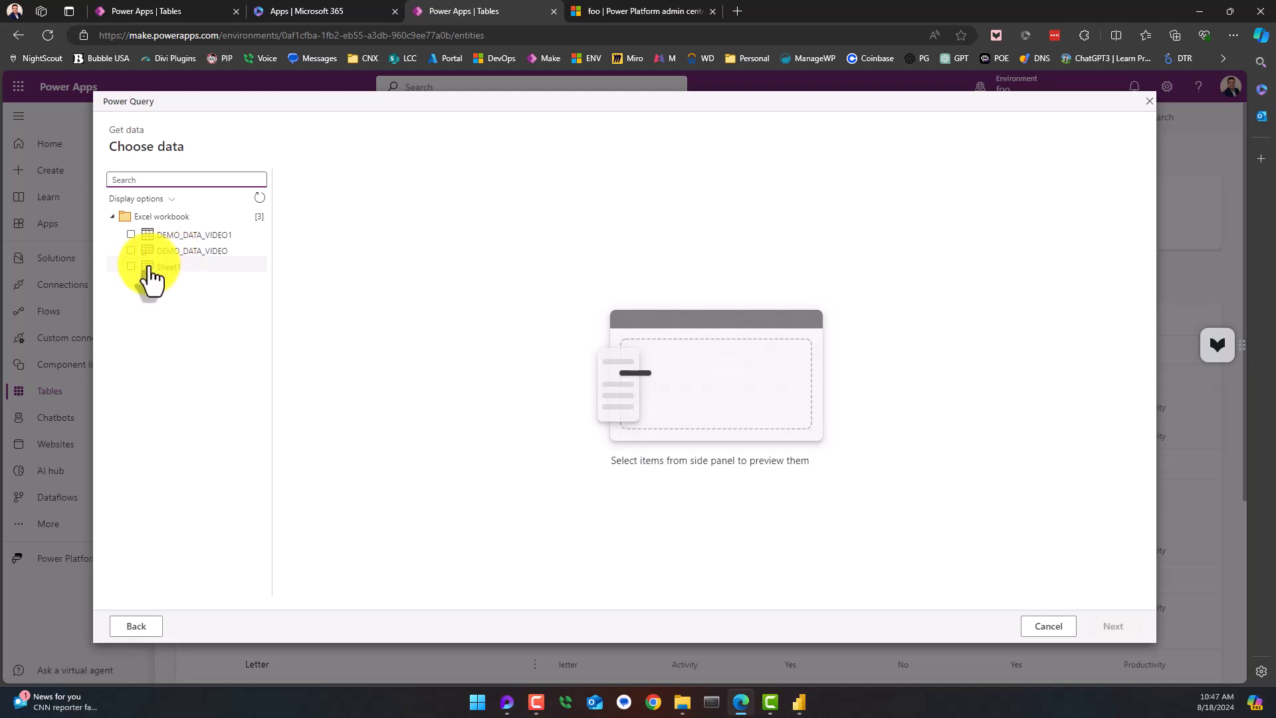
{"action": "left_click", "coordinate": [172, 254]}
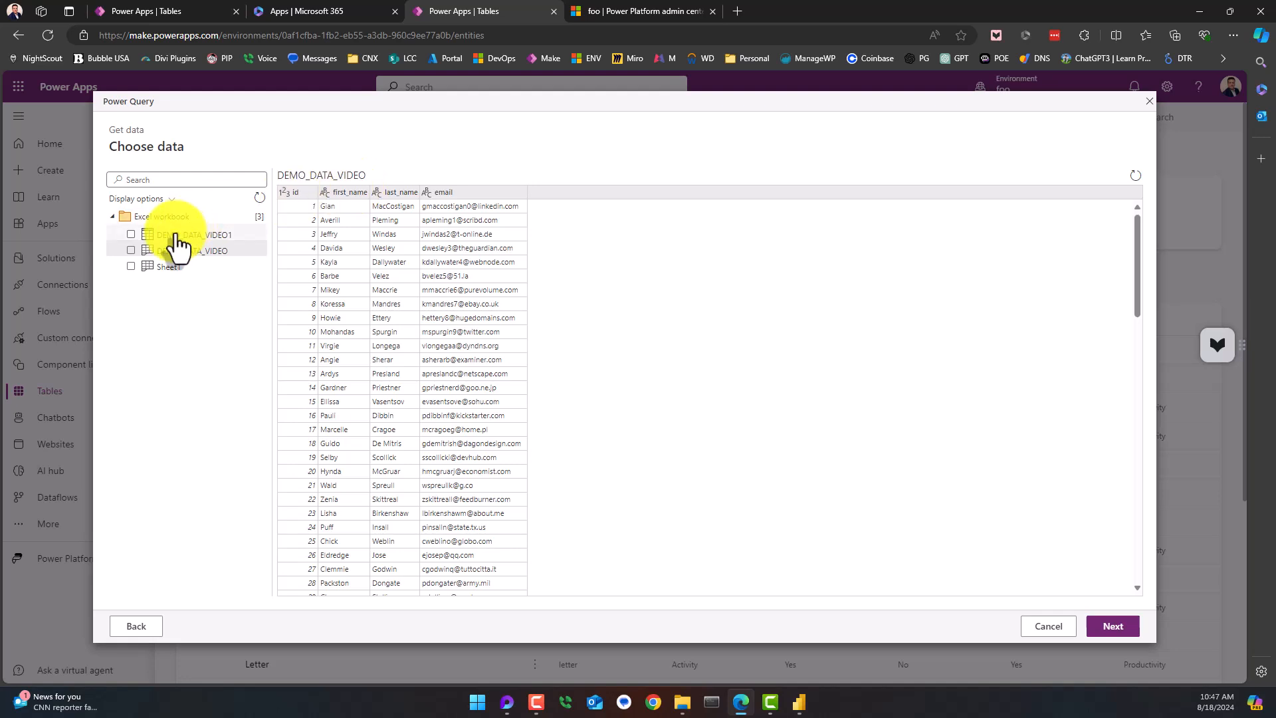
{"action": "left_click", "coordinate": [177, 236]}
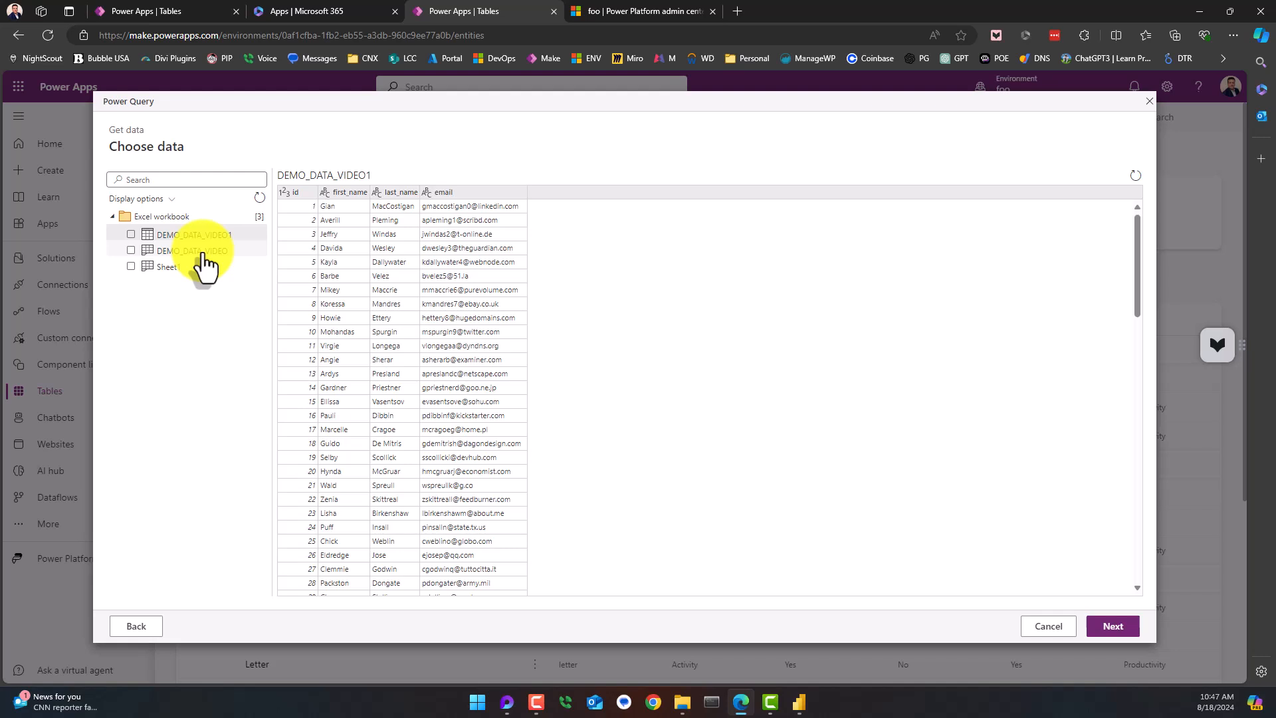
{"action": "left_click", "coordinate": [203, 253]}
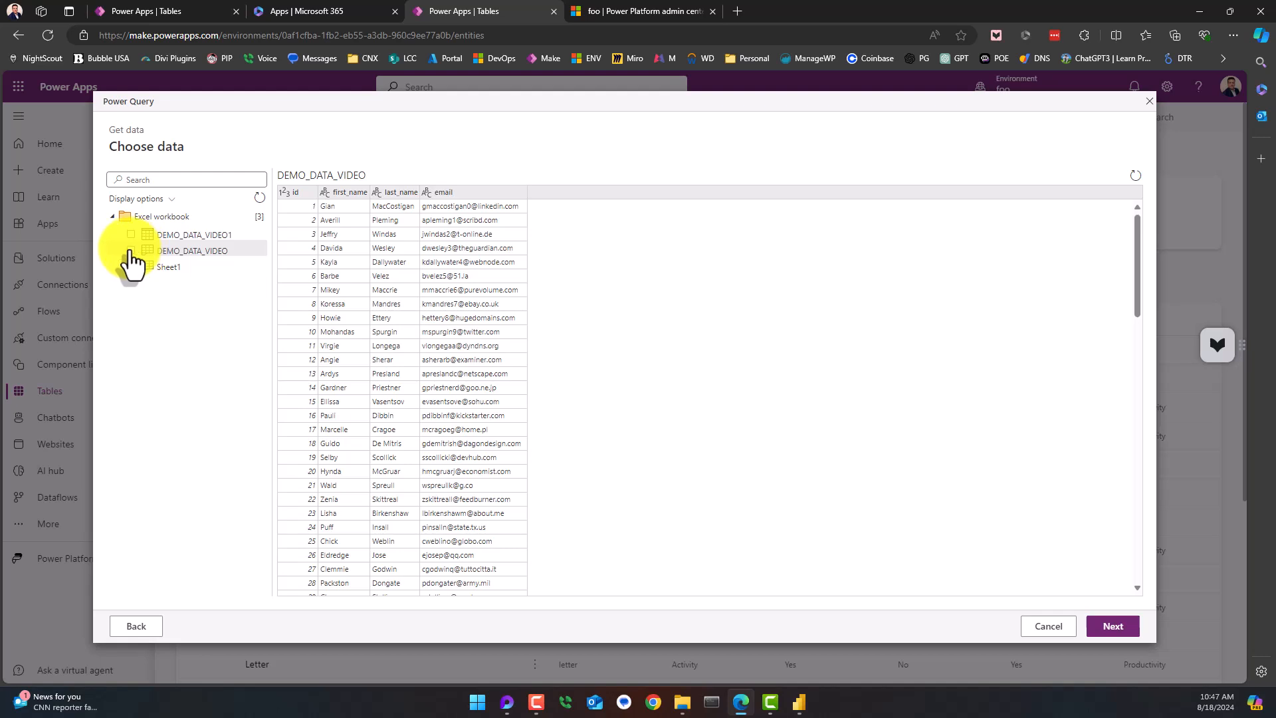
{"action": "left_click", "coordinate": [131, 251]}
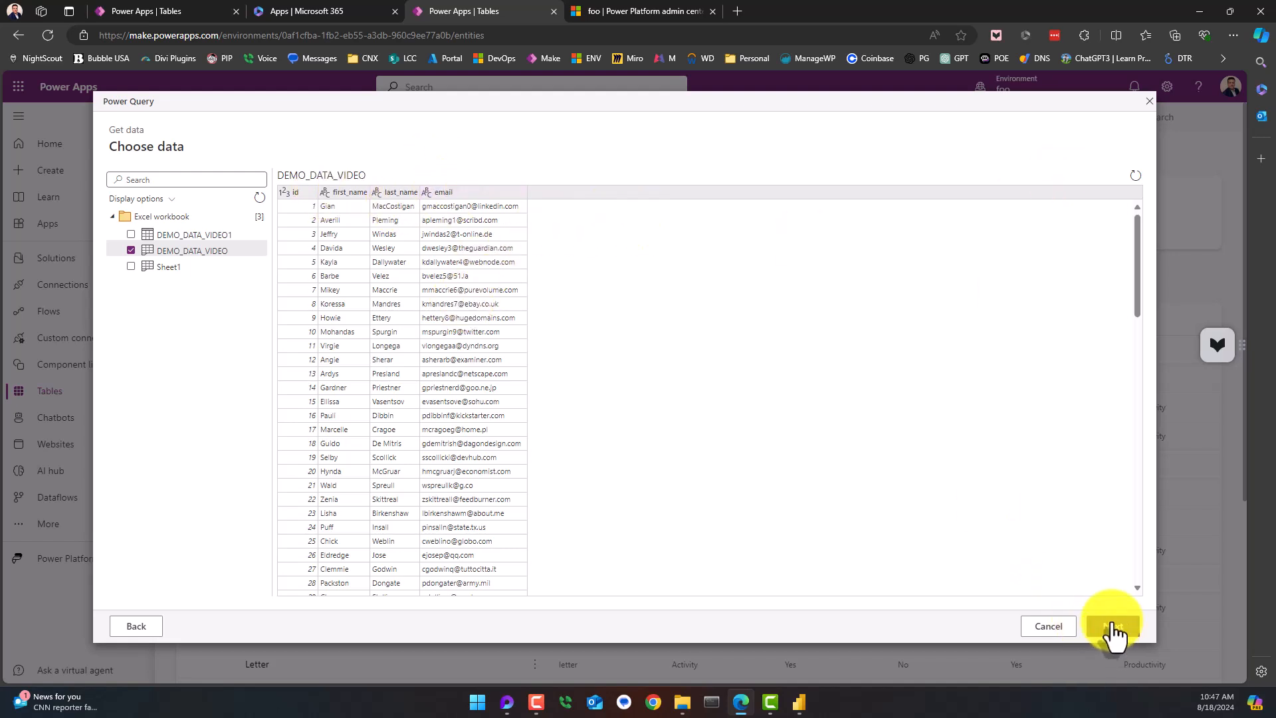
{"action": "scroll", "coordinate": [504, 379], "scroll_direction": "down", "scroll_amount": 15}
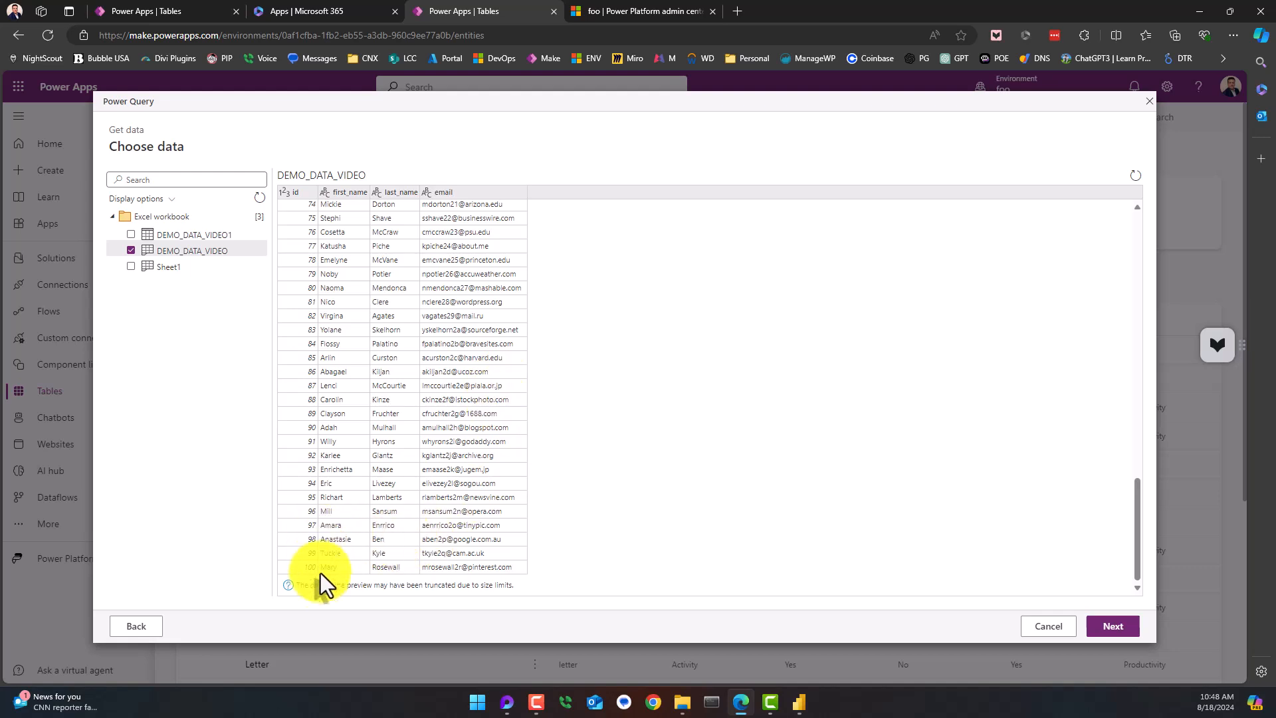
{"action": "scroll", "coordinate": [746, 399], "scroll_direction": "up", "scroll_amount": 15}
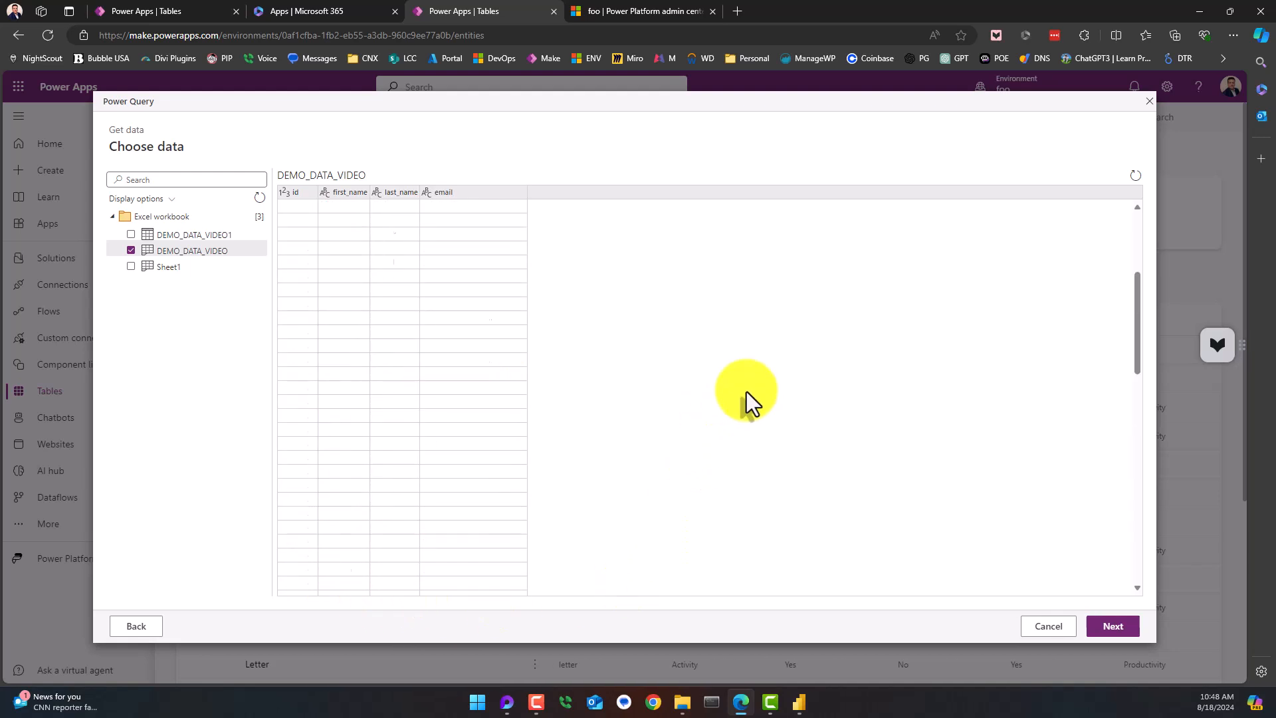
{"action": "left_click", "coordinate": [1113, 640]}
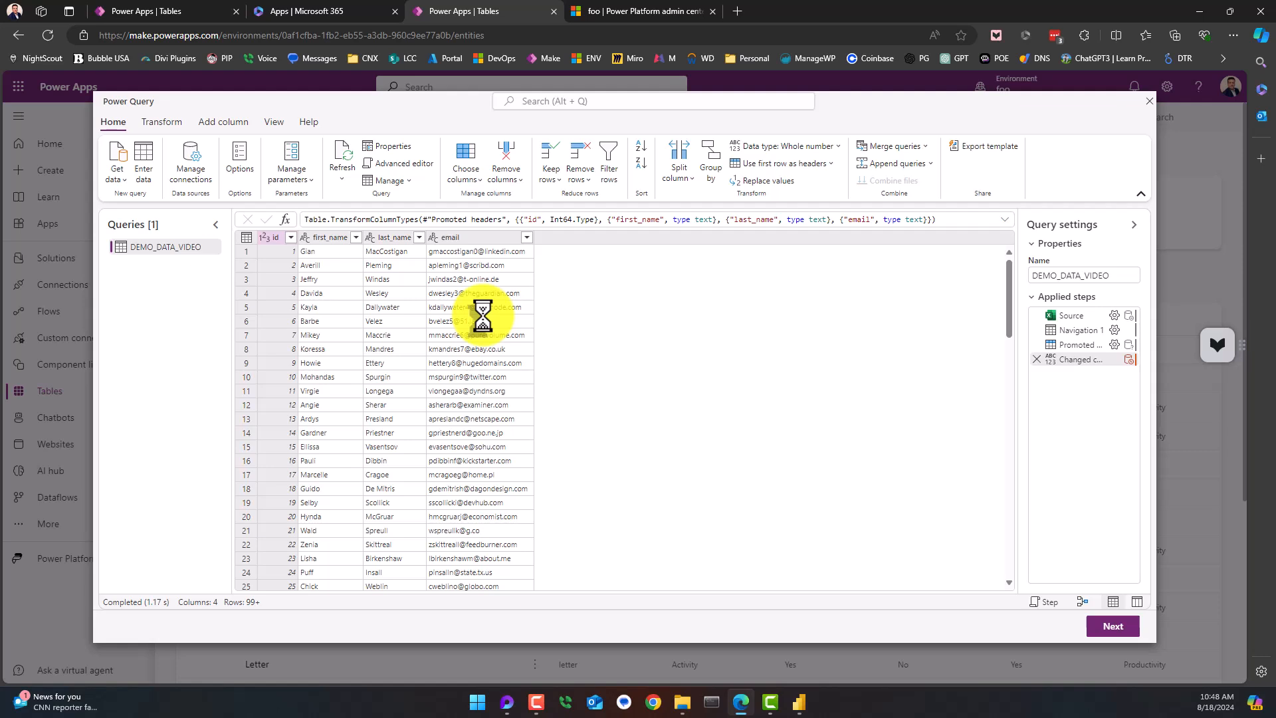
{"action": "left_click", "coordinate": [1110, 631]}
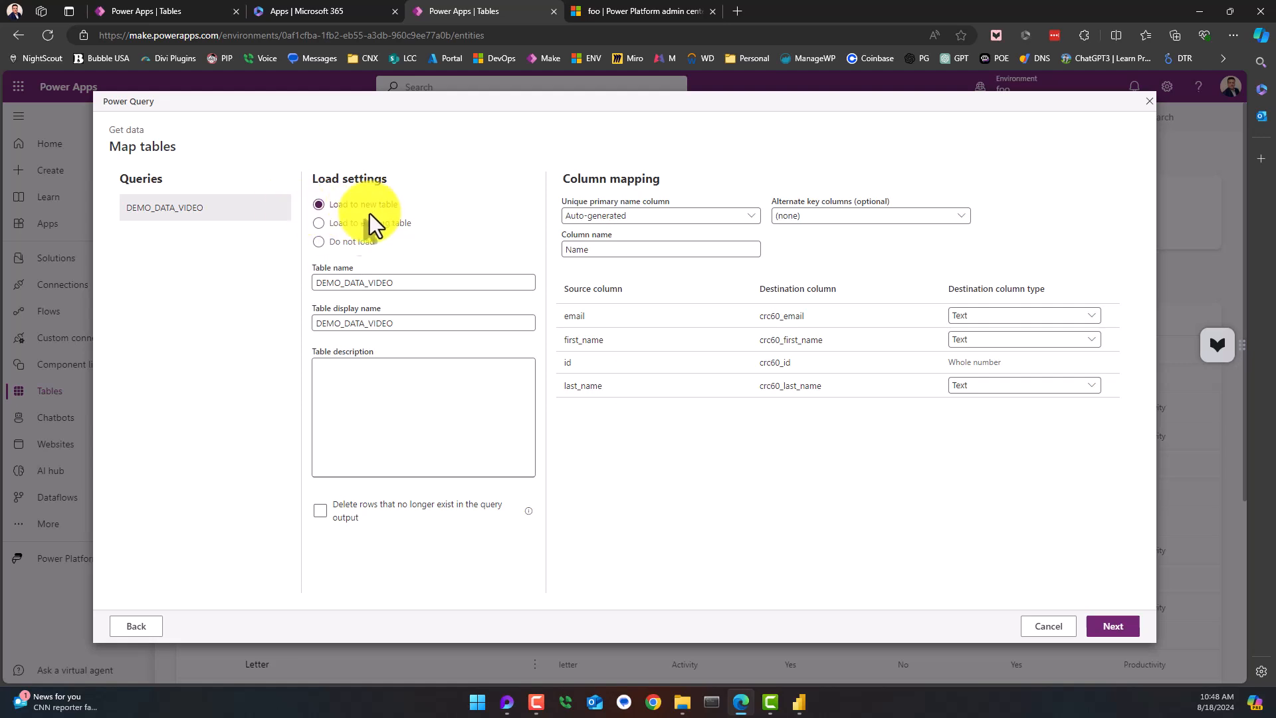
- Change the new table's name to DEMO_EXCEL_VIDEO
{"action": "left_click", "coordinate": [404, 282]}
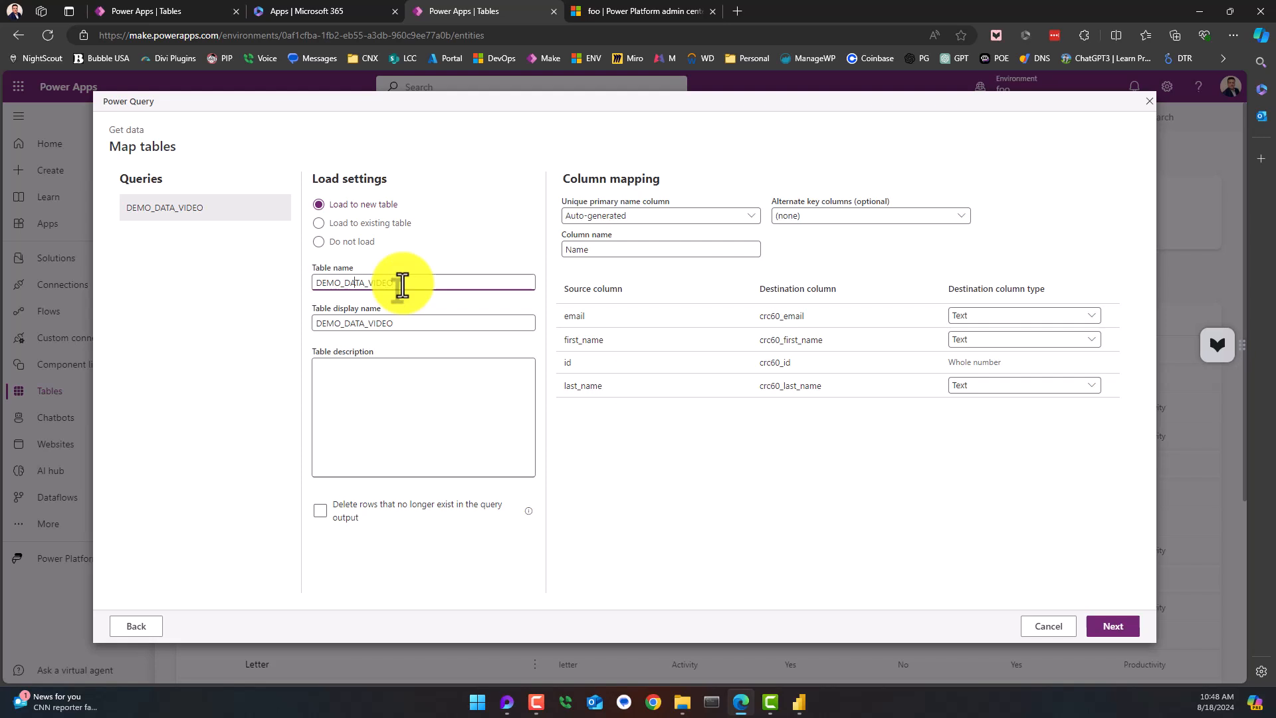
{"action": "key", "text": "BackSpace"}
{"action": "key", "text": "BackSpace"}
{"action": "key", "text": "BackSpace"}
{"action": "key", "text": "BackSpace"}
{"action": "type", "text": "EXCEL"}
- Set the new table's display name to Excel Data
{"action": "left_click", "coordinate": [352, 319]}
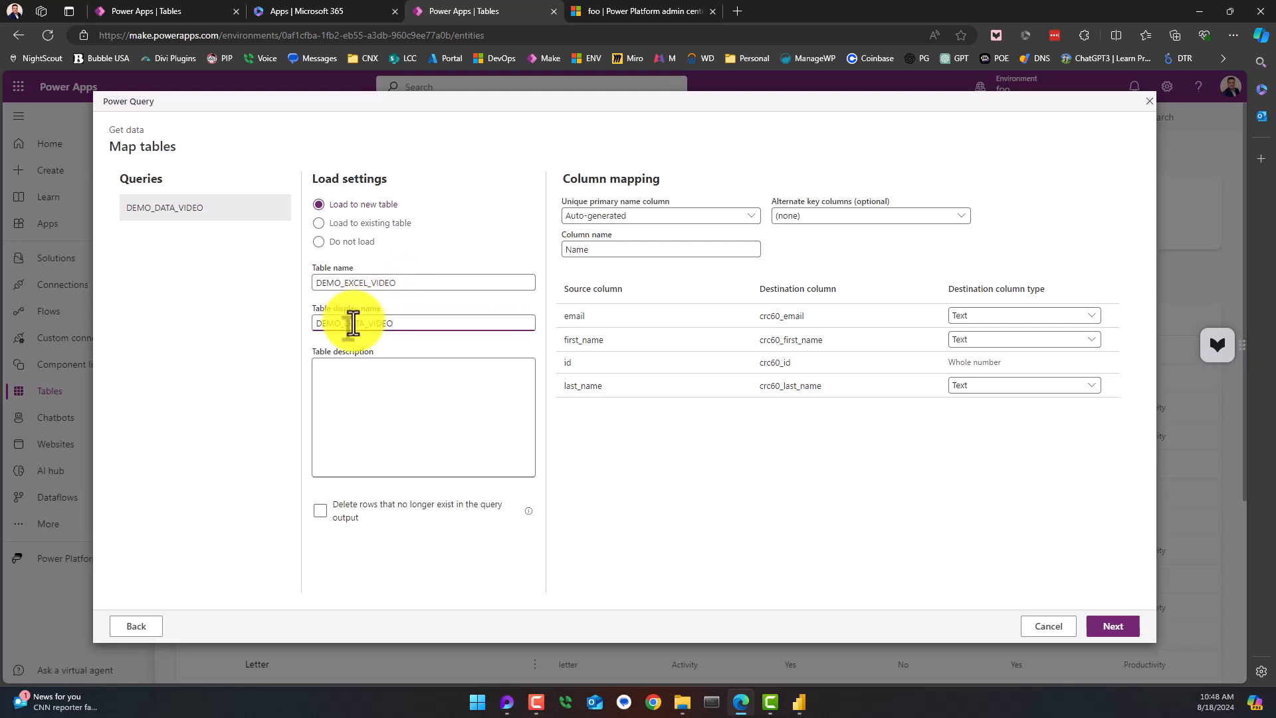
{"action": "double_click", "coordinate": [352, 323]}
{"action": "left_click", "coordinate": [352, 323]}
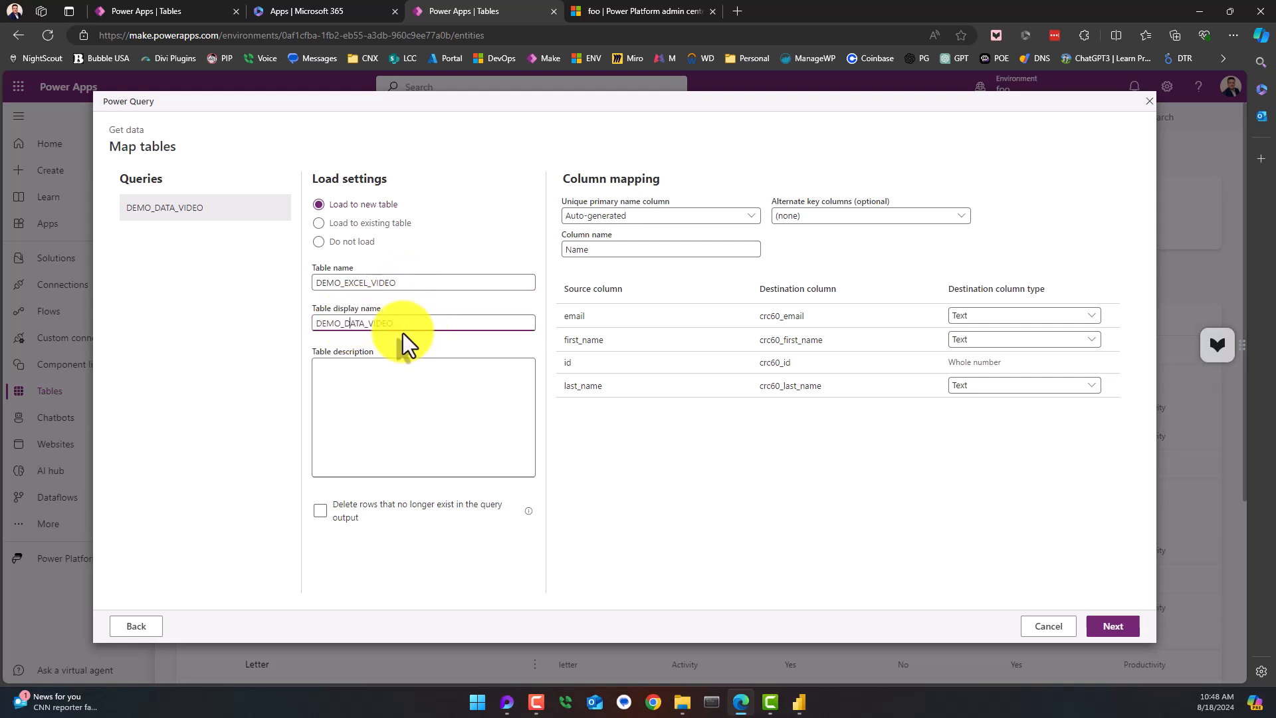
{"action": "key", "text": "ctrl+a"}
{"action": "type", "text": "Ec"}
{"action": "type", "text": "cel"}
{"action": "type", "text": " Date"}
{"action": "key", "text": "ctrl+a"}
{"action": "type", "text": "Excel Data"}
- Reuse the display name for the table name, replacing the space with an underscore to make it Excel_Data
{"action": "key", "text": "ctrl+a"}
{"action": "key", "text": "ctrl+c"}
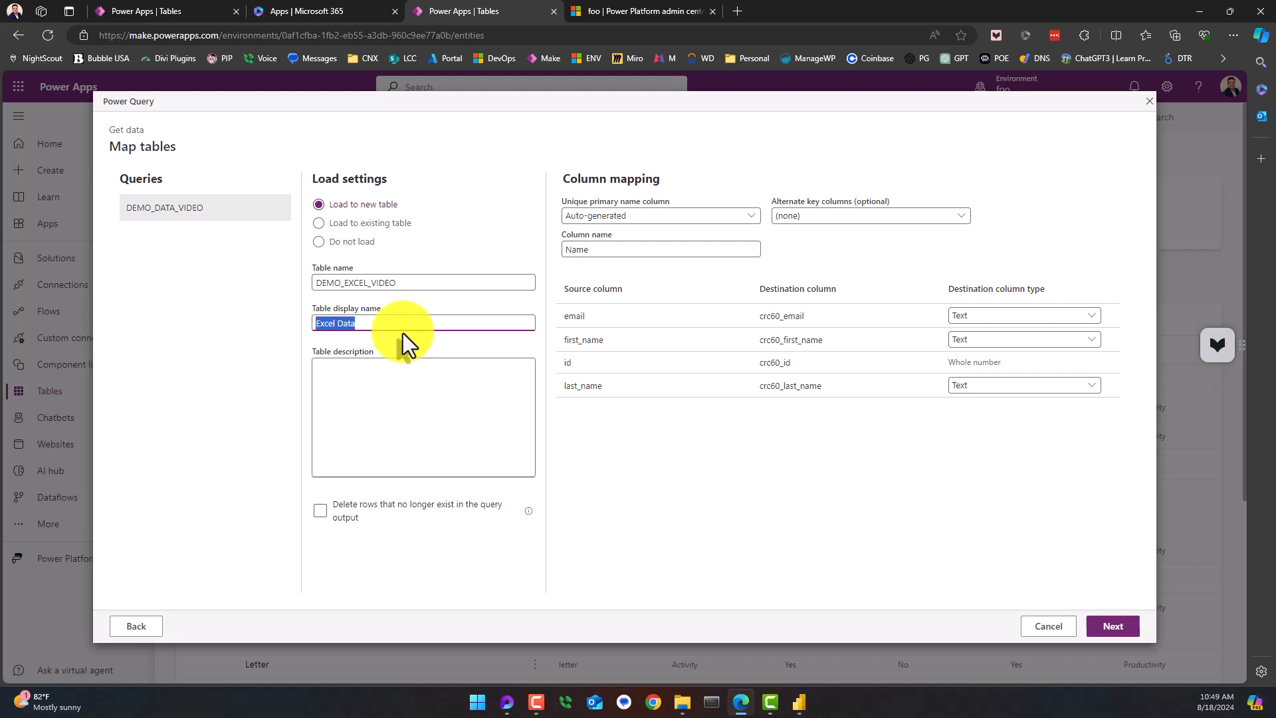
{"action": "left_click", "coordinate": [413, 282]}
{"action": "key", "text": "ctrl+a"}
{"action": "key", "text": "ctrl+v"}
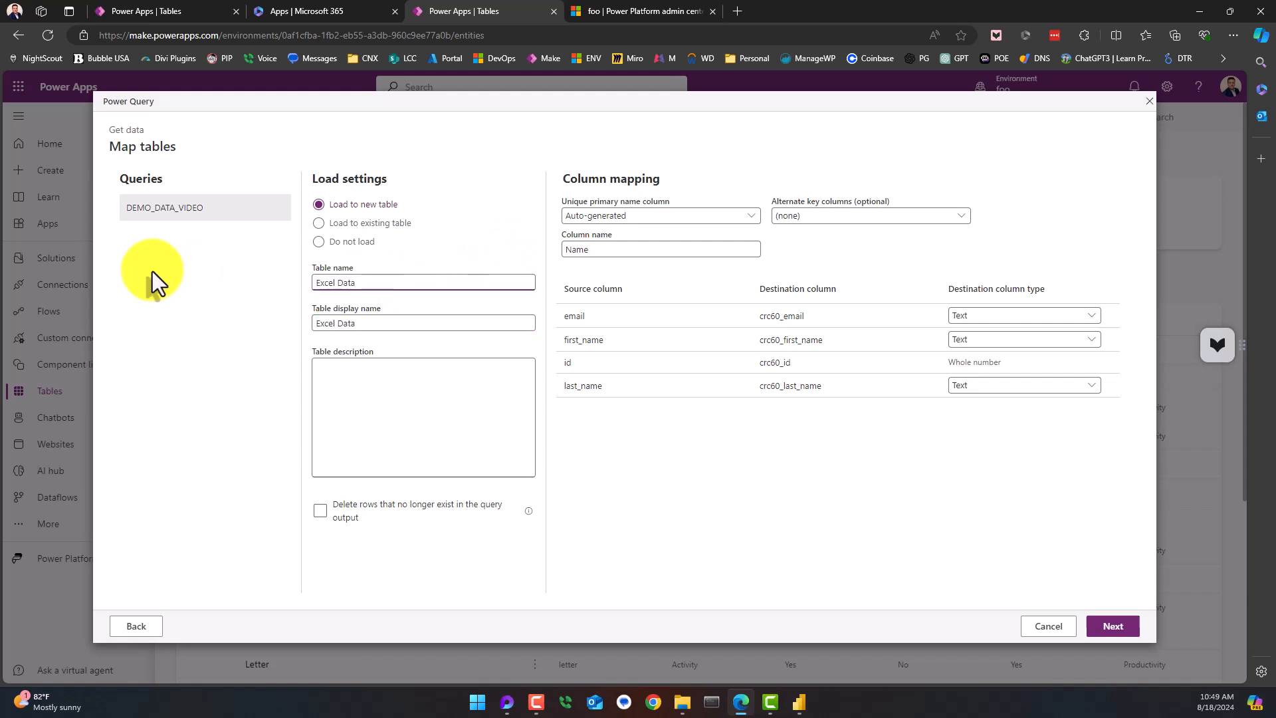
{"action": "key", "text": "BackSpace"}
{"action": "type", "text": "_"}
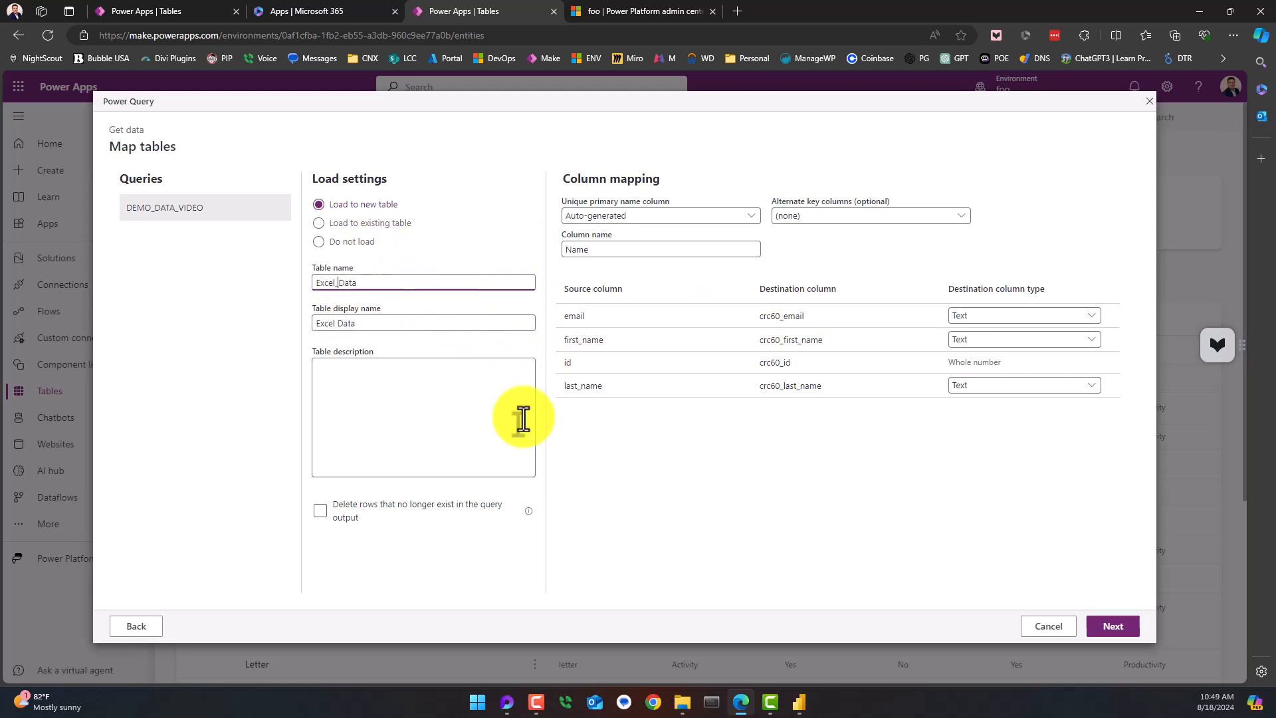
- Accept the table mapping, keep the manual refresh setting and publish the dataflow now
{"action": "left_click", "coordinate": [1115, 630]}
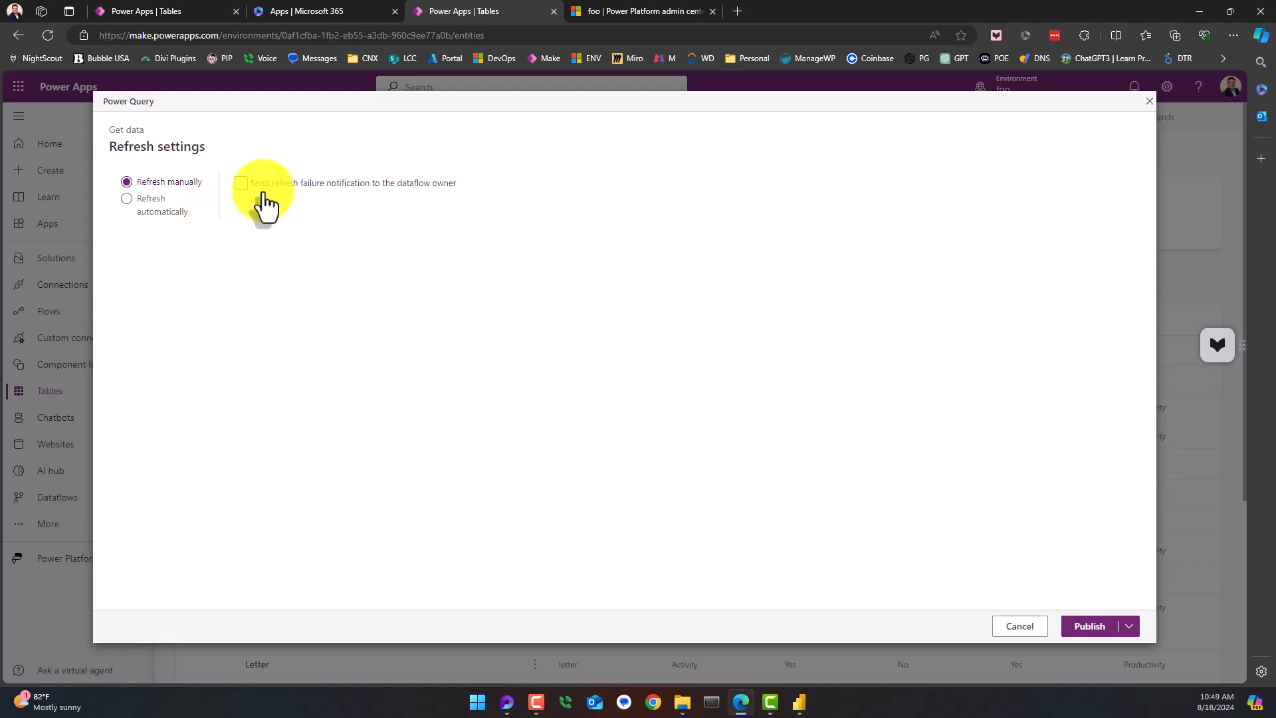
{"action": "left_click", "coordinate": [1127, 631]}
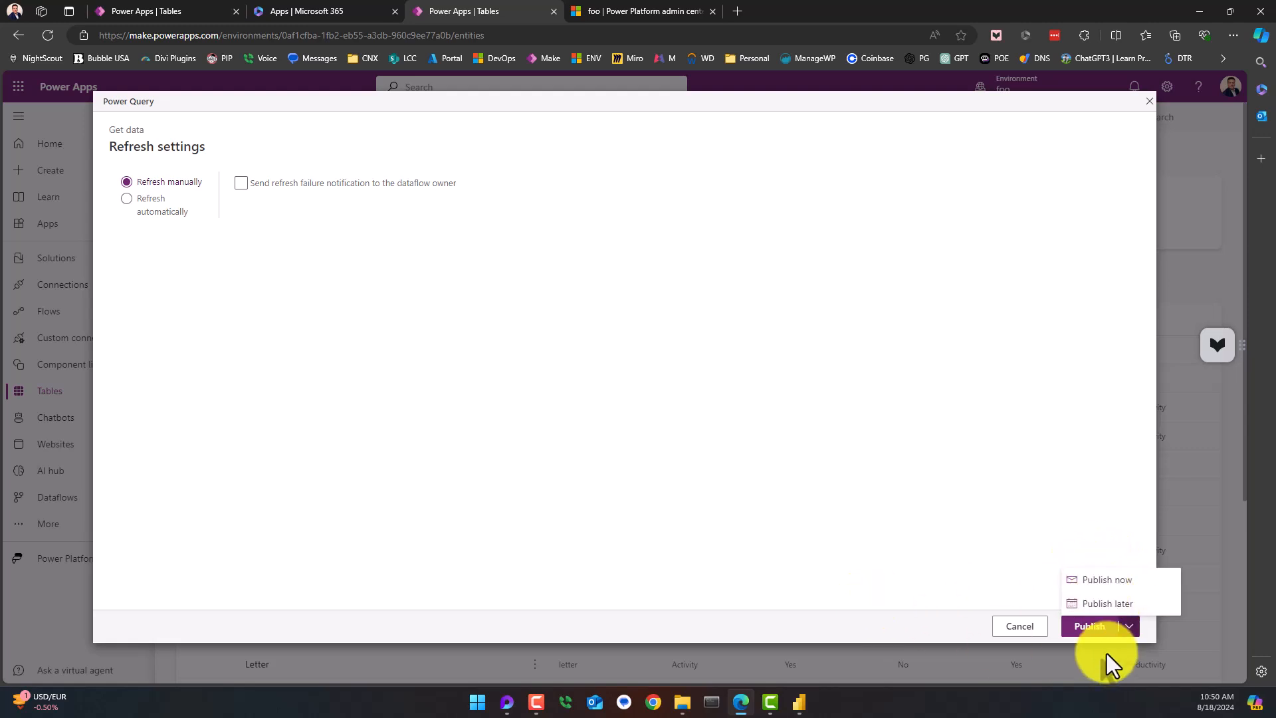
{"action": "left_click", "coordinate": [1091, 584]}
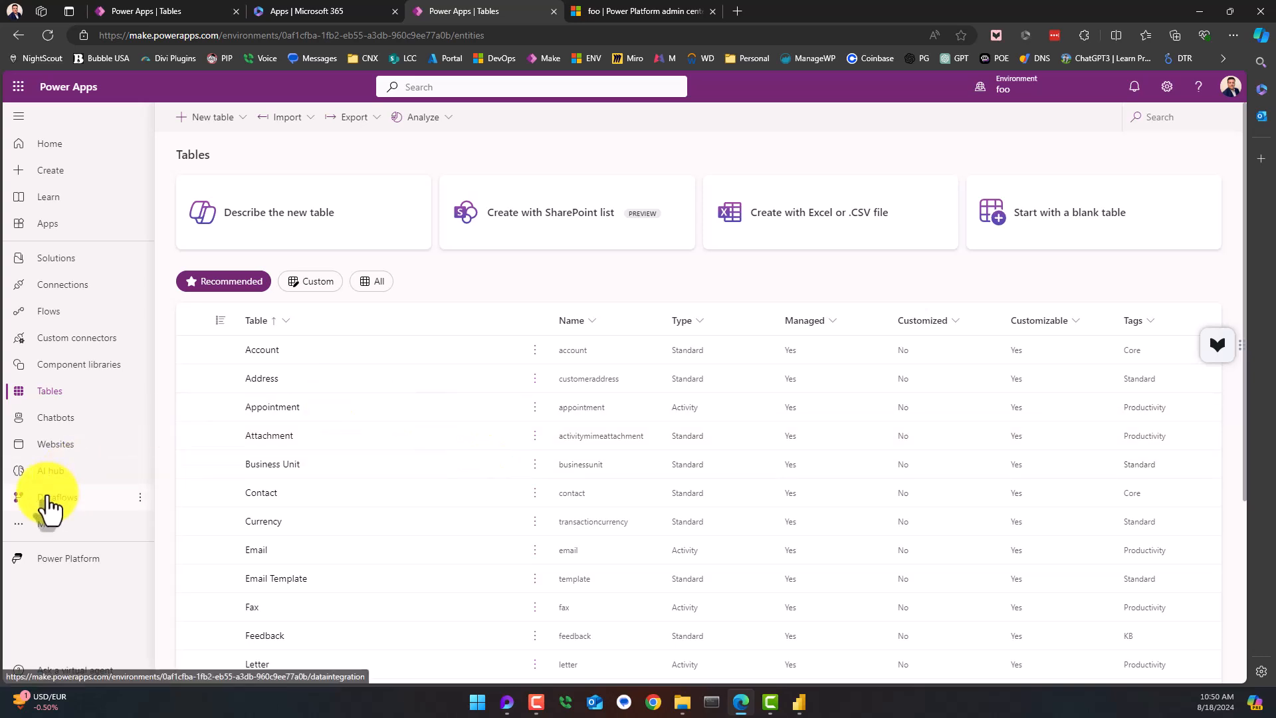
- Delete the published dataflow from the environment's dataflows
{"action": "left_click", "coordinate": [47, 500]}
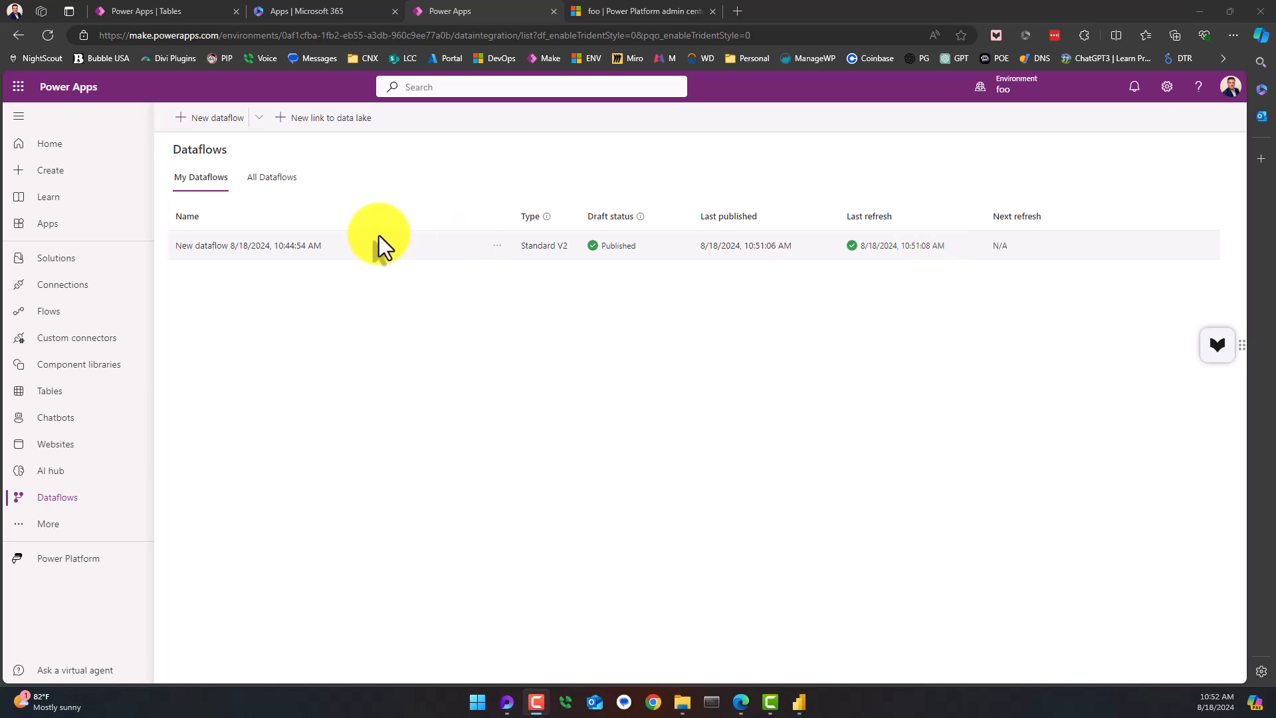
{"action": "left_click", "coordinate": [498, 247]}
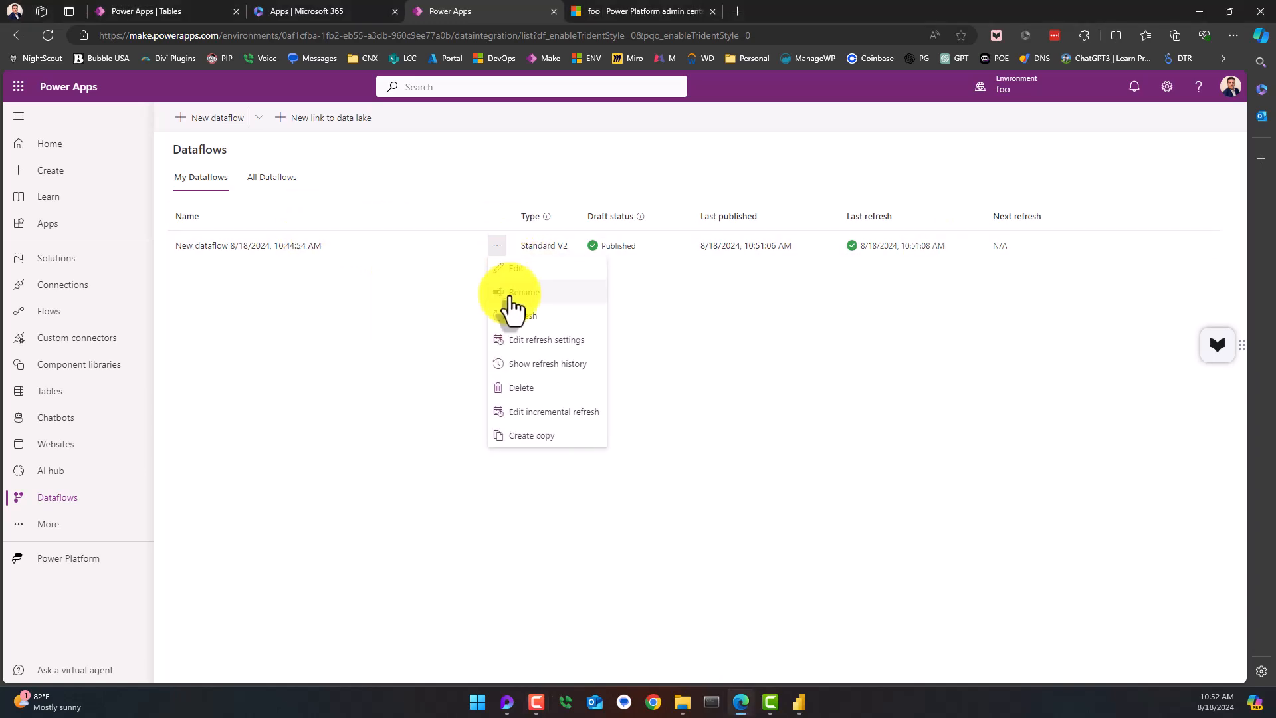
{"action": "left_click", "coordinate": [522, 388]}
{"action": "left_click", "coordinate": [770, 419]}
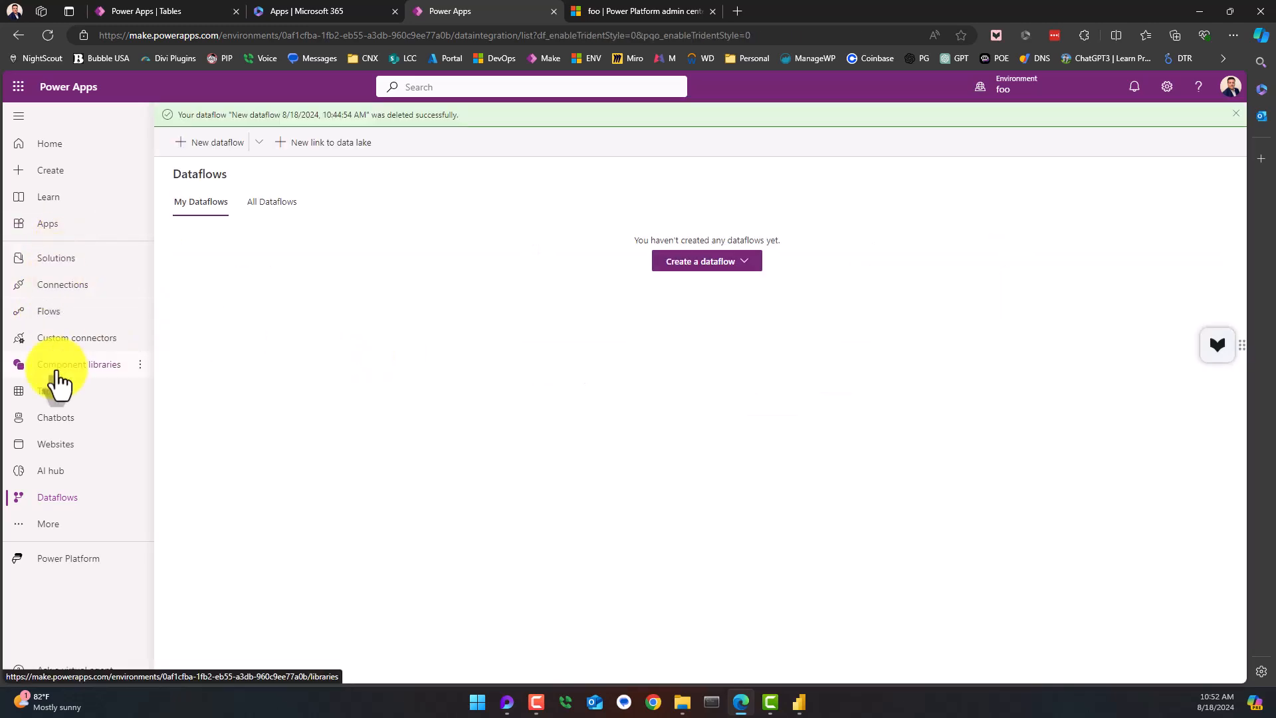
- Filter the environment's tables to custom ones and open the Excel Data table
{"action": "left_click", "coordinate": [50, 392]}
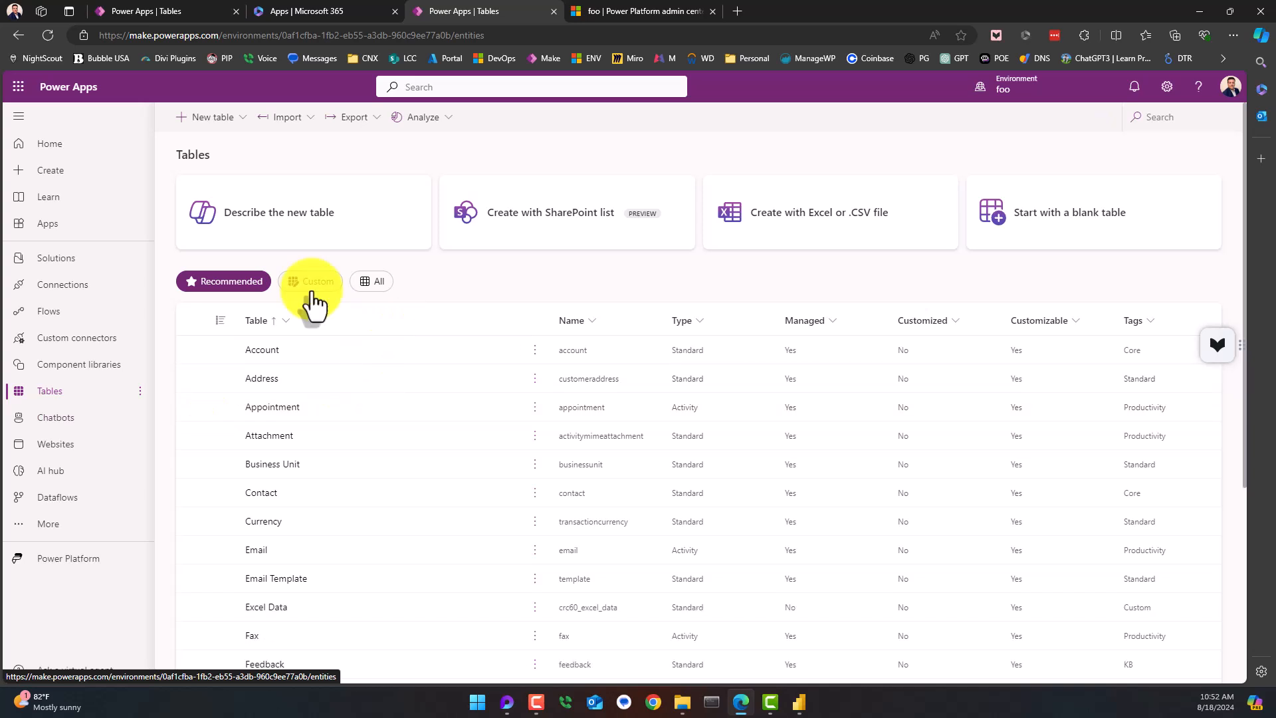
{"action": "left_click", "coordinate": [326, 285]}
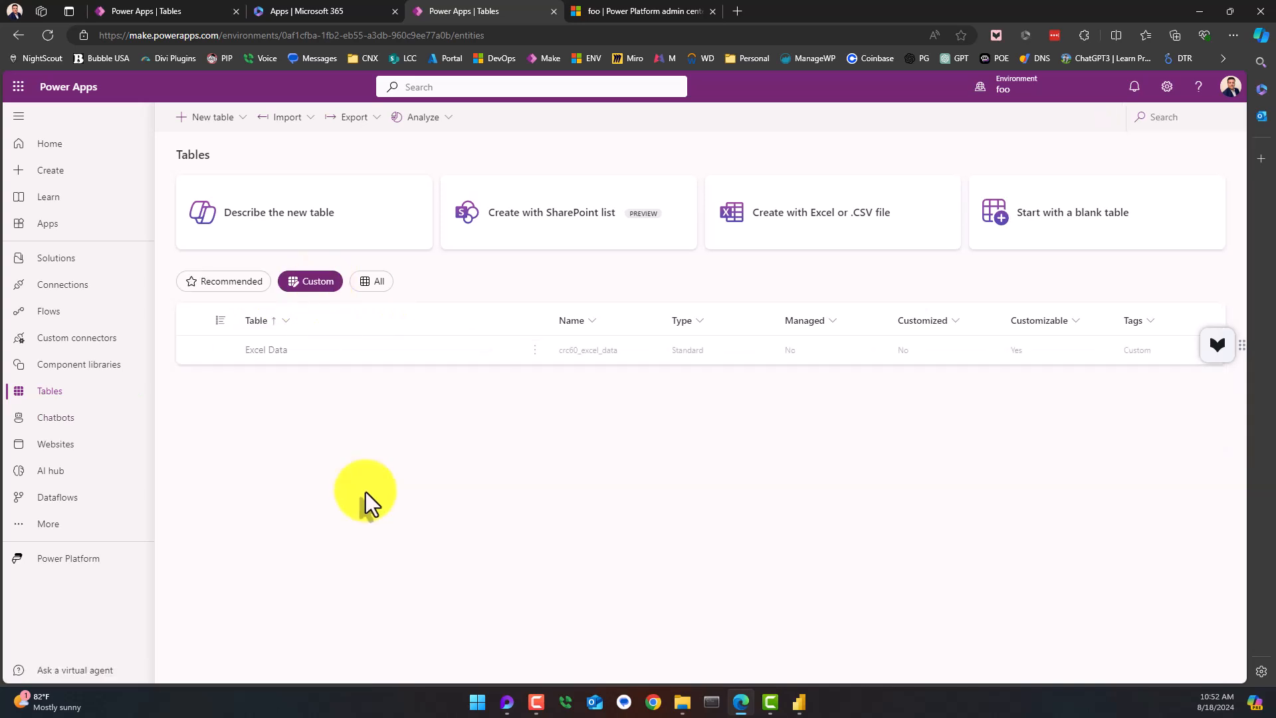
{"action": "left_click", "coordinate": [266, 354]}
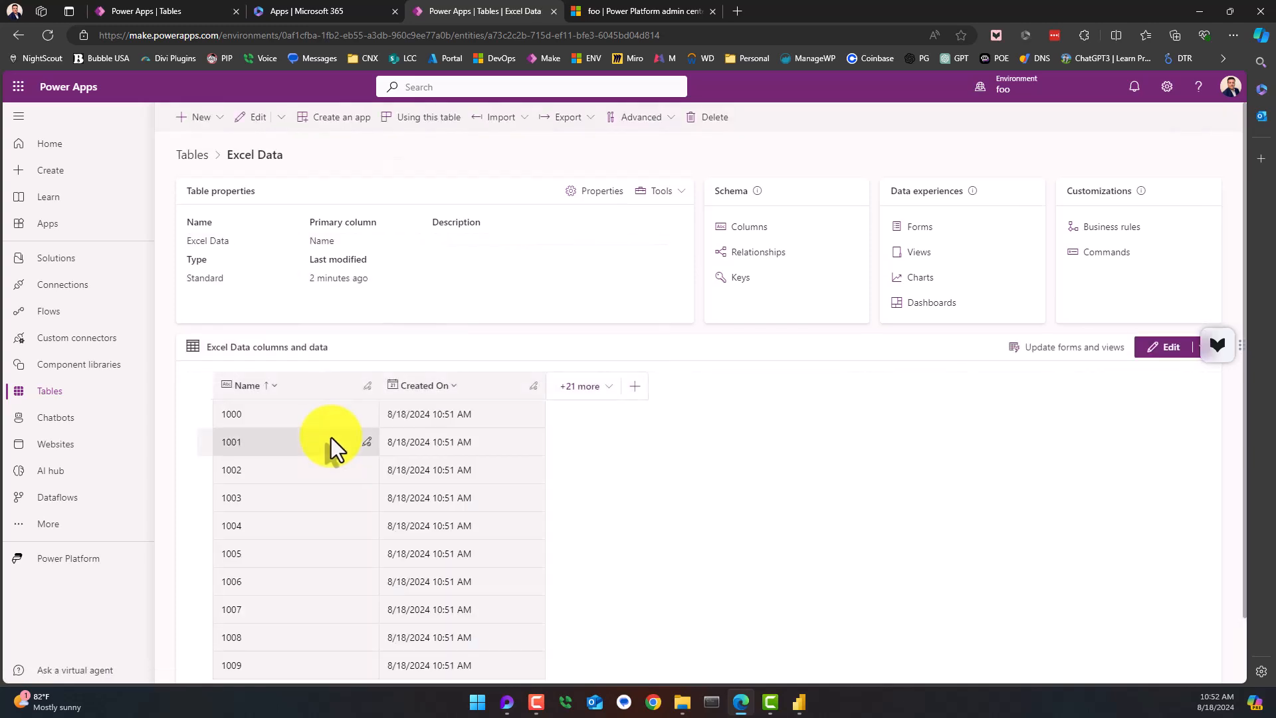
- Show the existing email, first_name, id and last_name columns in the Excel Data table
{"action": "left_click", "coordinate": [596, 399]}
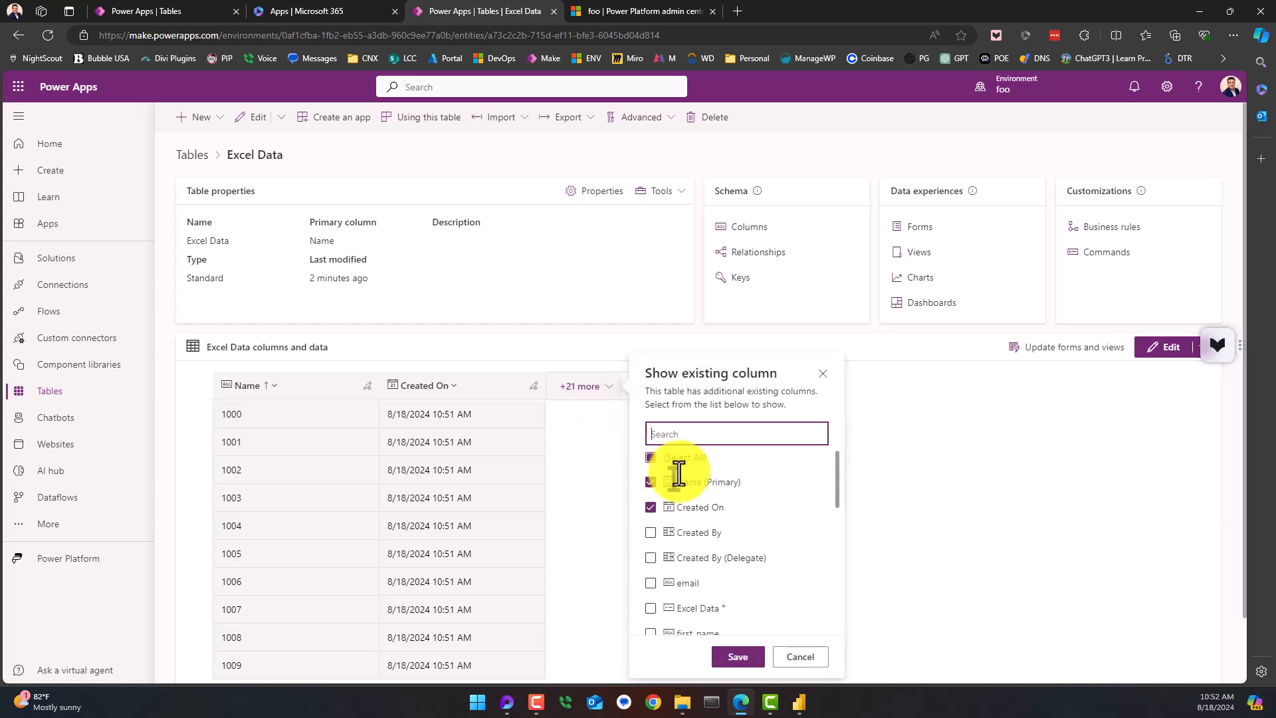
{"action": "scroll", "coordinate": [683, 560], "scroll_direction": "down", "scroll_amount": 1}
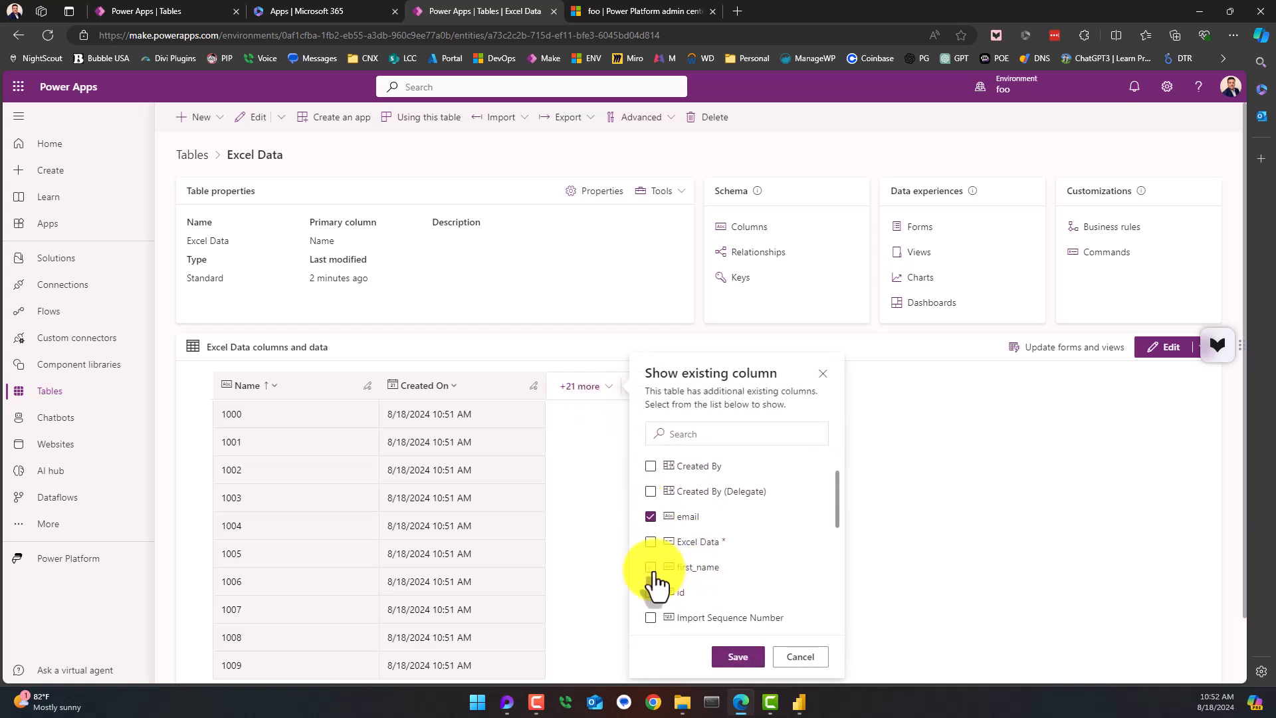
{"action": "left_click", "coordinate": [652, 592]}
{"action": "scroll", "coordinate": [676, 592], "scroll_direction": "down", "scroll_amount": 2}
{"action": "left_click", "coordinate": [651, 512]}
{"action": "scroll", "coordinate": [709, 589], "scroll_direction": "down", "scroll_amount": 2}
{"action": "scroll", "coordinate": [712, 588], "scroll_direction": "down", "scroll_amount": 2}
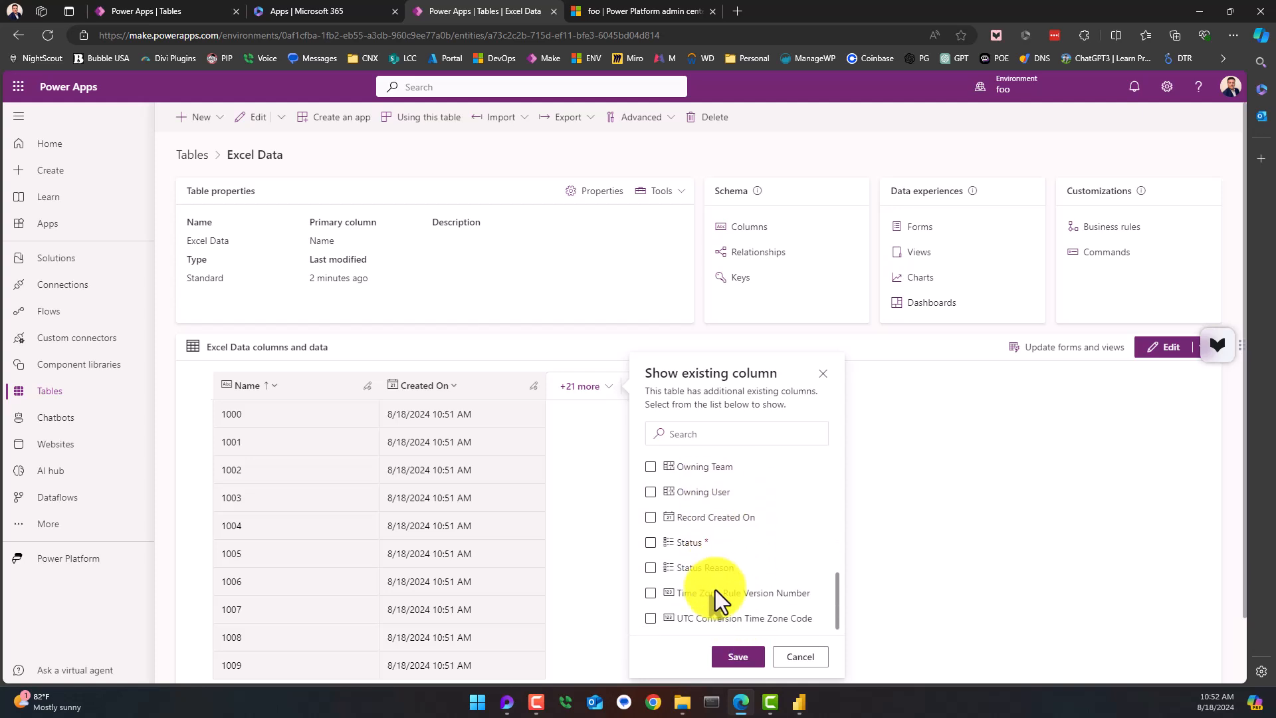
{"action": "left_click", "coordinate": [739, 658]}
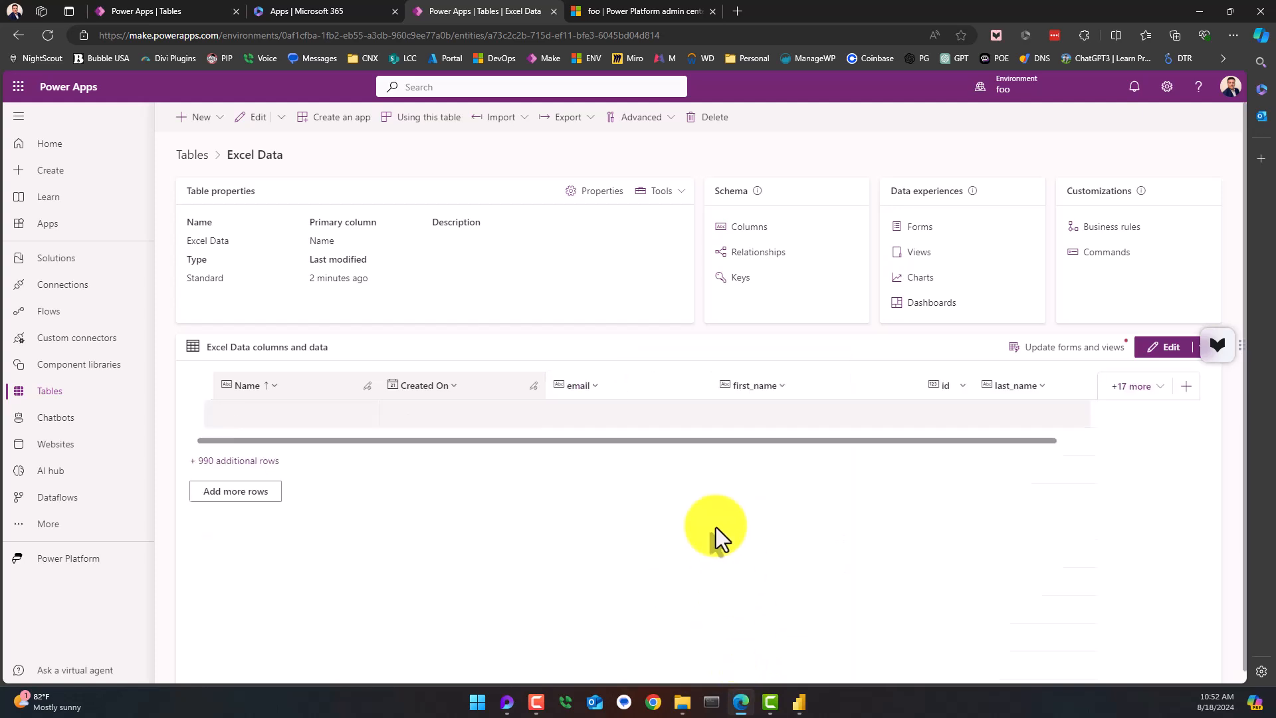
- Hide the Name column of the Excel Data table and move the id column to the front
{"action": "right_click", "coordinate": [314, 390]}
{"action": "left_click", "coordinate": [315, 389]}
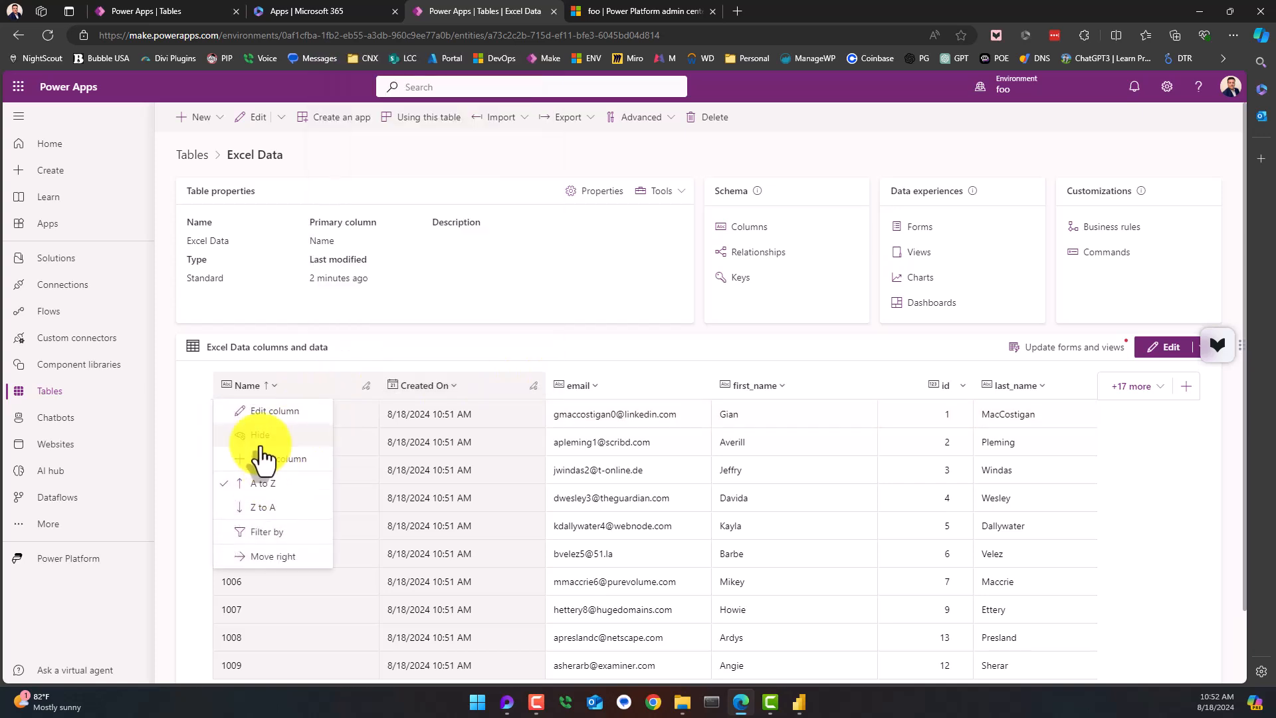
{"action": "left_click", "coordinate": [312, 435]}
{"action": "left_click_drag", "start_coordinate": [758, 389], "coordinate": [279, 393]}
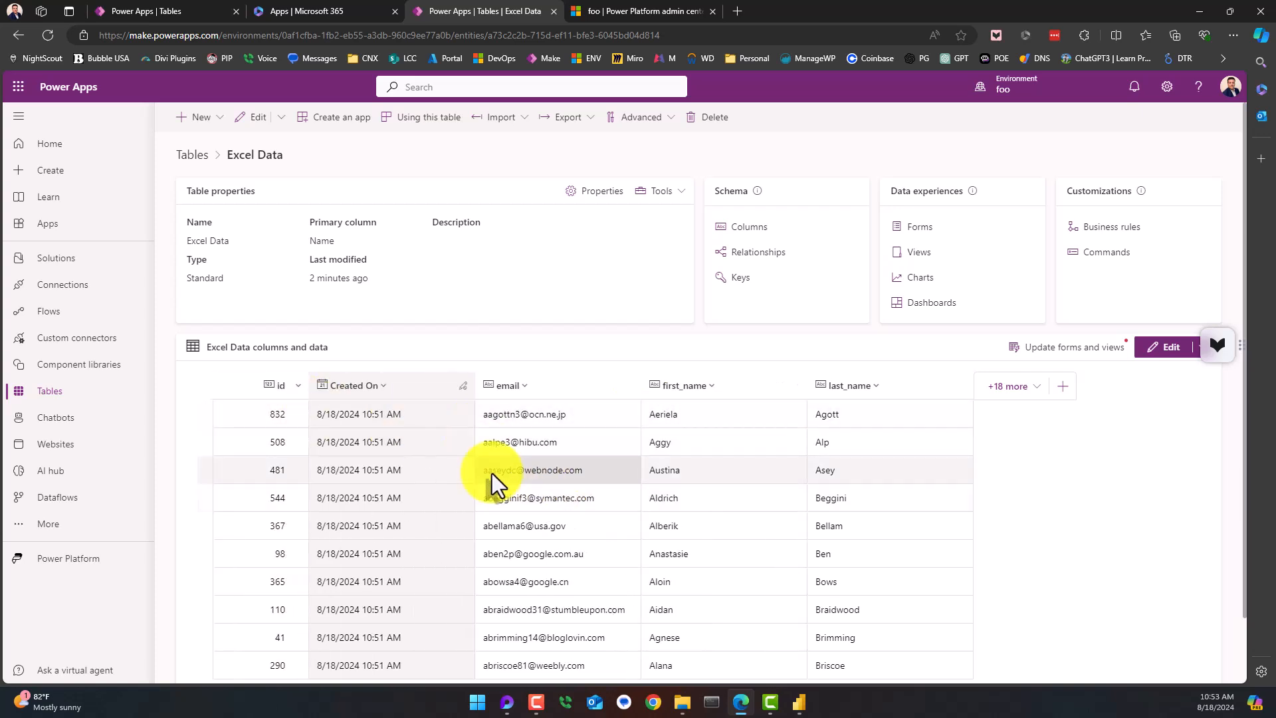
- Sort the Excel Data rows by the id column from smaller to larger and review the sorted records
{"action": "left_click", "coordinate": [291, 387]}
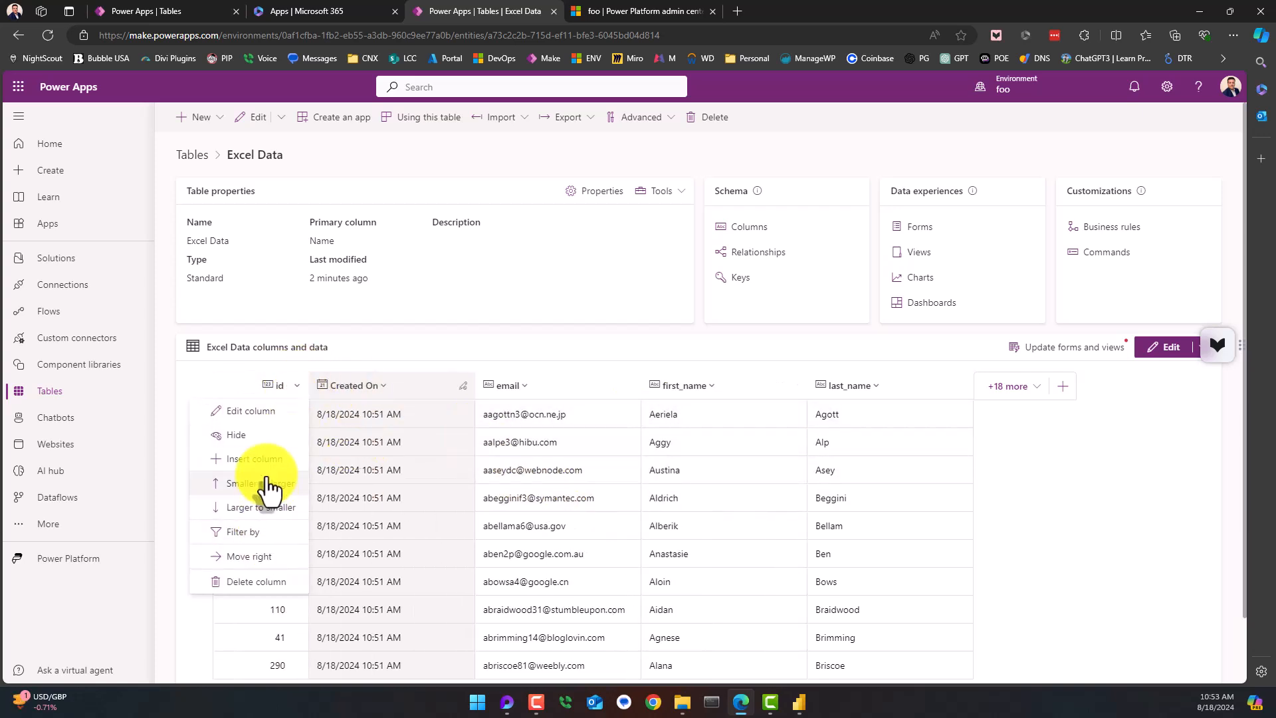
{"action": "left_click", "coordinate": [269, 485]}
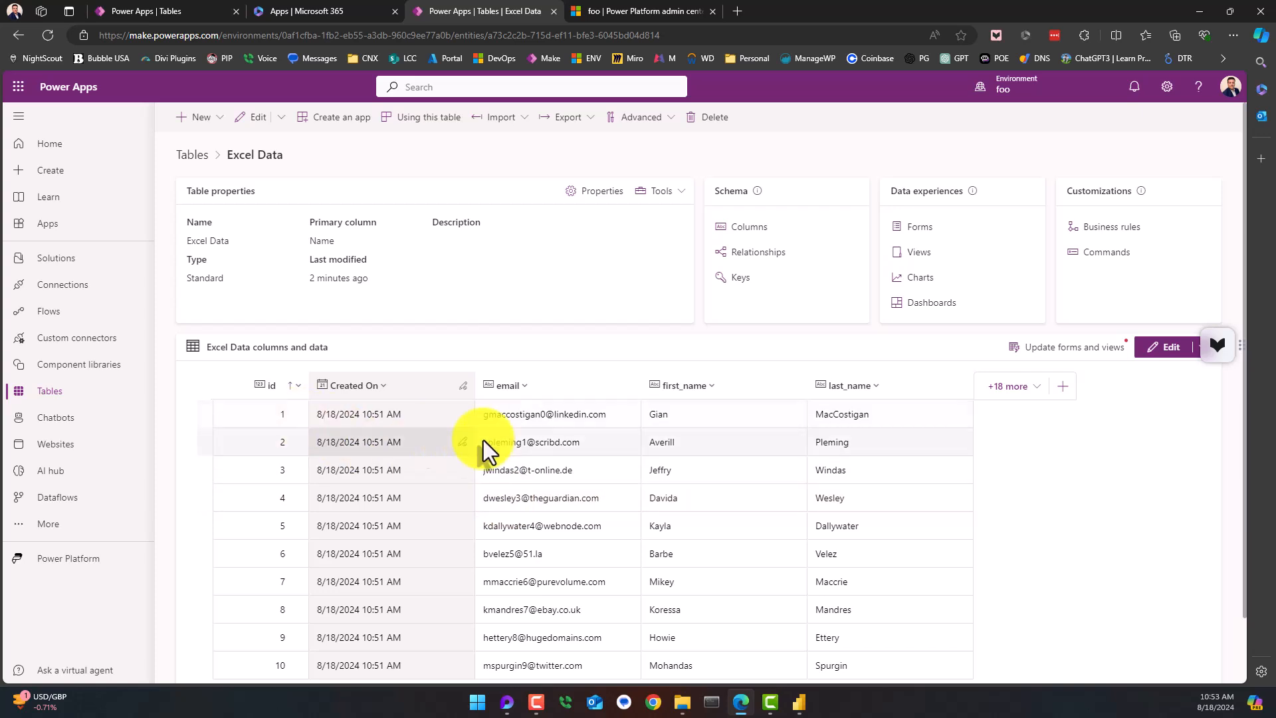
{"action": "scroll", "coordinate": [320, 446], "scroll_direction": "down", "scroll_amount": 1}
{"action": "scroll", "coordinate": [319, 447], "scroll_direction": "up", "scroll_amount": 1}
{"action": "scroll", "coordinate": [302, 456], "scroll_direction": "down", "scroll_amount": 1}
{"action": "scroll", "coordinate": [302, 456], "scroll_direction": "up", "scroll_amount": 2}
{"action": "scroll", "coordinate": [377, 459], "scroll_direction": "down", "scroll_amount": 1}
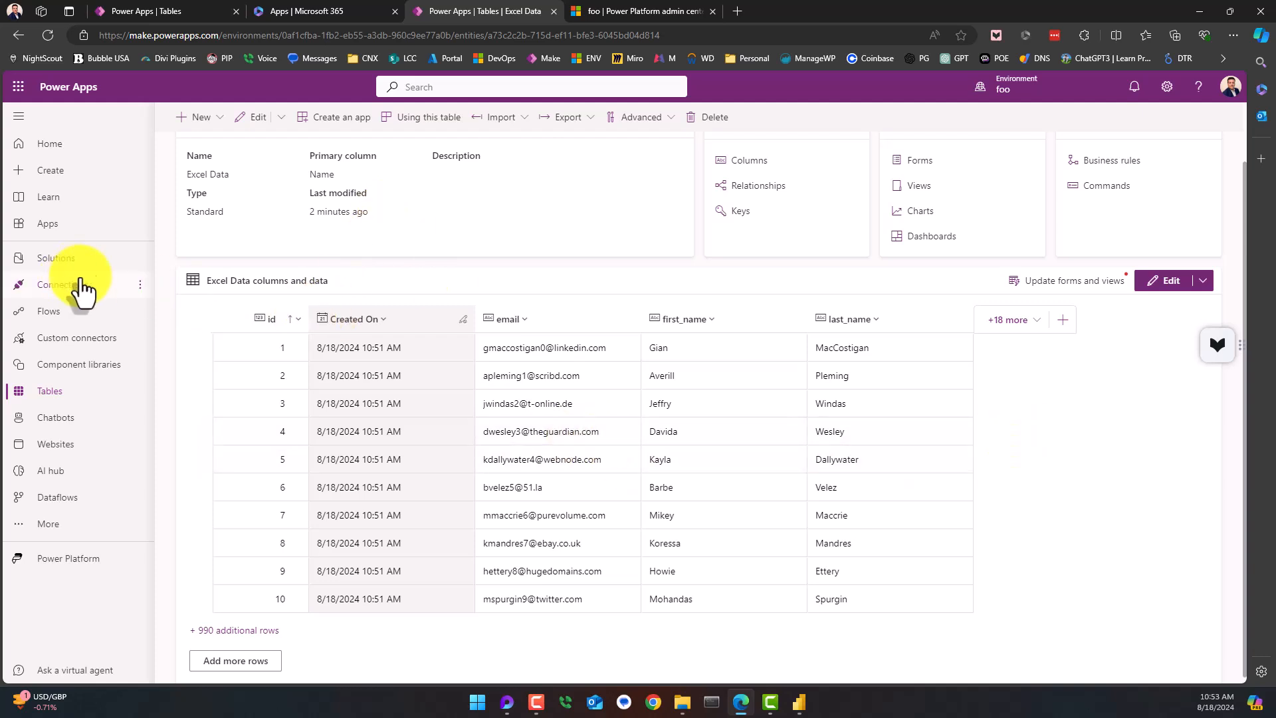
- Start a new data import from the environment's tables, using a JSON file as the data source
{"action": "left_click", "coordinate": [48, 393]}
{"action": "left_click", "coordinate": [293, 118]}
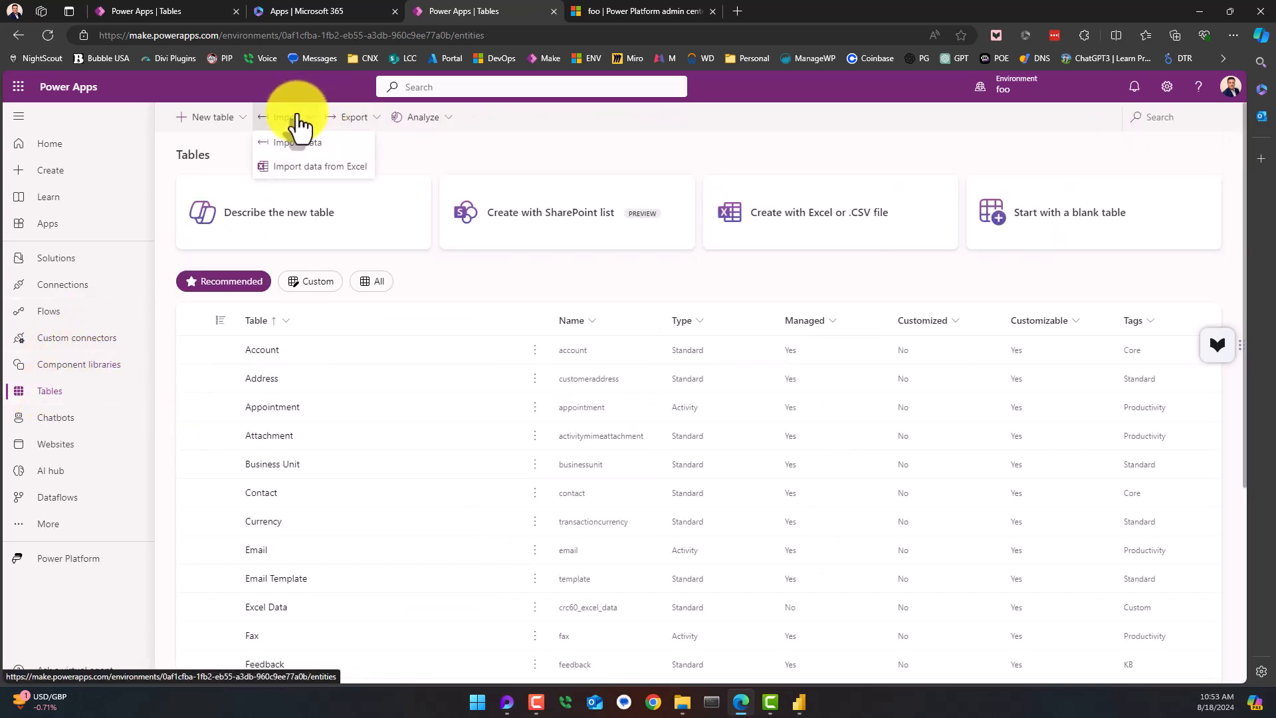
{"action": "left_click", "coordinate": [290, 145]}
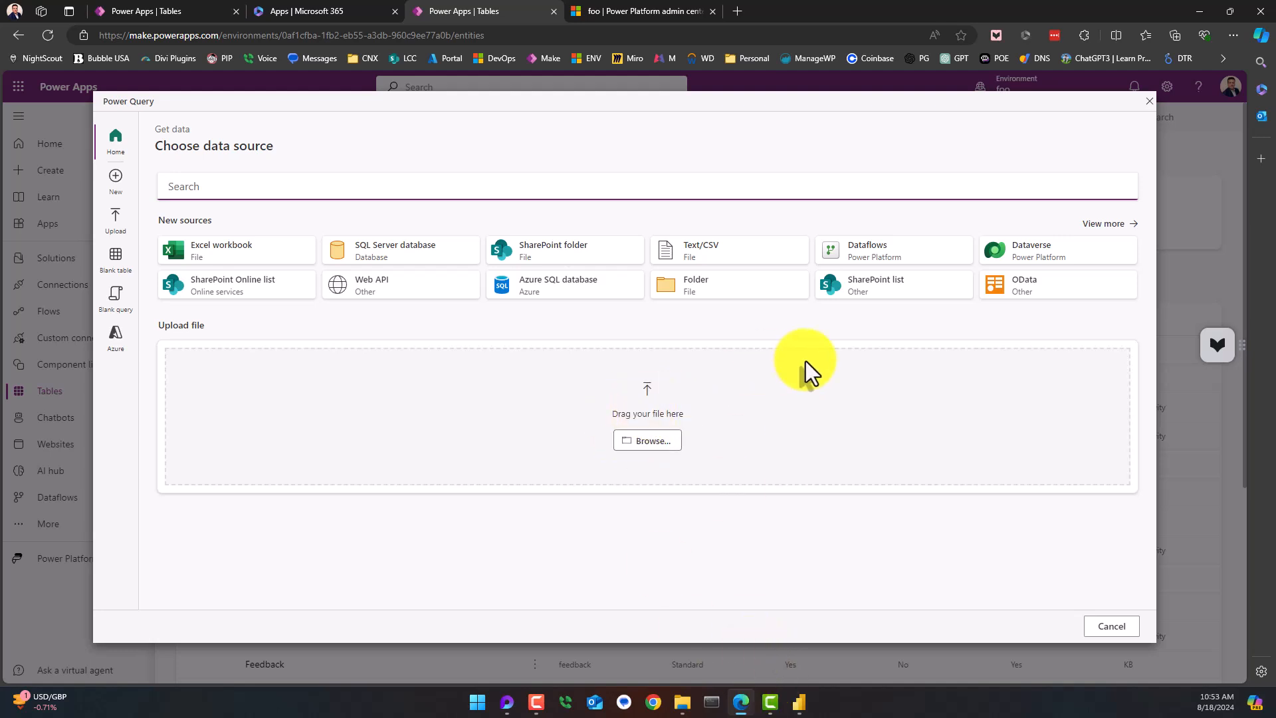
{"action": "left_click", "coordinate": [1109, 224]}
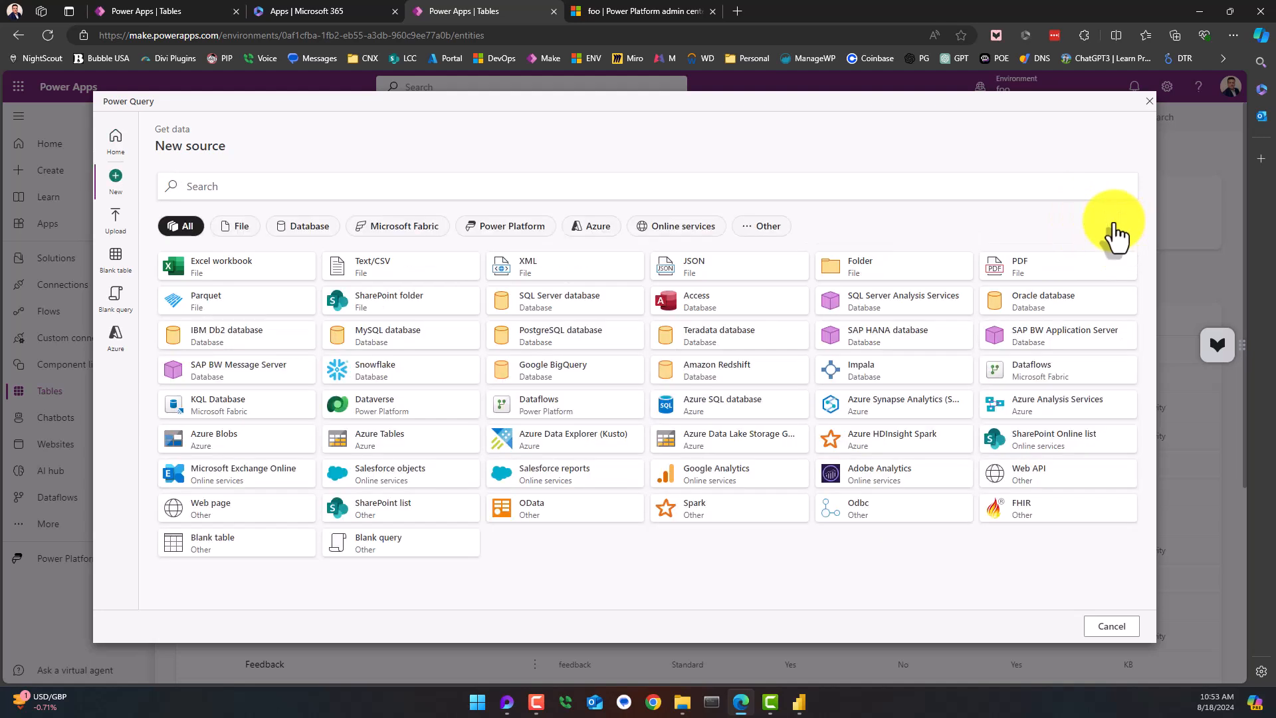
{"action": "left_click", "coordinate": [695, 268]}
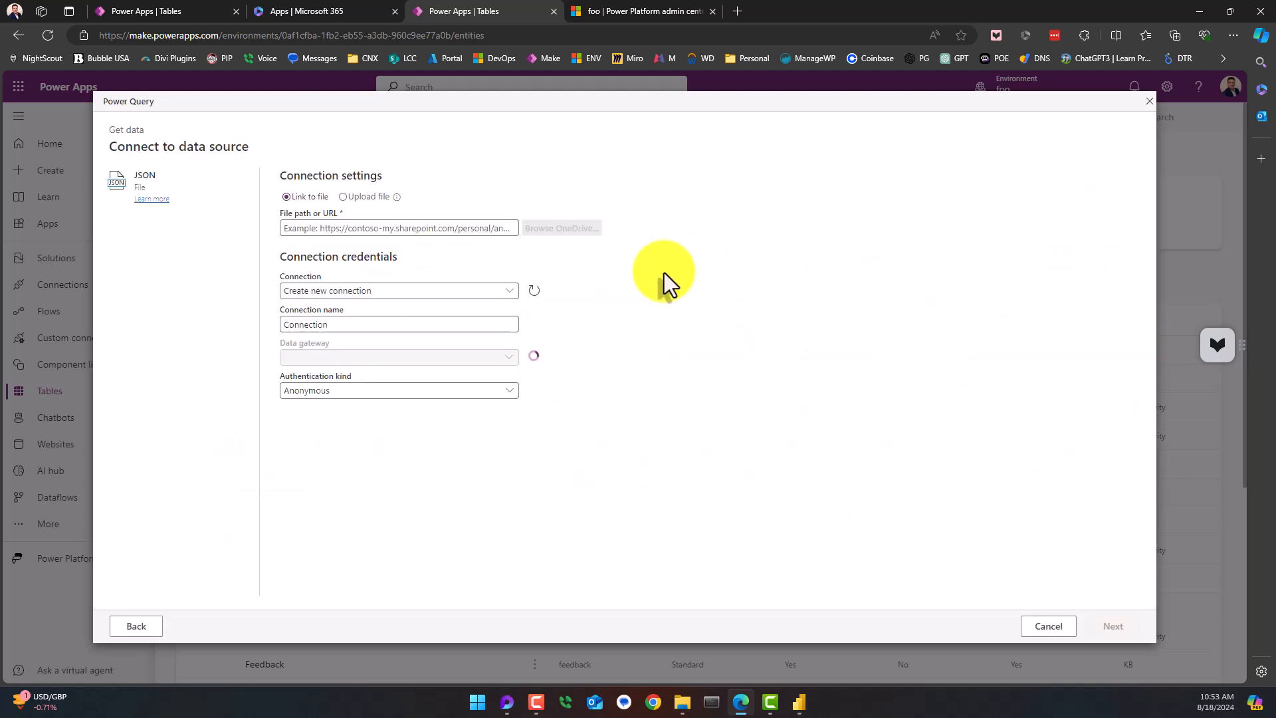
- Upload DEMO_DATA_VIDEO.json as the source file and load it into the Power Query editor with the existing connection
{"action": "left_click", "coordinate": [343, 196]}
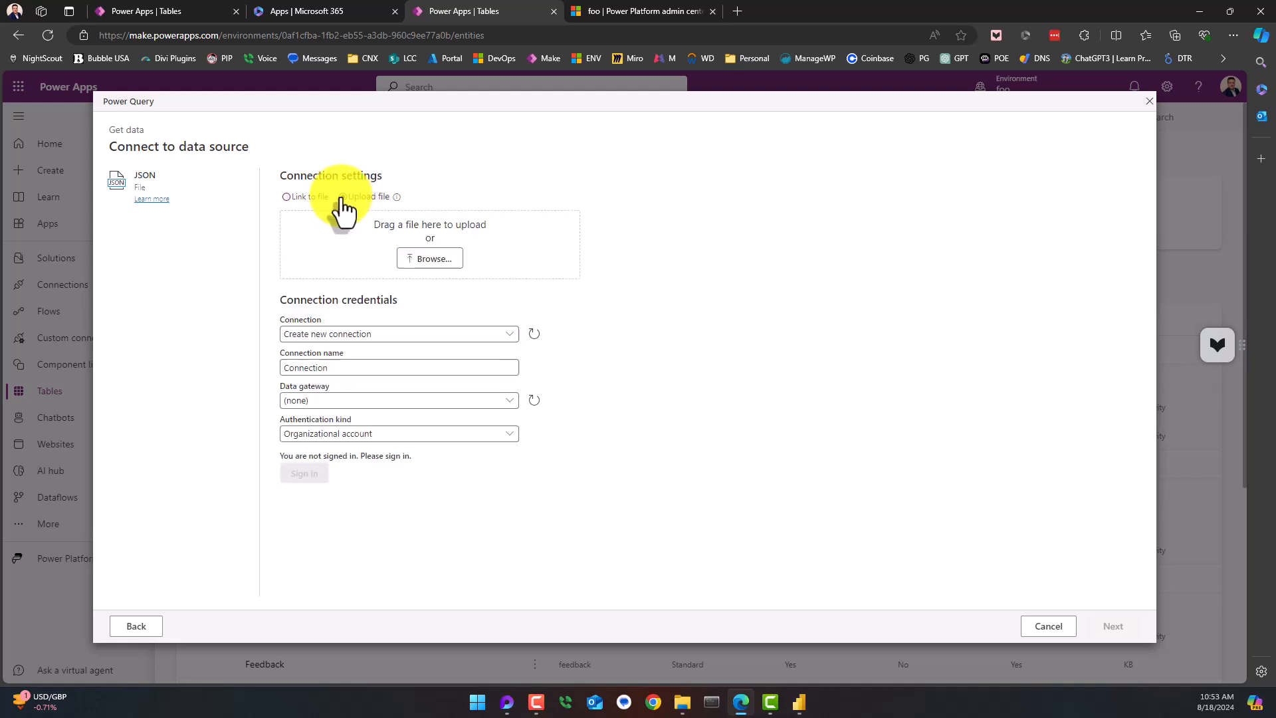
{"action": "left_click", "coordinate": [426, 260]}
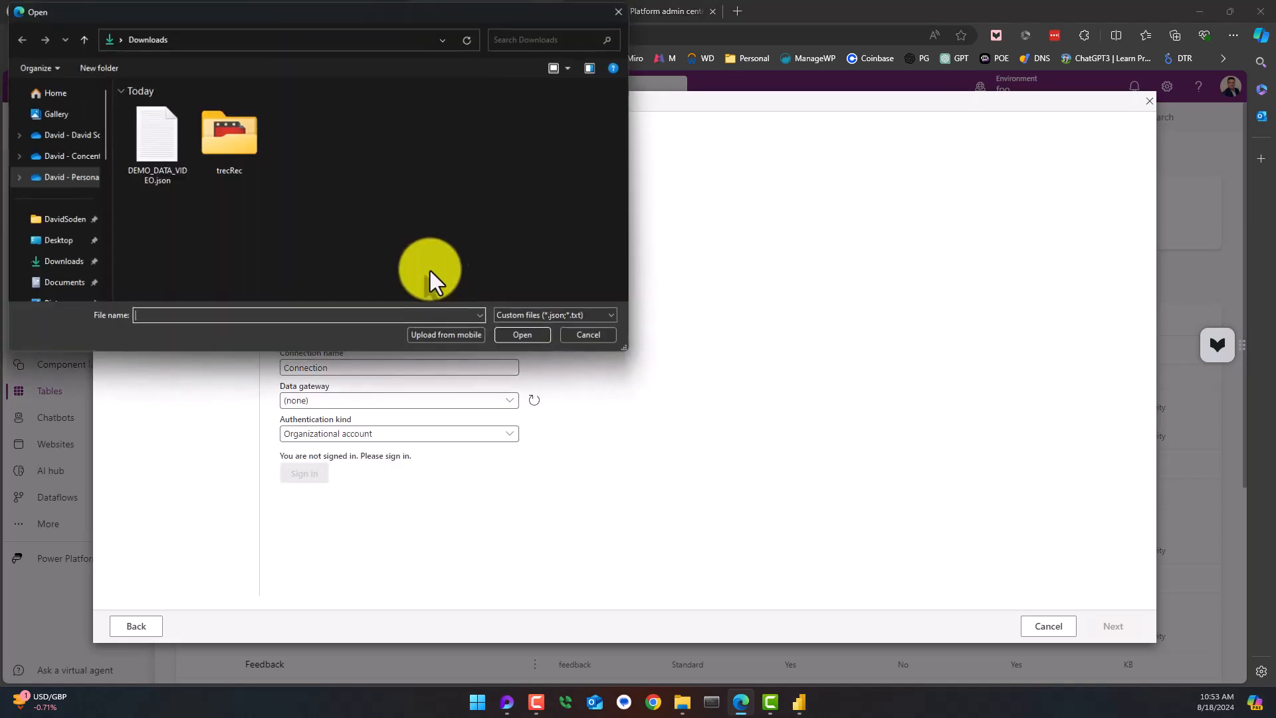
{"action": "left_click", "coordinate": [157, 146]}
{"action": "left_click", "coordinate": [524, 337]}
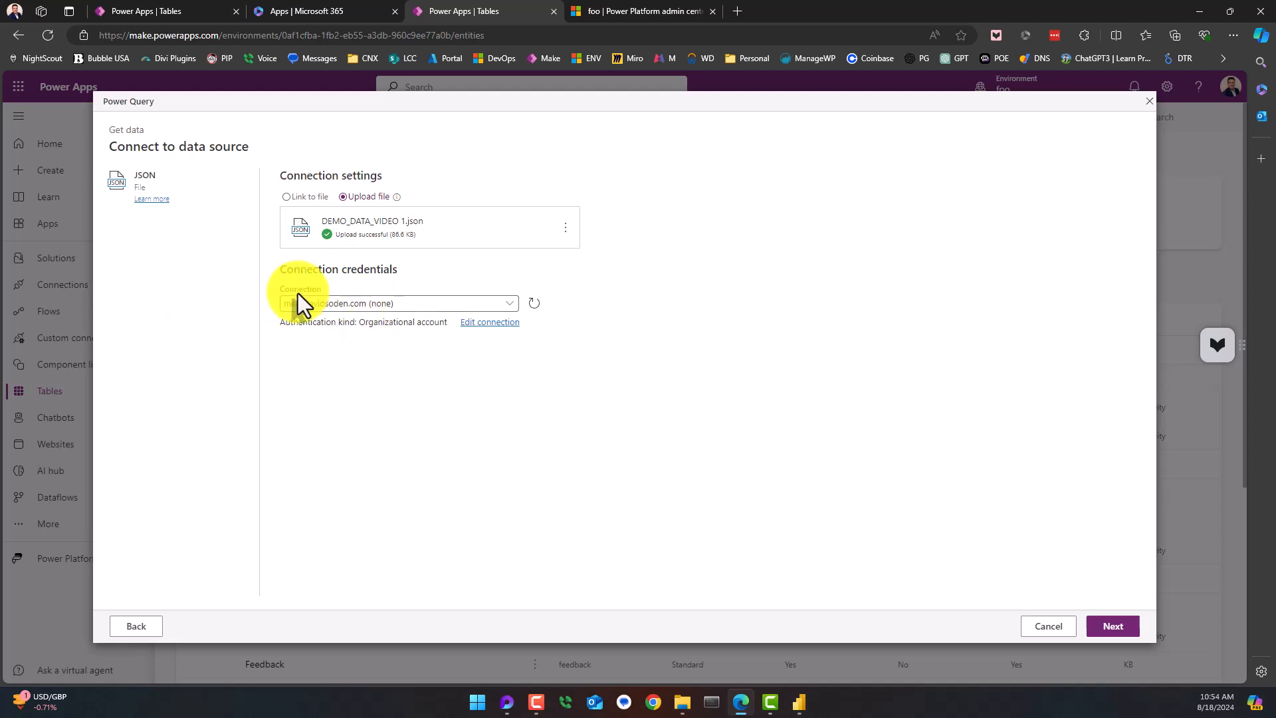
{"action": "left_click", "coordinate": [1114, 628]}
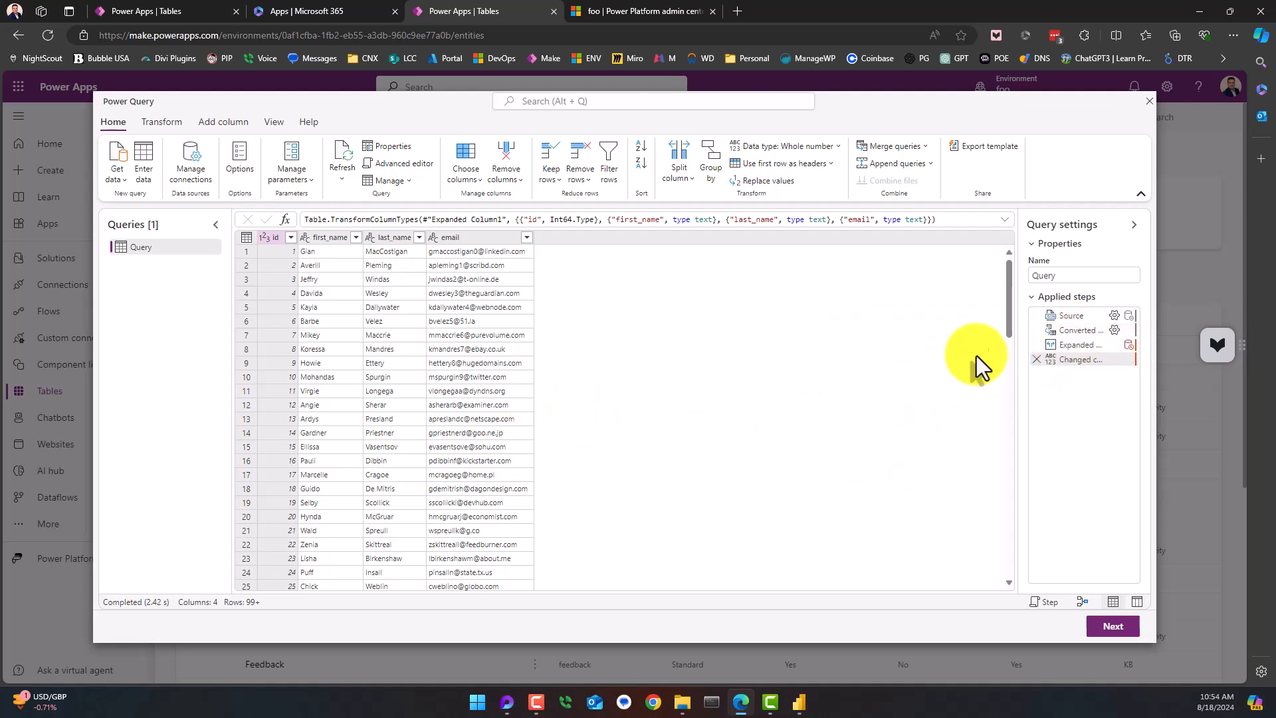
- Proceed to the table mapping and set the new destination table's name to JSON_TABLE
{"action": "mouse_move", "coordinate": [1077, 342]}
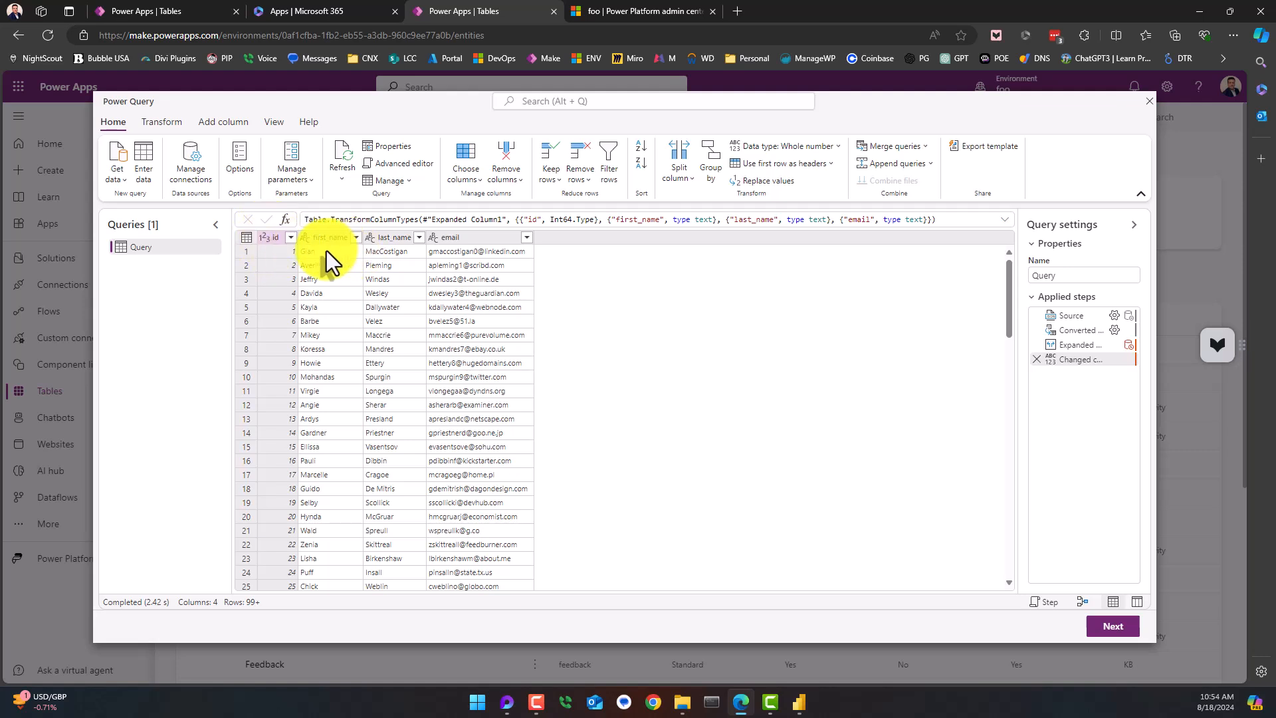
{"action": "left_click", "coordinate": [1114, 626]}
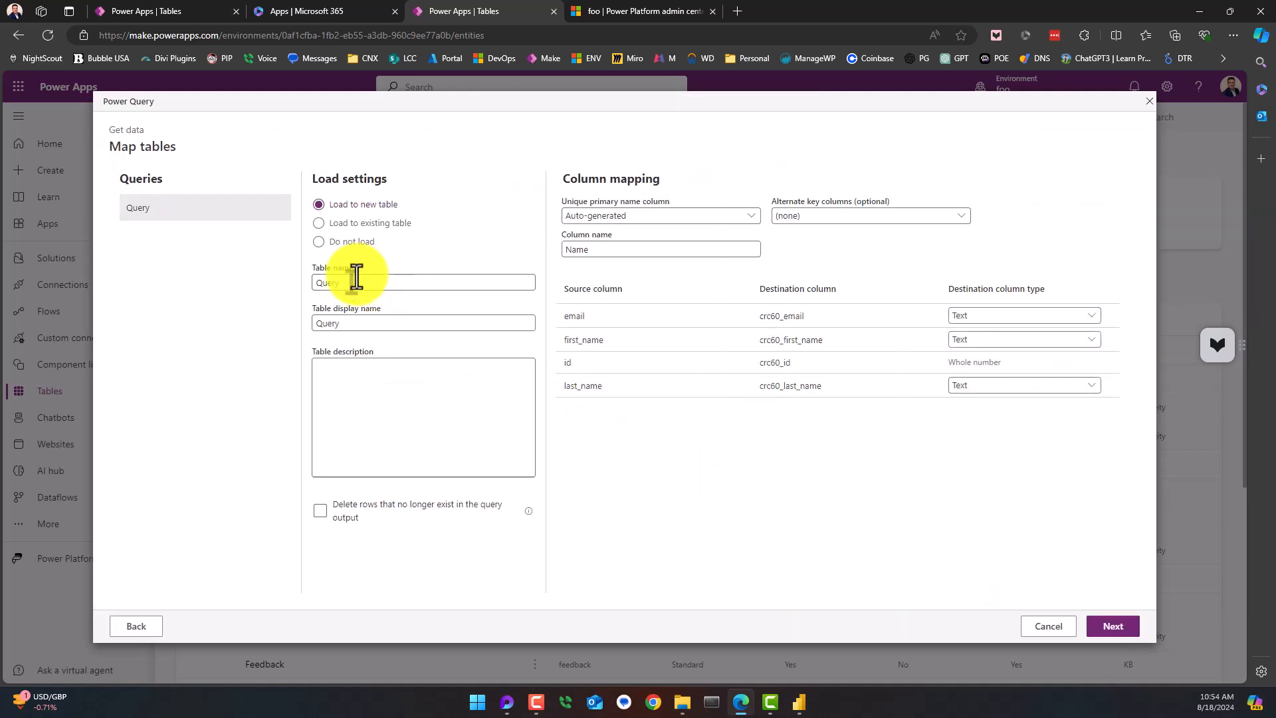
{"action": "double_click", "coordinate": [342, 282]}
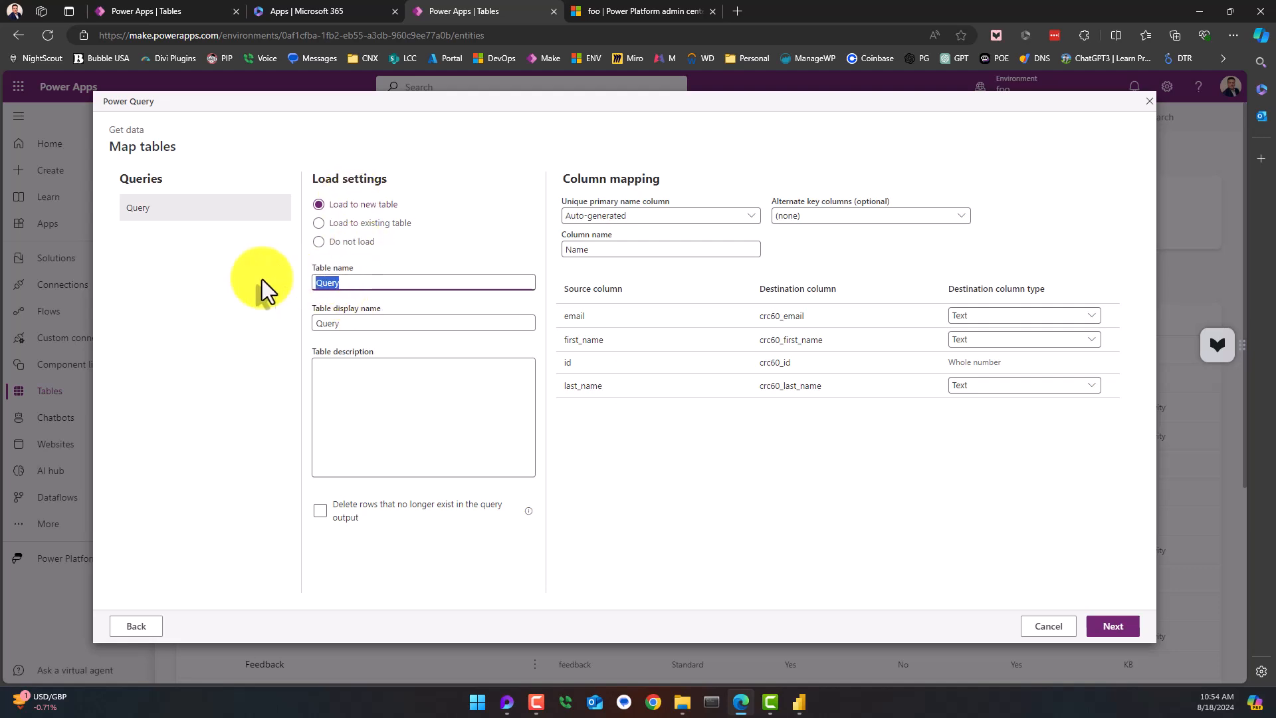
{"action": "type", "text": "JSONT"}
{"action": "key", "text": "BackSpace"}
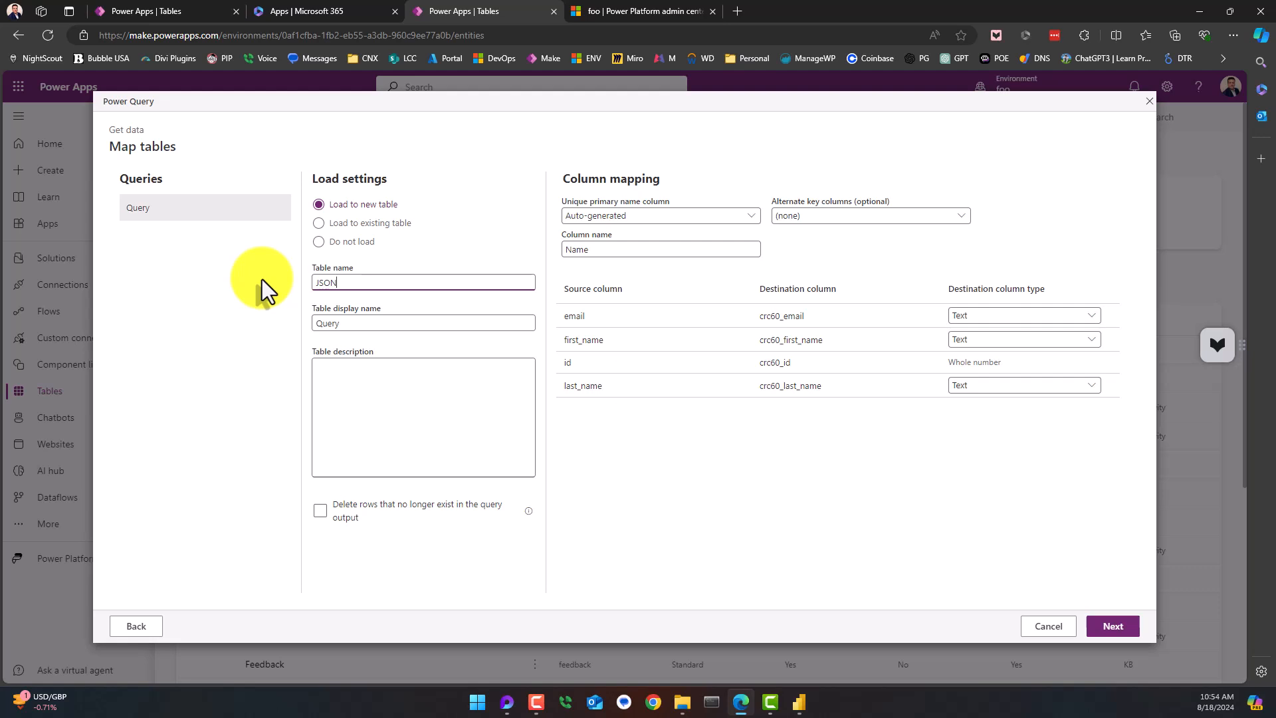
{"action": "type", "text": "_TABLE"}
{"action": "key", "text": "ctrl+a"}
{"action": "key", "text": "ctrl+c"}
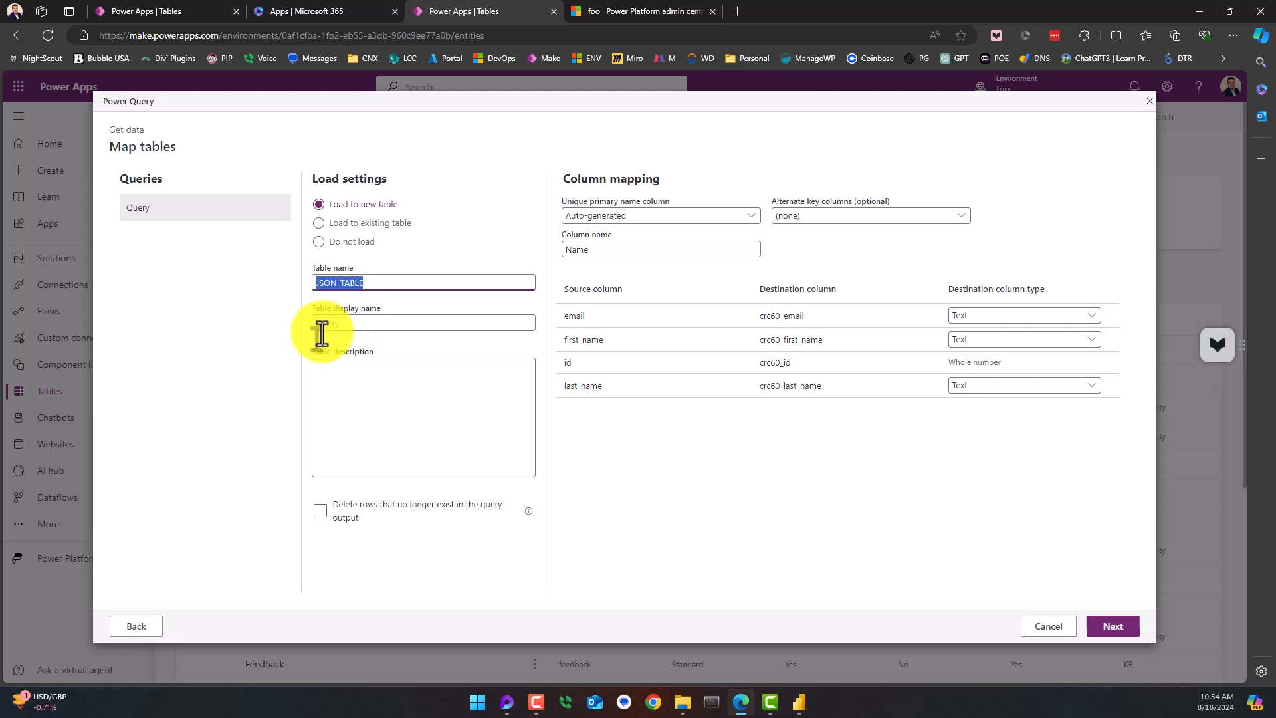
- Set the table display name to JSON TABLE and publish the import with manual refresh
{"action": "key", "text": "Tab"}
{"action": "key", "text": "ctrl+v"}
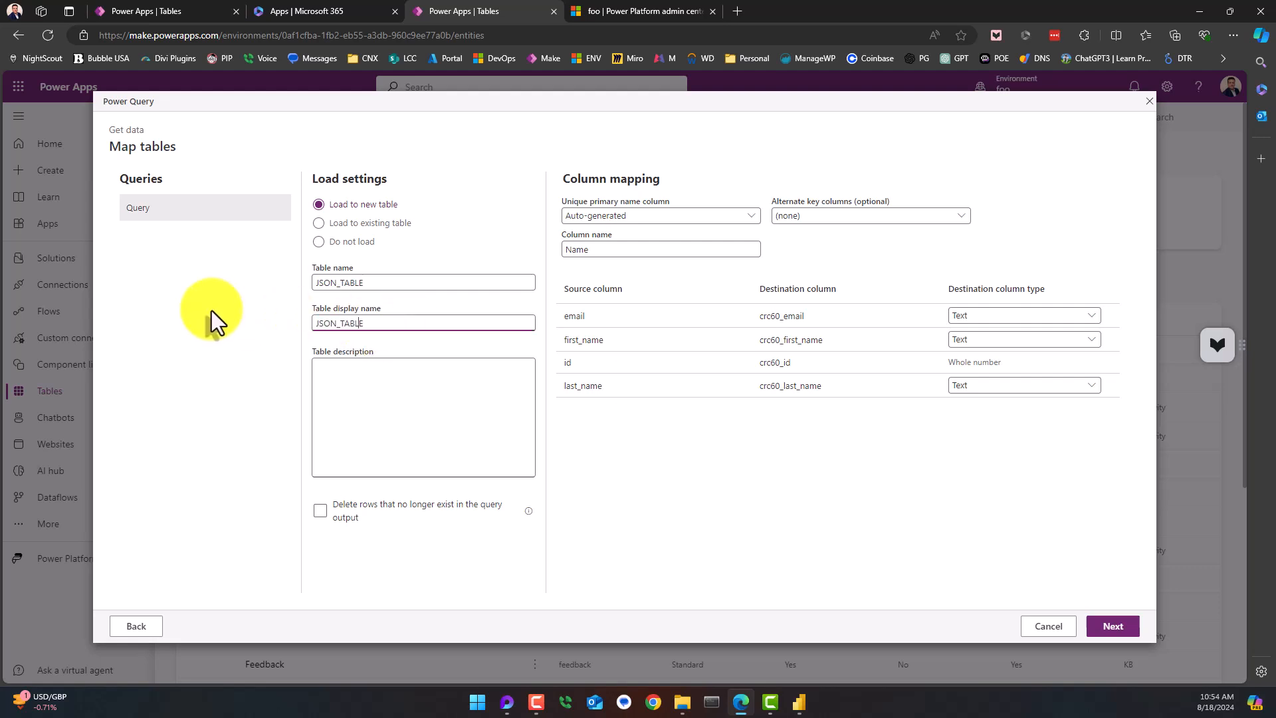
{"action": "key", "text": "Left"}
{"action": "key", "text": "BackSpace"}
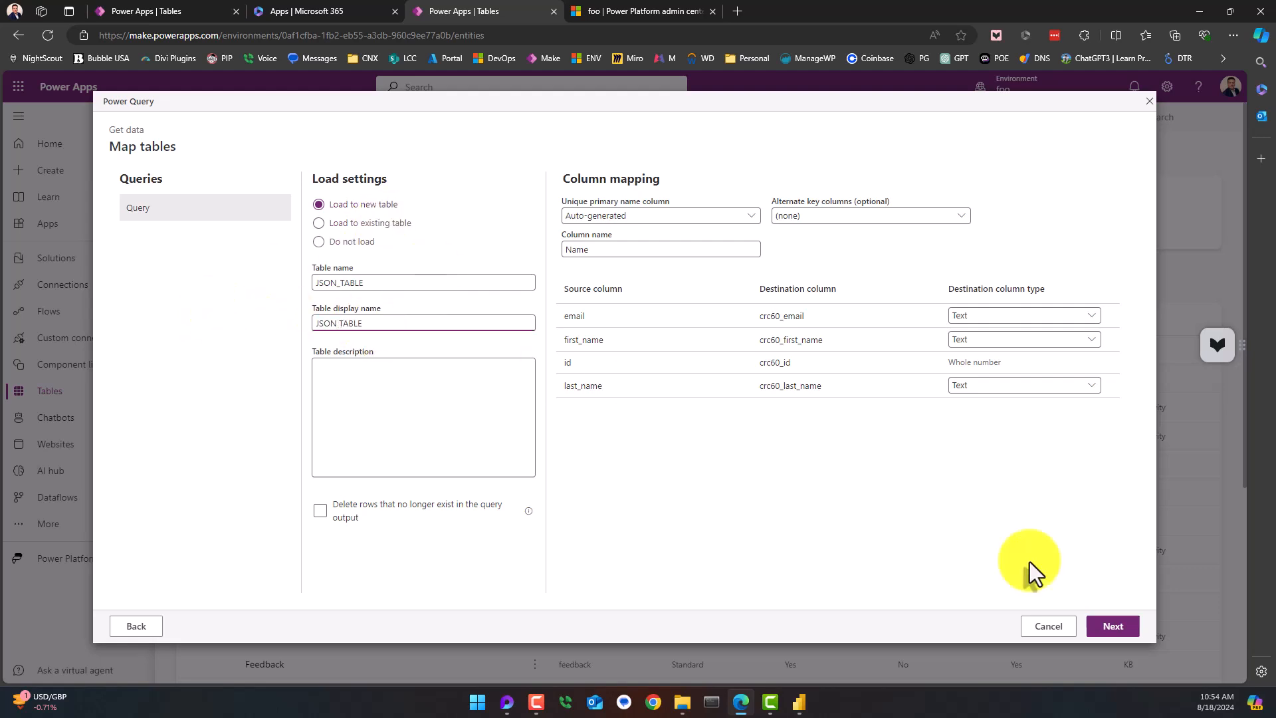
{"action": "left_click", "coordinate": [1114, 627]}
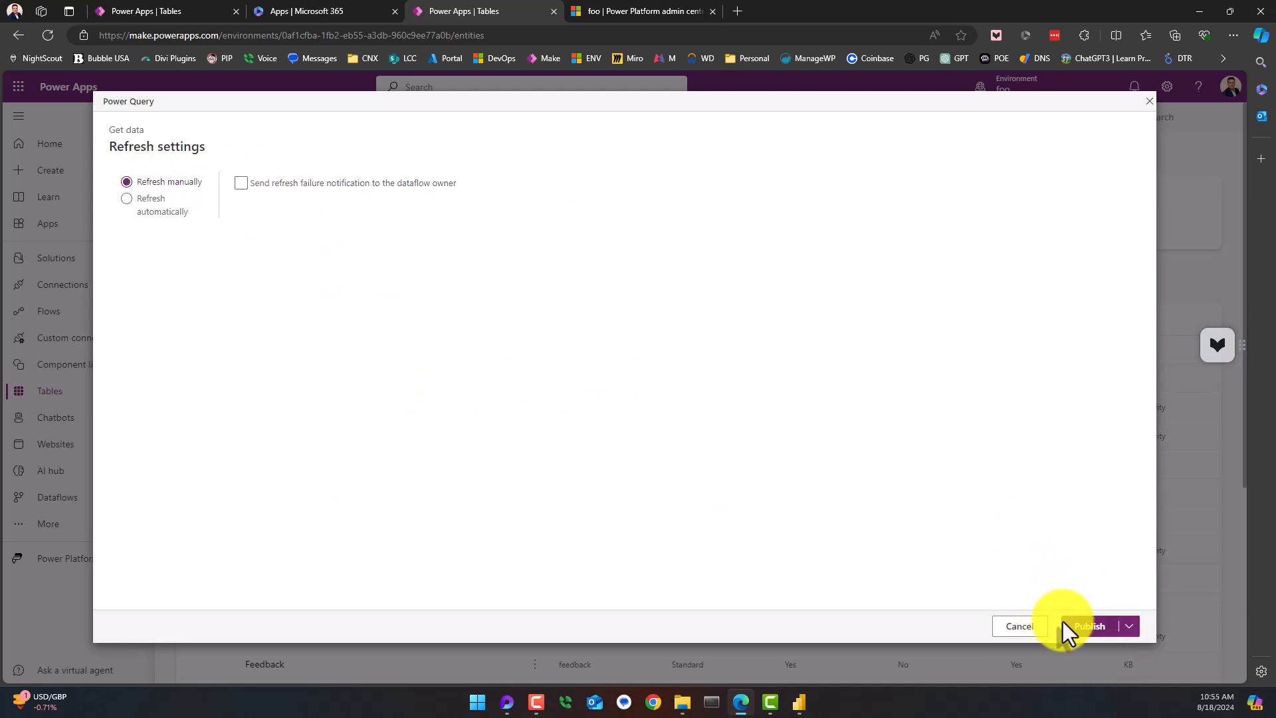
{"action": "left_click", "coordinate": [1084, 628]}
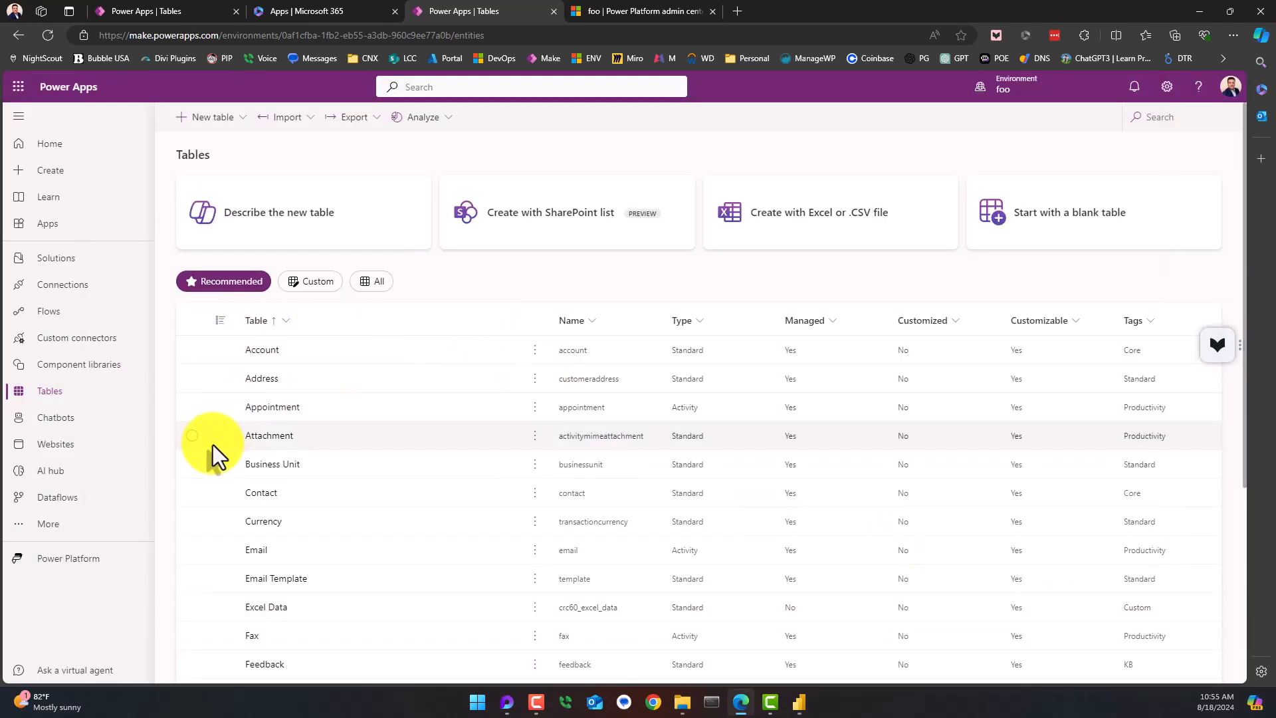
- Delete the dataflow published for the JSON import from the environment's dataflows and dismiss the notification
{"action": "left_click", "coordinate": [70, 498]}
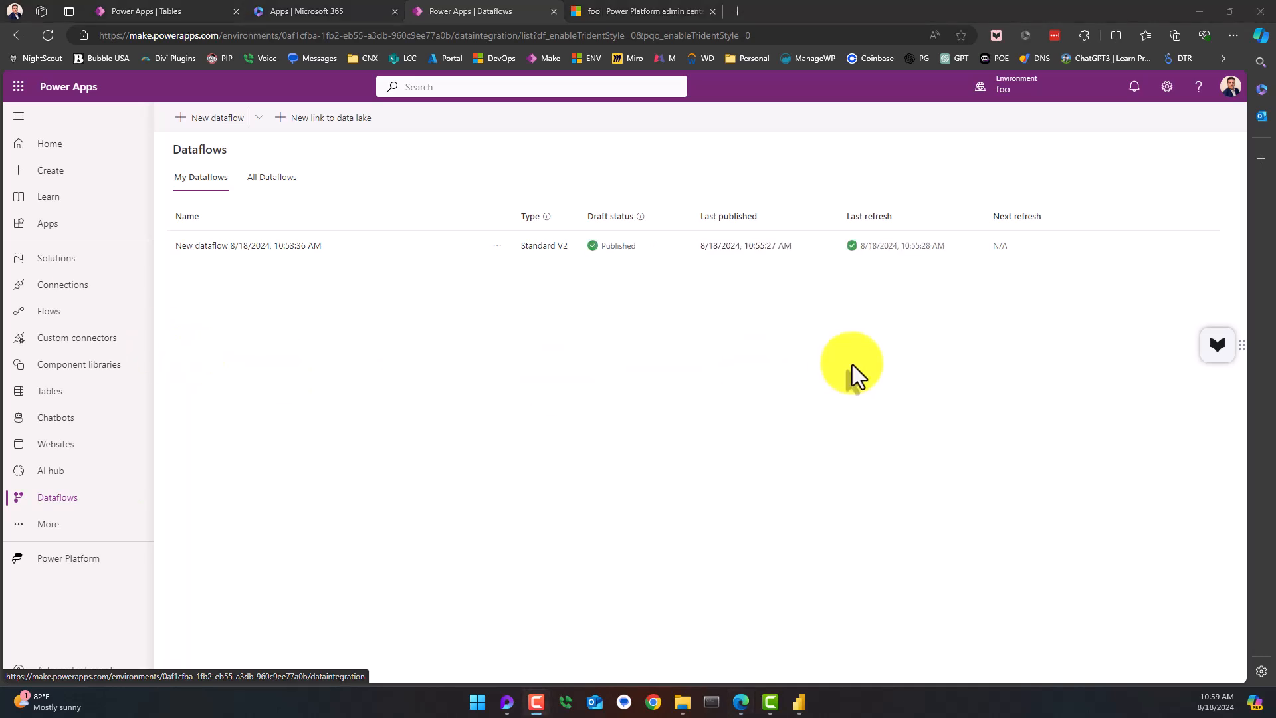
{"action": "left_click", "coordinate": [498, 245]}
{"action": "left_click", "coordinate": [522, 389]}
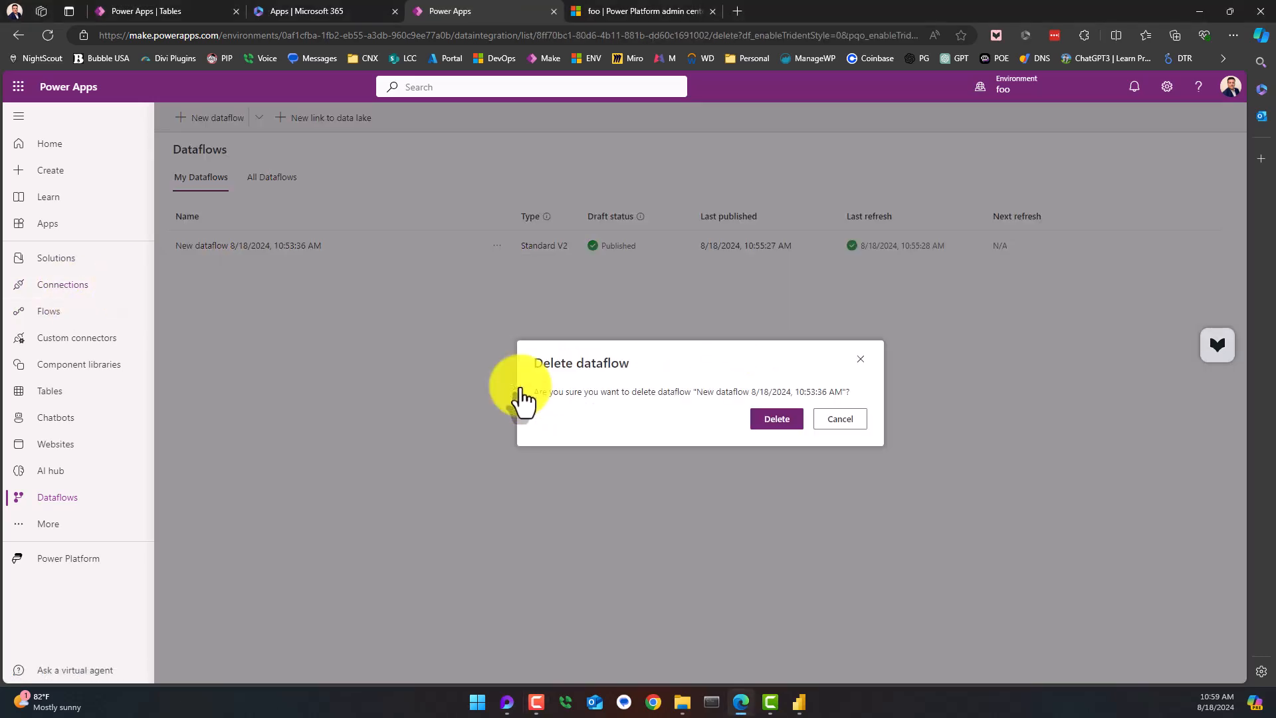
{"action": "left_click", "coordinate": [771, 422]}
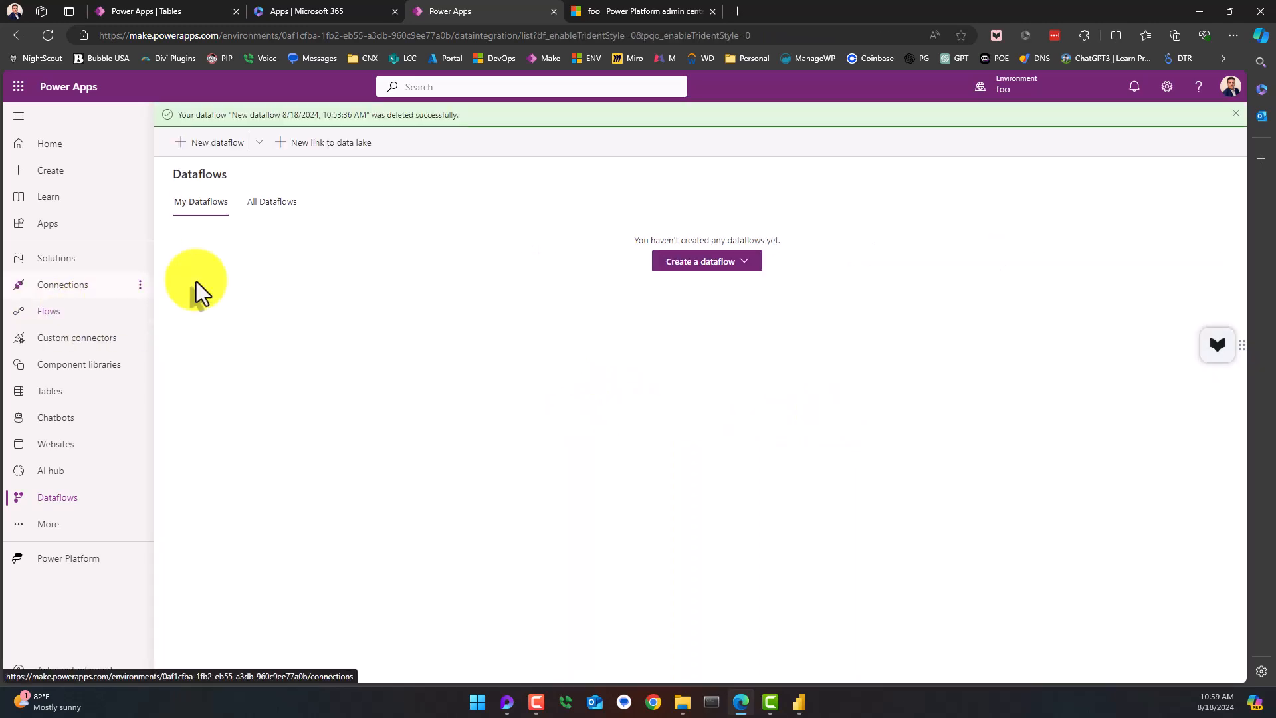
{"action": "left_click", "coordinate": [1236, 113]}
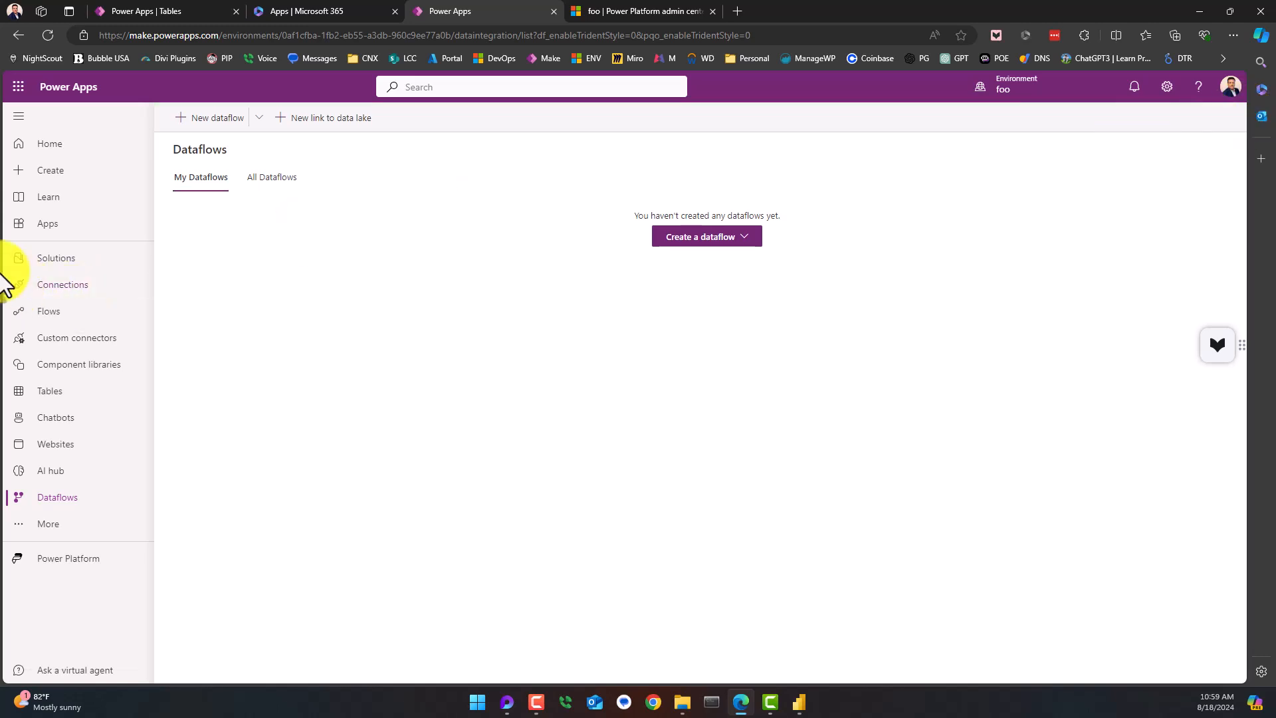
- Filter the environment's tables to custom ones and open JSON TABLE
{"action": "left_click", "coordinate": [50, 392]}
{"action": "left_click", "coordinate": [307, 285]}
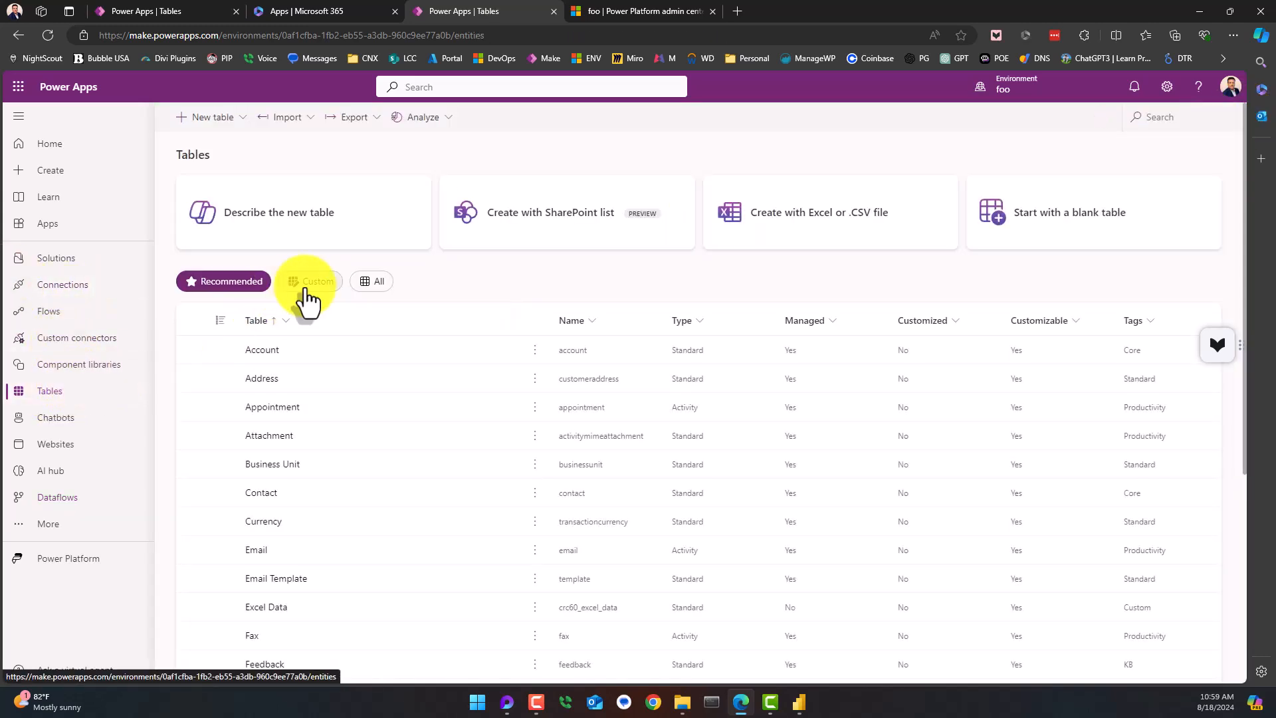
{"action": "left_click", "coordinate": [266, 386]}
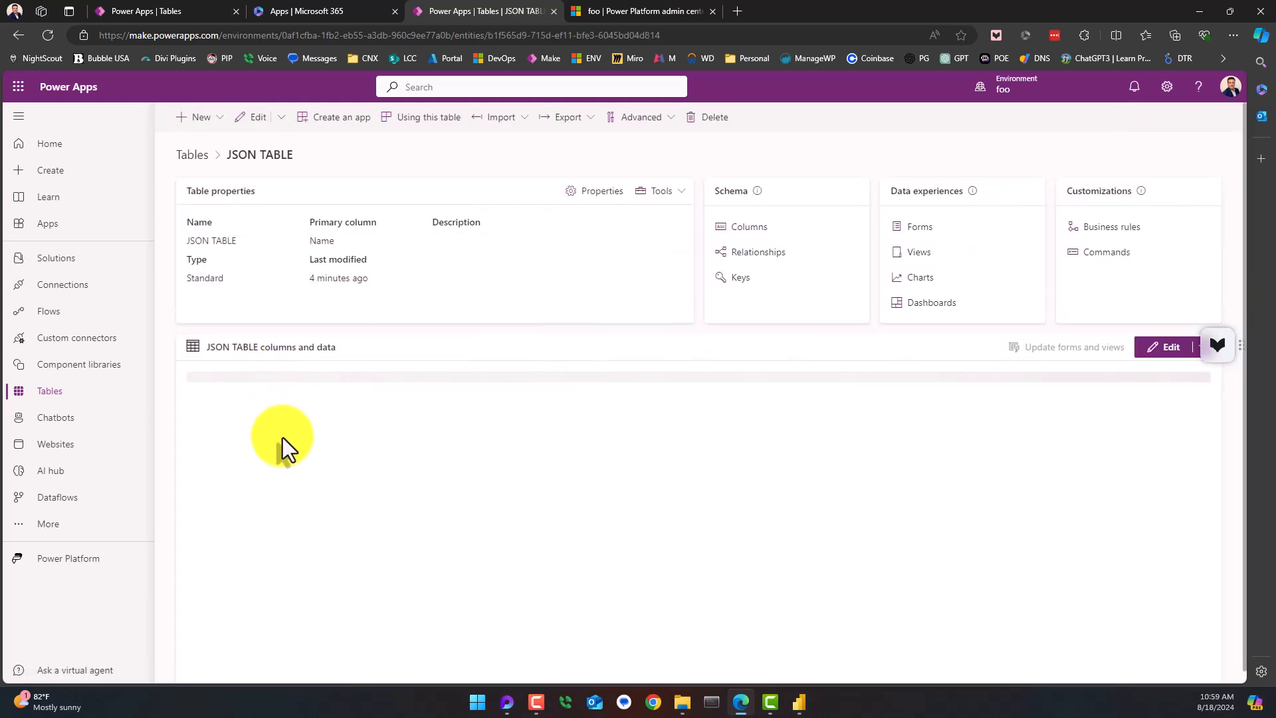
- Show the email, first_name, id and JSON TABLE columns in the table's data, and hide Name and Created On
{"action": "left_click", "coordinate": [585, 389]}
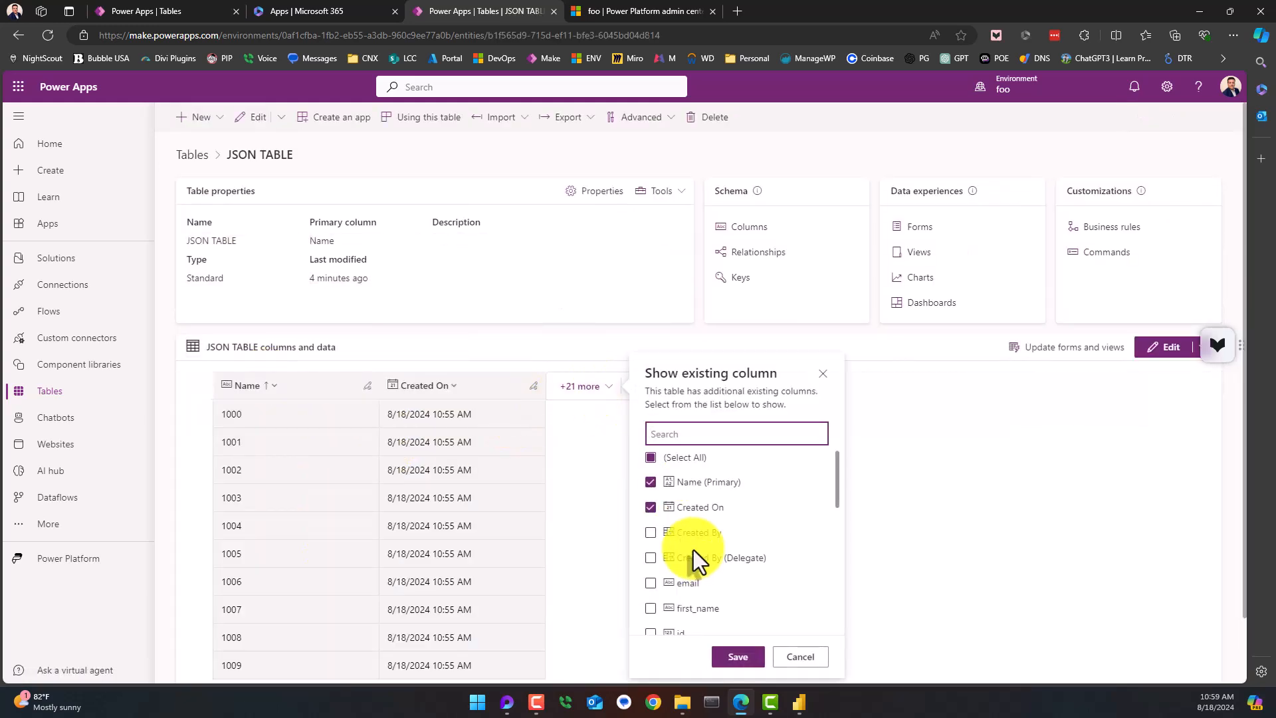
{"action": "left_click", "coordinate": [651, 584]}
{"action": "left_click", "coordinate": [651, 608]}
{"action": "scroll", "coordinate": [652, 608], "scroll_direction": "down", "scroll_amount": 2}
{"action": "left_click", "coordinate": [651, 500]}
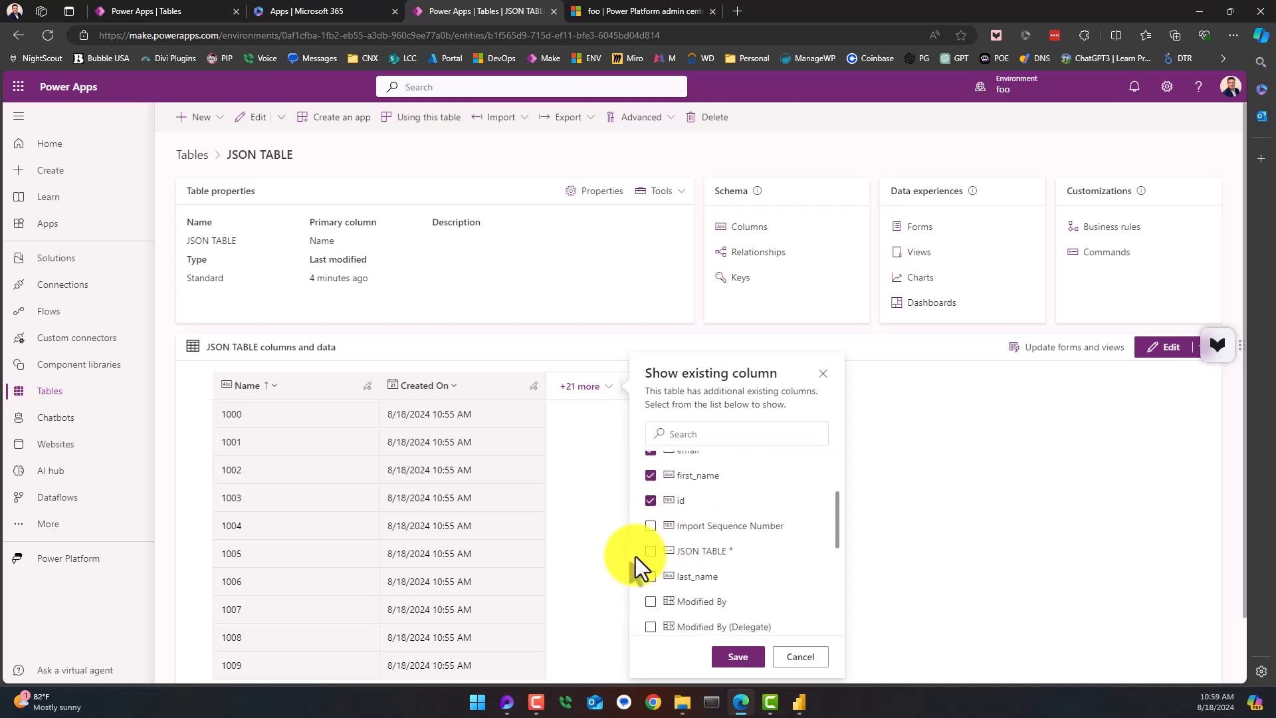
{"action": "scroll", "coordinate": [699, 530], "scroll_direction": "up", "scroll_amount": 2}
{"action": "left_click", "coordinate": [651, 507]}
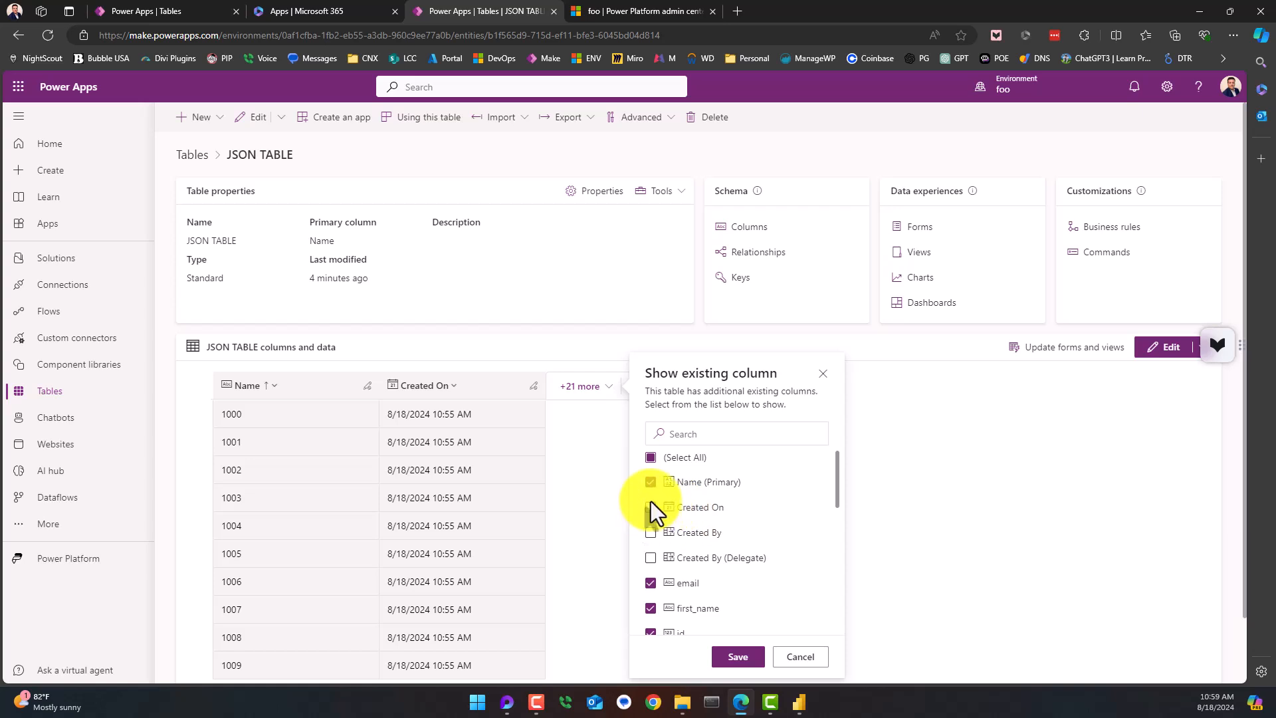
{"action": "left_click", "coordinate": [651, 483]}
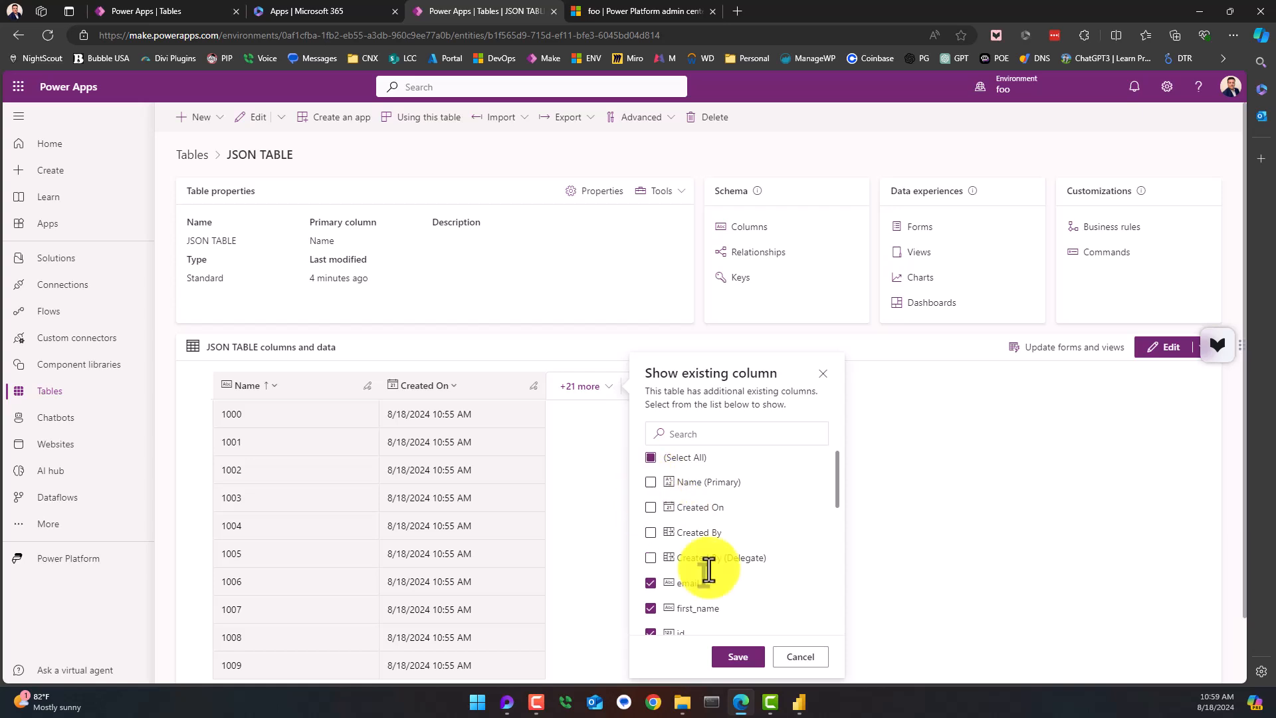
{"action": "left_click", "coordinate": [737, 656]}
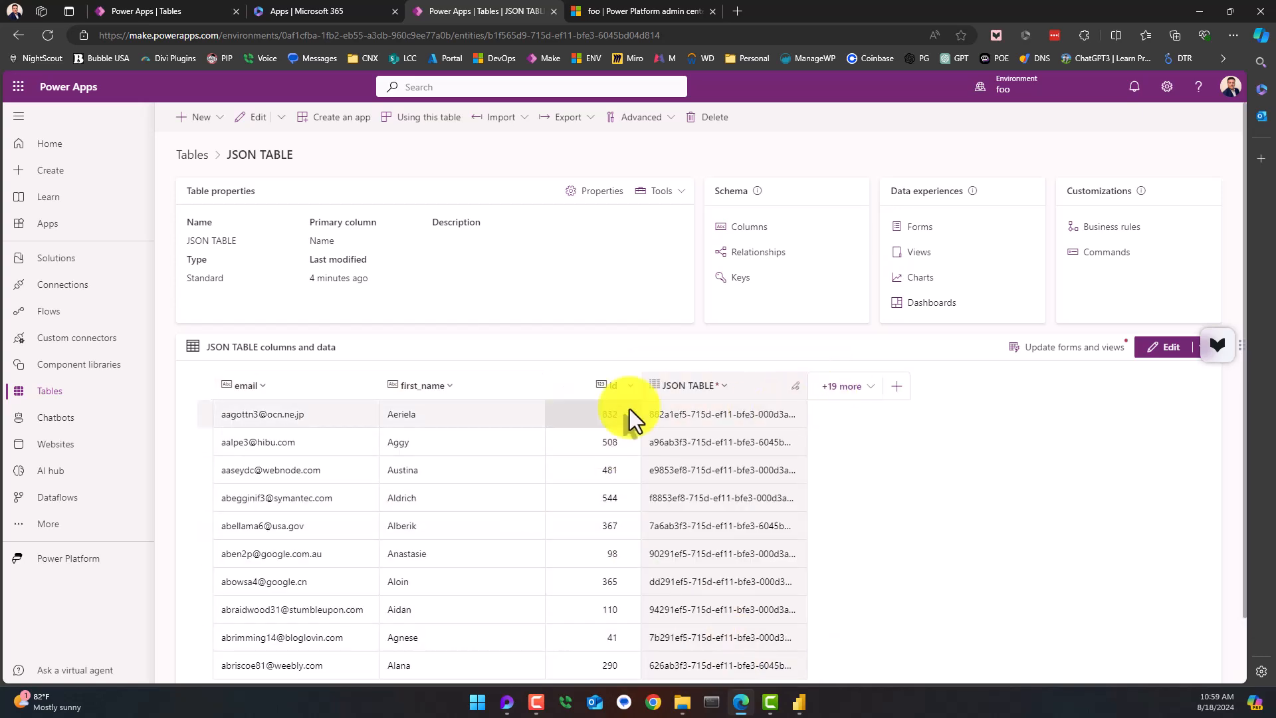
- Reorder the table's columns so that id comes first, followed by first_name and email
{"action": "left_click_drag", "start_coordinate": [585, 386], "coordinate": [279, 385]}
{"action": "left_click_drag", "start_coordinate": [537, 397], "coordinate": [399, 397]}
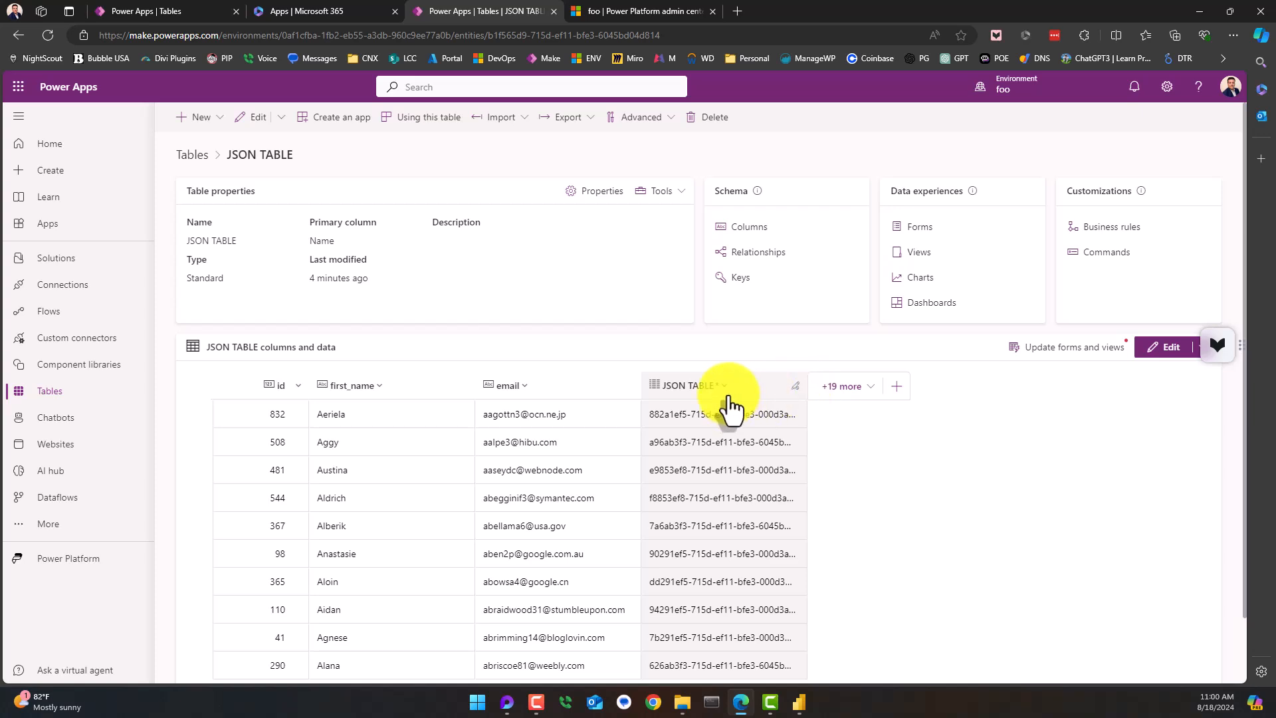
- Hide the JSON TABLE column and show the last_name column in the table's data
{"action": "left_click", "coordinate": [764, 388]}
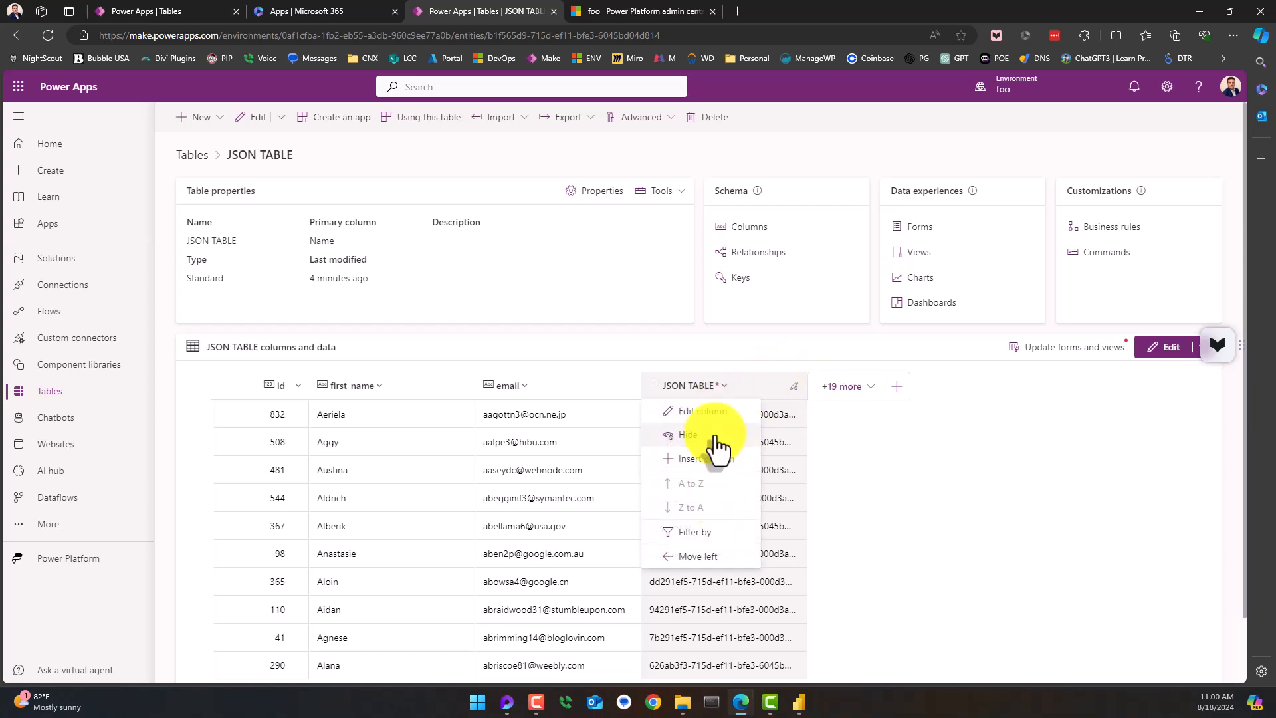
{"action": "left_click", "coordinate": [842, 389]}
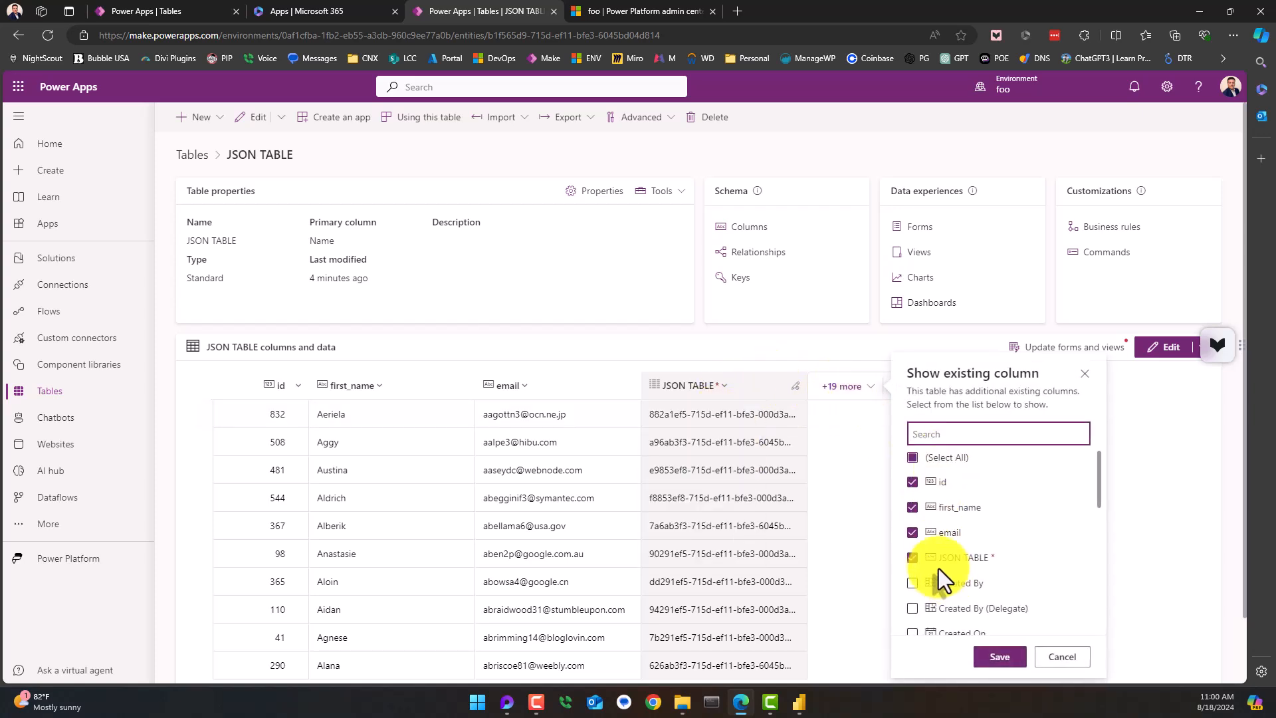
{"action": "left_click", "coordinate": [913, 558]}
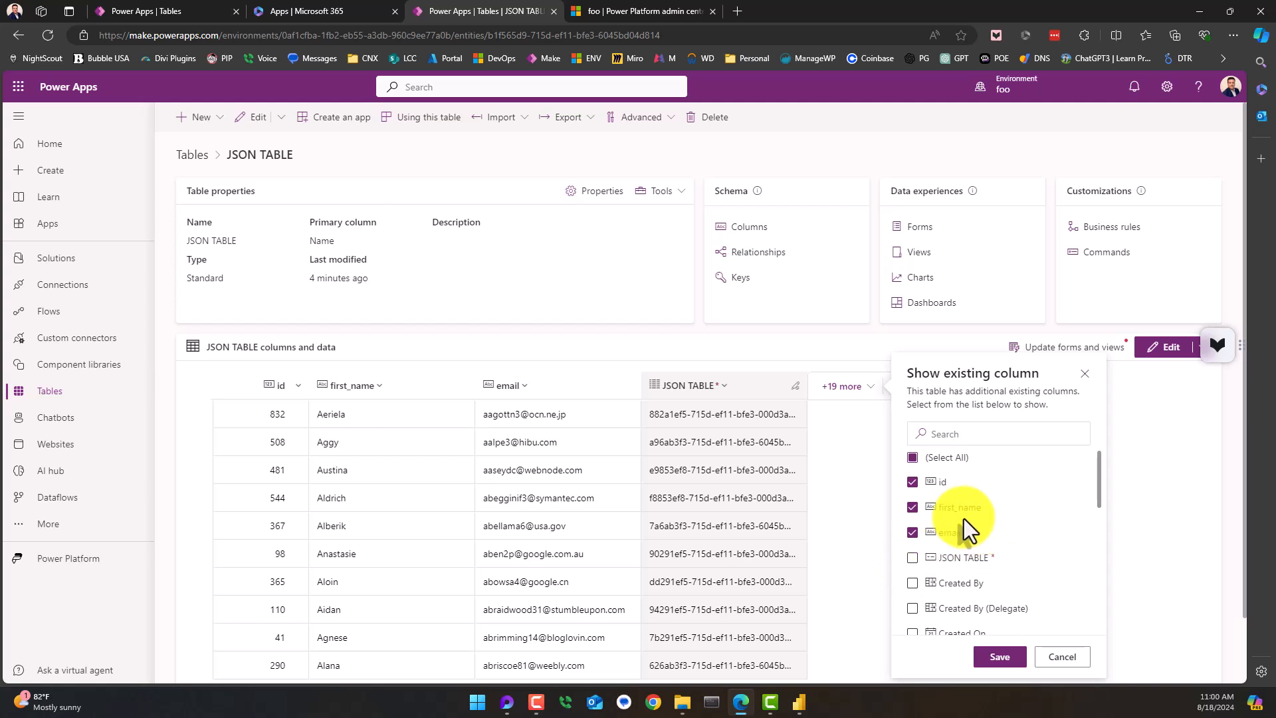
{"action": "scroll", "coordinate": [964, 532], "scroll_direction": "down", "scroll_amount": 4}
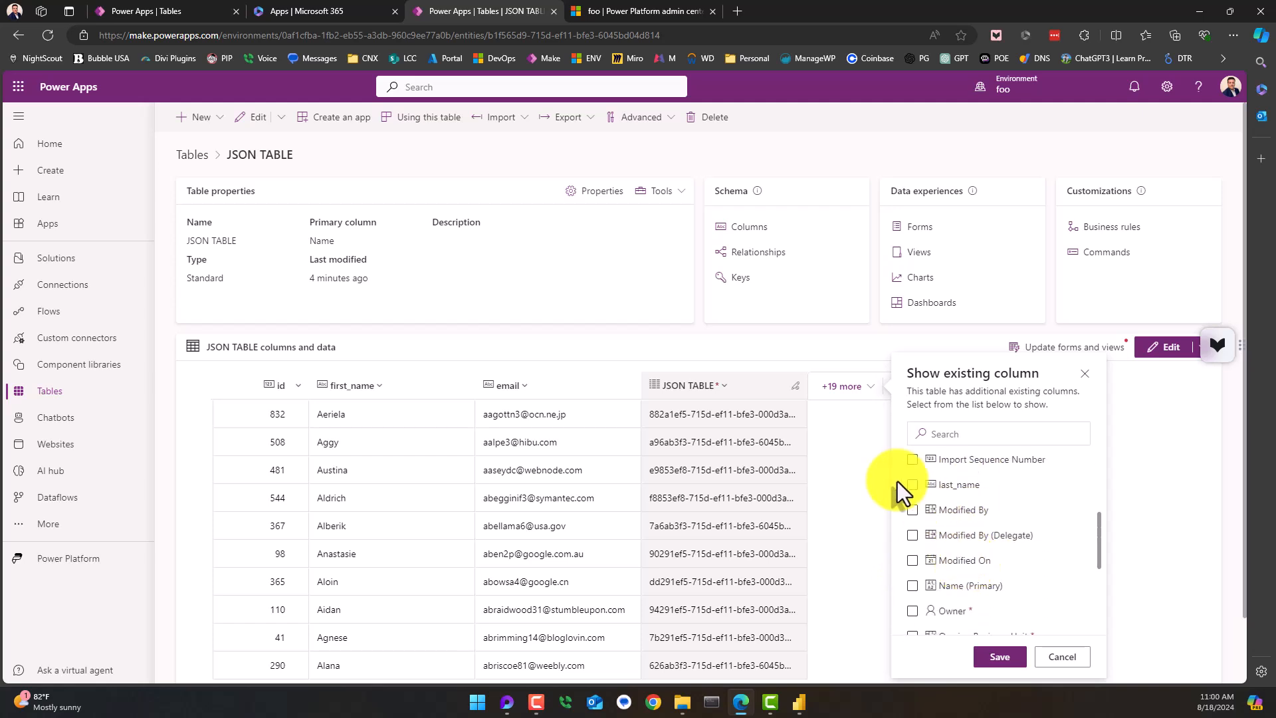
{"action": "left_click", "coordinate": [913, 485]}
{"action": "left_click", "coordinate": [999, 659]}
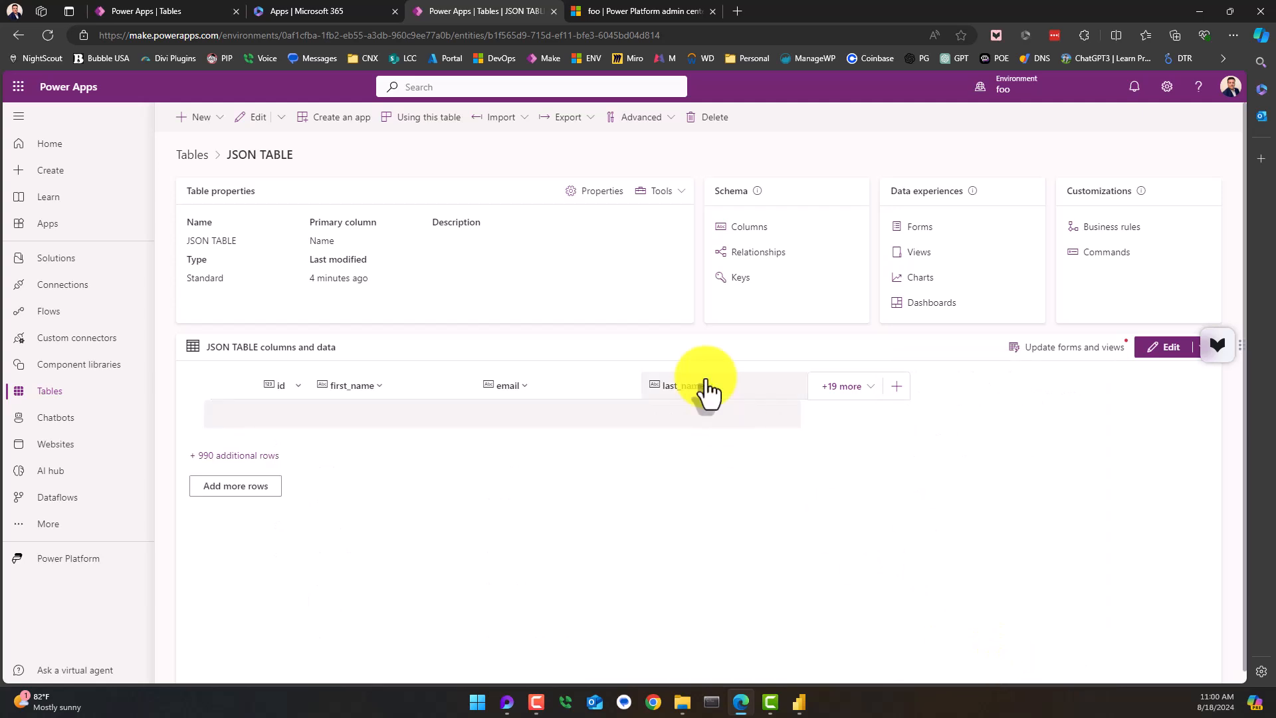
- Place last_name between first_name and email, and sort the rows by id from smaller to larger
{"action": "left_click_drag", "start_coordinate": [740, 396], "coordinate": [610, 419]}
{"action": "left_click", "coordinate": [299, 389]}
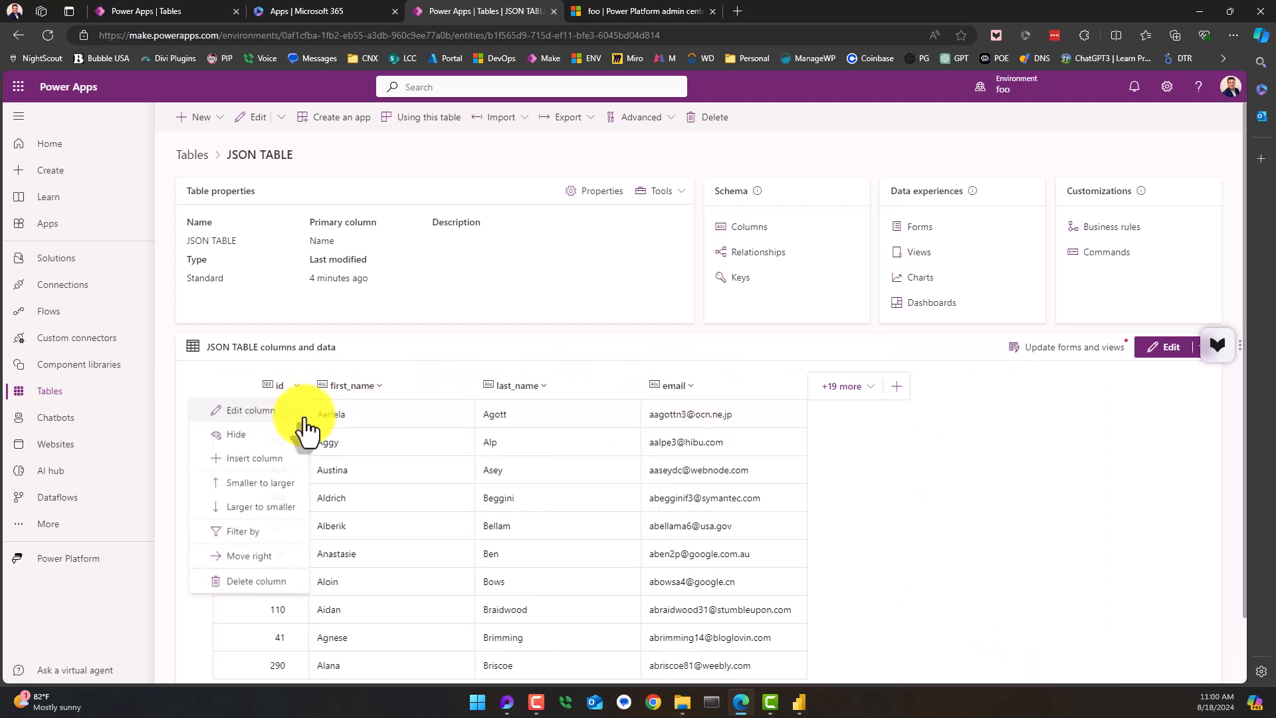
{"action": "left_click", "coordinate": [256, 483]}
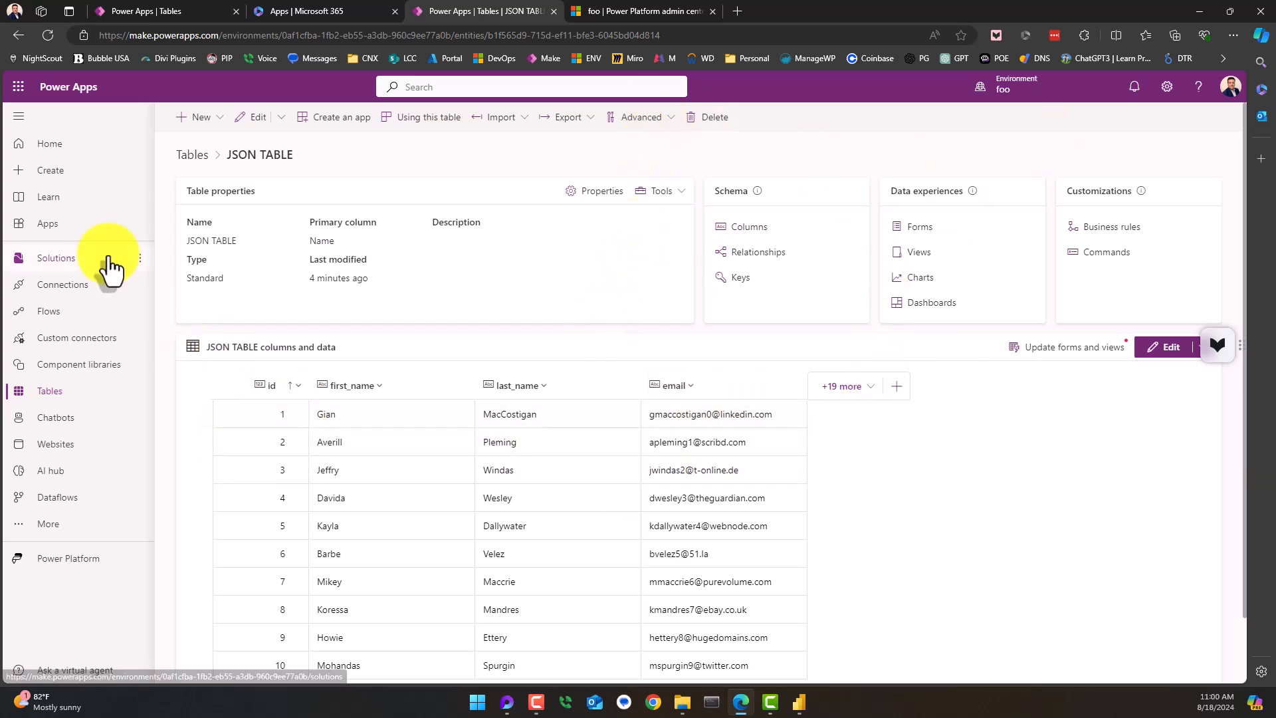
- Return to the environment's list of tables and filter it to custom ones
{"action": "left_click", "coordinate": [198, 157]}
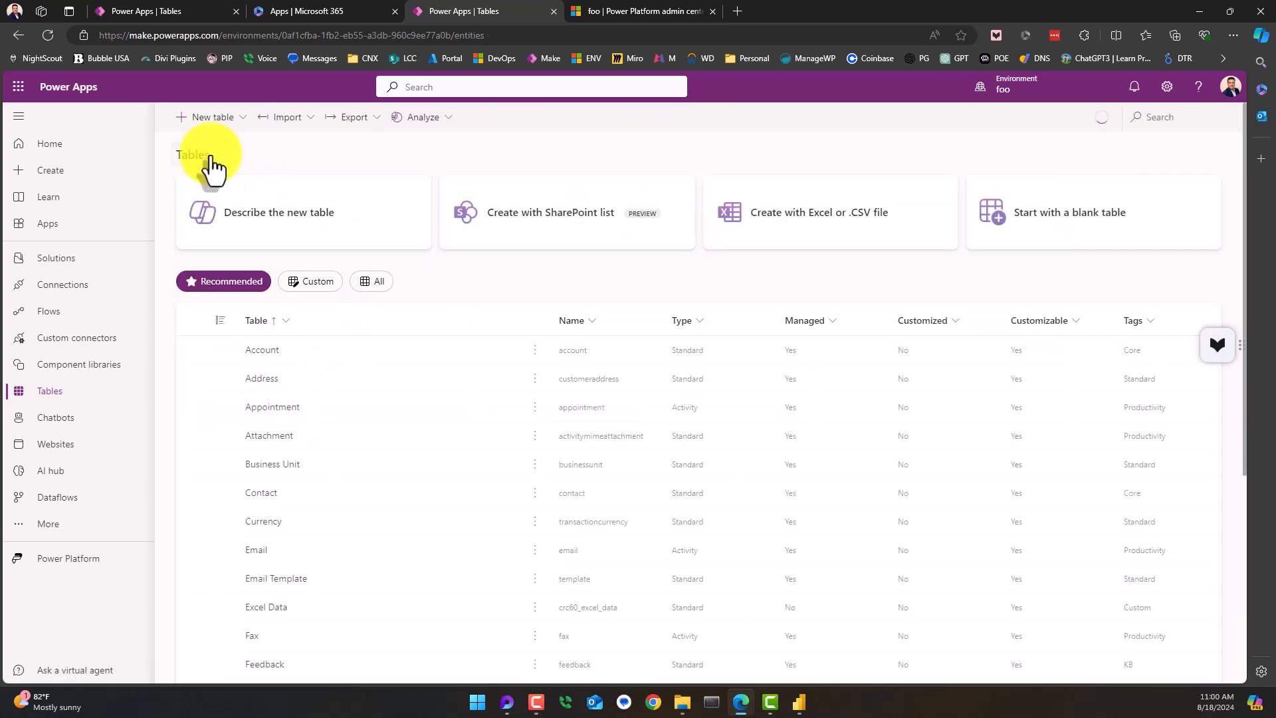
{"action": "left_click", "coordinate": [296, 283]}
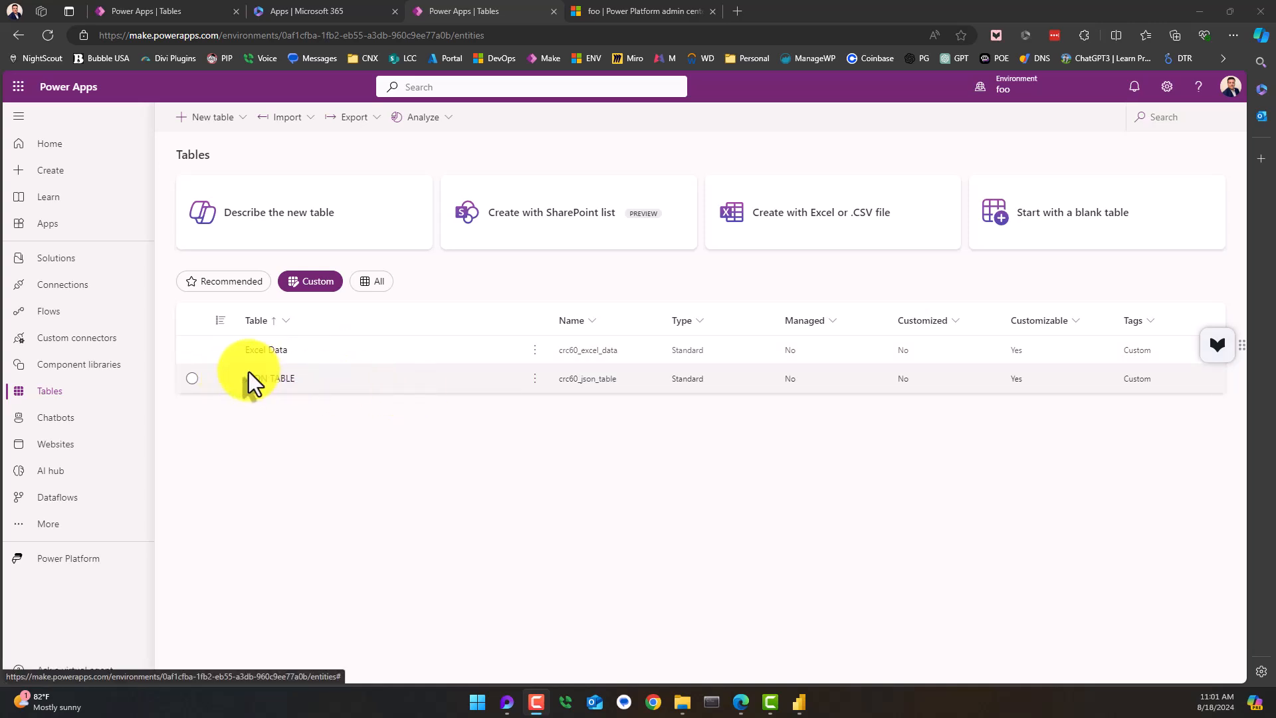
- Switch to the personal developer environment to view its tables, and return to the foo environment
{"action": "left_click", "coordinate": [1023, 90]}
{"action": "left_click", "coordinate": [1047, 290]}
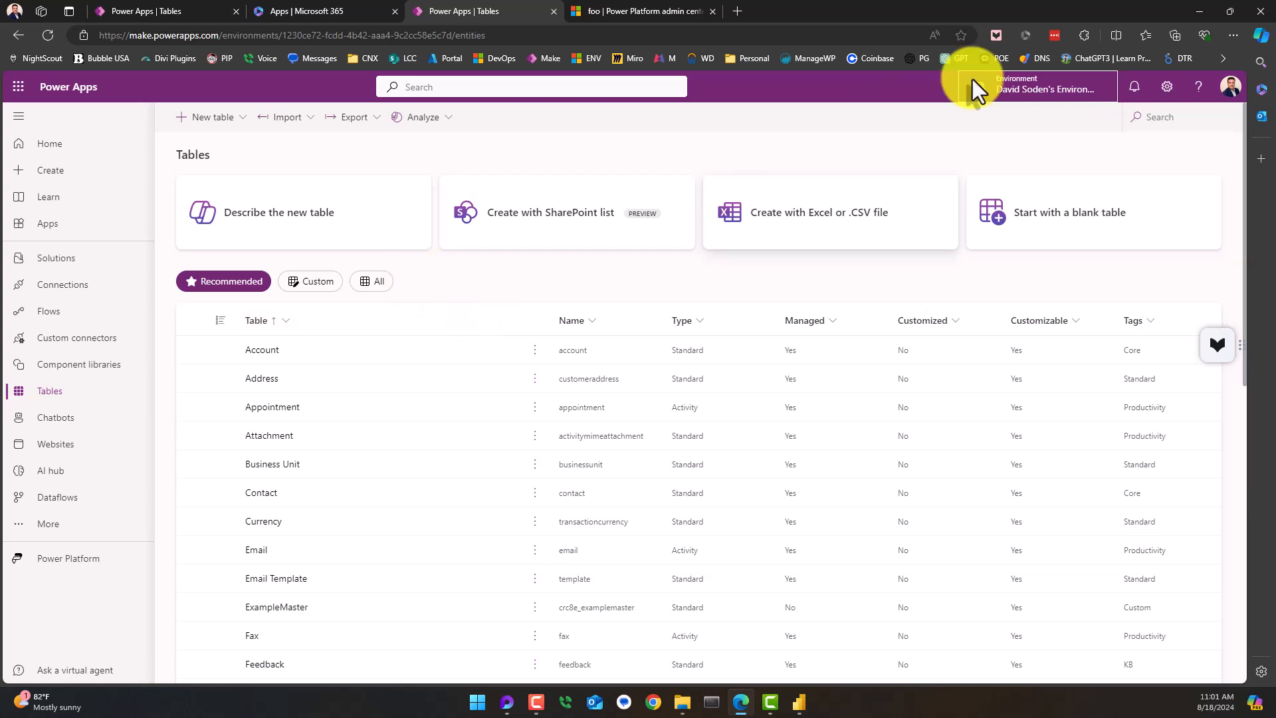
{"action": "left_click", "coordinate": [1031, 100]}
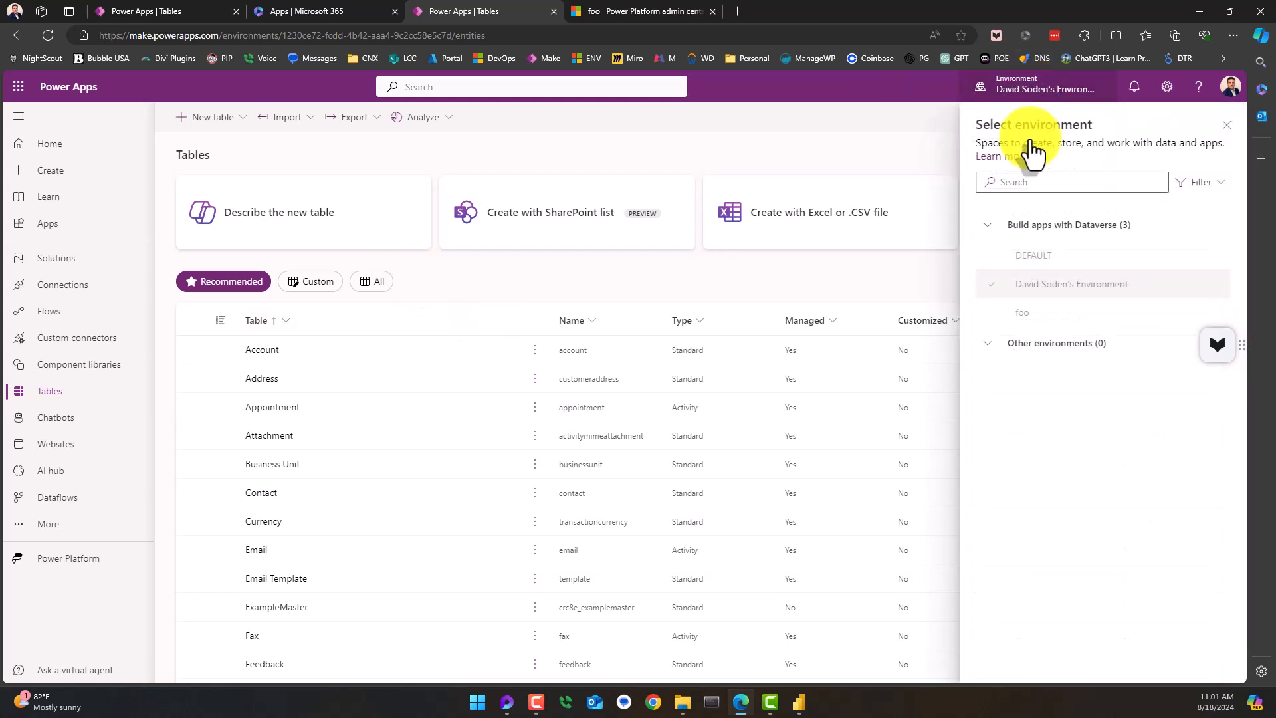
{"action": "left_click", "coordinate": [1026, 319]}
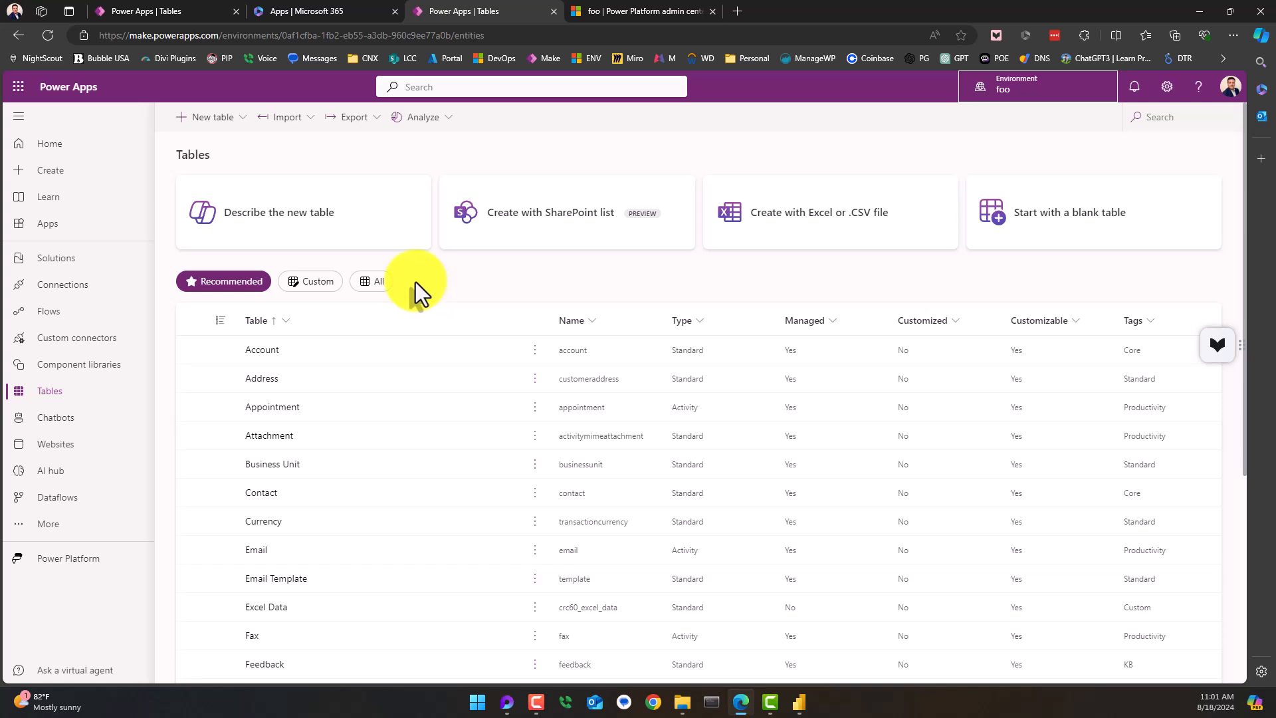
- Create a solution named Migration in the foo environment with CDS Default Publisher as its publisher
{"action": "left_click", "coordinate": [55, 261]}
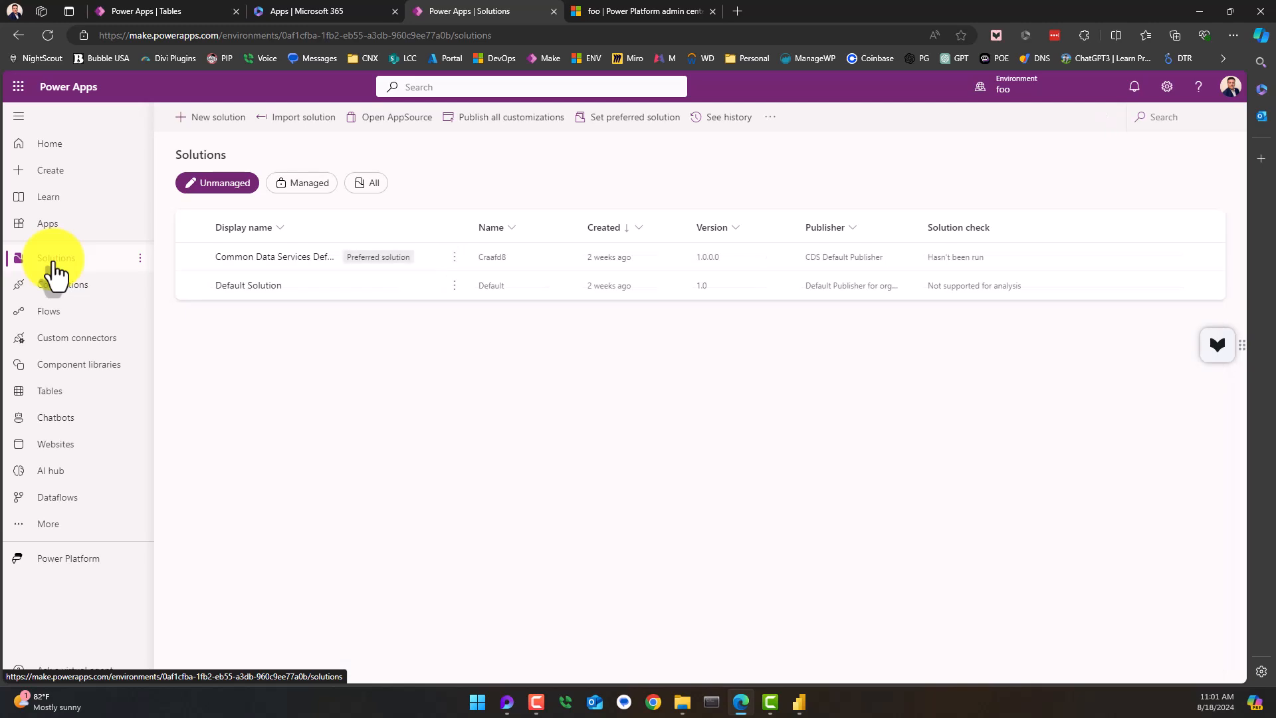
{"action": "left_click", "coordinate": [196, 120]}
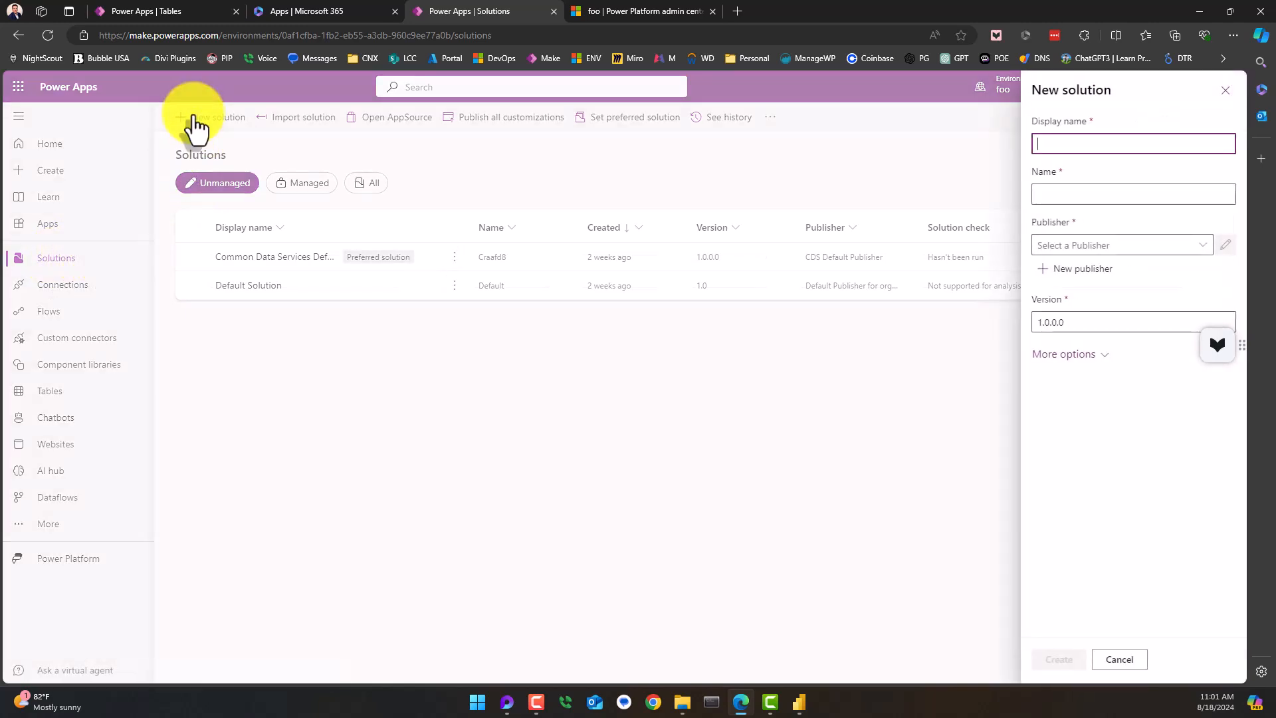
{"action": "type", "text": "Migration"}
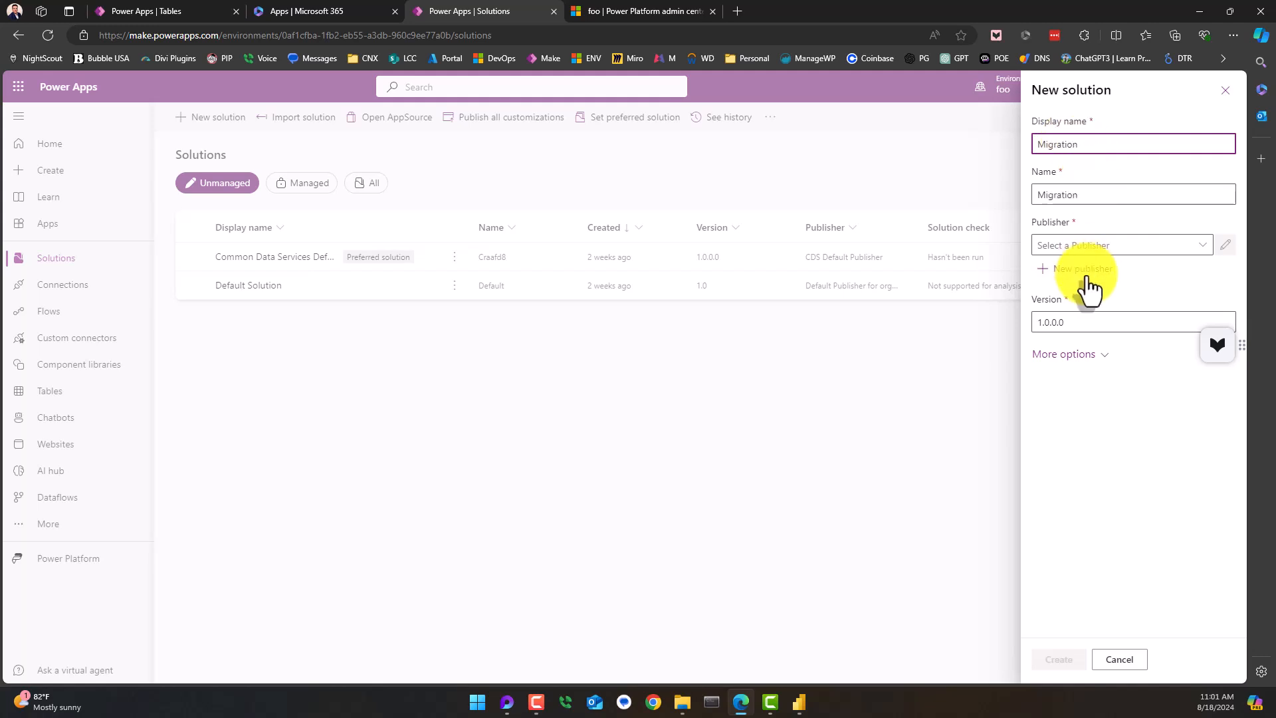
{"action": "left_click", "coordinate": [1201, 247]}
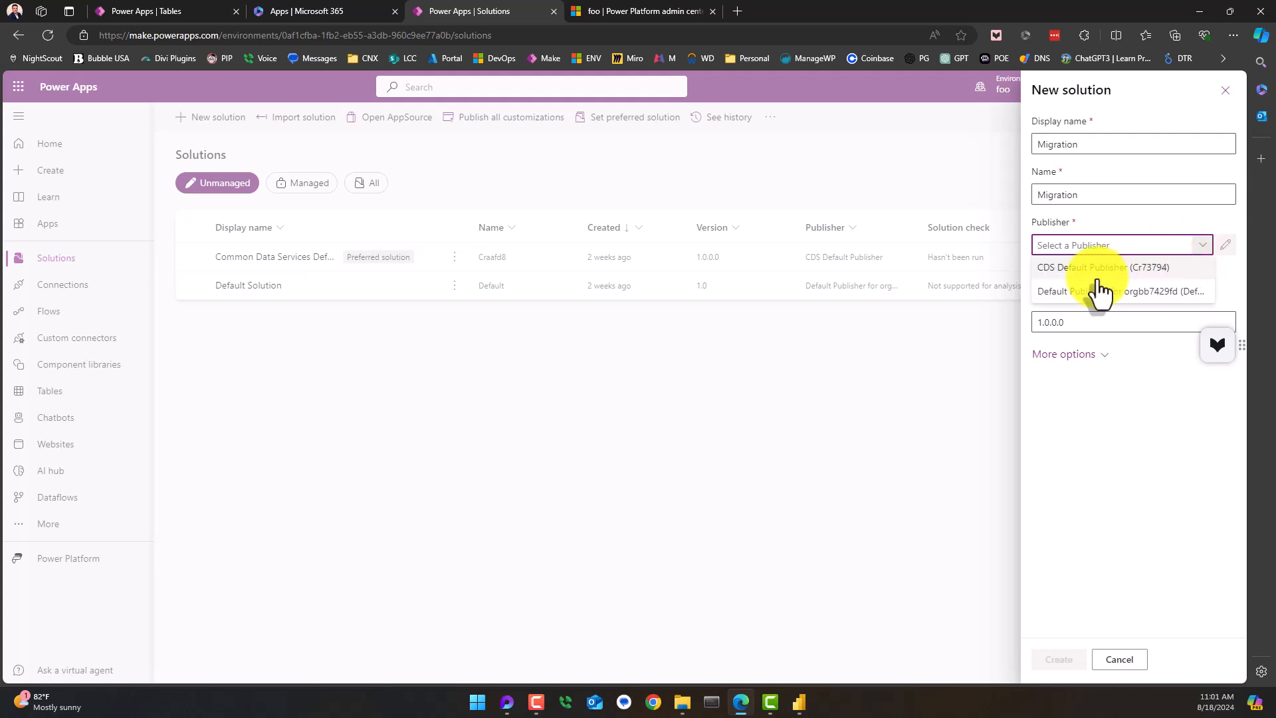
{"action": "left_click", "coordinate": [1112, 431]}
{"action": "left_click", "coordinate": [1071, 244]}
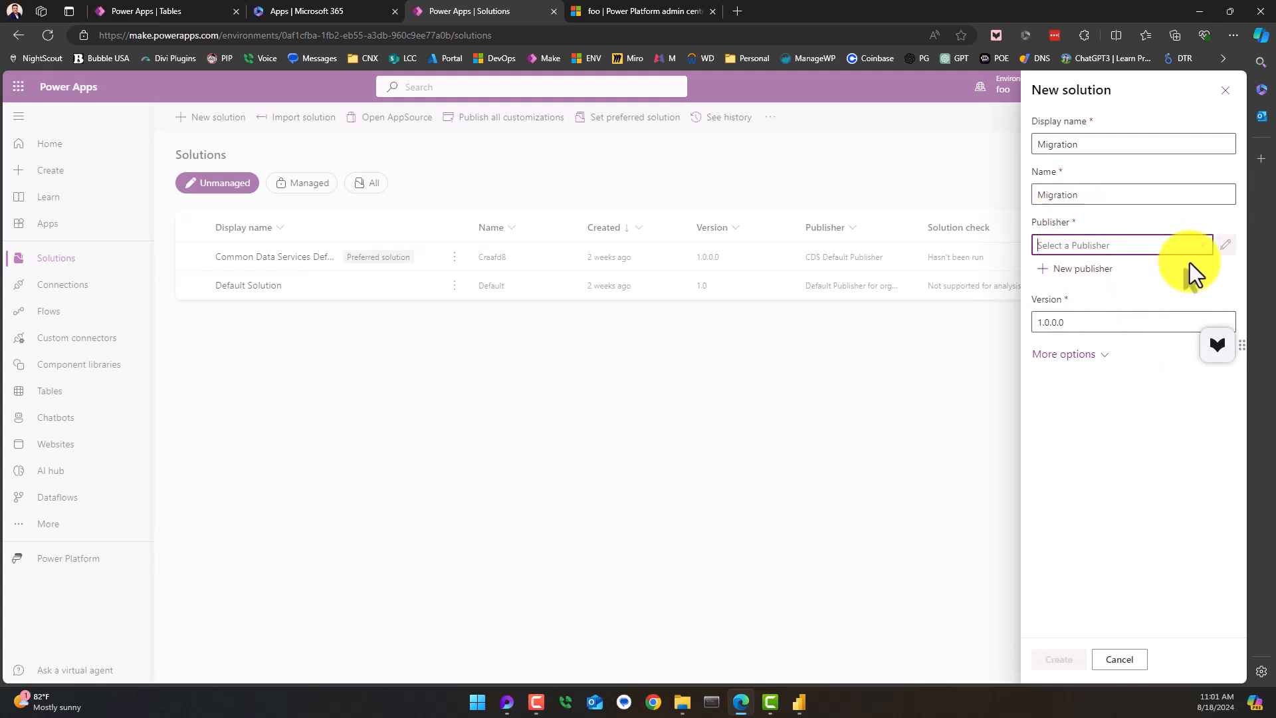
{"action": "left_click", "coordinate": [1204, 247]}
{"action": "left_click", "coordinate": [1087, 269]}
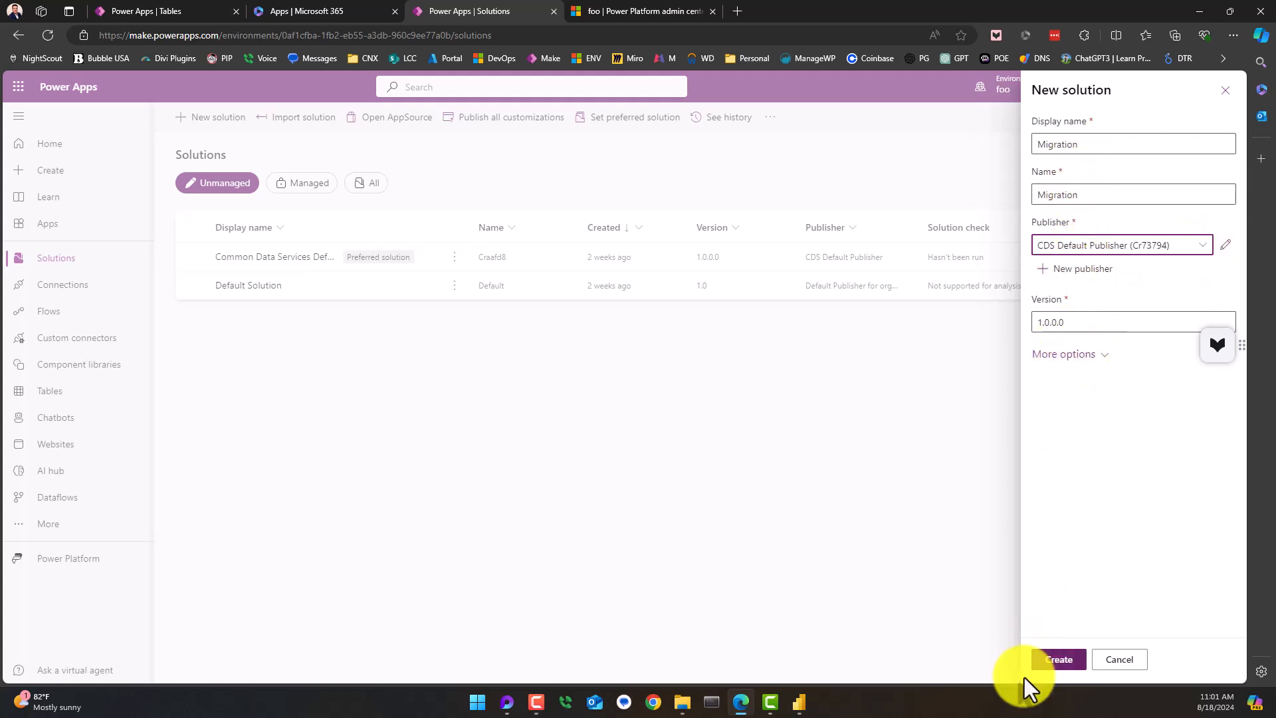
{"action": "left_click", "coordinate": [1061, 668]}
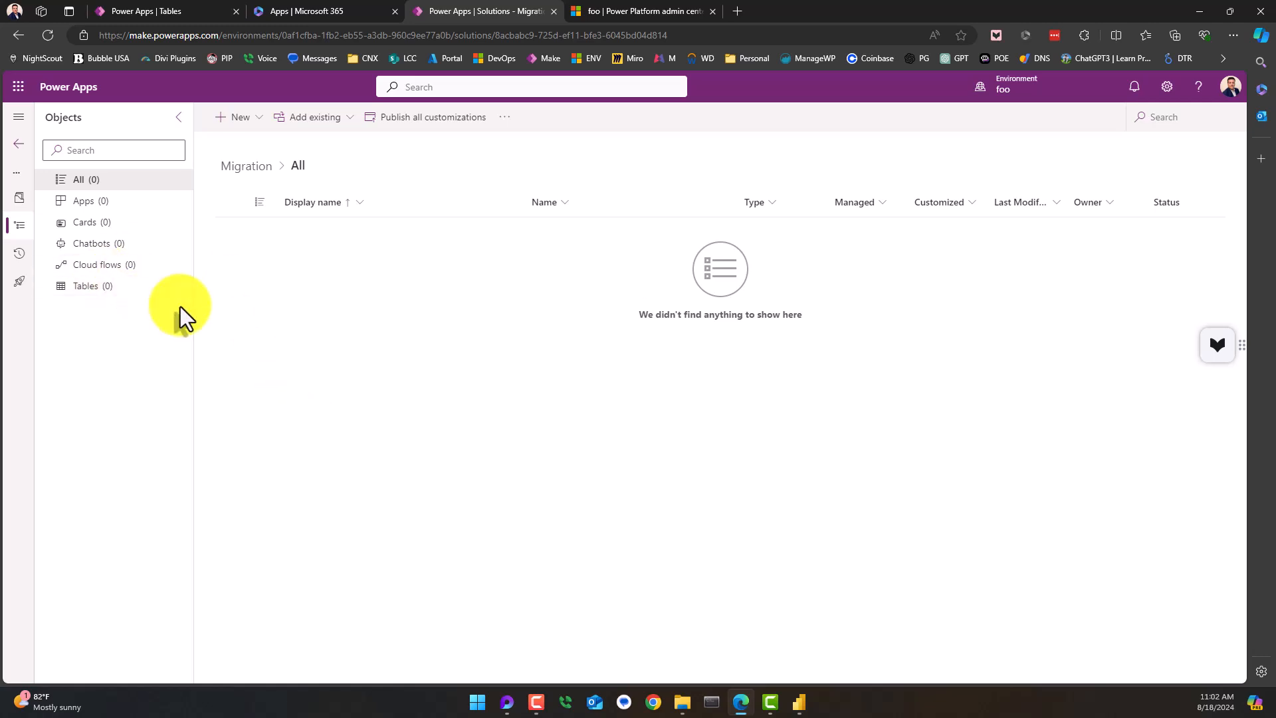
- Add the existing JSON TABLE to the Migration solution with all of its objects included
{"action": "left_click", "coordinate": [337, 128]}
{"action": "left_click", "coordinate": [300, 383]}
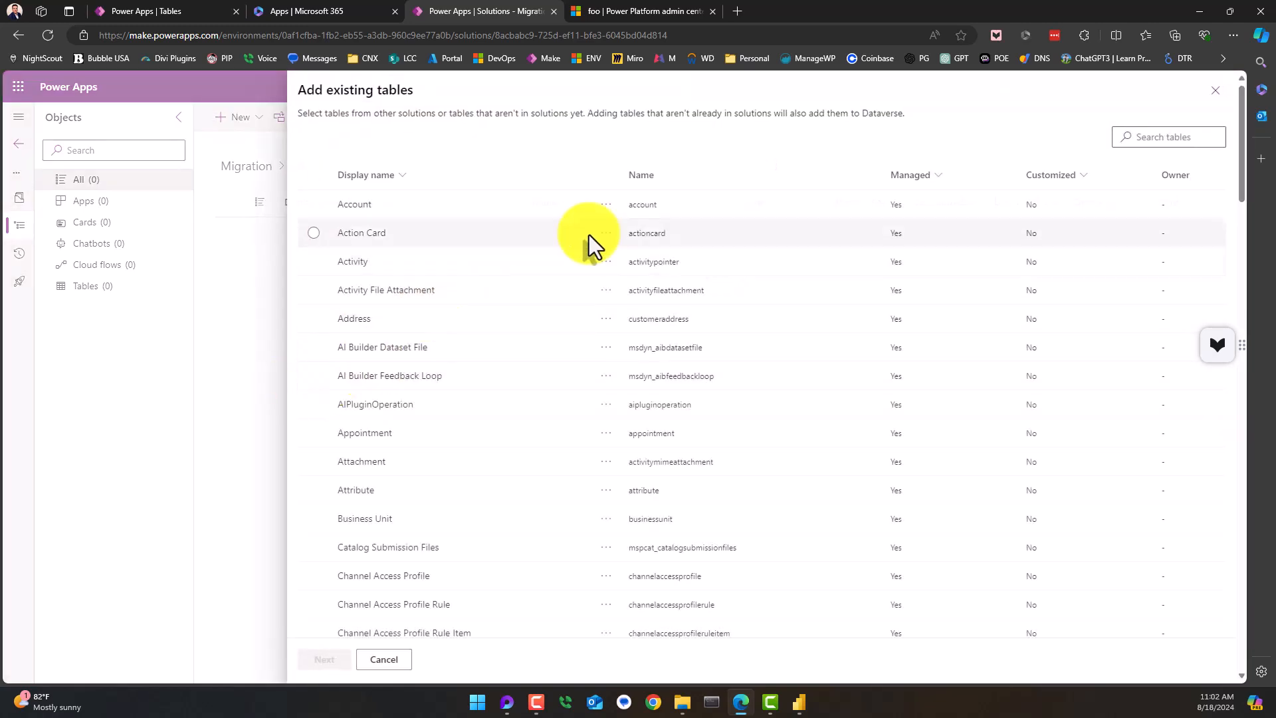
{"action": "left_click", "coordinate": [1133, 141]}
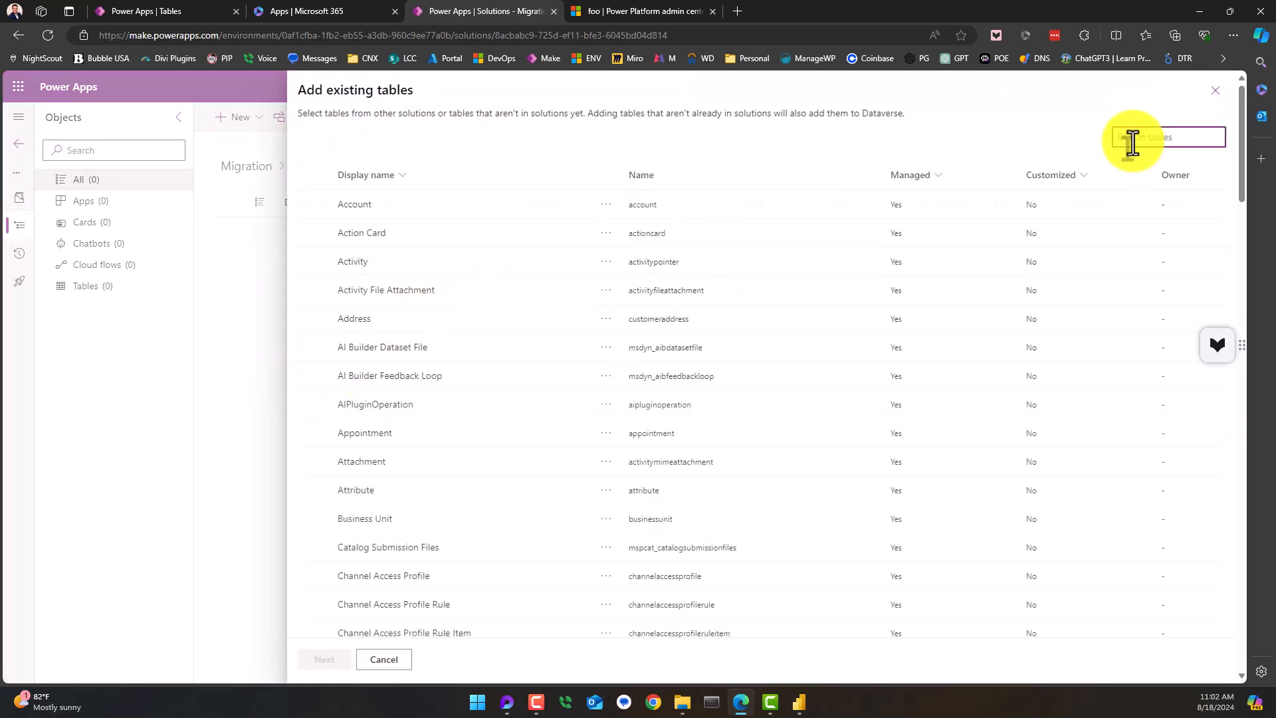
{"action": "type", "text": "js"}
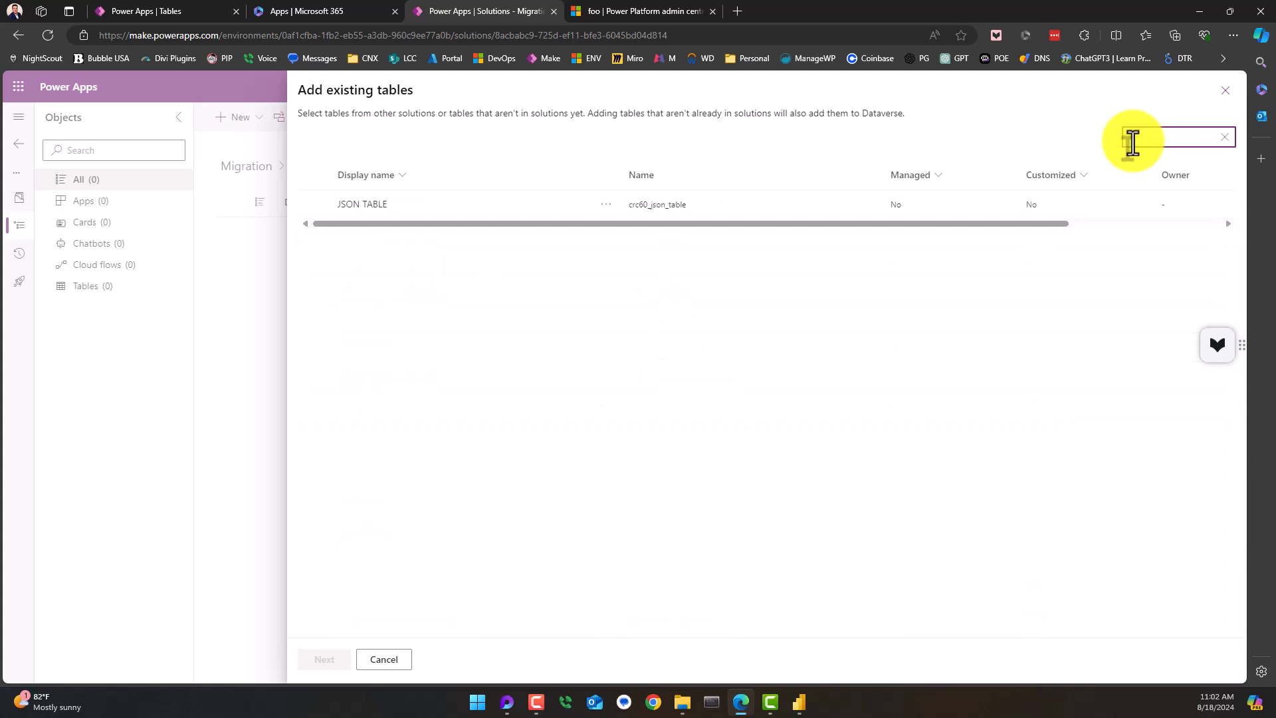
{"action": "left_click", "coordinate": [381, 206]}
{"action": "left_click", "coordinate": [326, 662]}
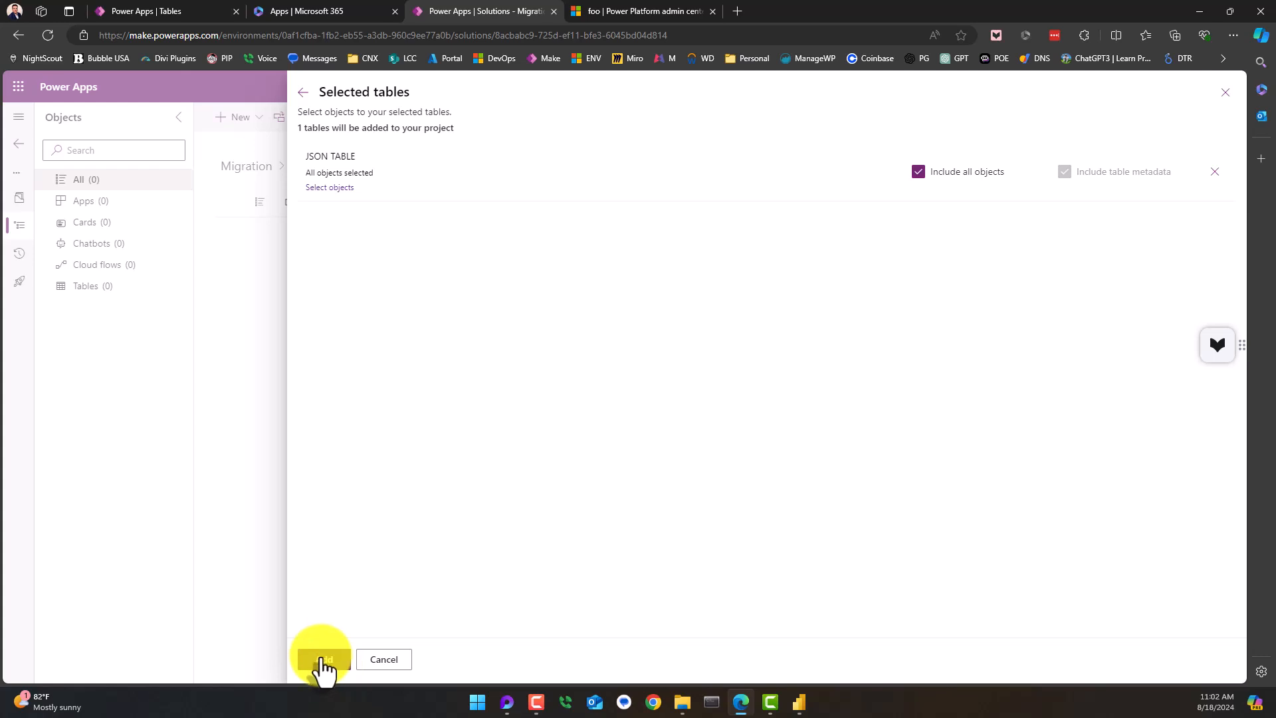
{"action": "left_click", "coordinate": [325, 662]}
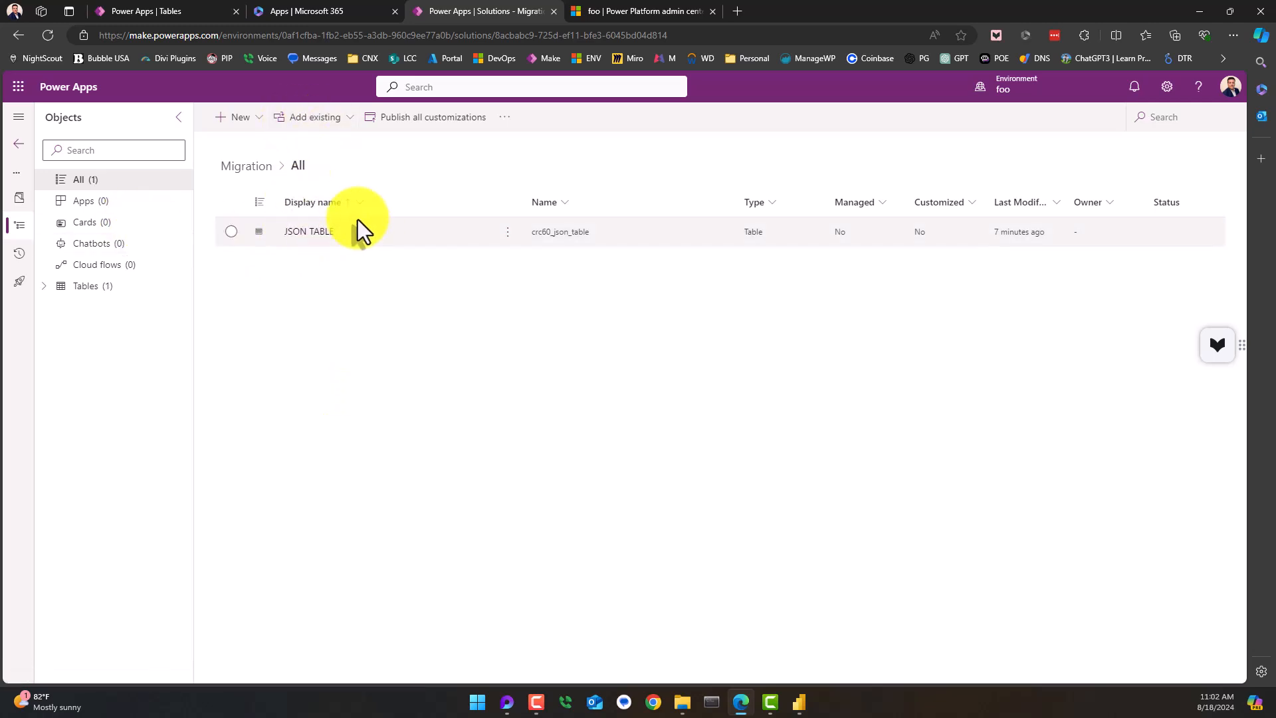
- Export the Migration solution as unmanaged, version 1.0.0.1, without running the solution checker
{"action": "left_click", "coordinate": [18, 143]}
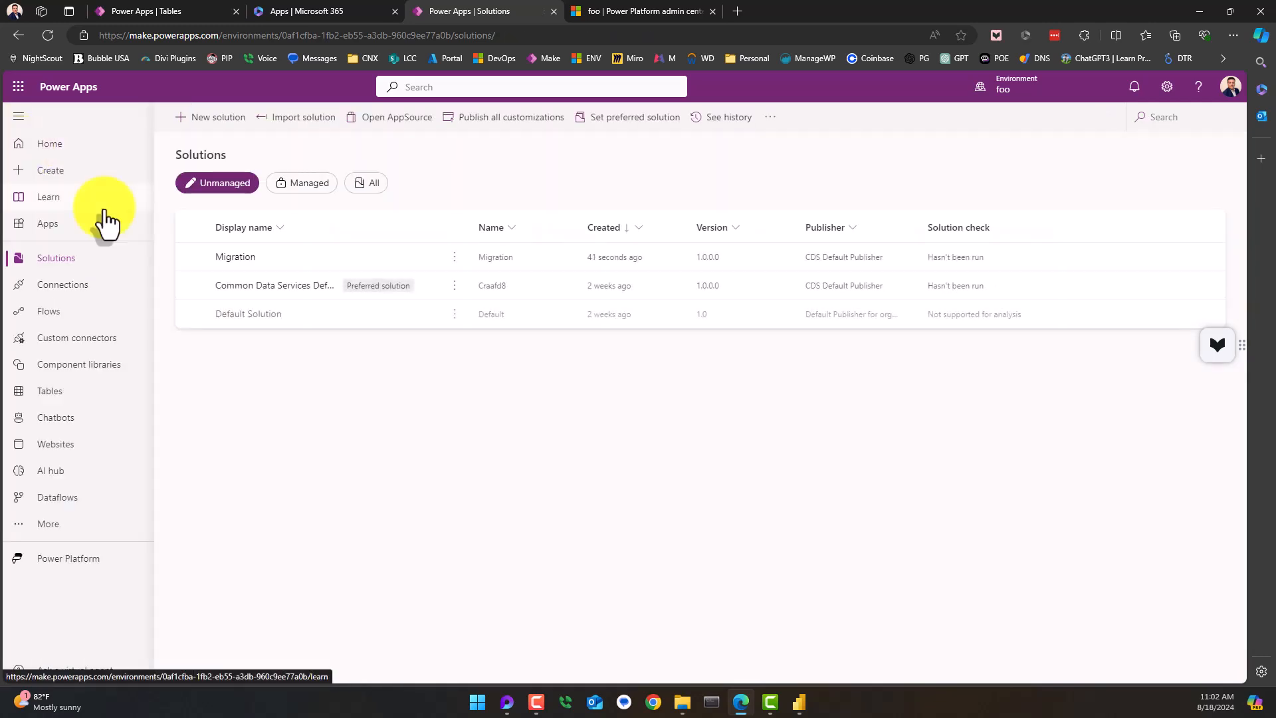
{"action": "left_click", "coordinate": [250, 261]}
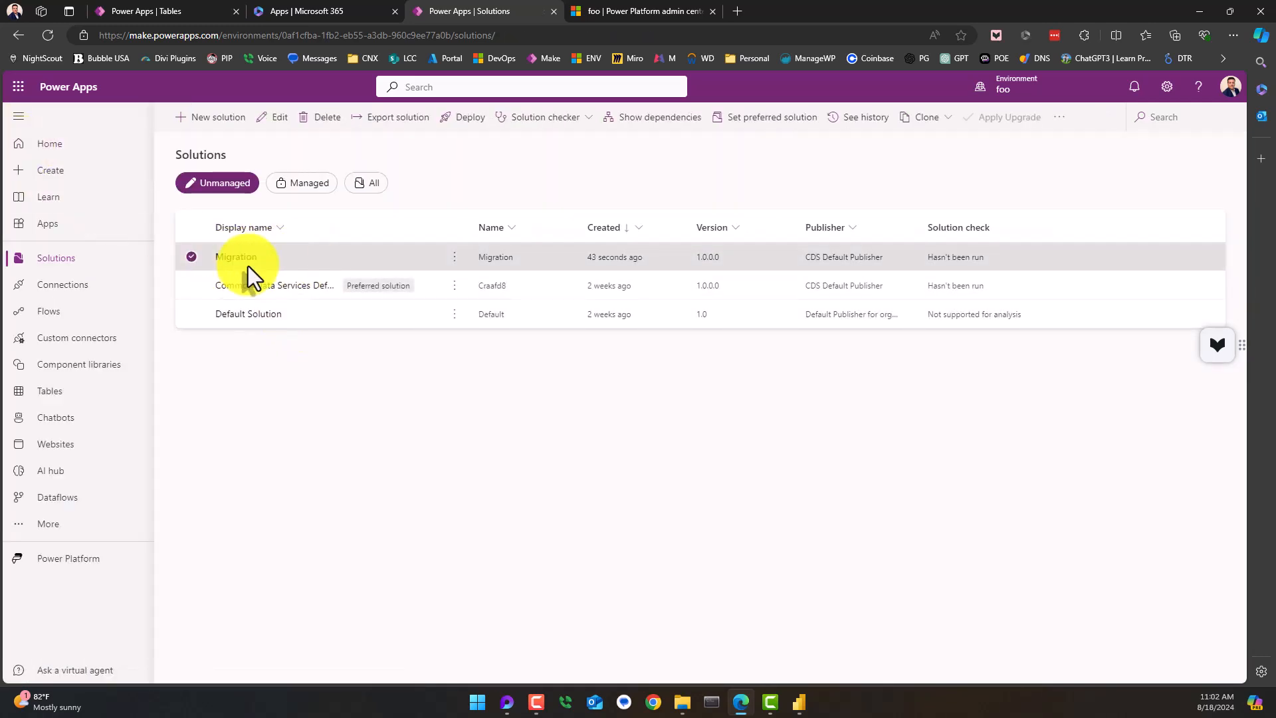
{"action": "left_click", "coordinate": [392, 119]}
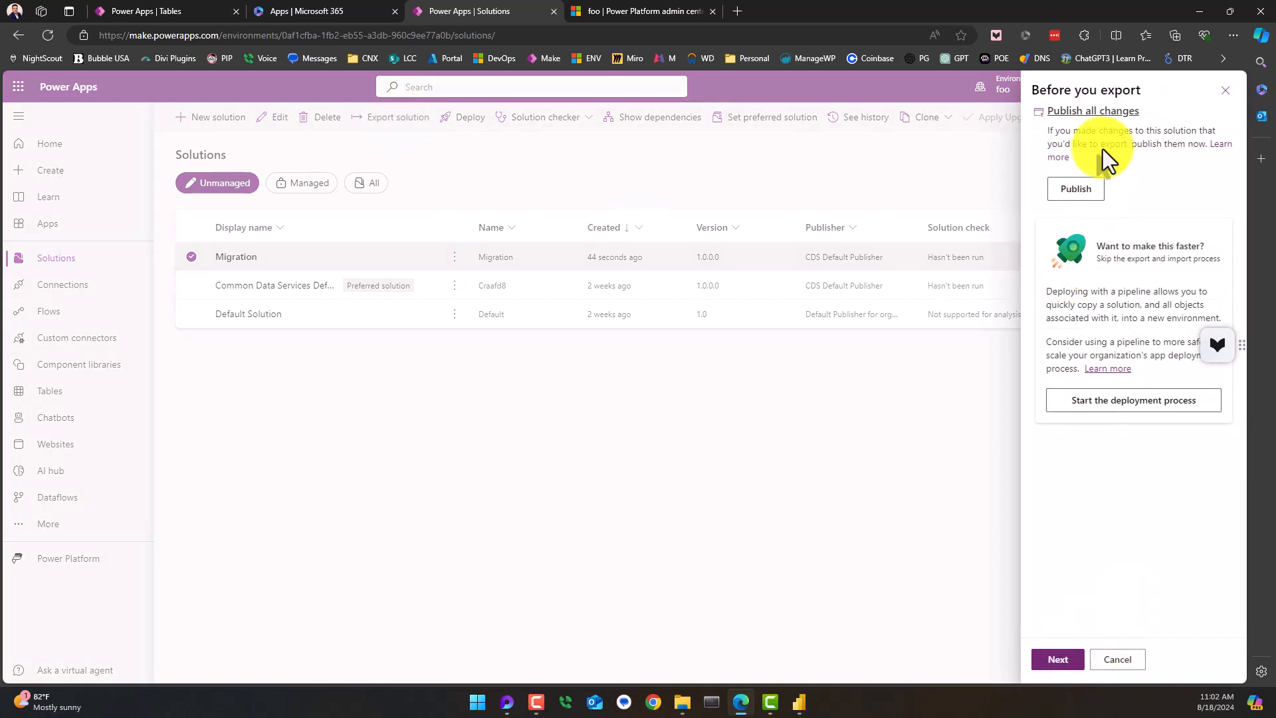
{"action": "left_click", "coordinate": [1057, 659]}
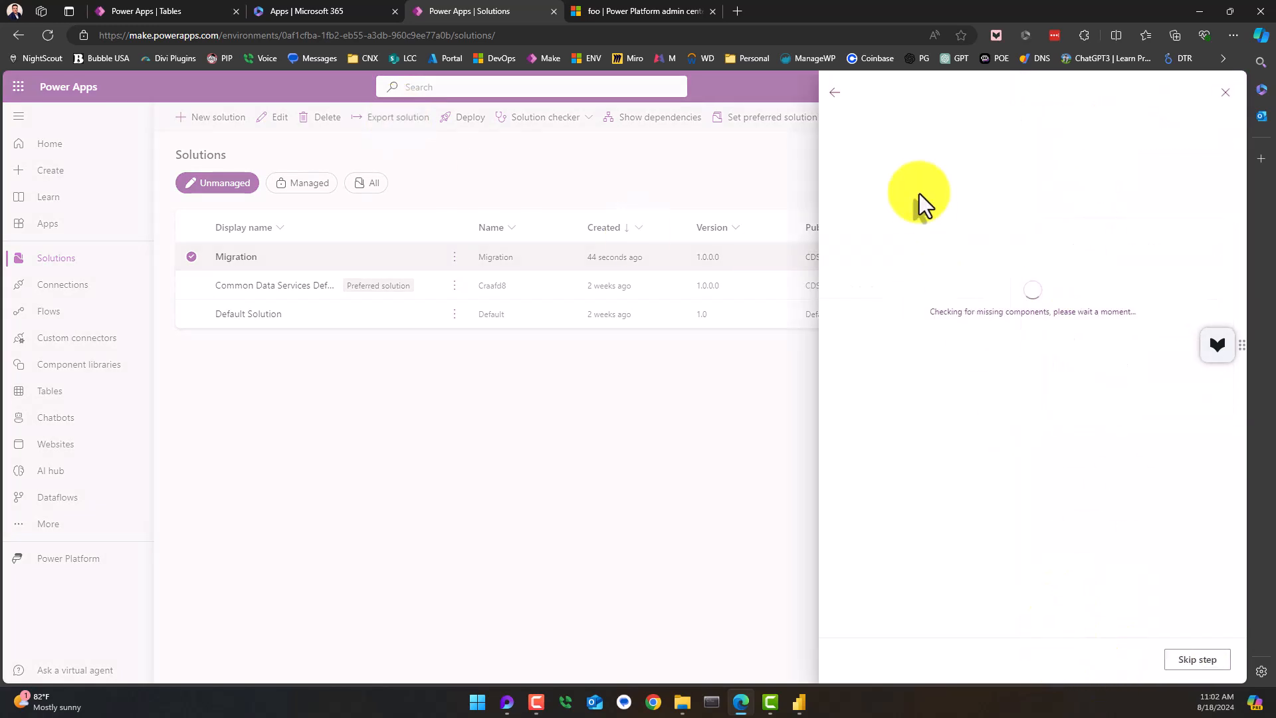
{"action": "left_click", "coordinate": [1038, 275]}
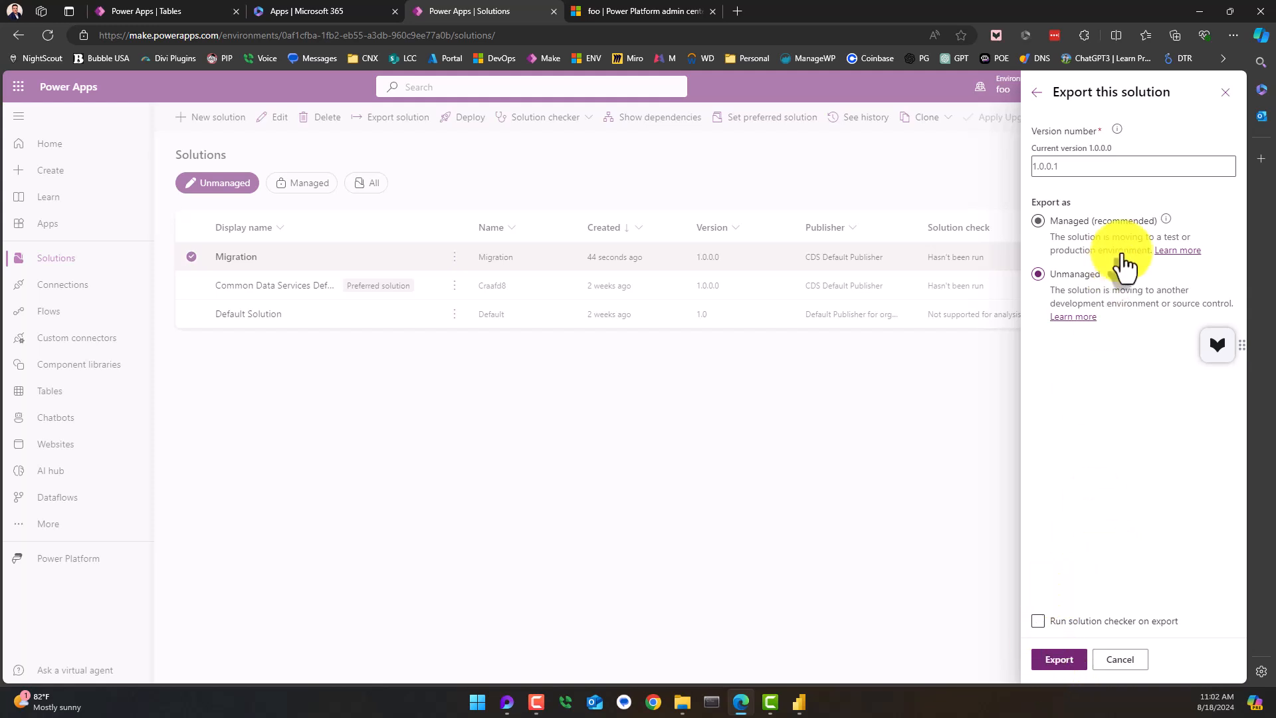
{"action": "left_click", "coordinate": [1059, 223]}
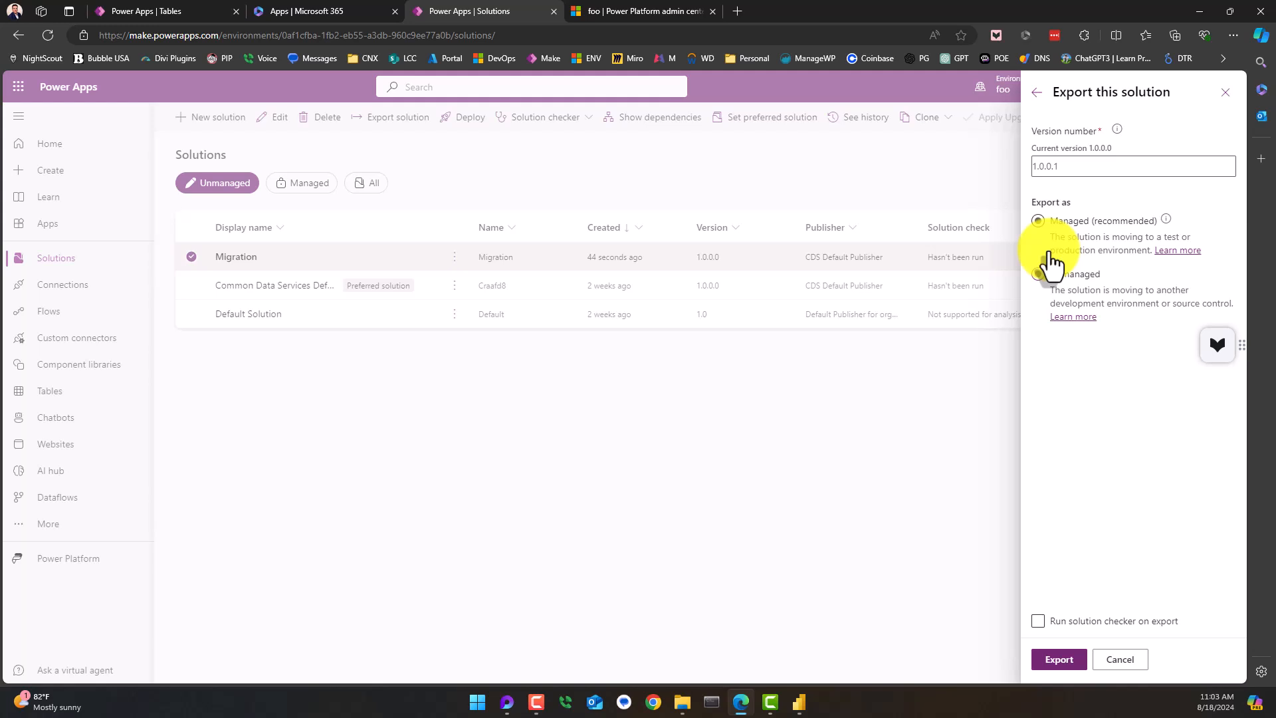
{"action": "left_click", "coordinate": [1041, 272]}
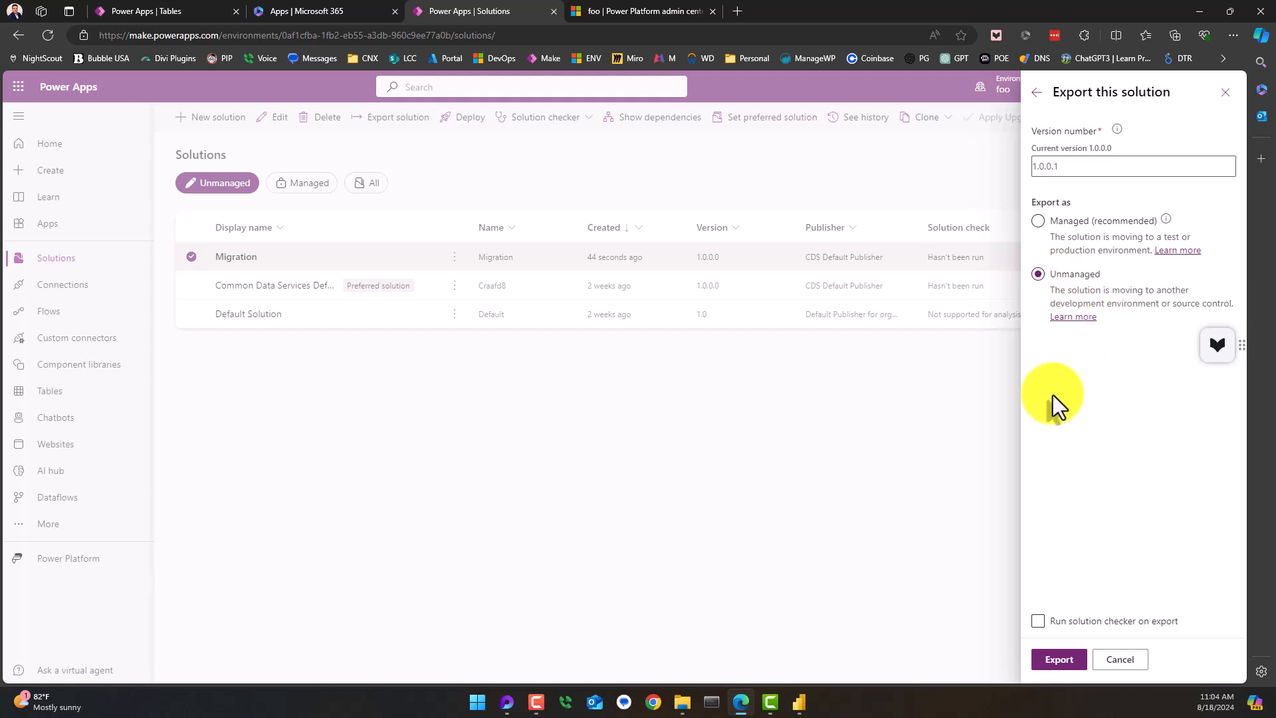
{"action": "left_click", "coordinate": [1063, 658]}
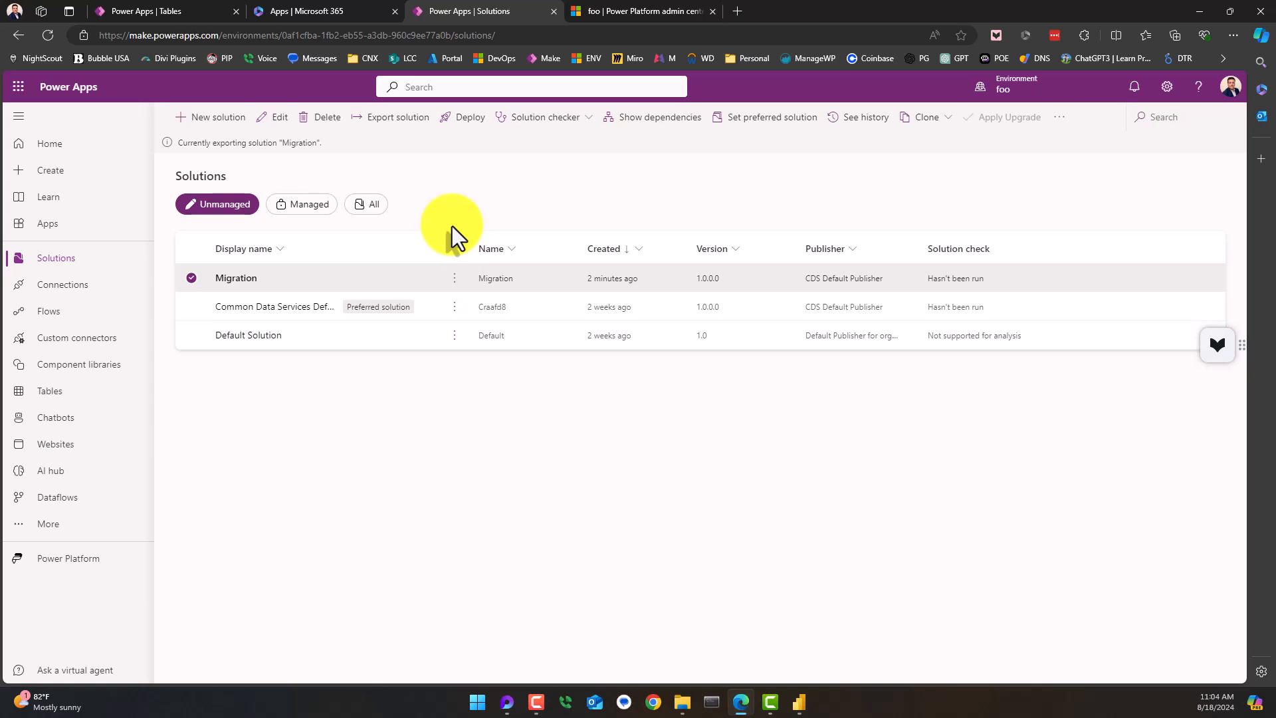
- Search the web for power platform CLI in a new browser tab and open the Microsoft Learn article about it
{"action": "left_click", "coordinate": [738, 11]}
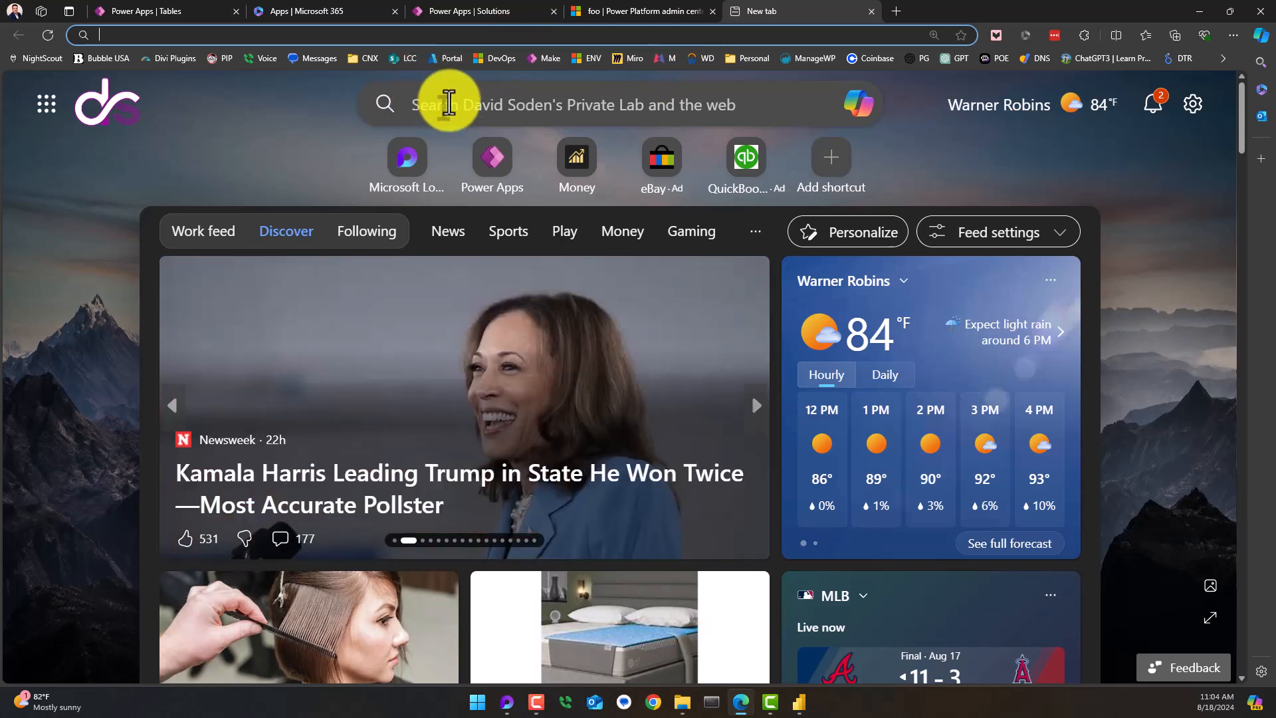
{"action": "type", "text": "power p"}
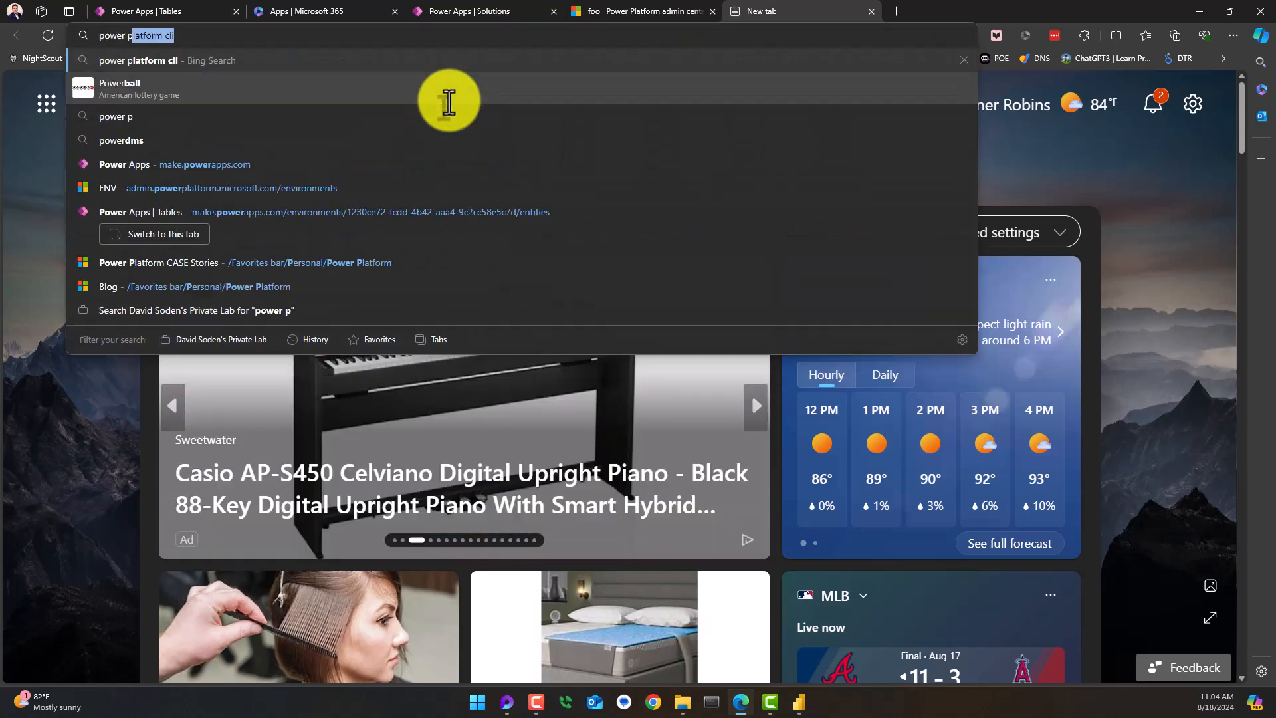
{"action": "type", "text": "latform CLI"}
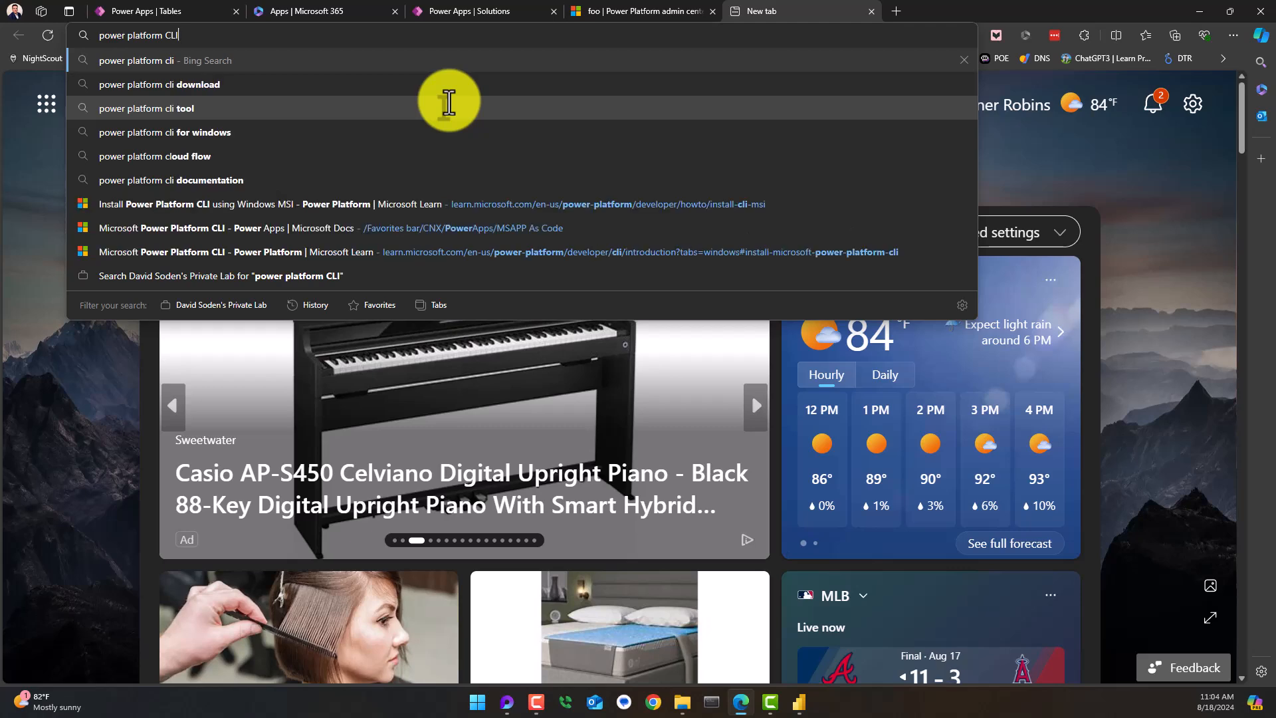
{"action": "key", "text": "Return"}
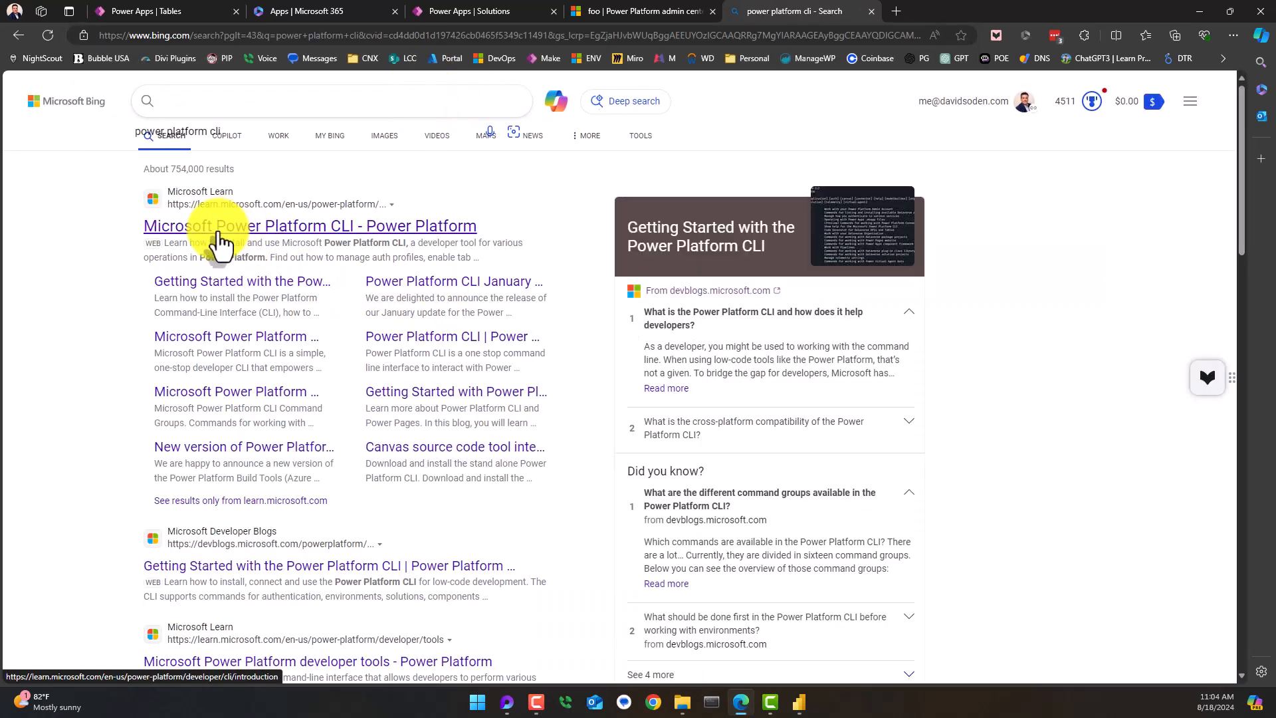
{"action": "left_click", "coordinate": [293, 226]}
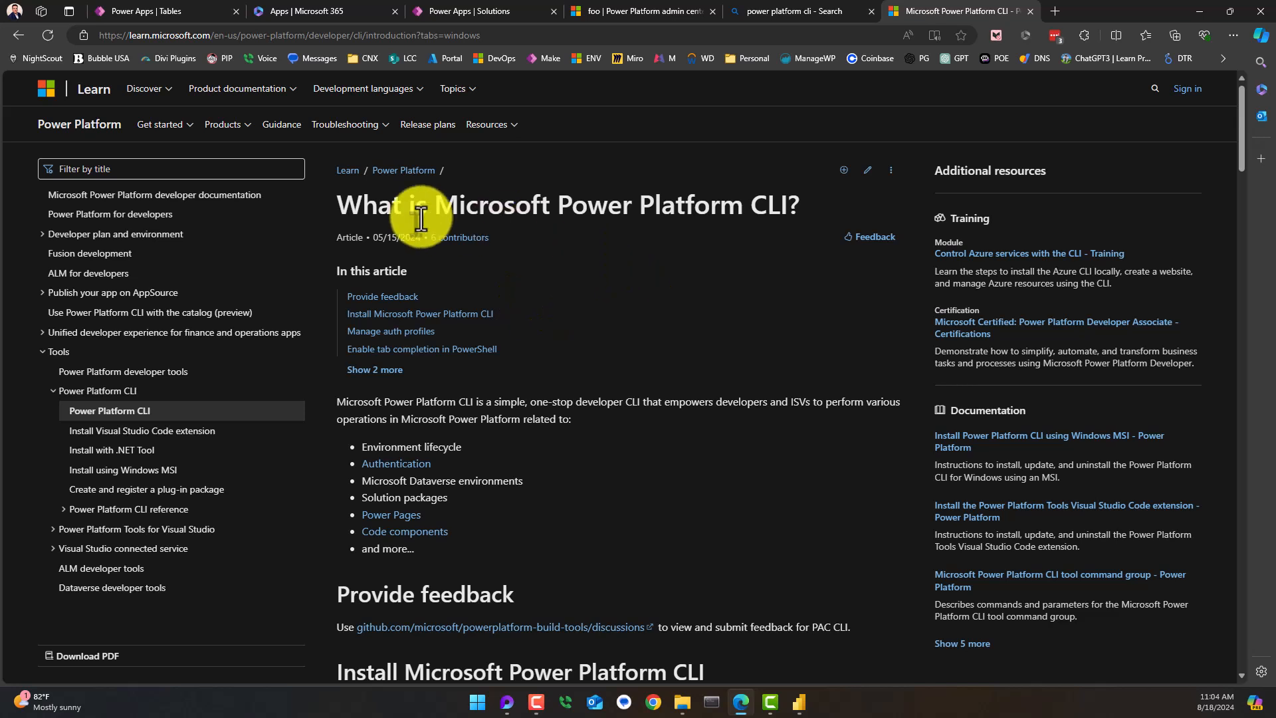
{"action": "left_click_drag", "start_coordinate": [343, 203], "coordinate": [802, 213]}
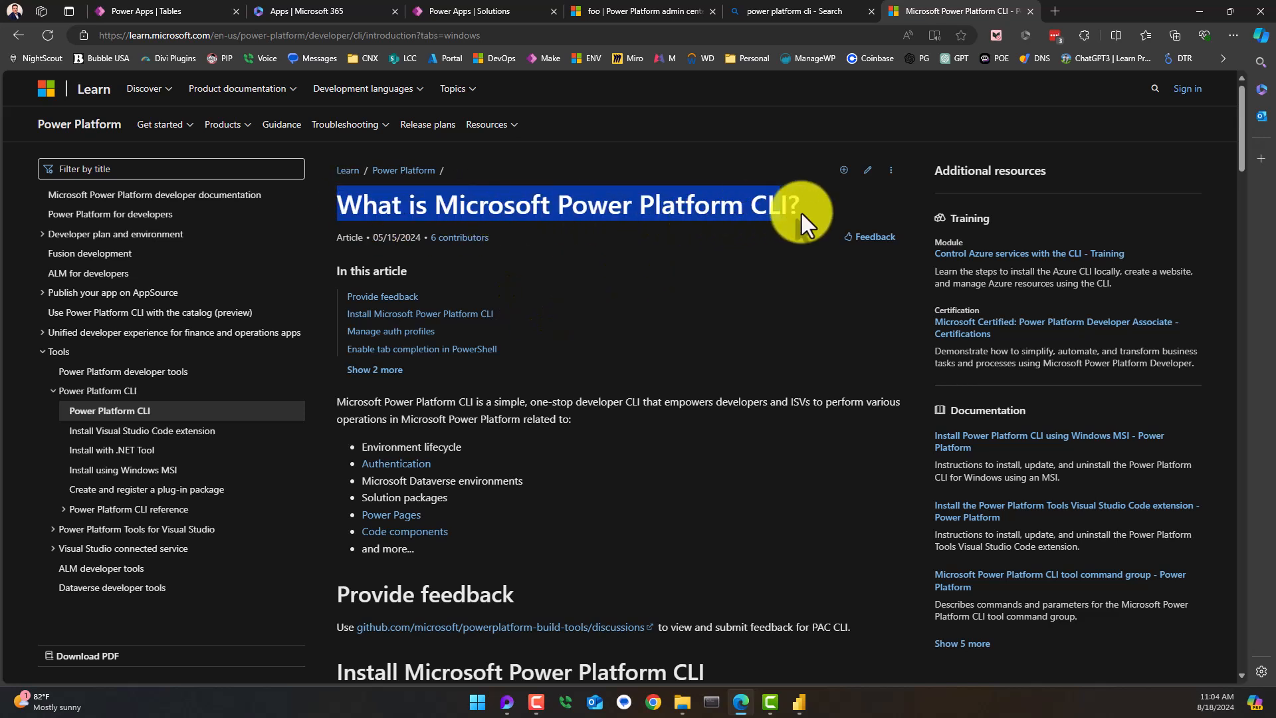
{"action": "left_click_drag", "start_coordinate": [699, 225], "coordinate": [783, 212]}
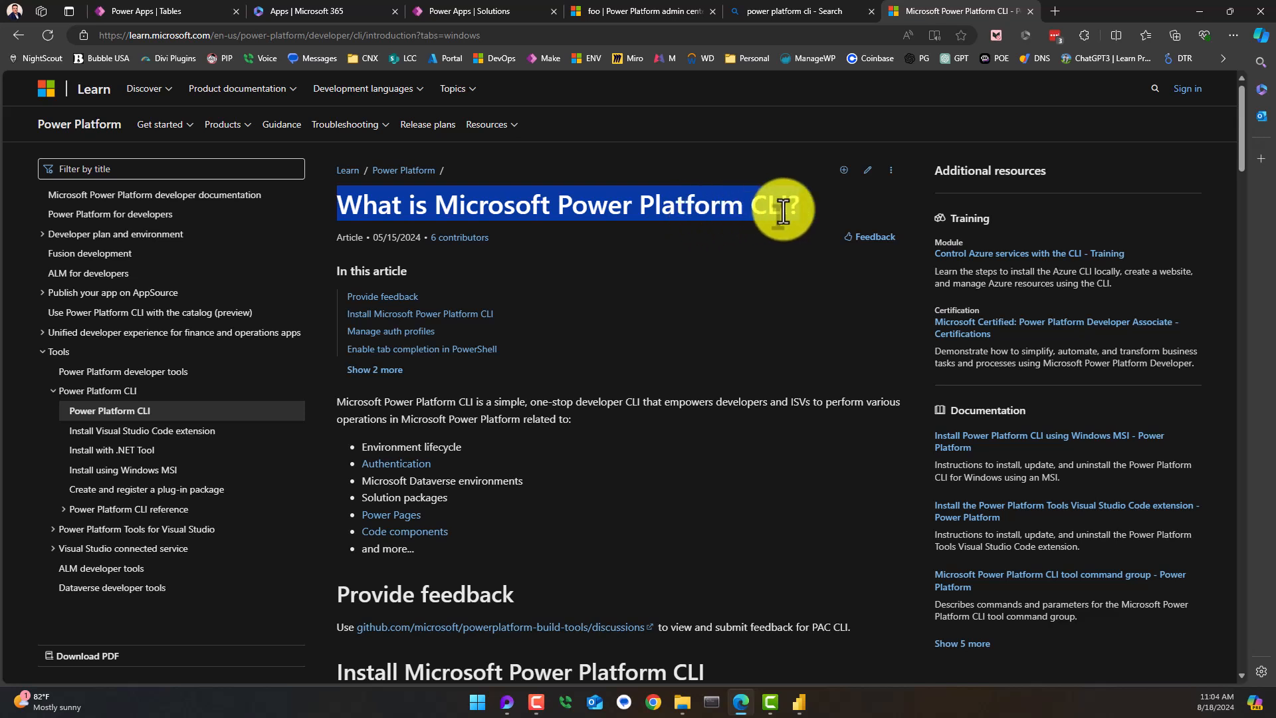
{"action": "left_click_drag", "start_coordinate": [783, 212], "coordinate": [803, 210]}
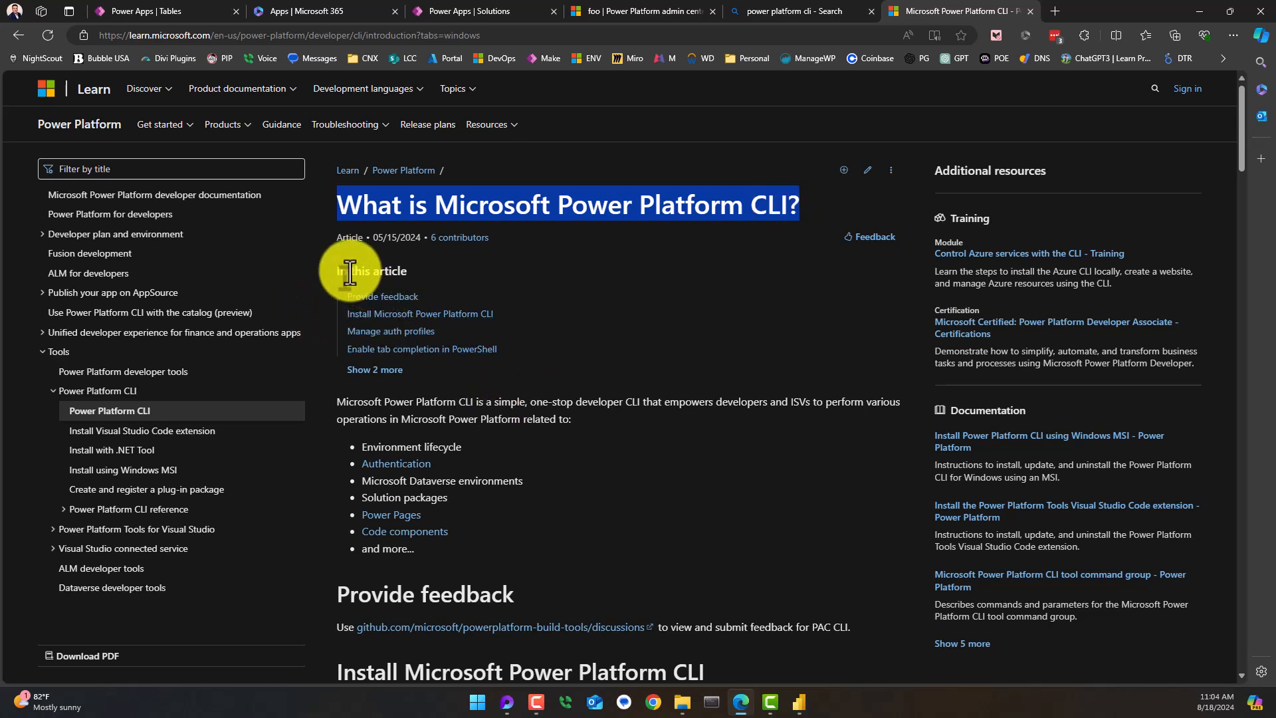
- Find the Windows MSI installation instructions for the Power Platform CLI and download powerapps-cli-1.0.msi
{"action": "left_click", "coordinate": [451, 316]}
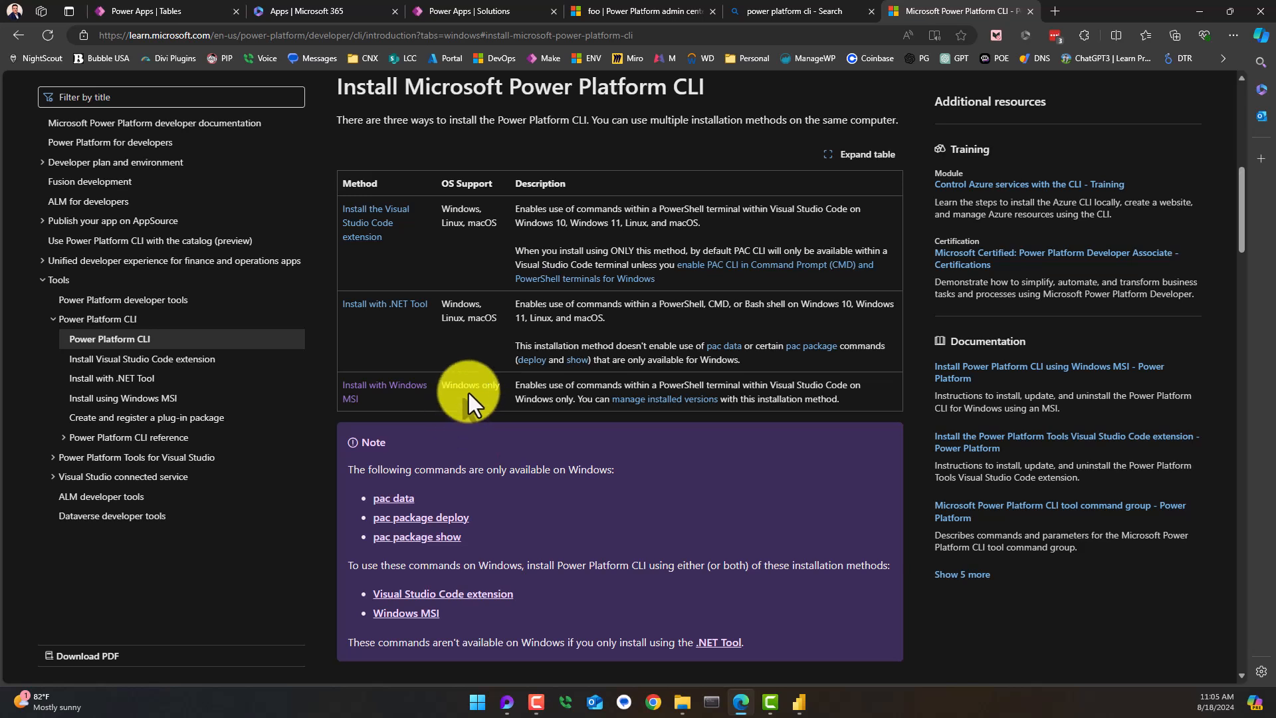
{"action": "left_click", "coordinate": [390, 394]}
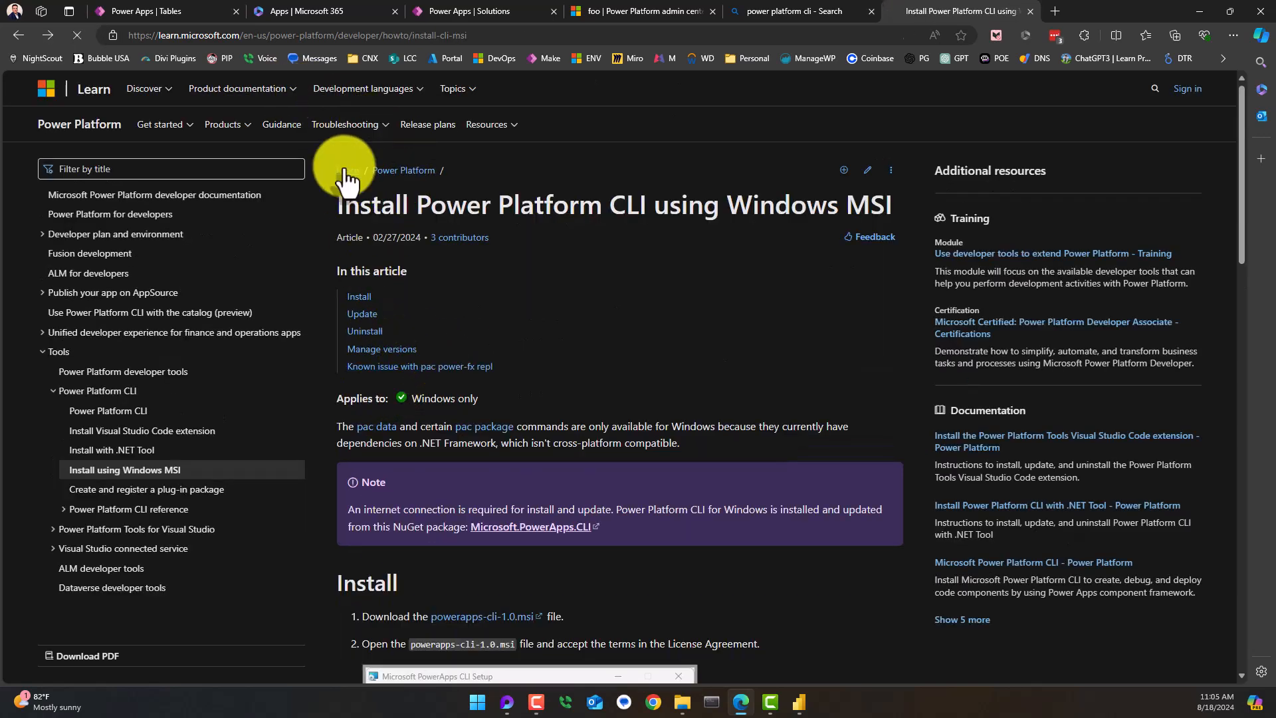
{"action": "key", "text": "alt+Left"}
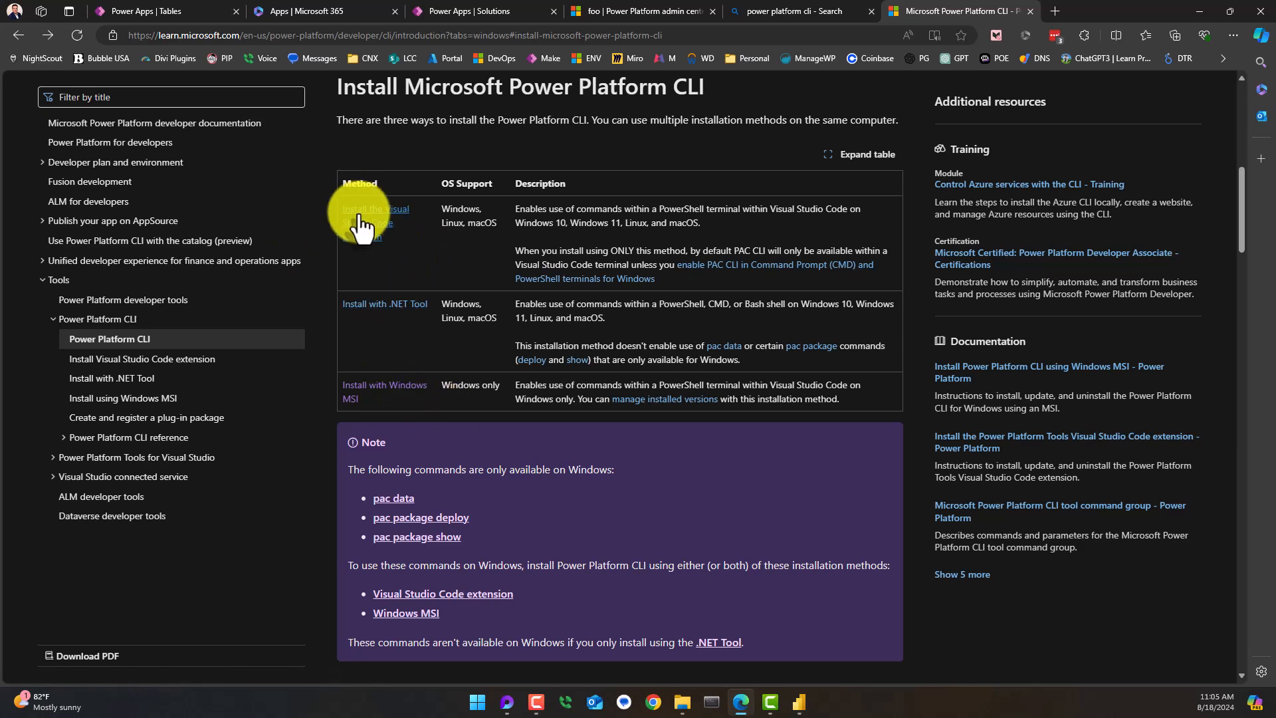
{"action": "left_click", "coordinate": [389, 391]}
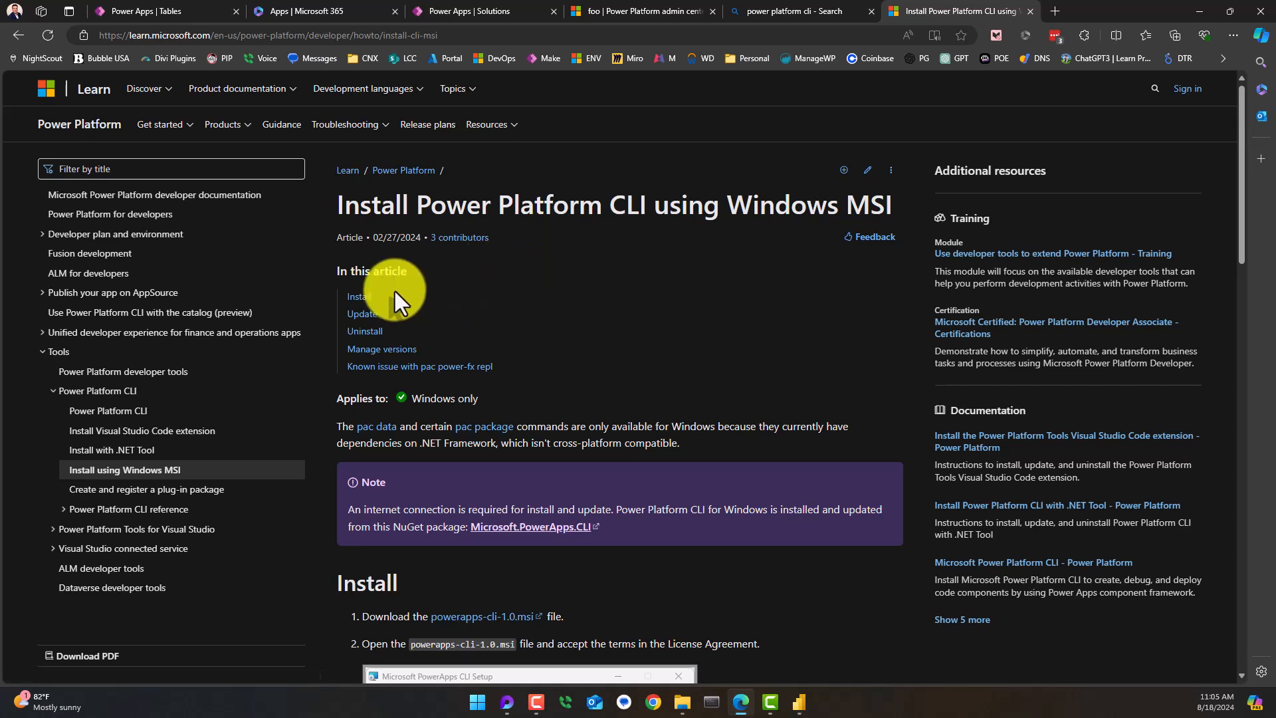
{"action": "left_click", "coordinate": [358, 298]}
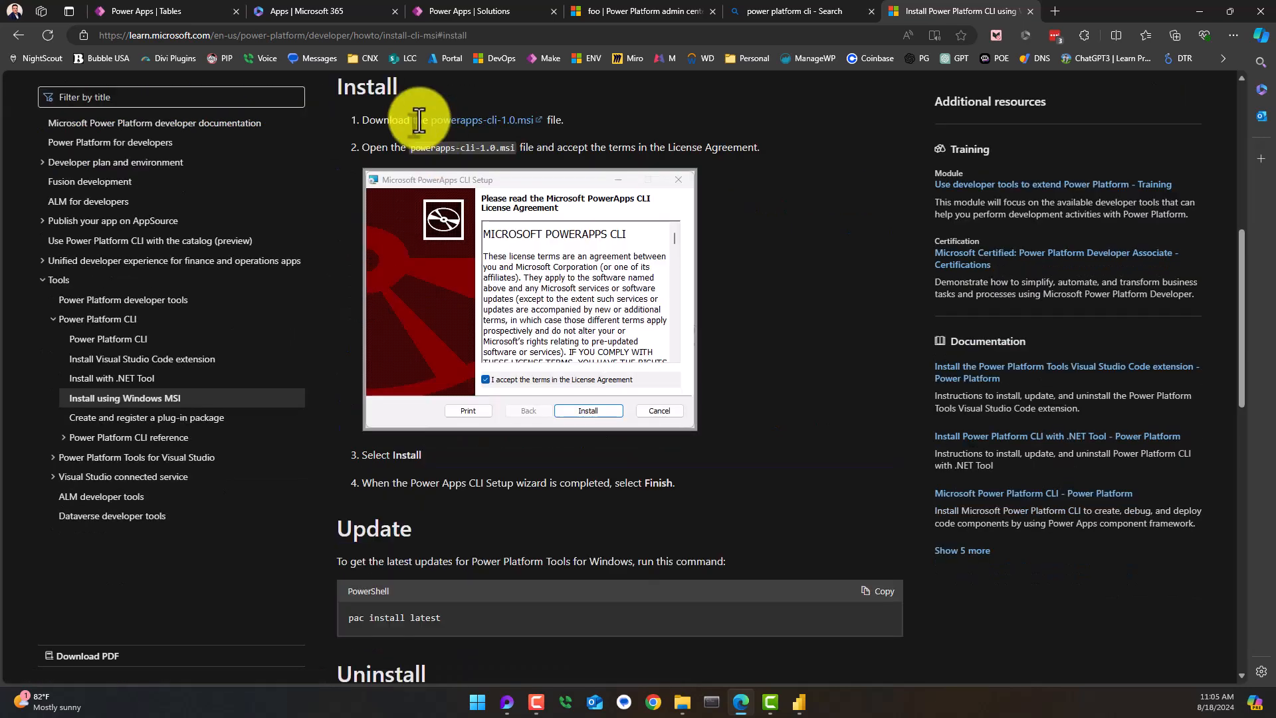
{"action": "left_click_drag", "start_coordinate": [361, 118], "coordinate": [410, 120]}
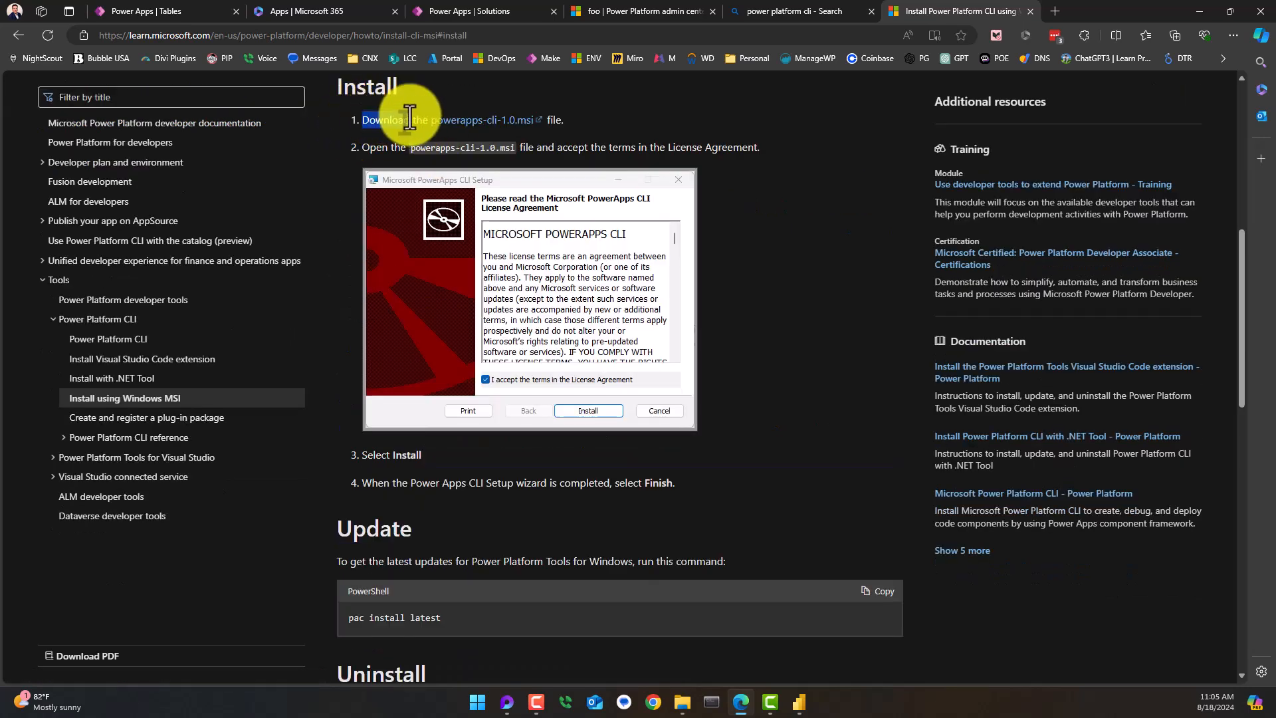
{"action": "left_click", "coordinate": [707, 126]}
{"action": "left_click", "coordinate": [498, 119]}
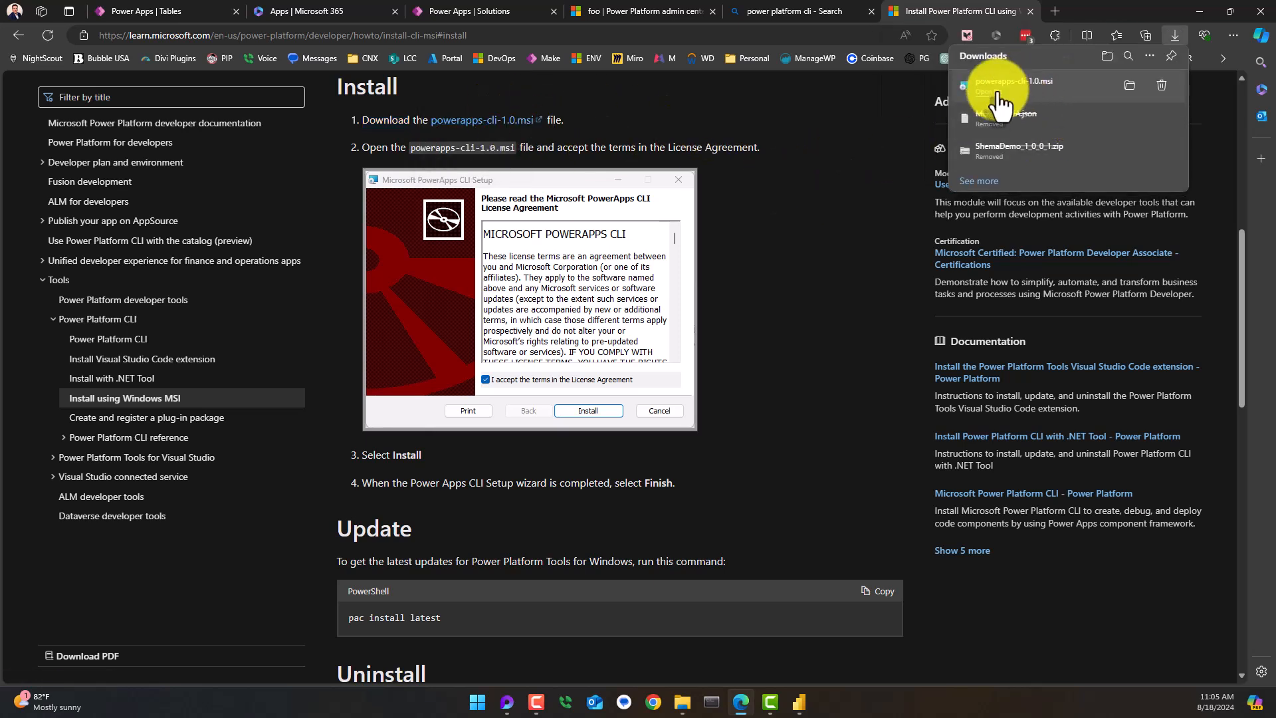
- Run powerapps-cli-1.0.msi from the Downloads folder in File Explorer, accept the license agreement and complete the installation
{"action": "left_click", "coordinate": [683, 703]}
{"action": "left_click", "coordinate": [196, 292]}
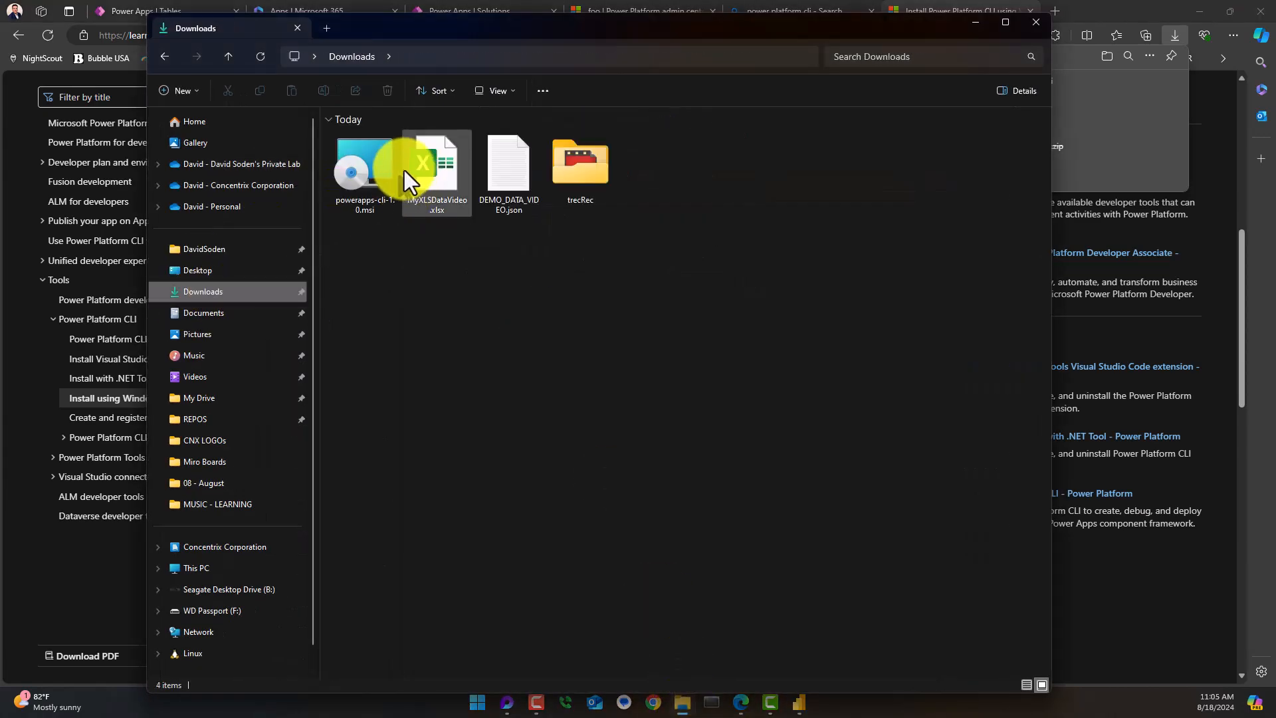
{"action": "left_click", "coordinate": [364, 181]}
{"action": "double_click", "coordinate": [364, 180]}
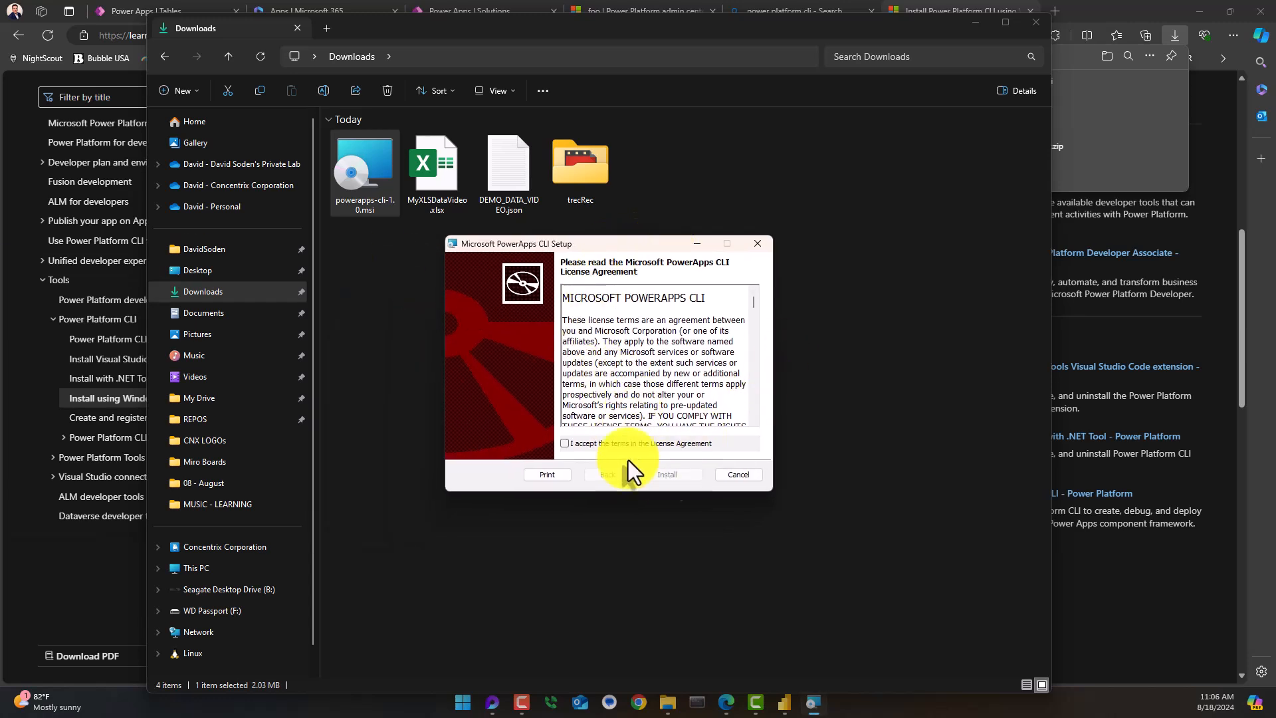
{"action": "left_click", "coordinate": [579, 448]}
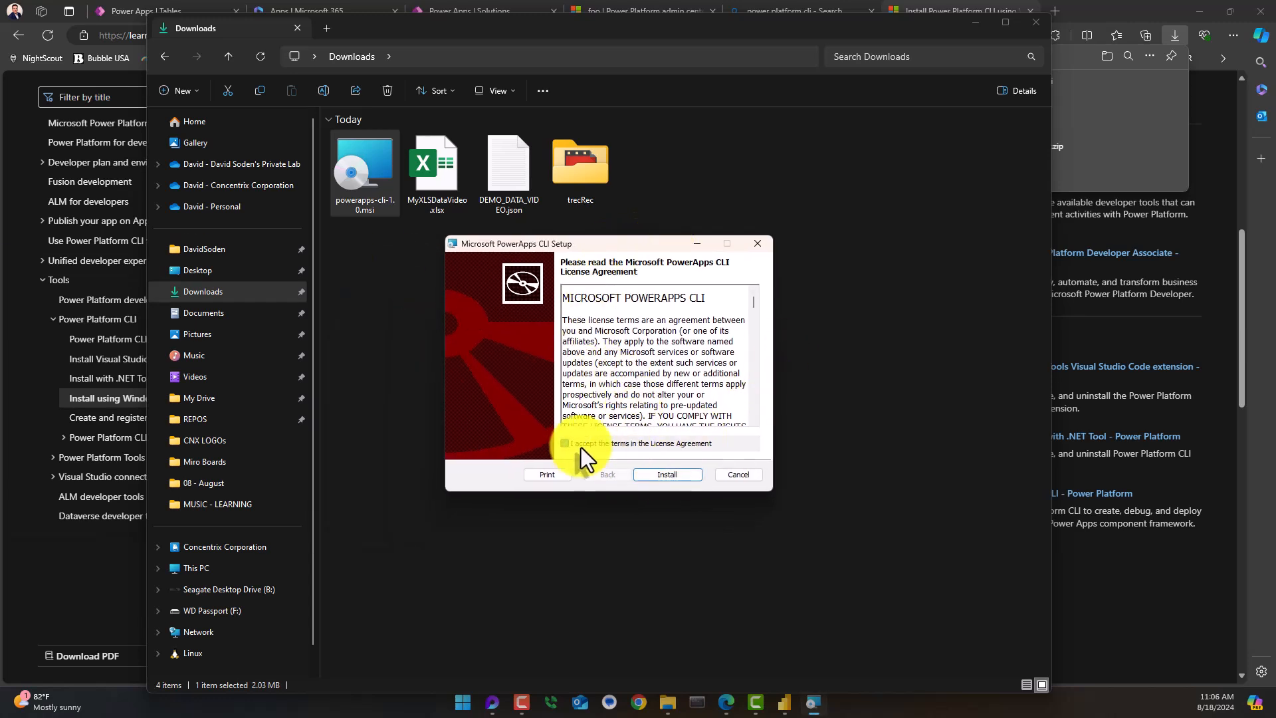
{"action": "left_click", "coordinate": [672, 478]}
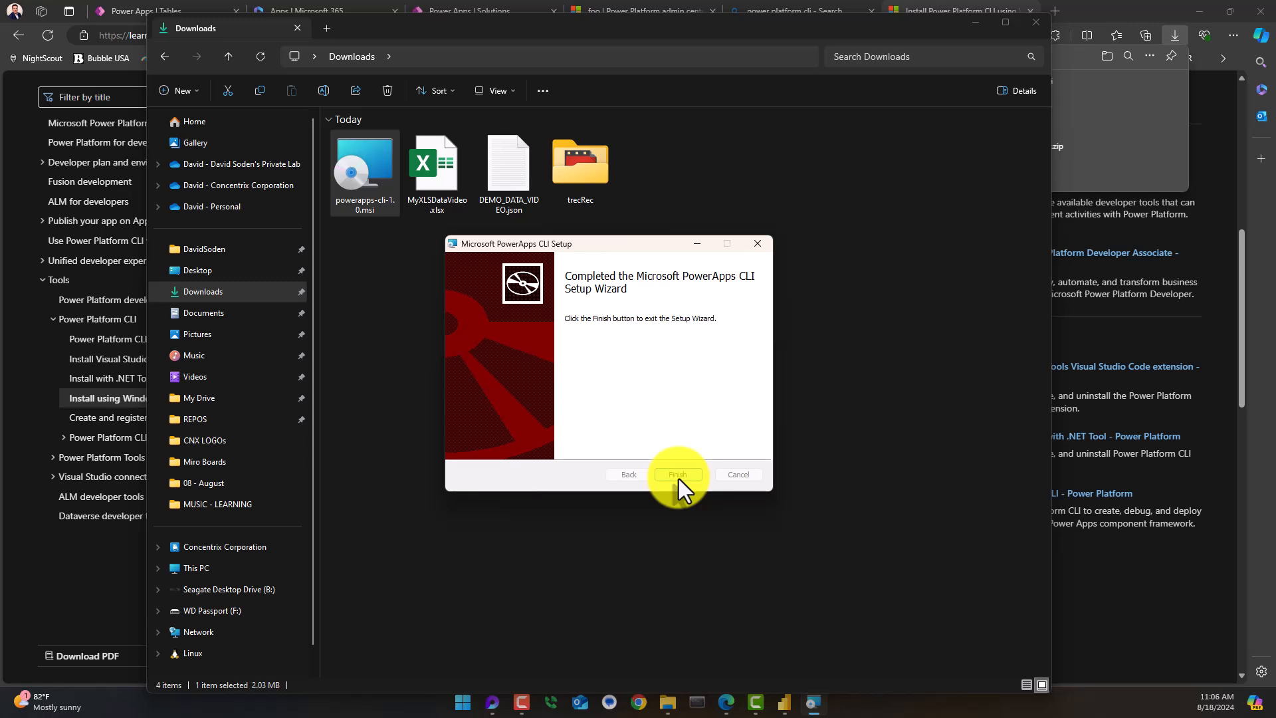
{"action": "left_click", "coordinate": [678, 474]}
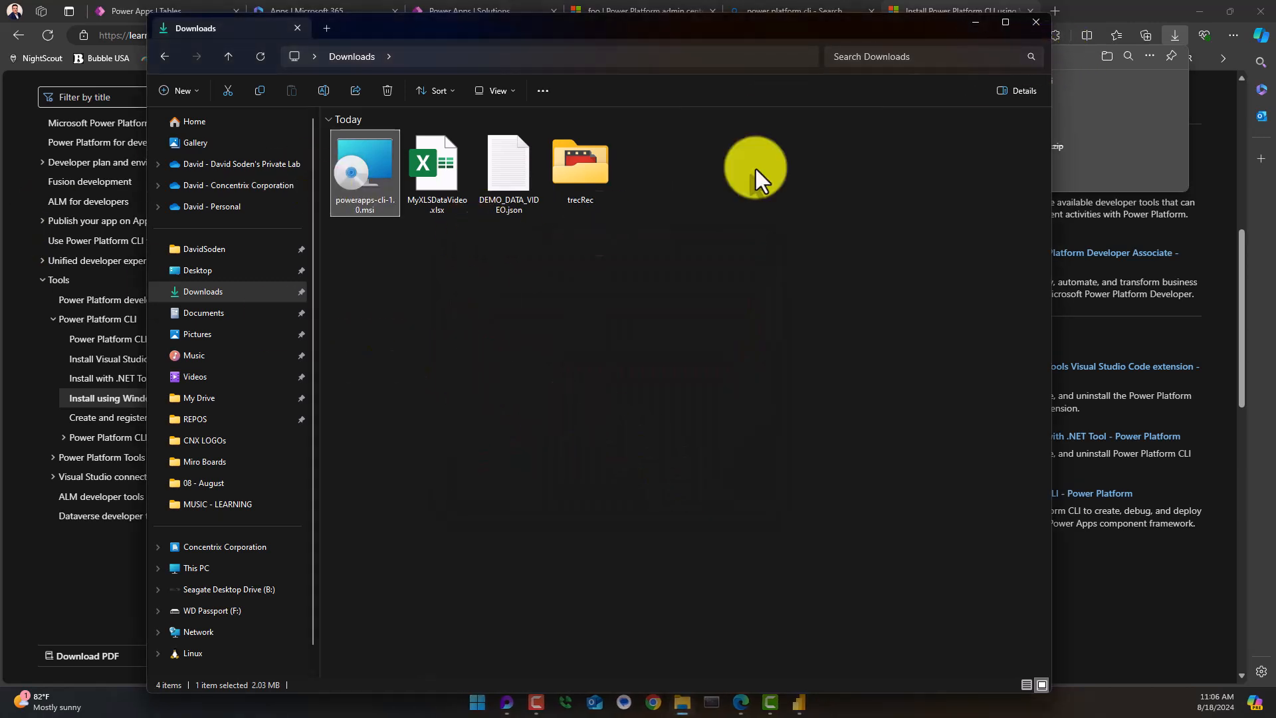
{"action": "left_click", "coordinate": [976, 24]}
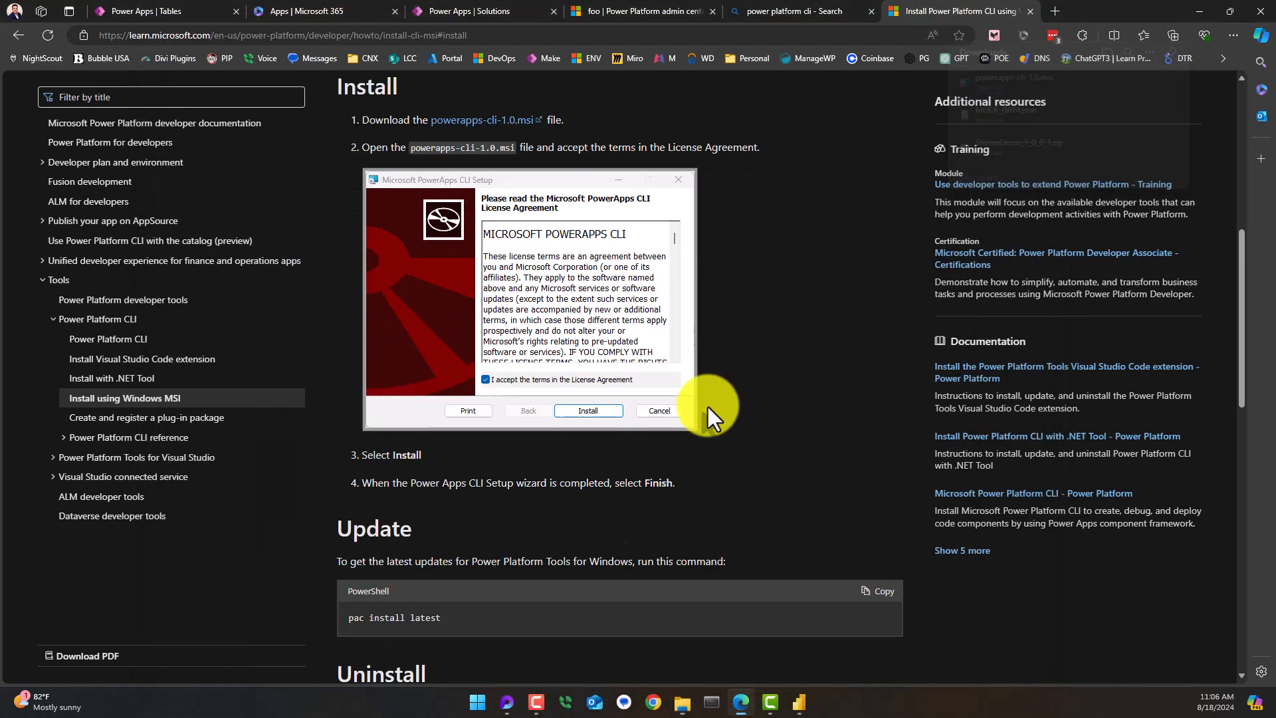
- Open Command Prompt as administrator and close the browser tab with the CLI installation article
{"action": "left_click", "coordinate": [477, 702]}
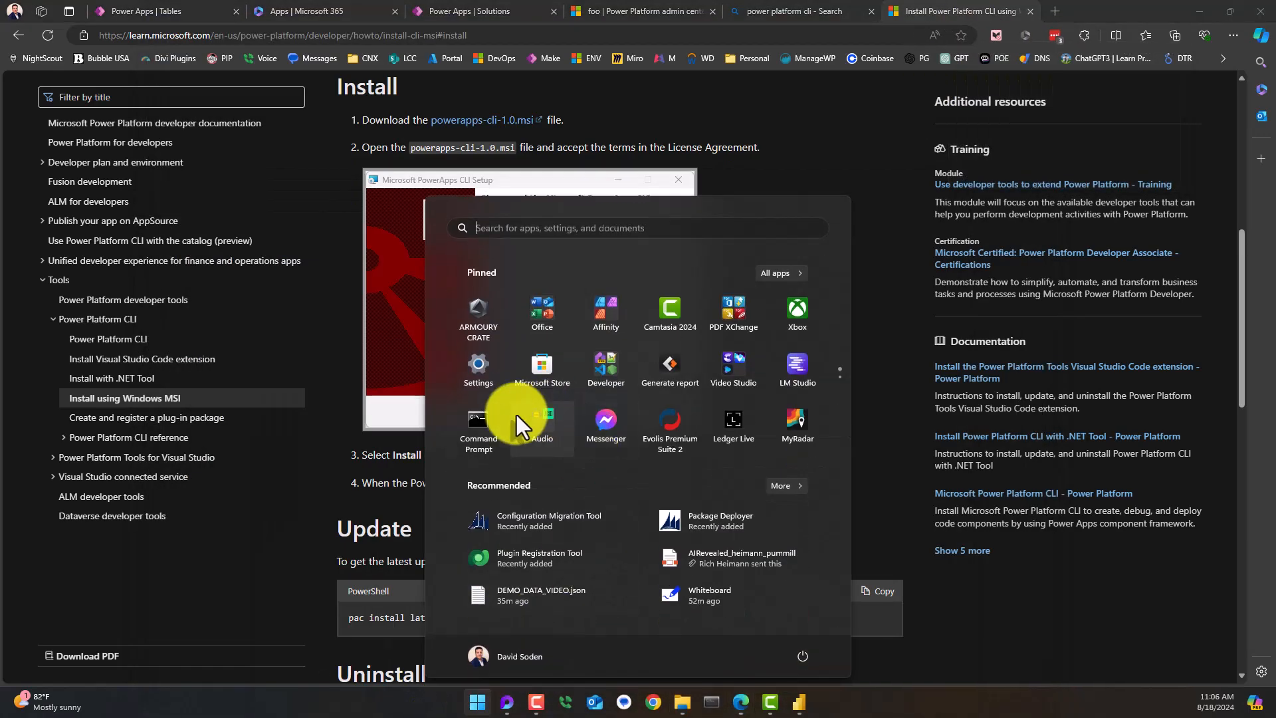
{"action": "right_click", "coordinate": [483, 424]}
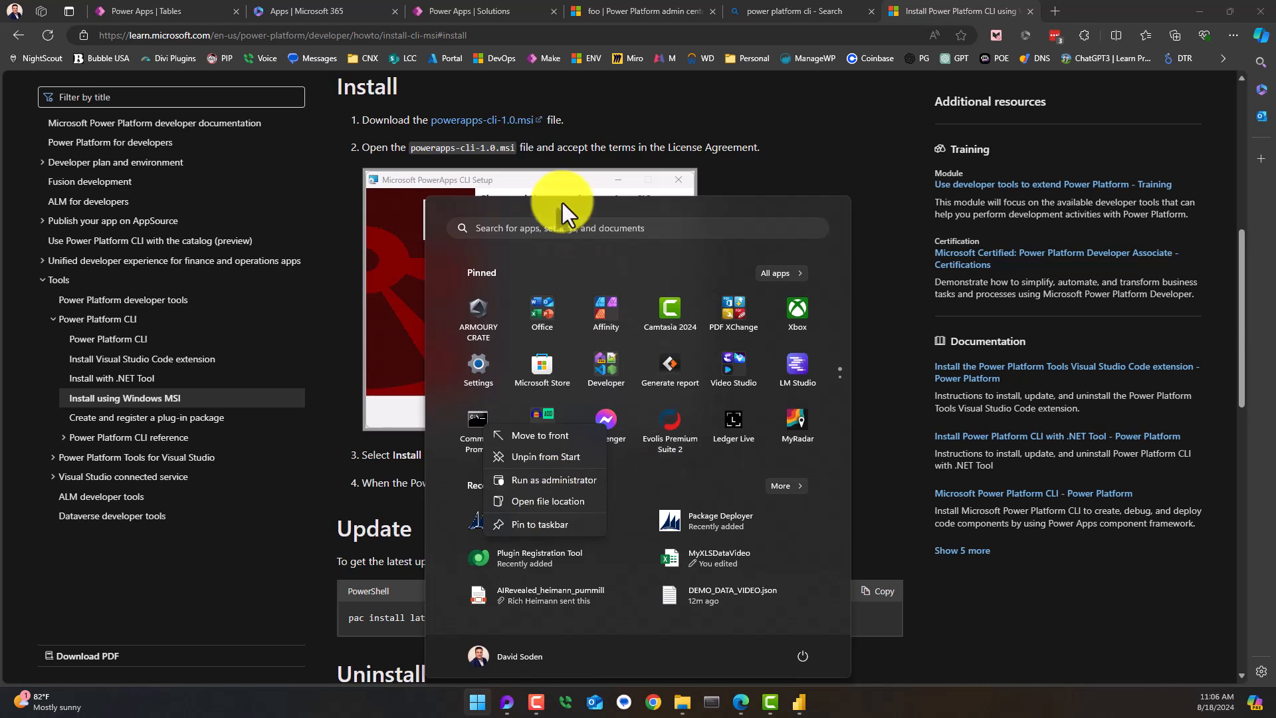
{"action": "left_click", "coordinate": [536, 233]}
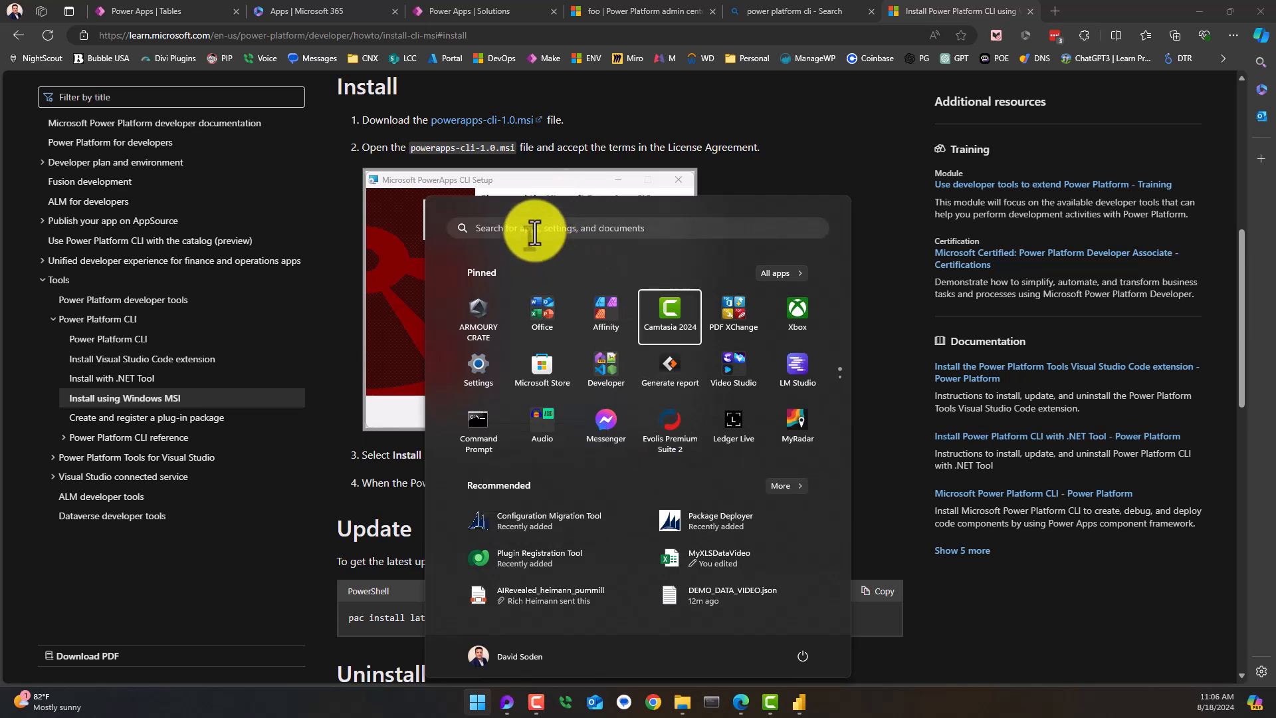
{"action": "left_click", "coordinate": [535, 230]}
{"action": "type", "text": "cmd"}
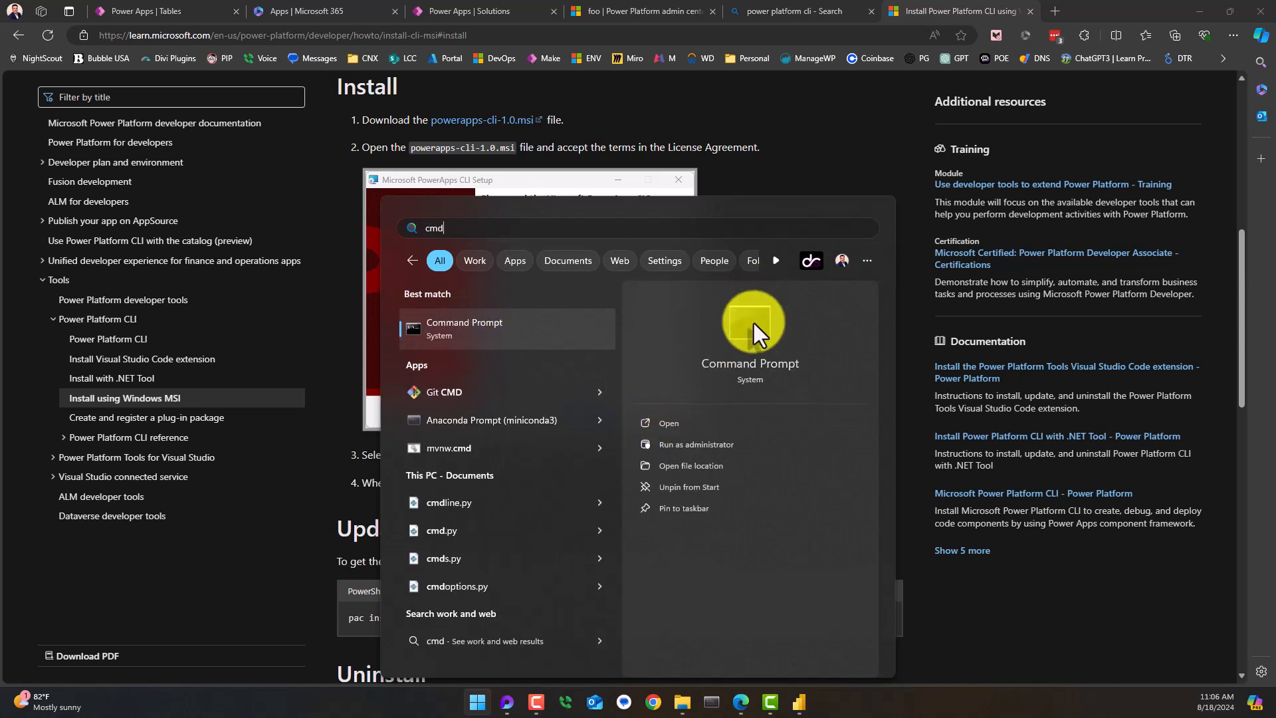
{"action": "left_click", "coordinate": [688, 452]}
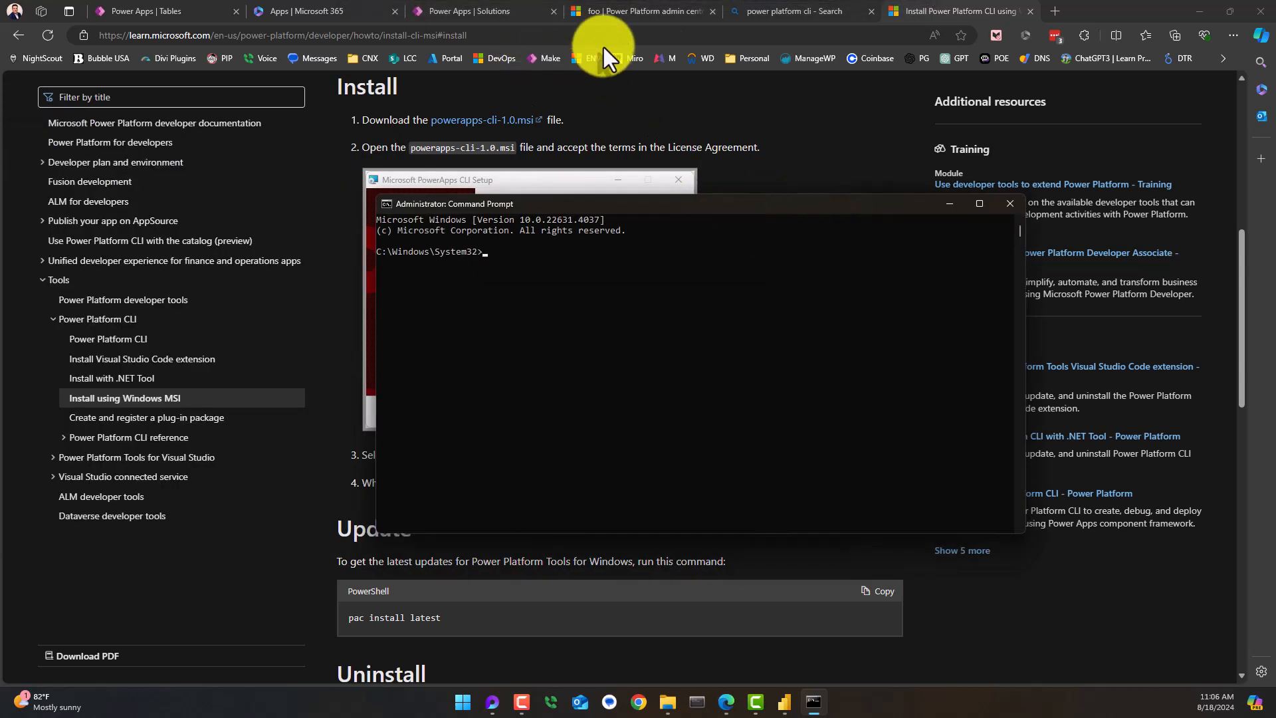
{"action": "left_click", "coordinate": [1031, 16]}
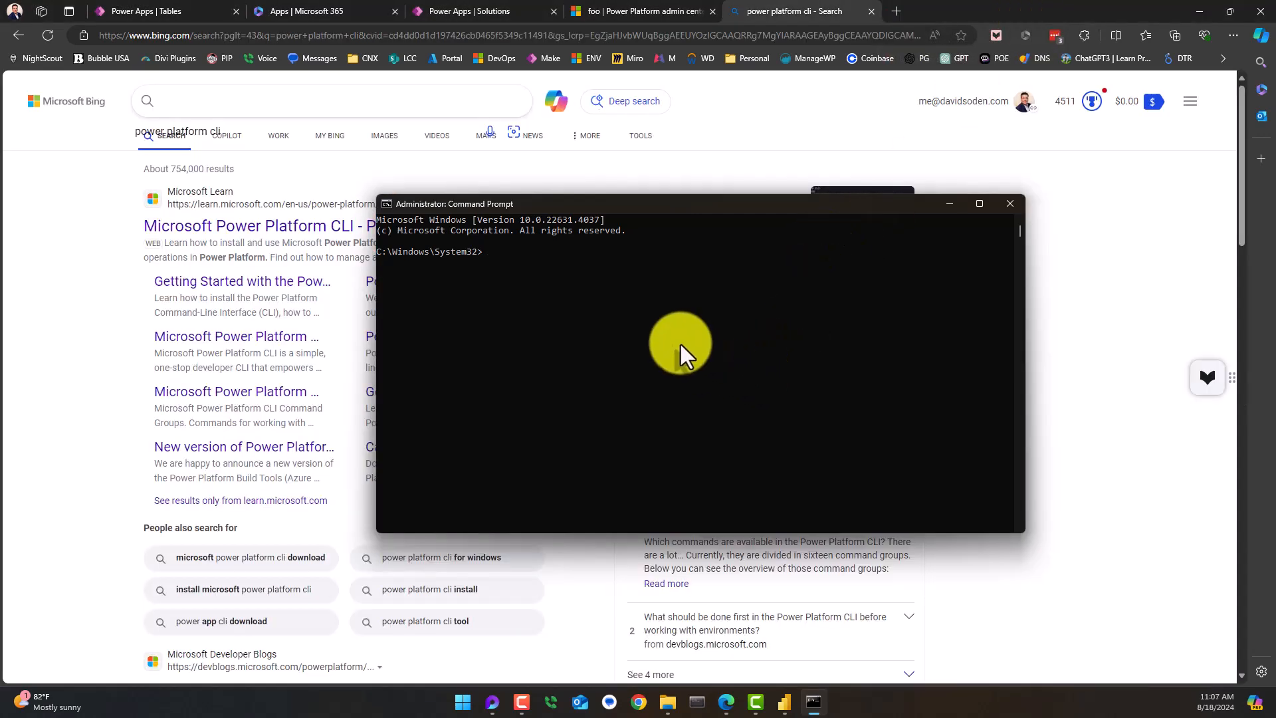
- Run pac in the administrator Command Prompt and review the available Power Platform CLI commands
{"action": "left_click", "coordinate": [575, 297]}
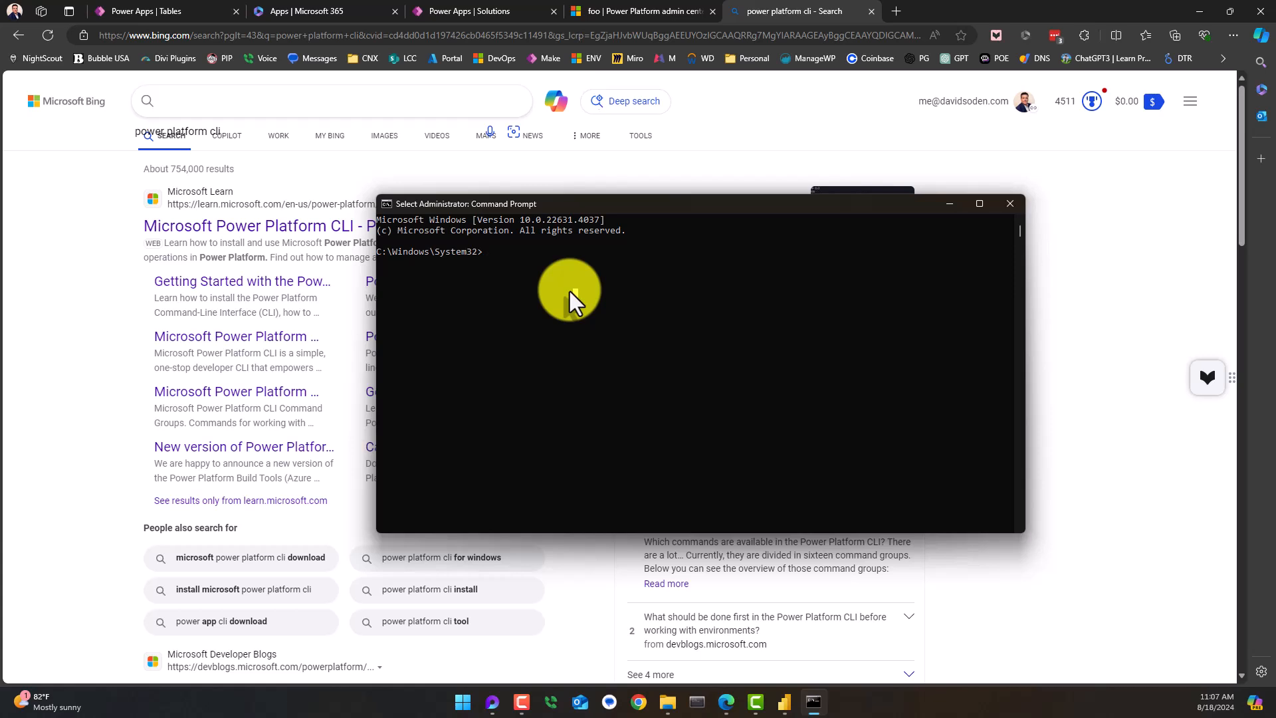
{"action": "key", "text": "Escape"}
{"action": "type", "text": "pac"}
{"action": "key", "text": "Return"}
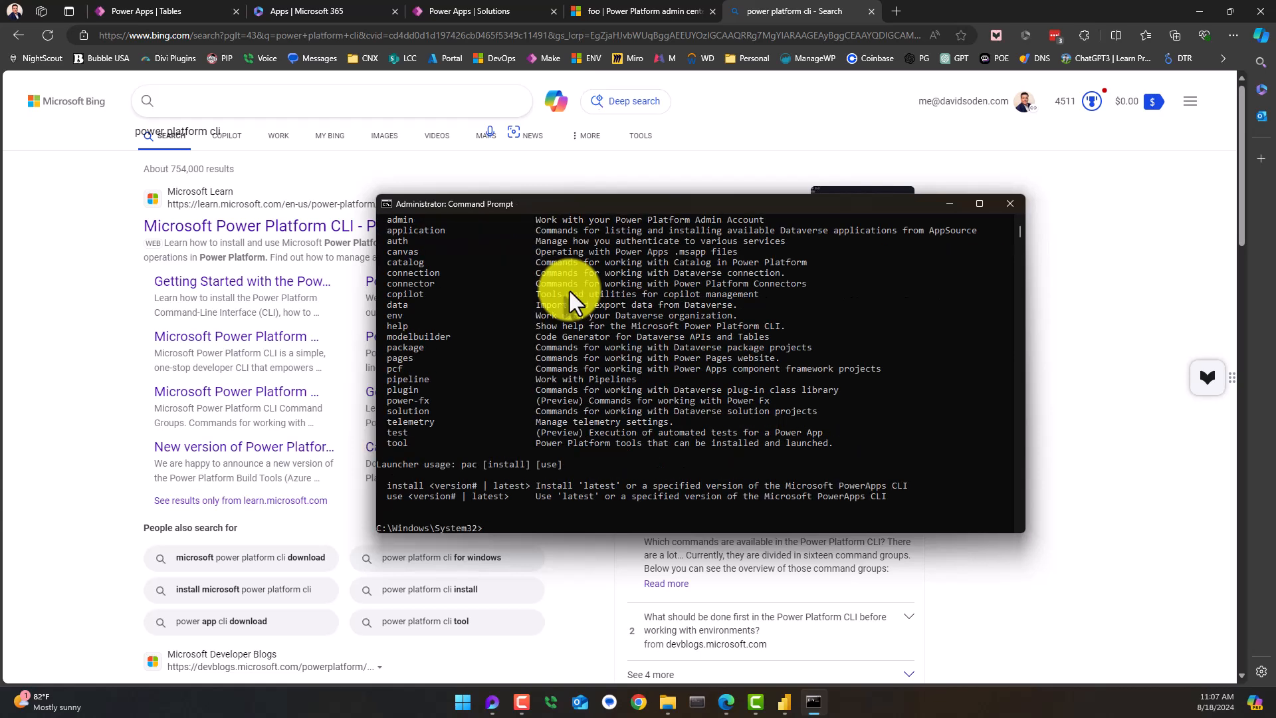
{"action": "scroll", "coordinate": [518, 286], "scroll_direction": "up", "scroll_amount": 2}
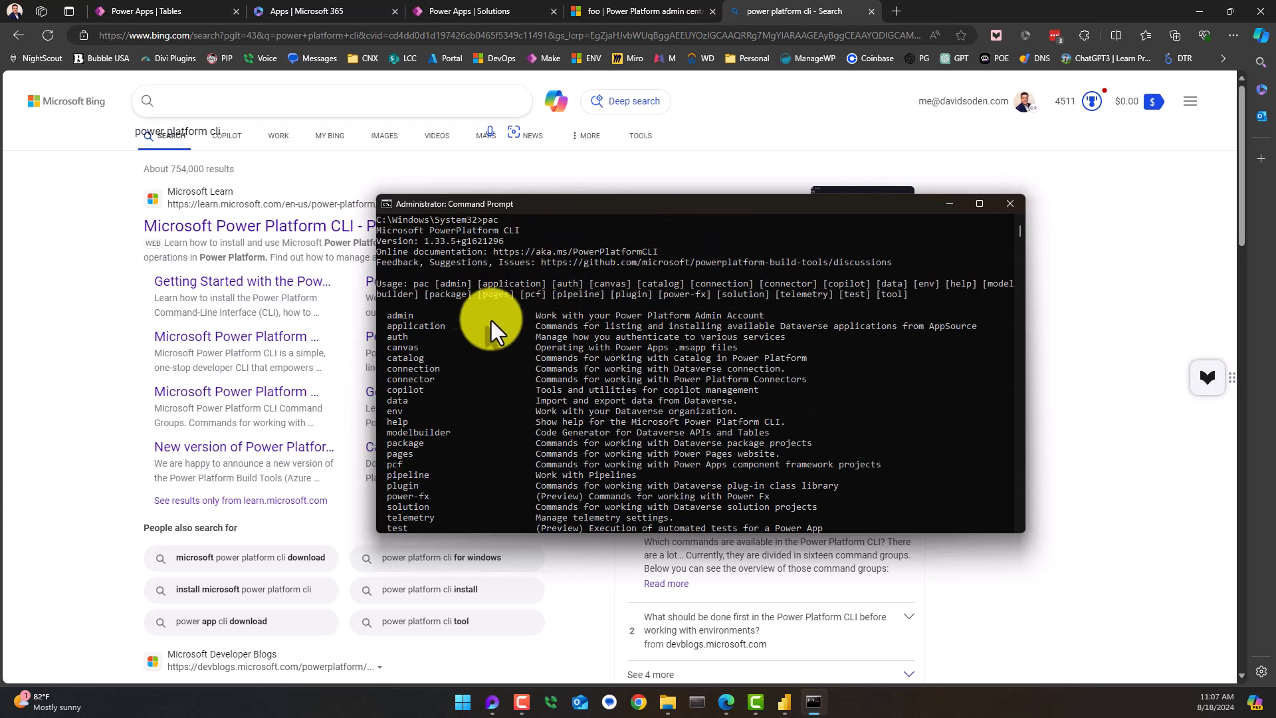
{"action": "scroll", "coordinate": [432, 301], "scroll_direction": "down", "scroll_amount": 1}
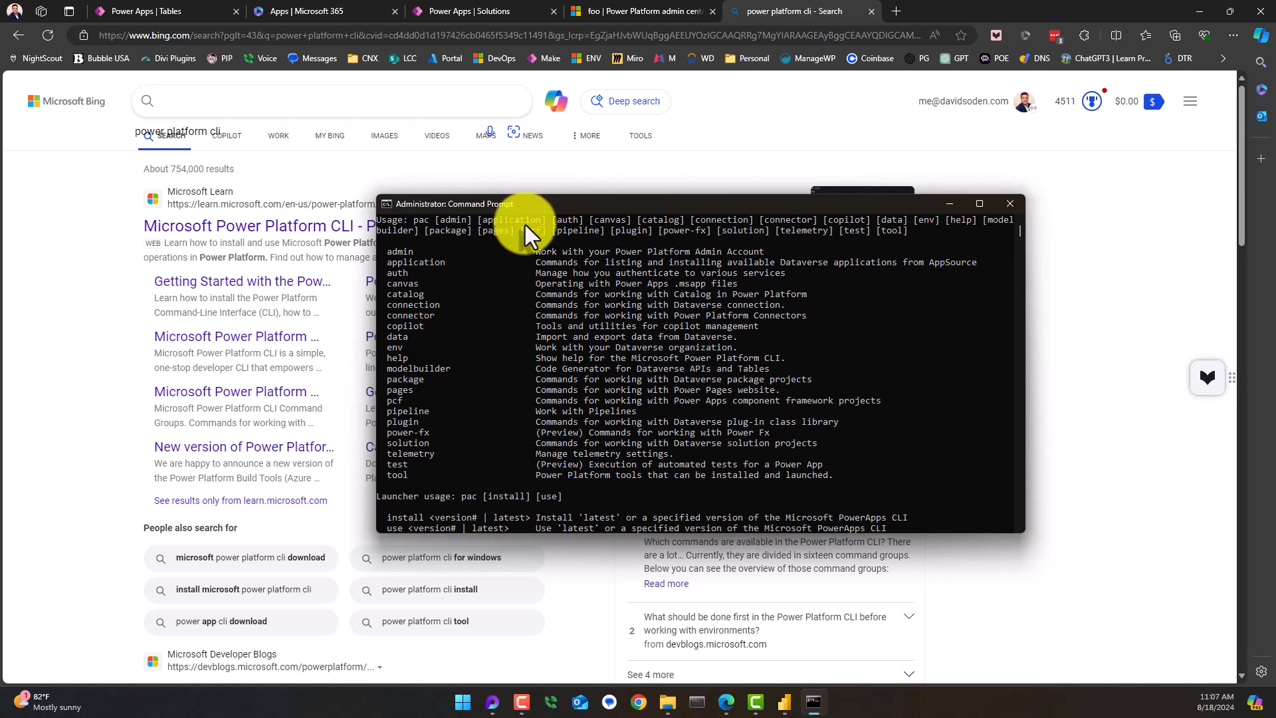
- Download the exported Migration solution from the foo environment's Solutions page in the browser
{"action": "left_click", "coordinate": [489, 14]}
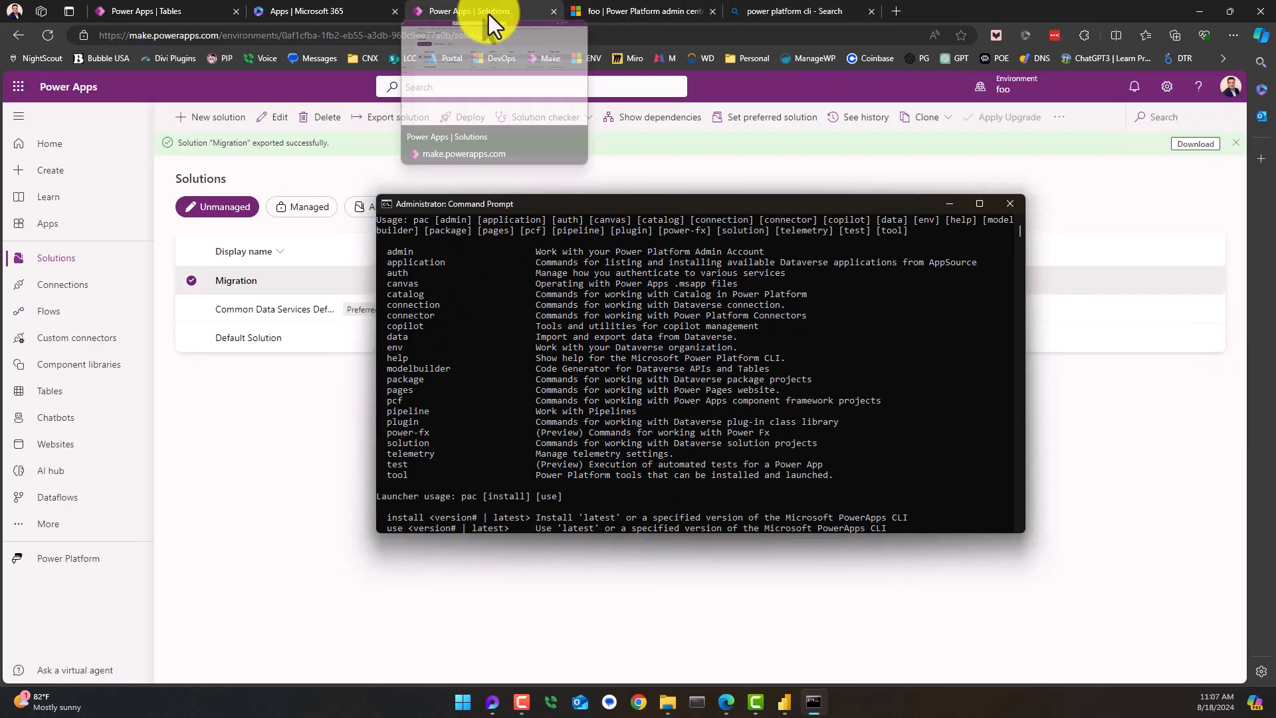
{"action": "left_click", "coordinate": [1193, 143]}
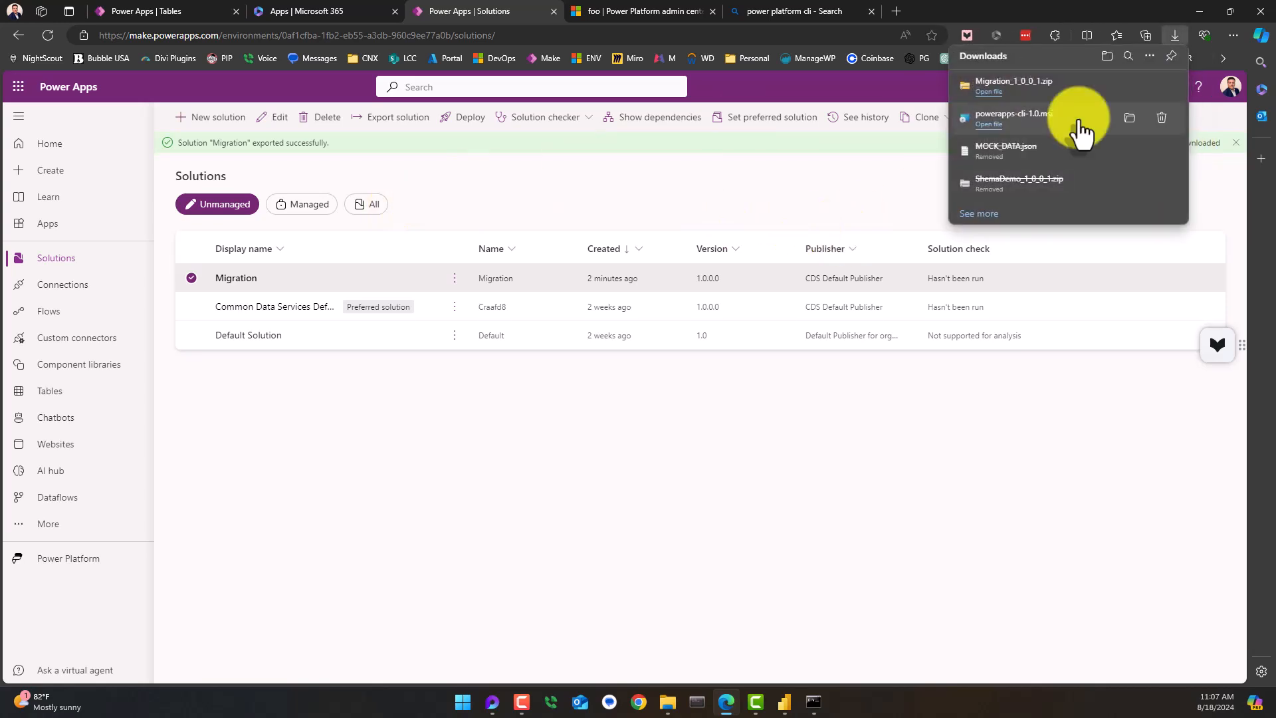
{"action": "left_click", "coordinate": [815, 702]}
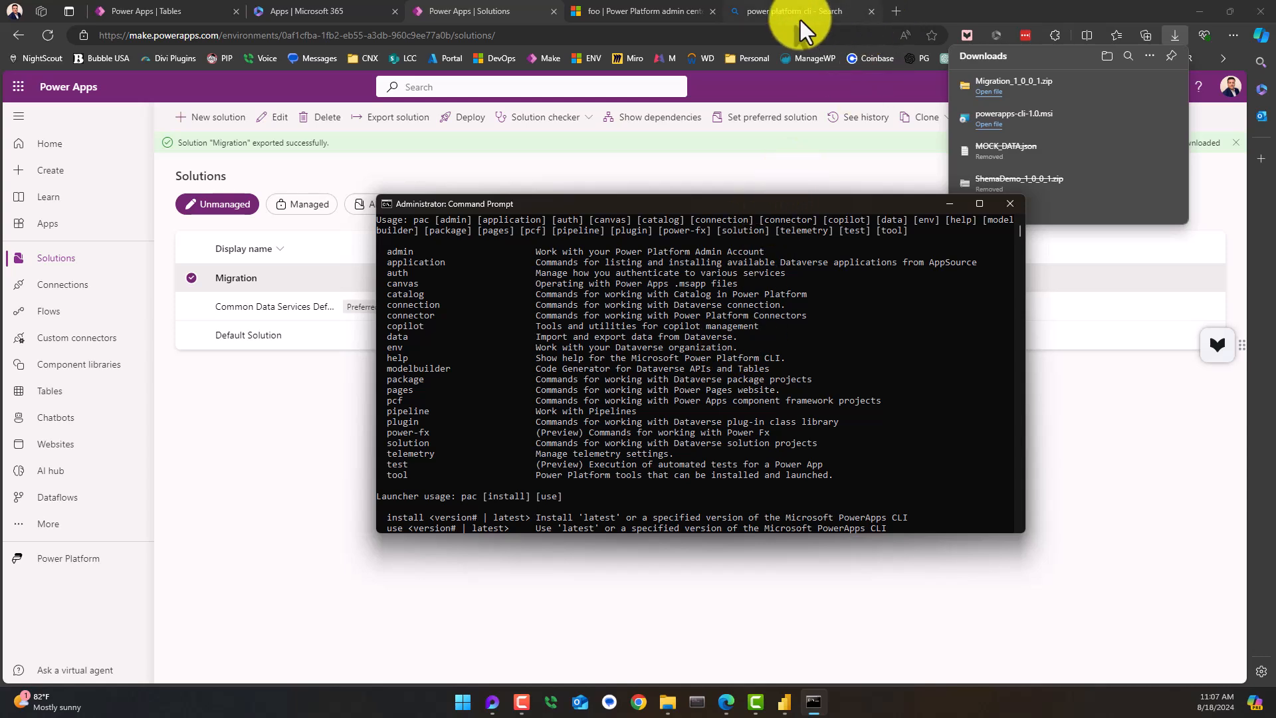
{"action": "left_click", "coordinate": [1107, 545]}
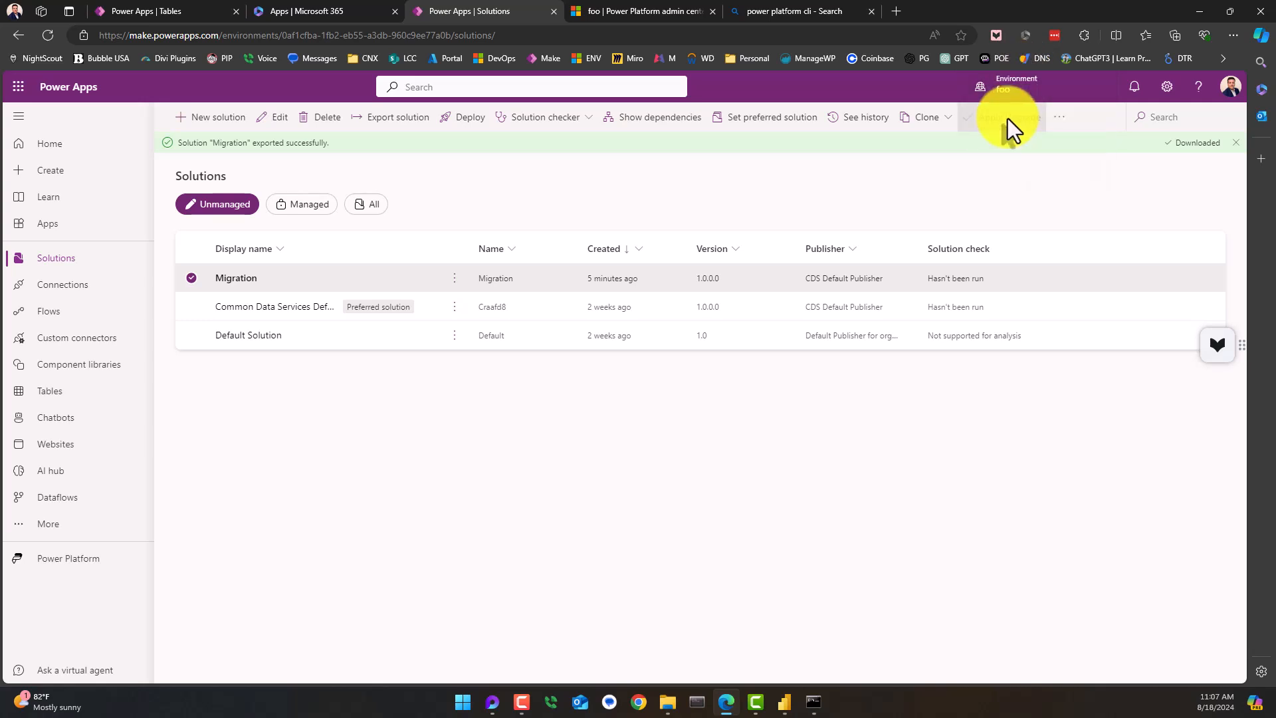
- Switch Power Apps to the environment named after its owner and dismiss the solution export notification
{"action": "left_click", "coordinate": [1021, 98]}
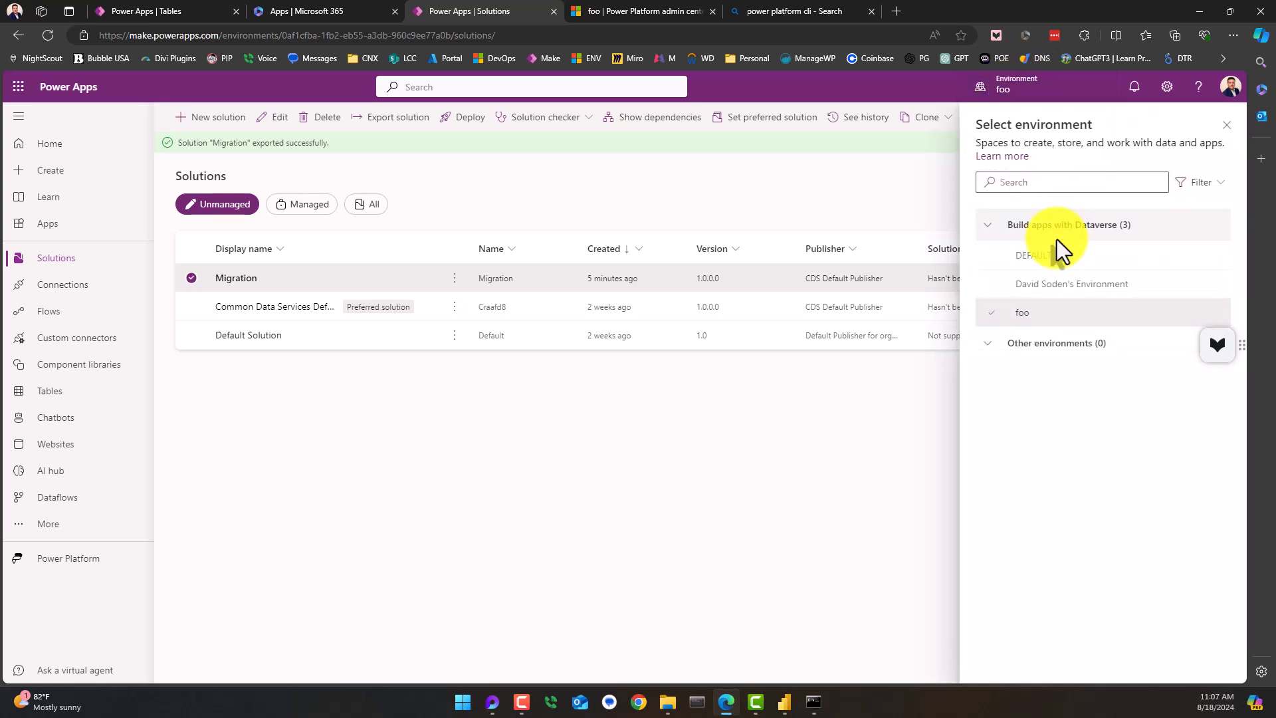
{"action": "left_click", "coordinate": [1052, 295]}
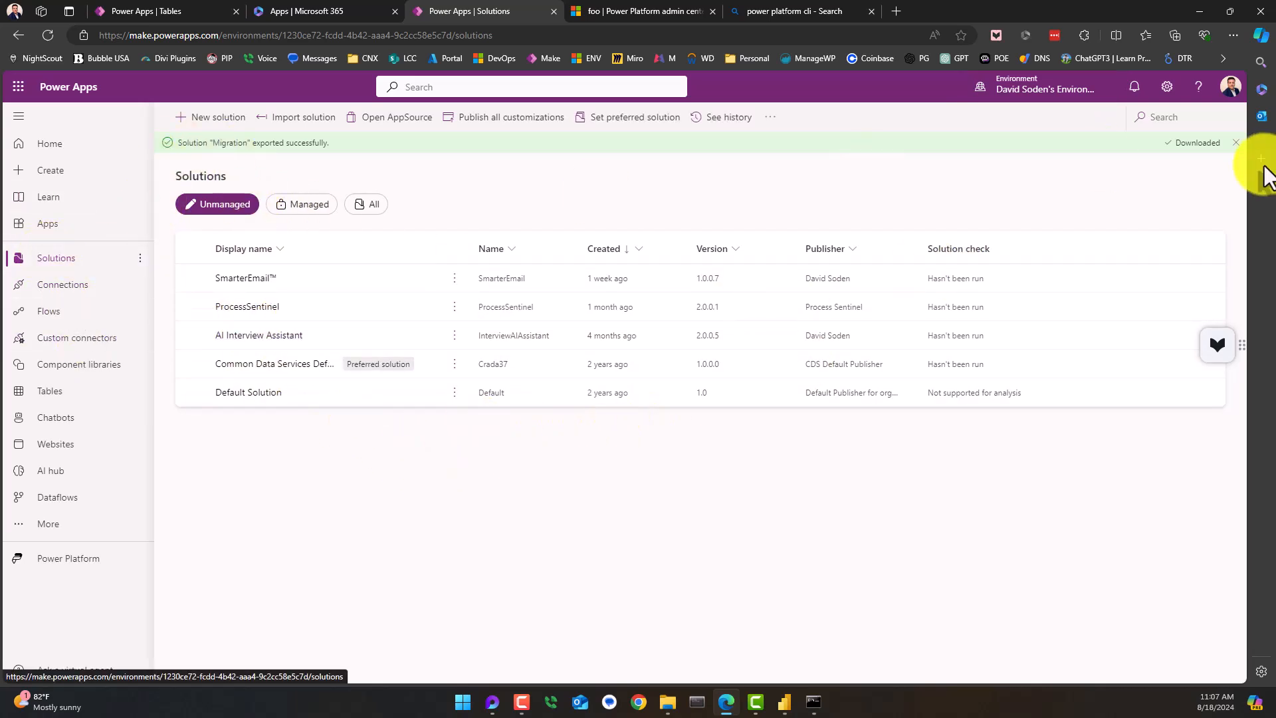
{"action": "left_click", "coordinate": [1235, 142]}
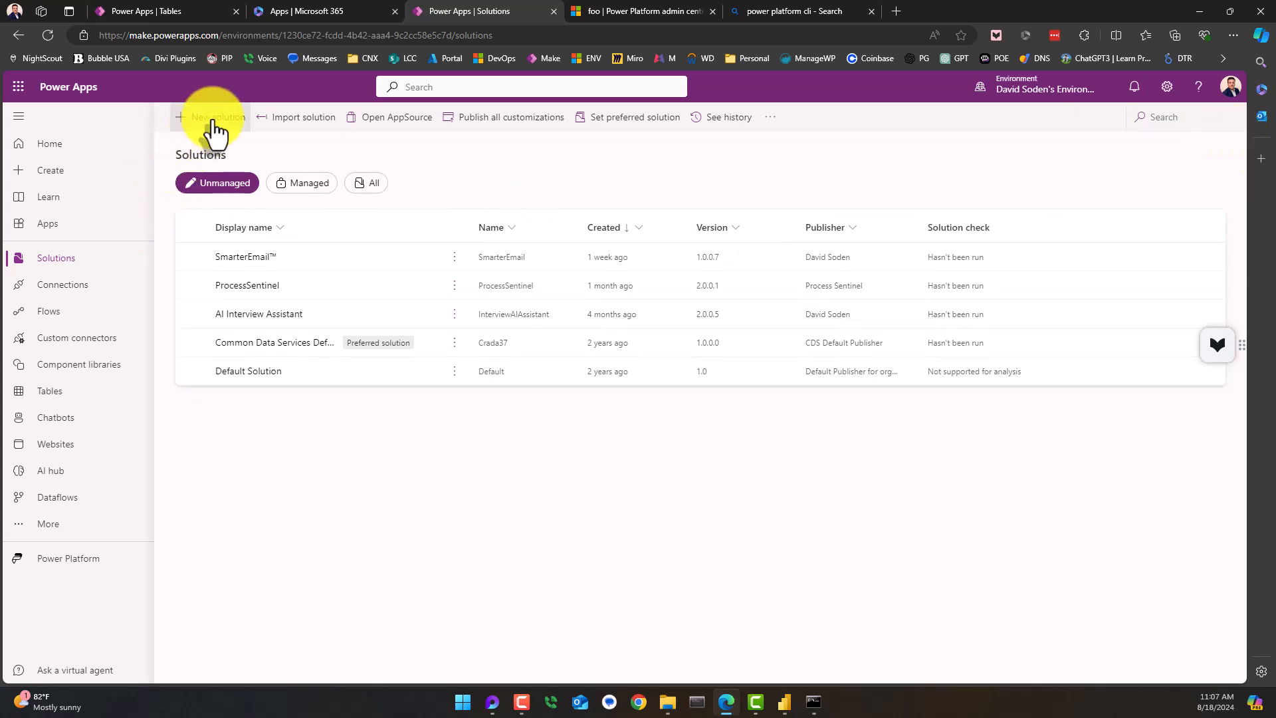
- Import the Migration_1_0_0_1.zip solution file from Downloads into the current environment
{"action": "left_click", "coordinate": [278, 121]}
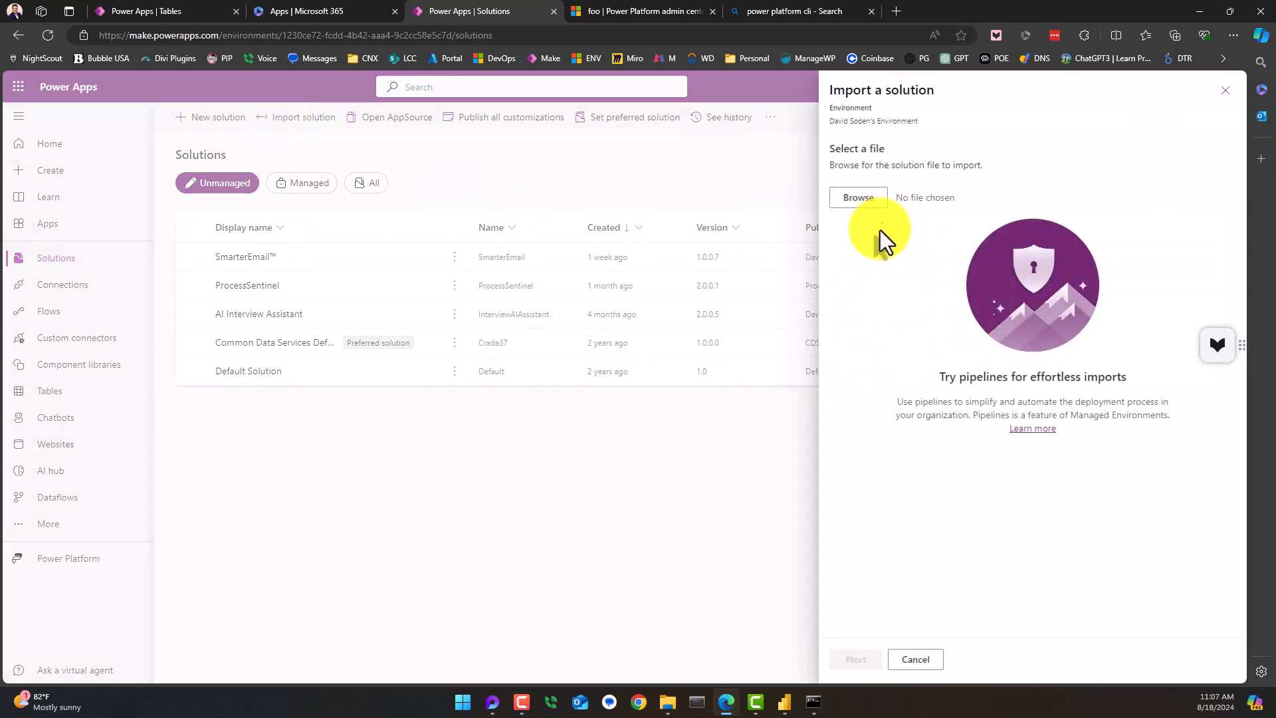
{"action": "left_click", "coordinate": [861, 203]}
{"action": "left_click", "coordinate": [158, 137]}
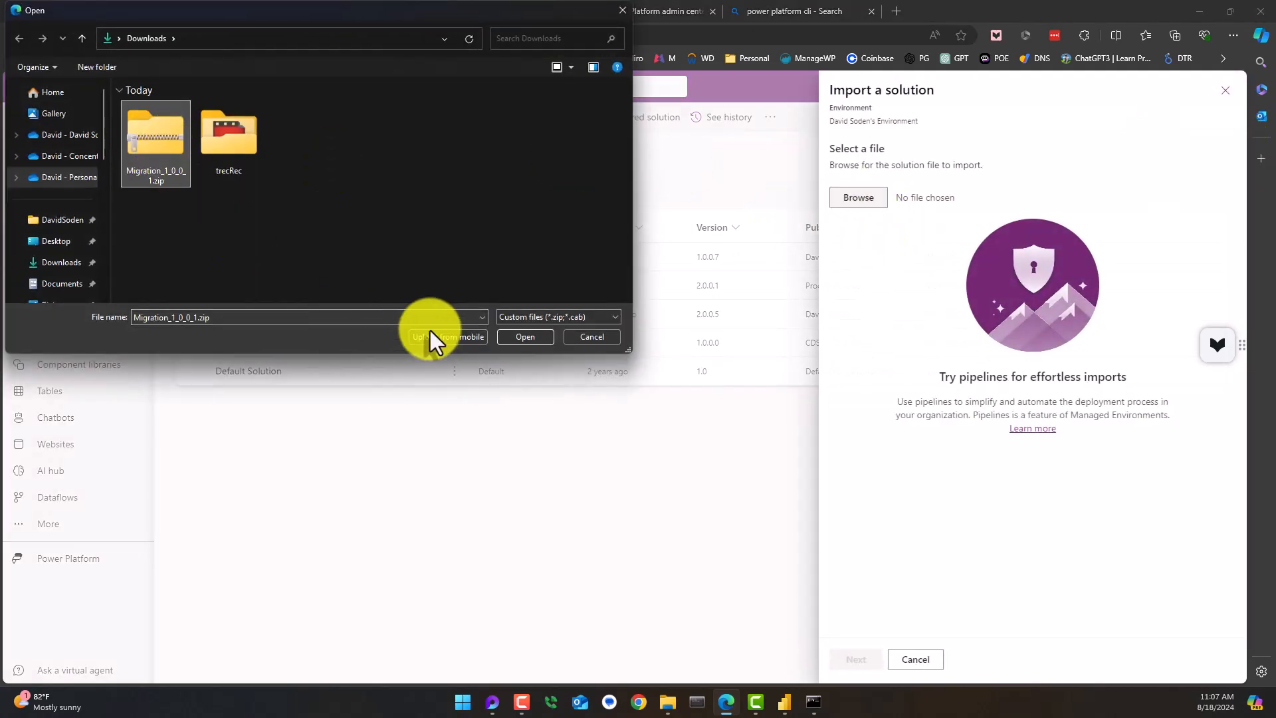
{"action": "left_click", "coordinate": [519, 337]}
{"action": "left_click", "coordinate": [856, 659]}
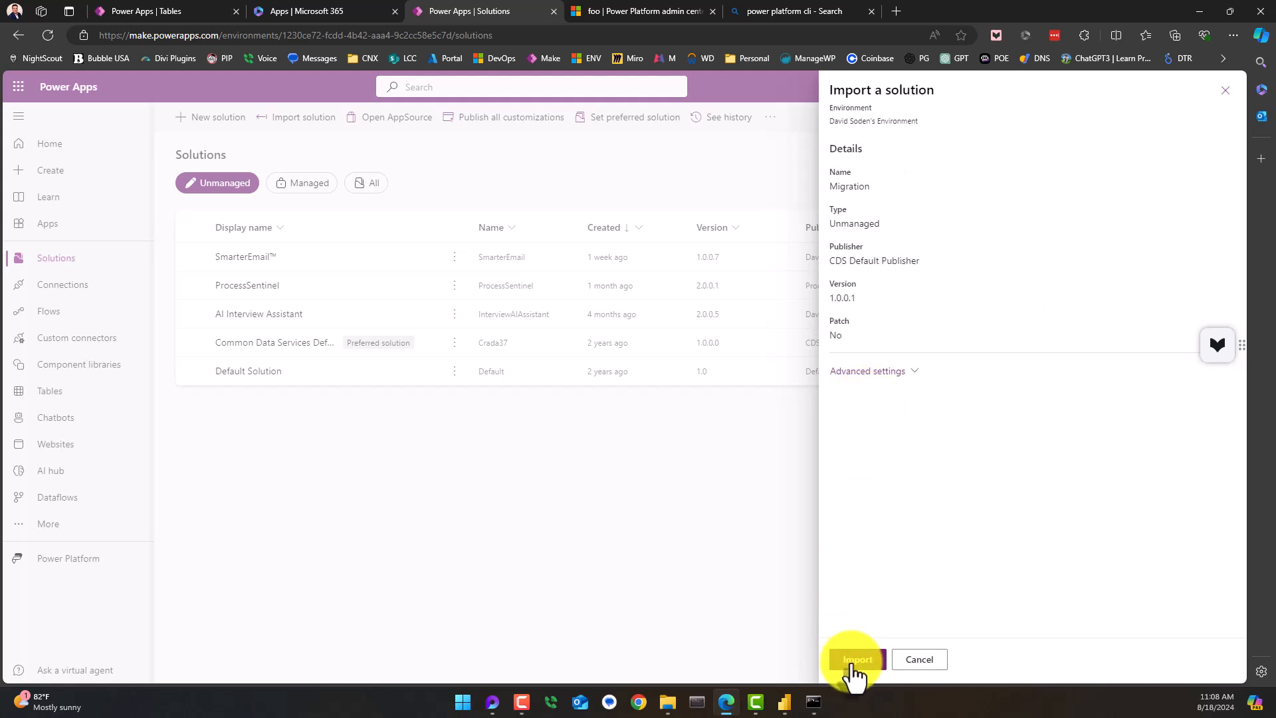
{"action": "left_click", "coordinate": [852, 663]}
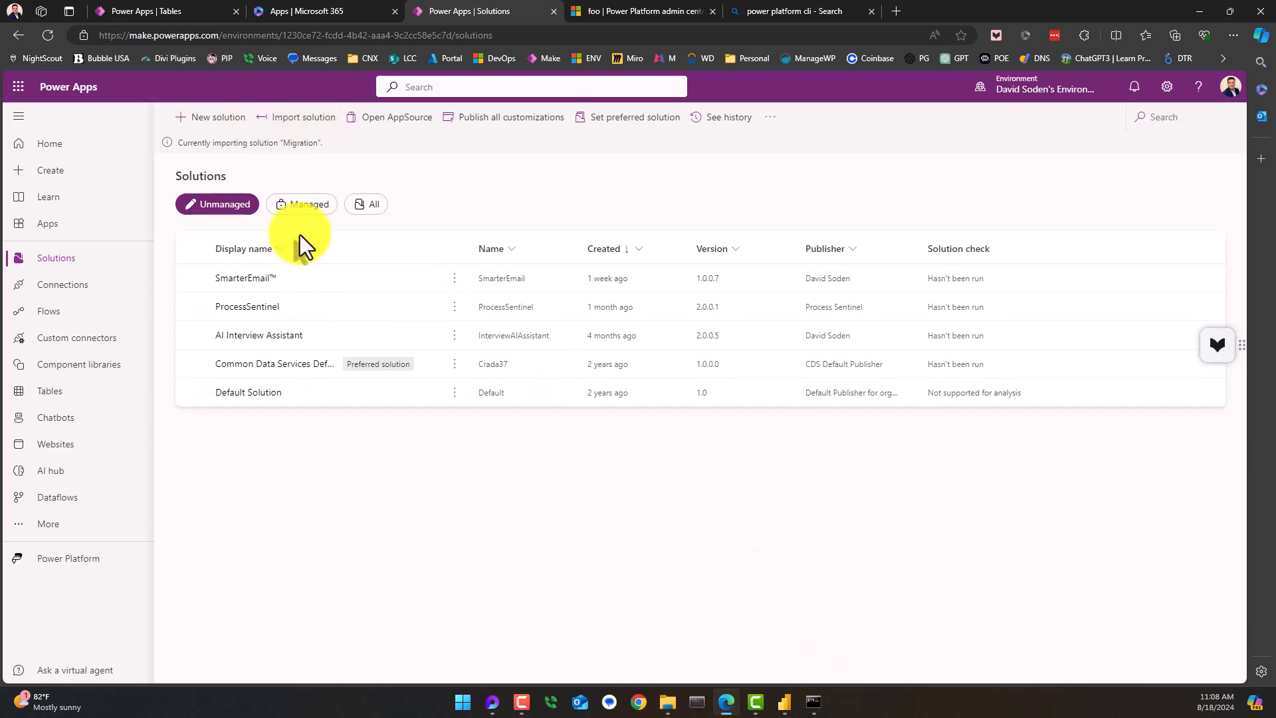
- Switch to the administrator Command Prompt and review the end of the pac command list
{"action": "left_click", "coordinate": [812, 700]}
{"action": "scroll", "coordinate": [576, 361], "scroll_direction": "down", "scroll_amount": 2}
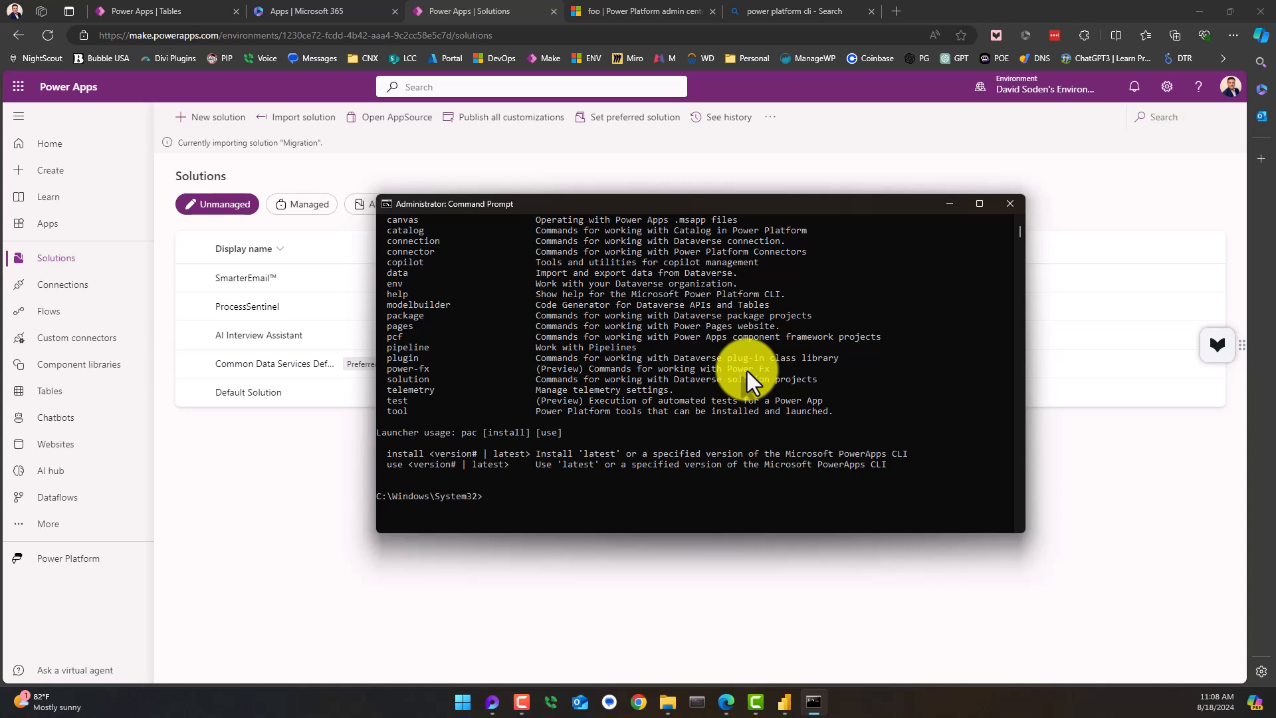
- Launch XrmToolBox.exe from the XrmToolbox folder under REPOS in File Explorer
{"action": "left_click", "coordinate": [667, 702]}
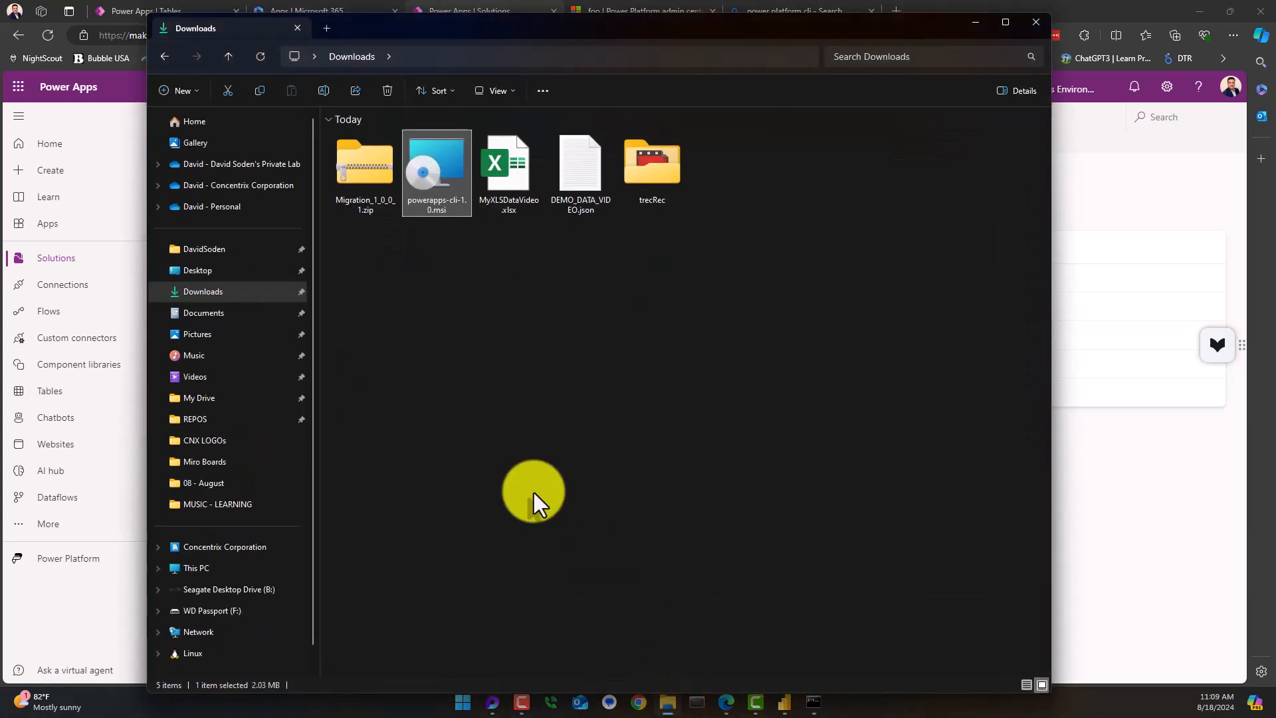
{"action": "left_click", "coordinate": [198, 420]}
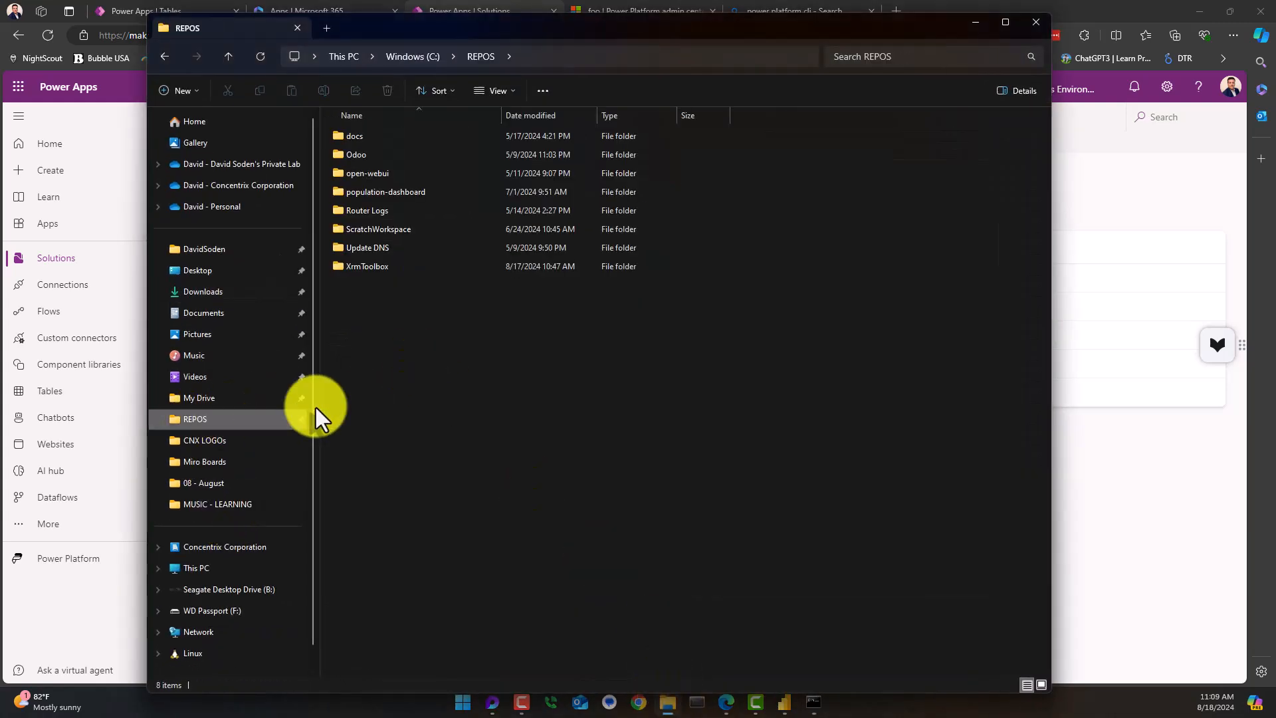
{"action": "double_click", "coordinate": [377, 266]}
{"action": "scroll", "coordinate": [368, 485], "scroll_direction": "down", "scroll_amount": 5}
{"action": "double_click", "coordinate": [369, 613]}
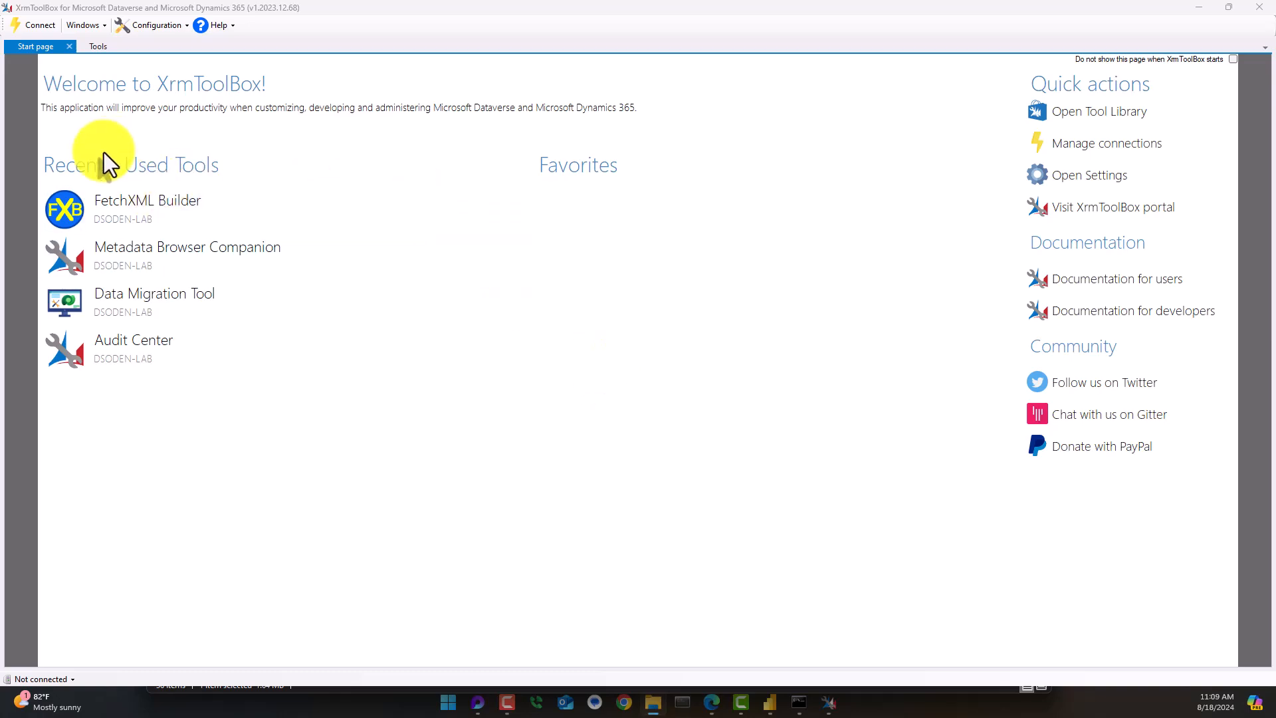
- Browse the available tools in XrmToolBox, and close both XrmToolBox and File Explorer
{"action": "left_click", "coordinate": [100, 45]}
{"action": "scroll", "coordinate": [326, 287], "scroll_direction": "down", "scroll_amount": 15}
{"action": "scroll", "coordinate": [326, 287], "scroll_direction": "down", "scroll_amount": 10}
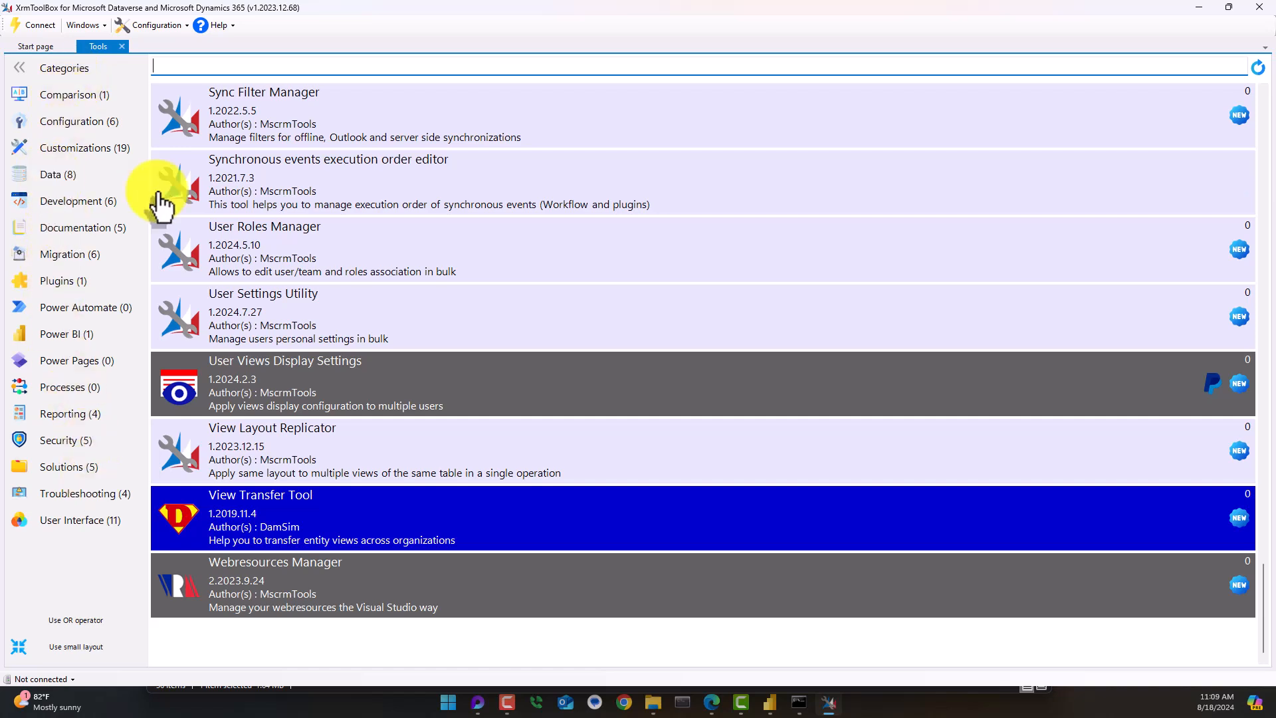
{"action": "left_click", "coordinate": [1255, 5]}
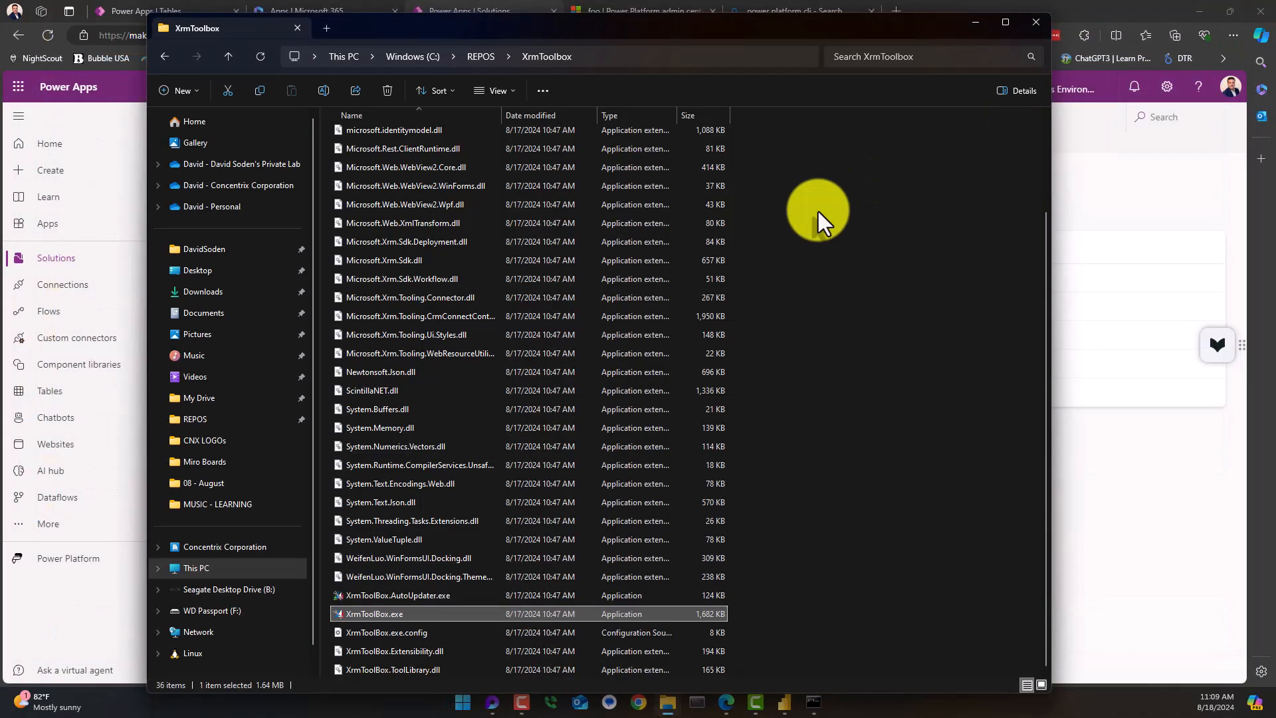
{"action": "left_click", "coordinate": [1037, 25]}
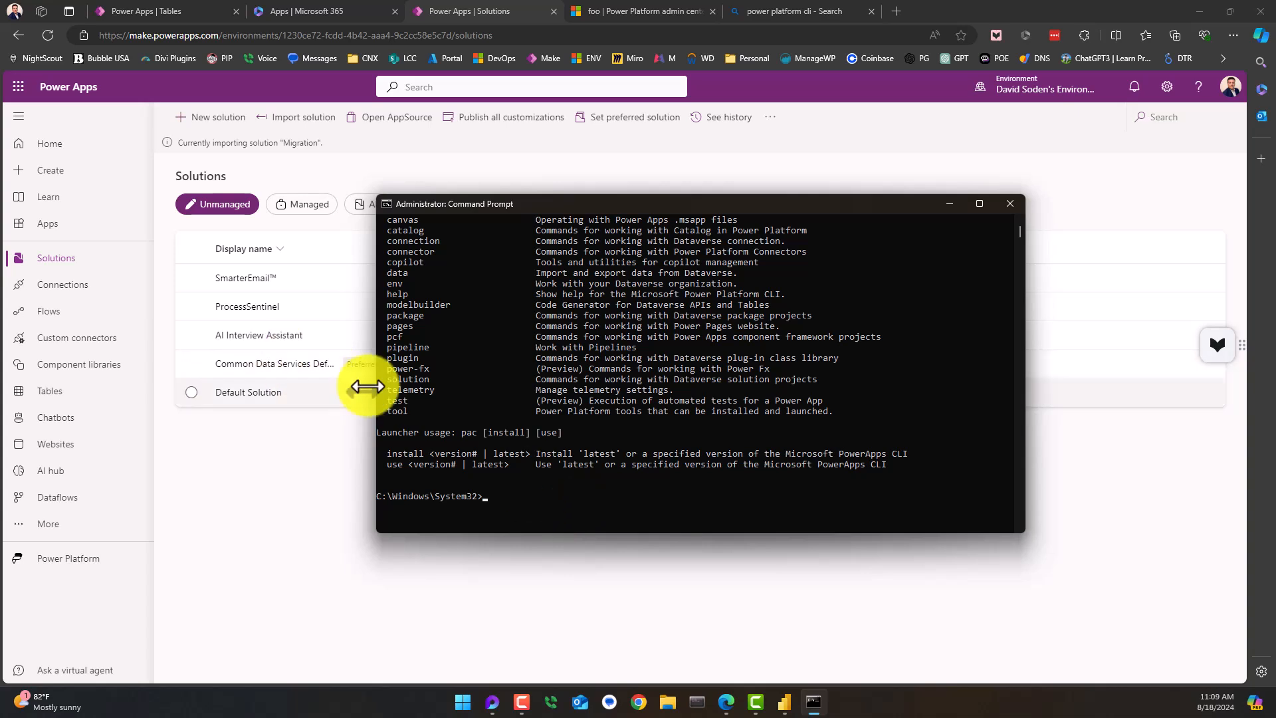
- Run pac tool and pac tool list in Command Prompt to check the launchable tools and their install state
{"action": "type", "text": "pac tool"}
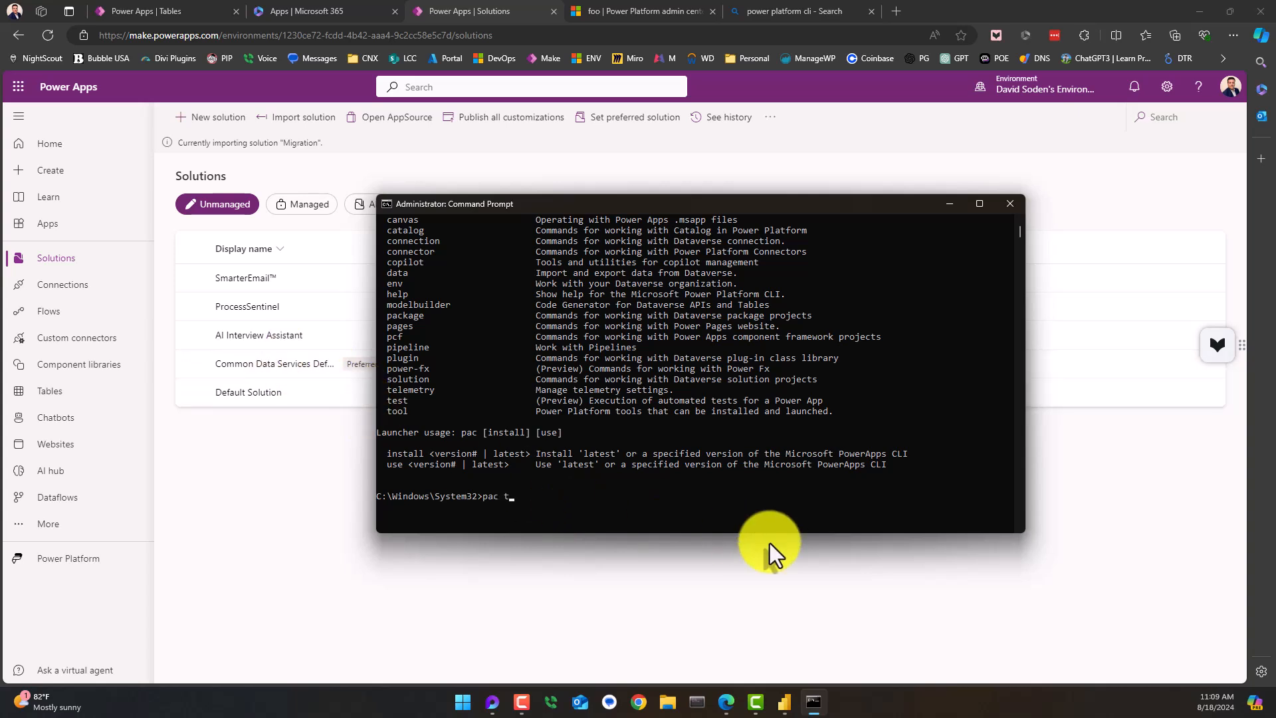
{"action": "key", "text": "Return"}
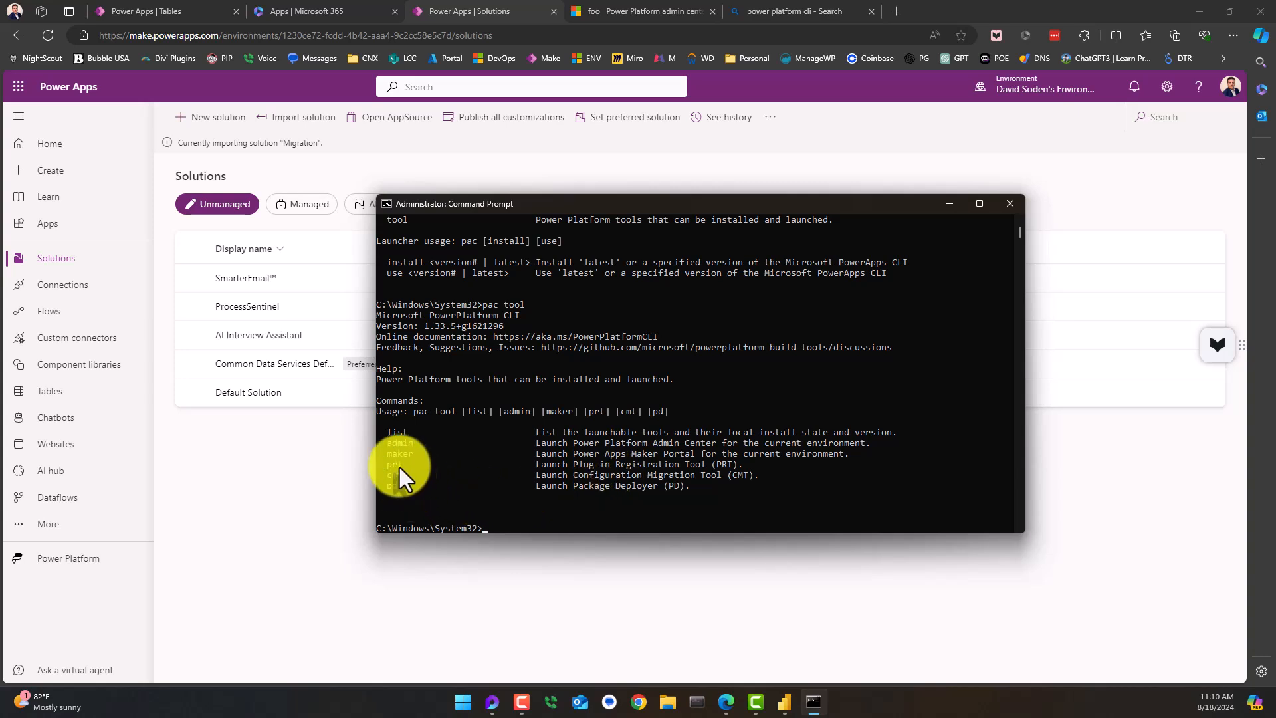
{"action": "key", "text": "Up"}
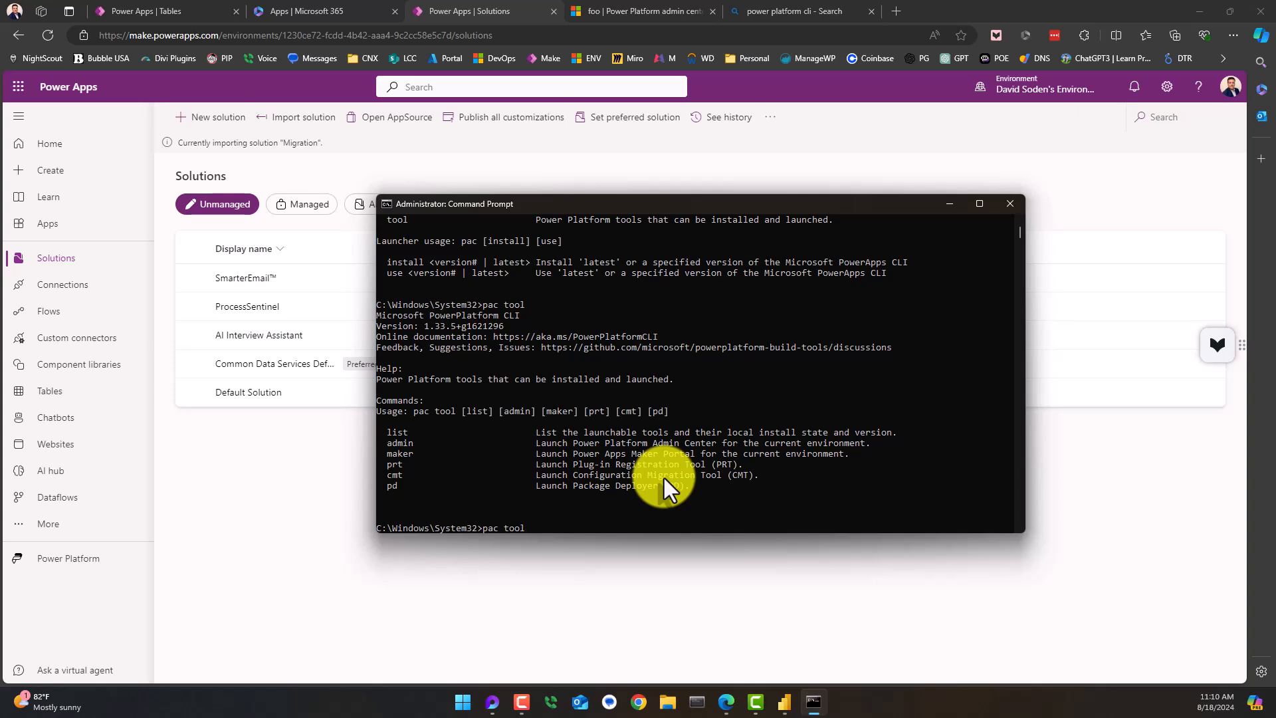
{"action": "type", "text": "list"}
{"action": "key", "text": "Return"}
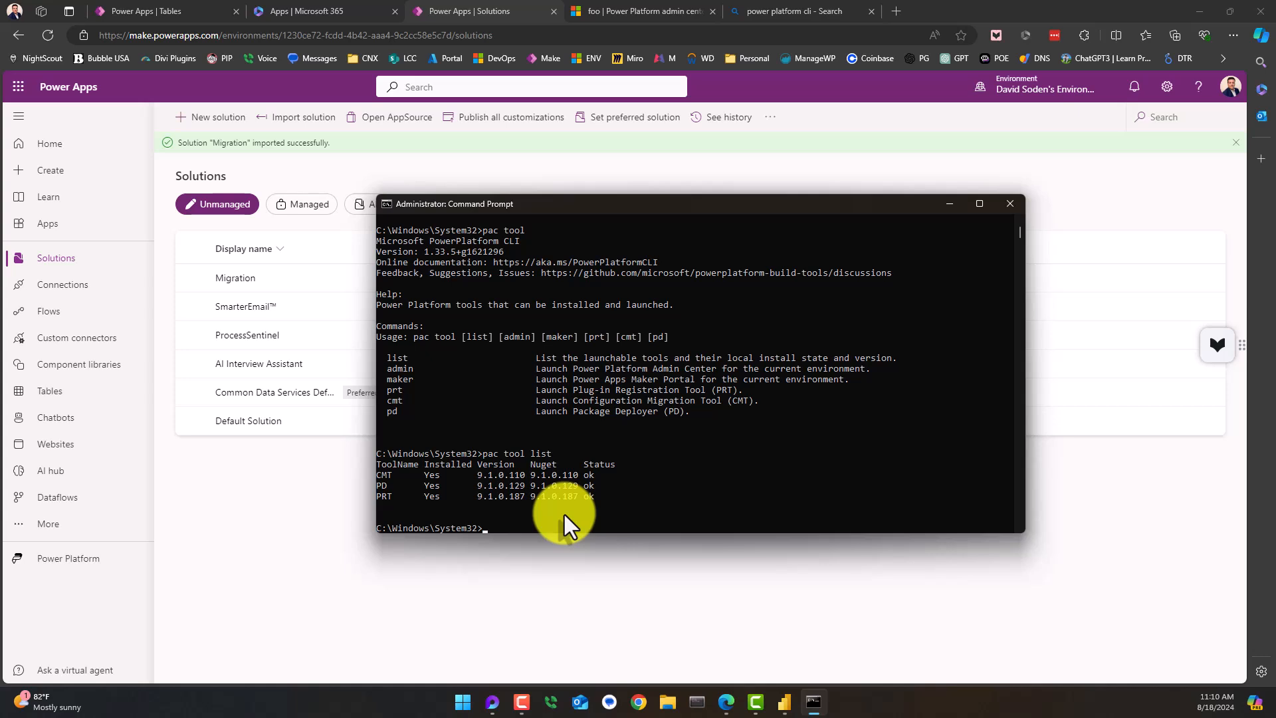
- Launch the Configuration Migration Tool with the pac tool cmt command and move its window over the Command Prompt
{"action": "key", "text": "Up"}
{"action": "key", "text": "Return"}
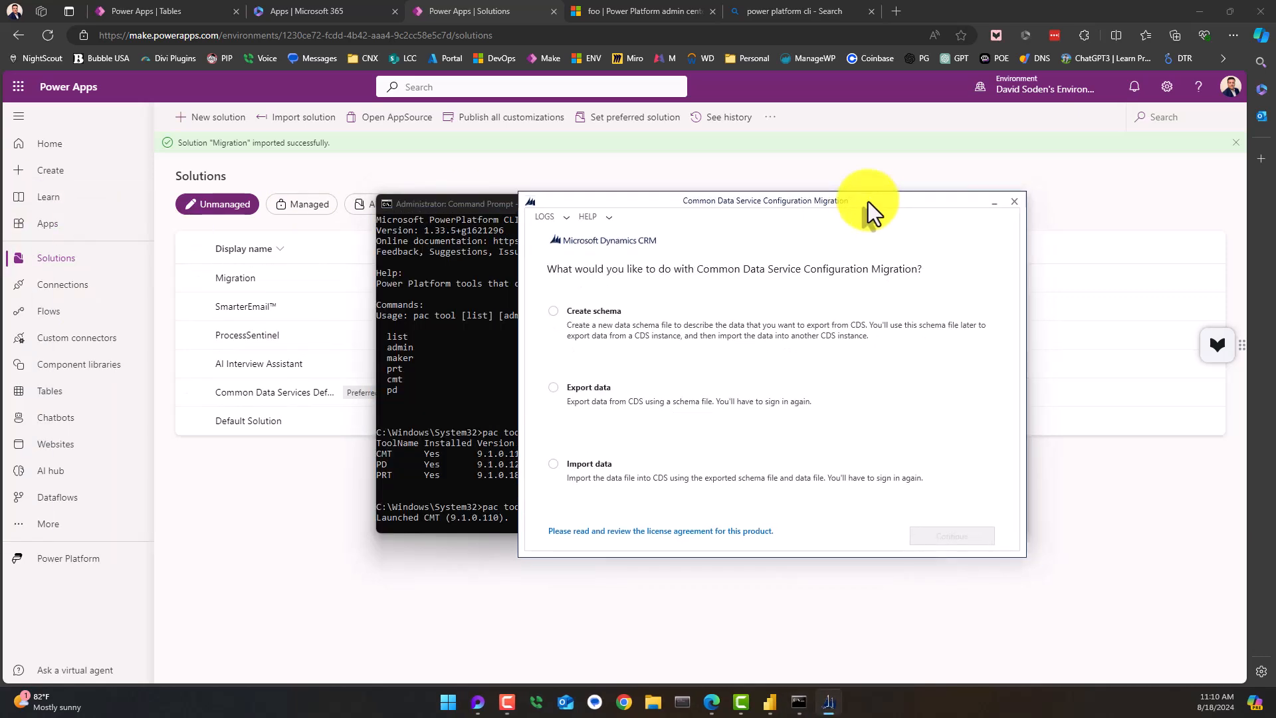
{"action": "left_click_drag", "start_coordinate": [809, 196], "coordinate": [709, 182]}
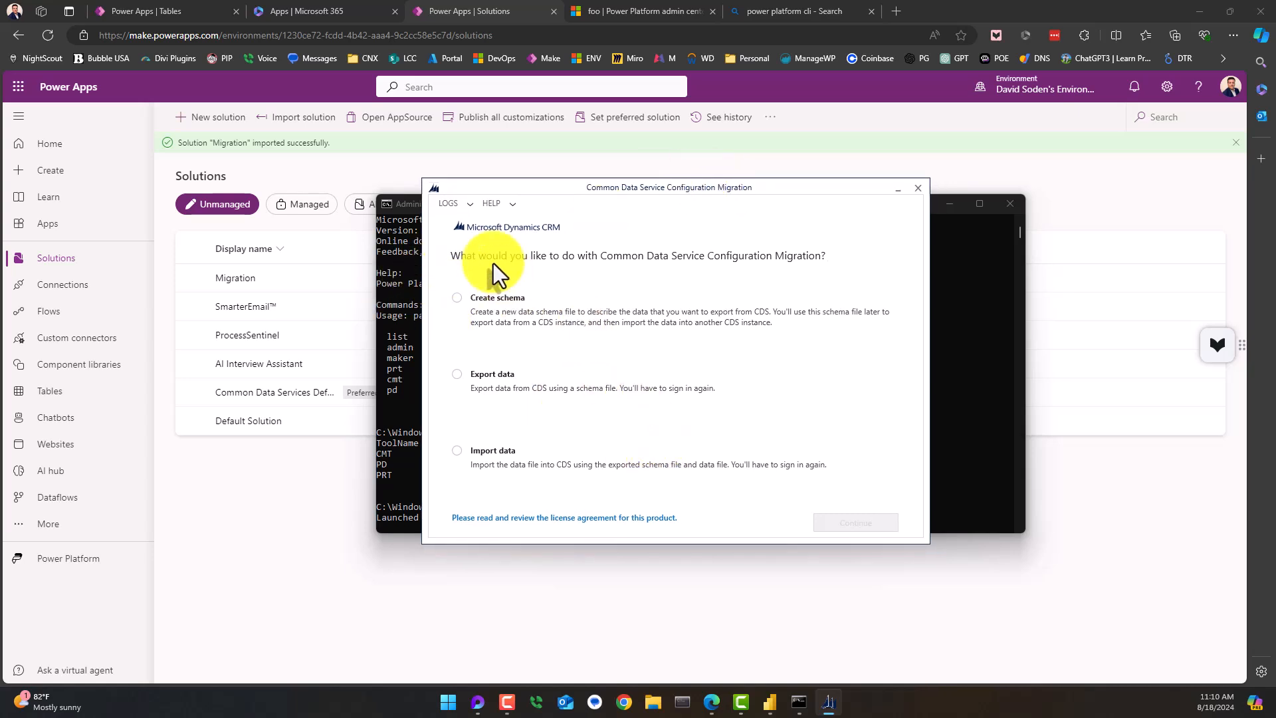
- Start Create schema, enable the display of available organizations, and log in to the foo environment
{"action": "left_click", "coordinate": [458, 300]}
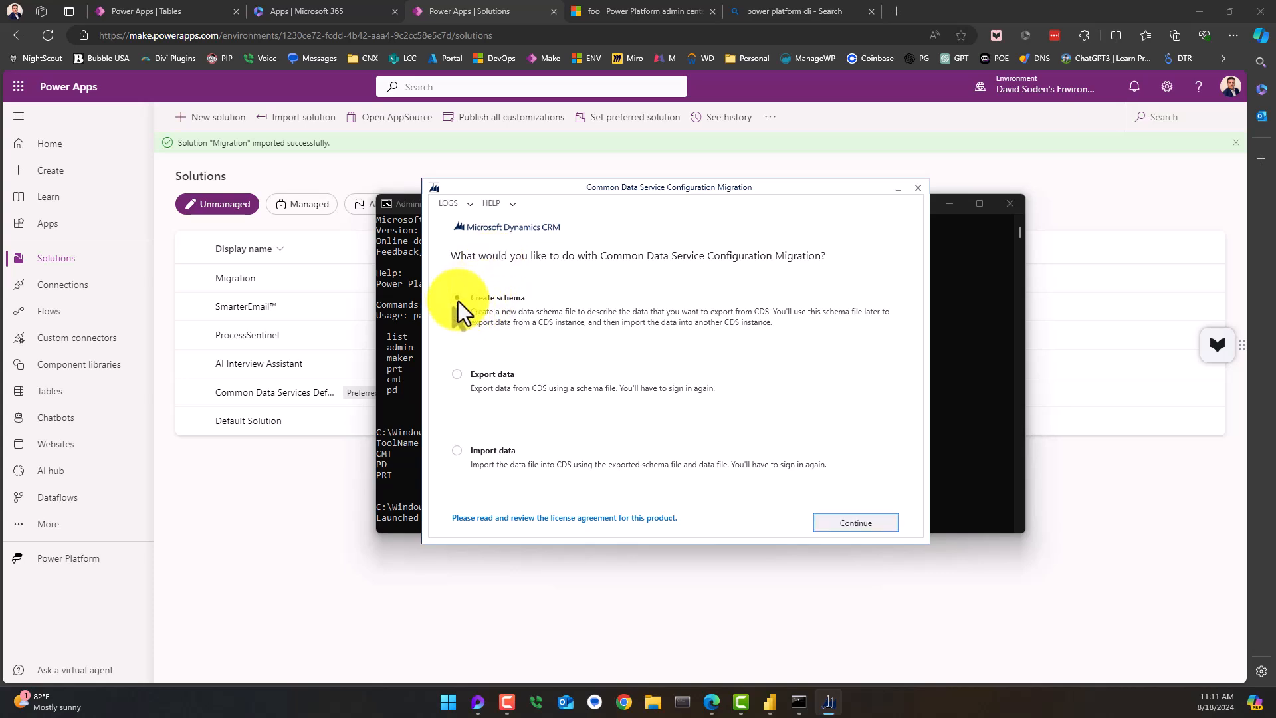
{"action": "left_click", "coordinate": [843, 524]}
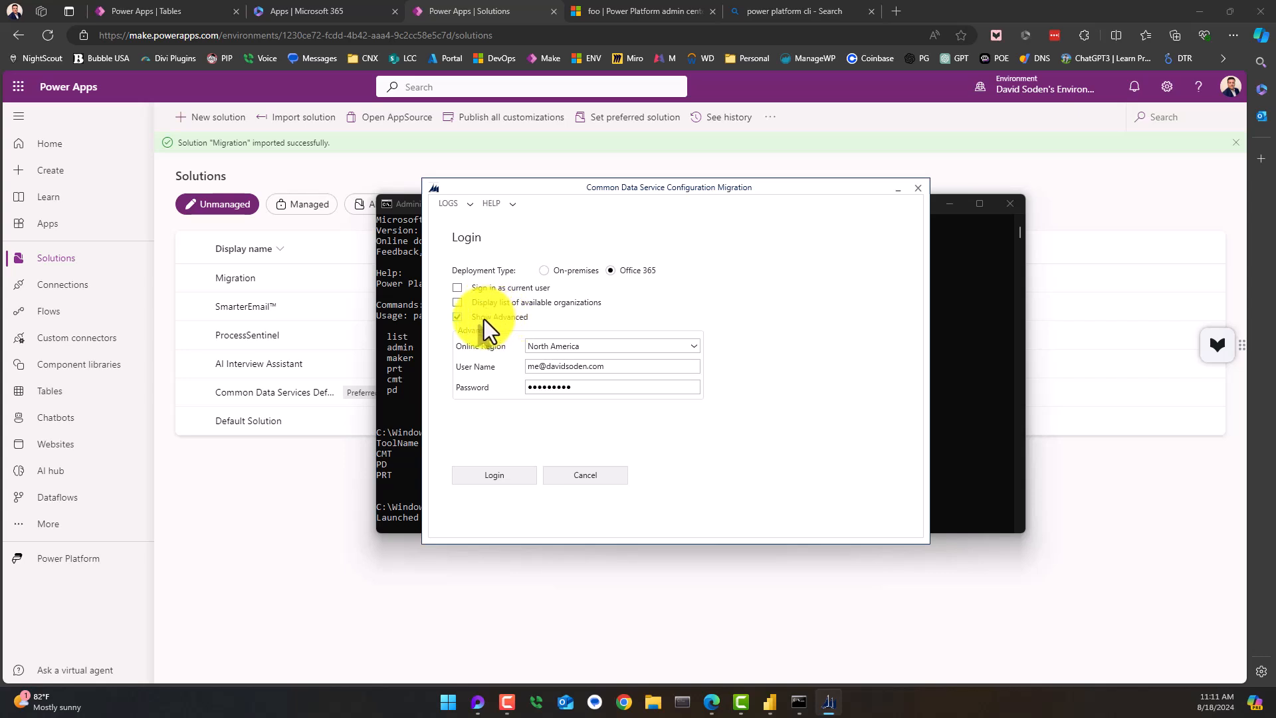
{"action": "left_click", "coordinate": [459, 302]}
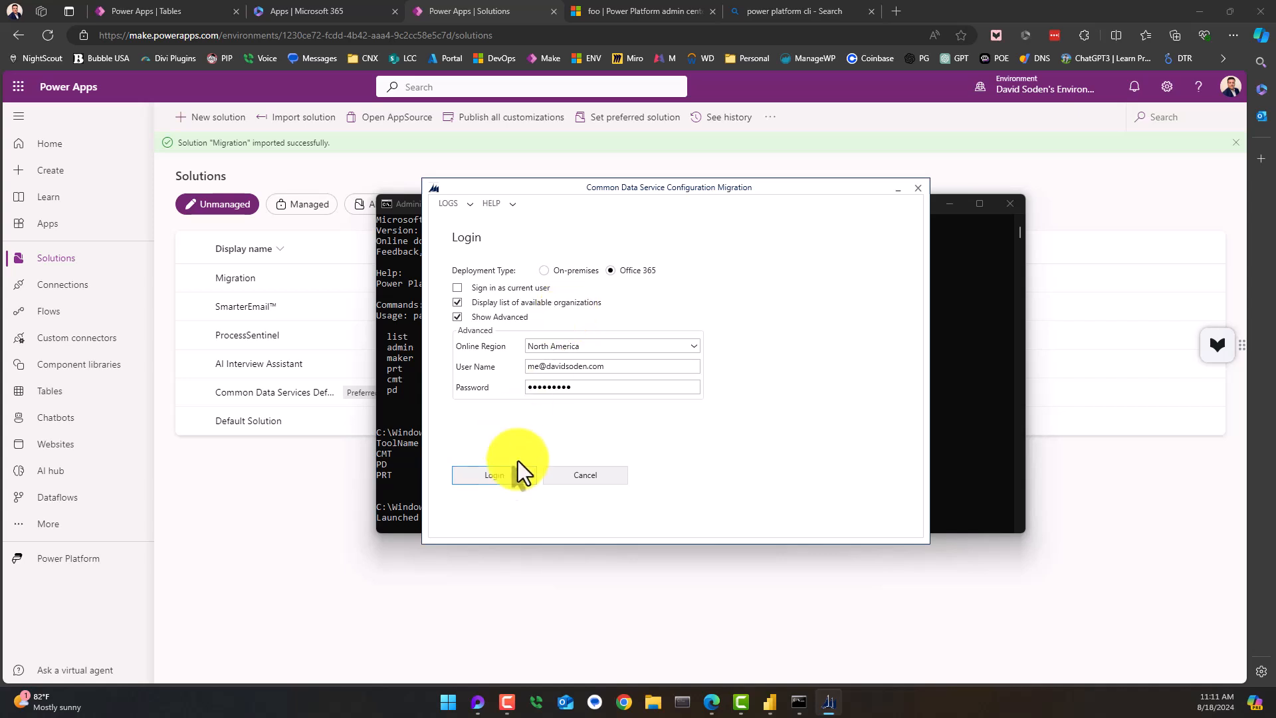
{"action": "left_click", "coordinate": [492, 476]}
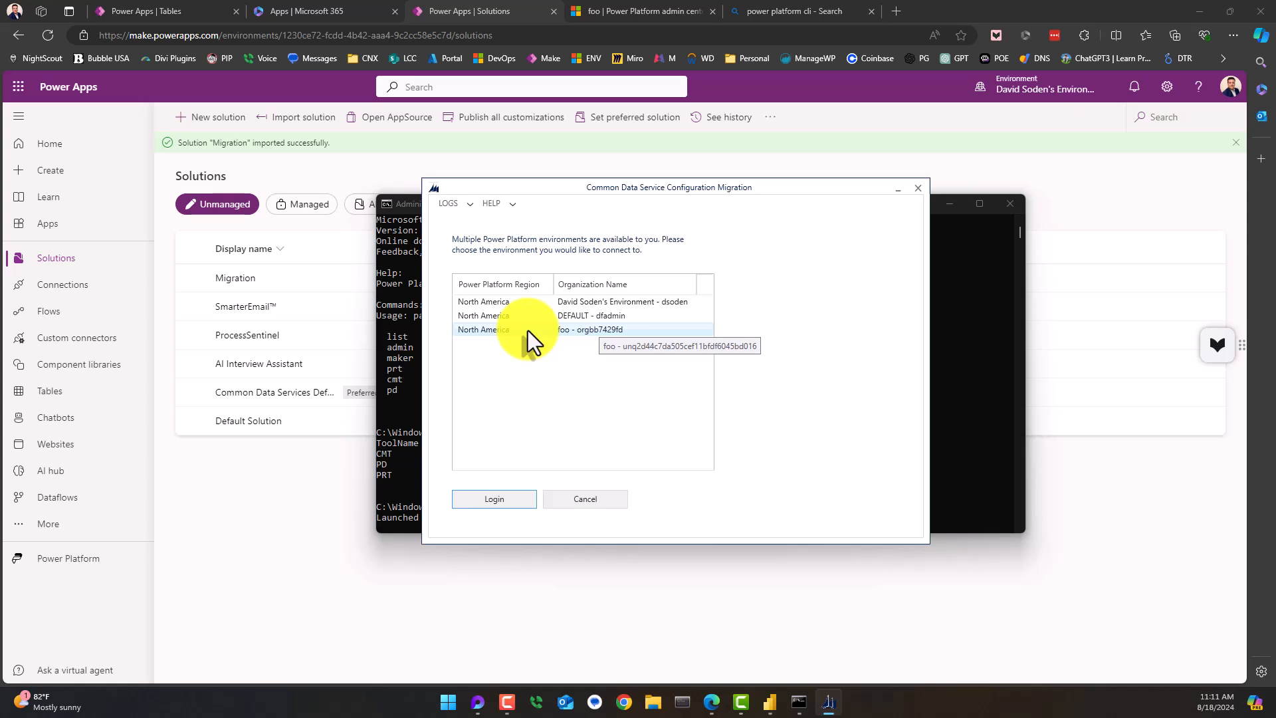
{"action": "left_click", "coordinate": [477, 334]}
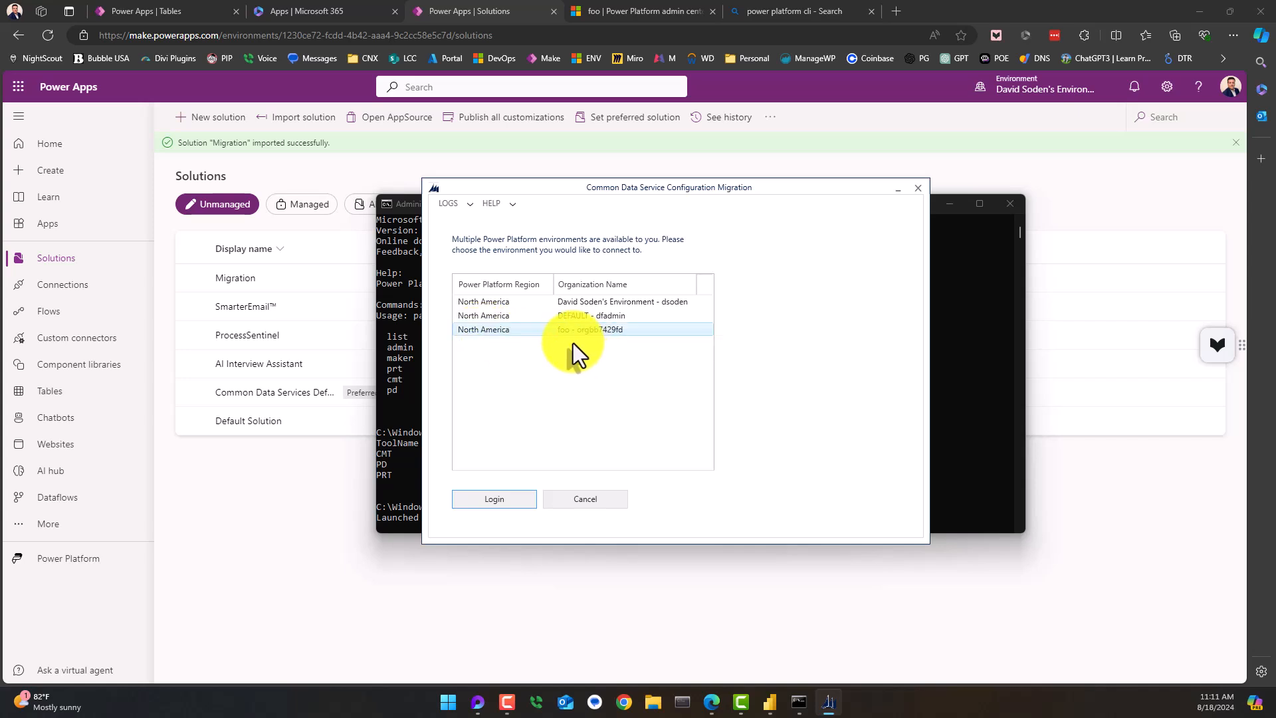
{"action": "left_click", "coordinate": [501, 500]}
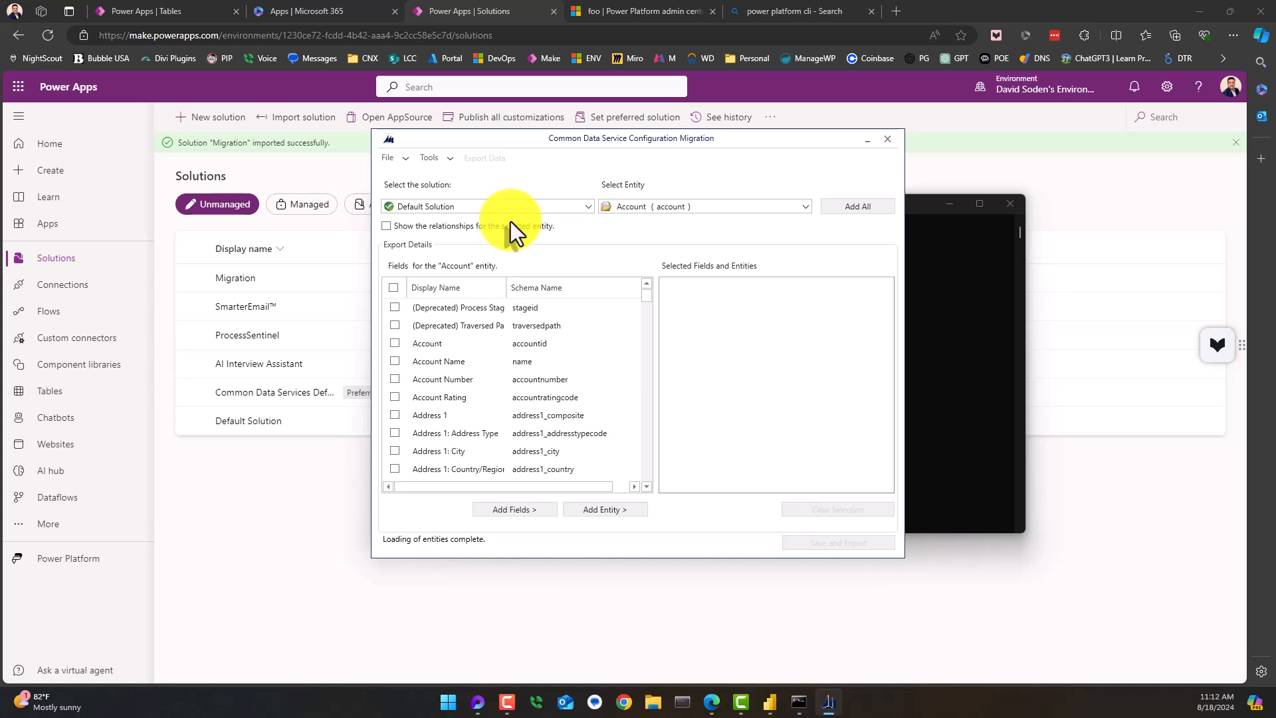
- Select the Migration solution for the schema, look through the solution list again and close the schema window
{"action": "left_click", "coordinate": [472, 212]}
{"action": "scroll", "coordinate": [456, 298], "scroll_direction": "down", "scroll_amount": 4}
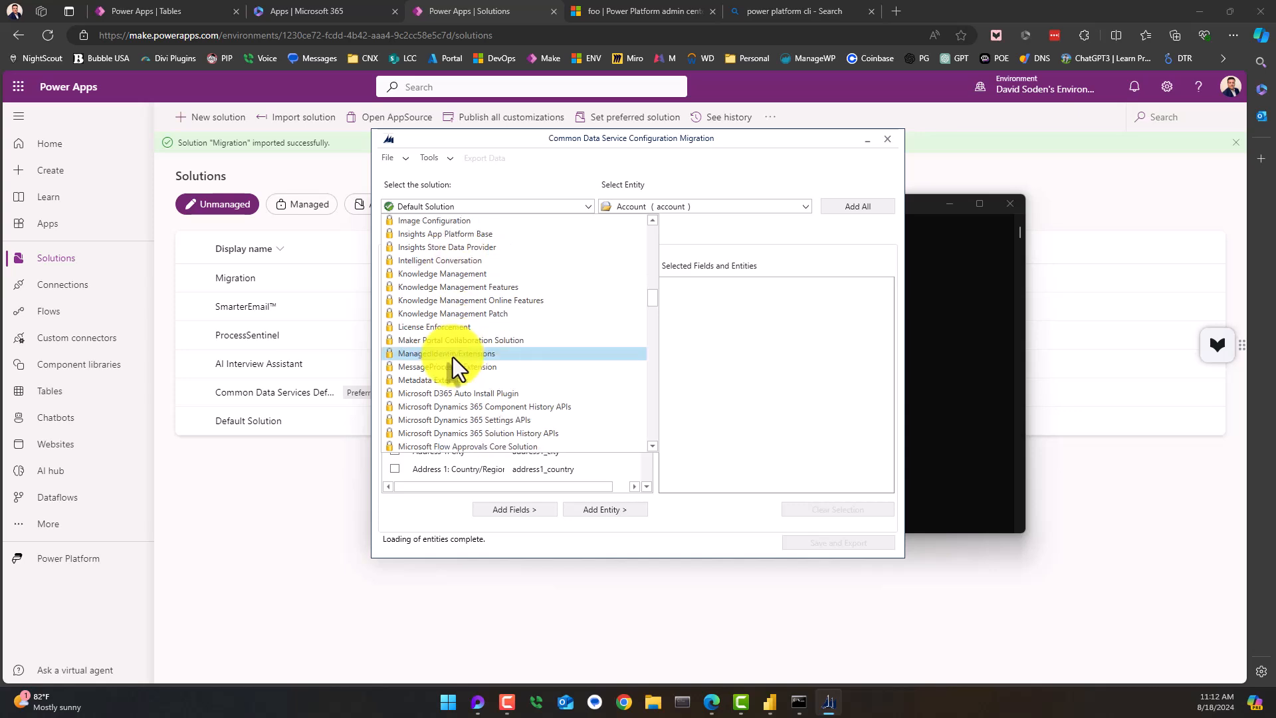
{"action": "scroll", "coordinate": [453, 357], "scroll_direction": "down", "scroll_amount": 2}
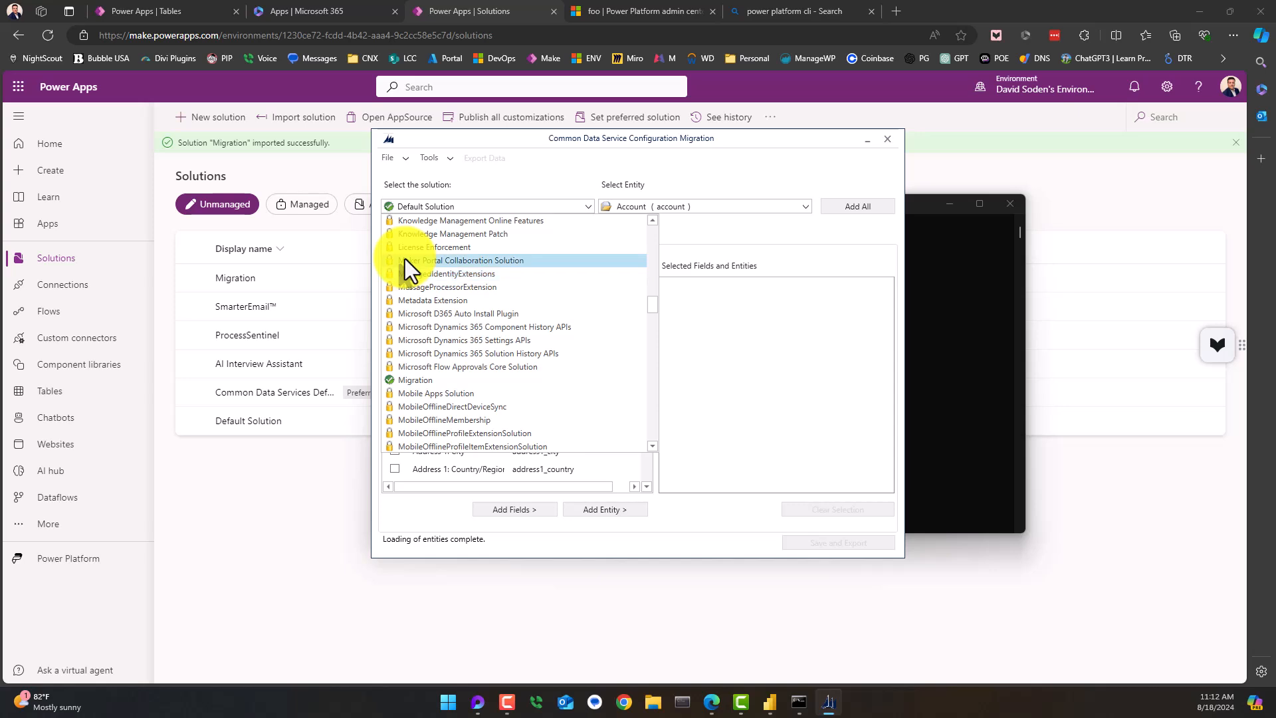
{"action": "left_click", "coordinate": [401, 381]}
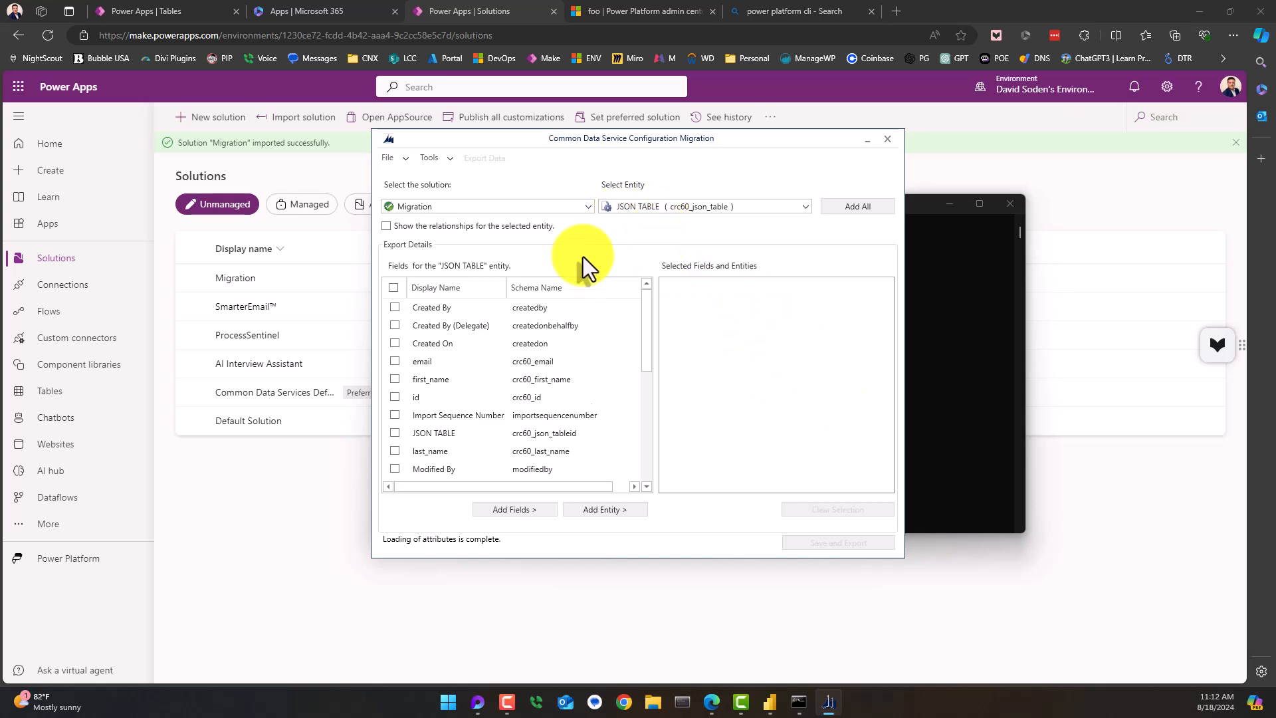
{"action": "left_click", "coordinate": [539, 205]}
{"action": "scroll", "coordinate": [505, 230], "scroll_direction": "up", "scroll_amount": 15}
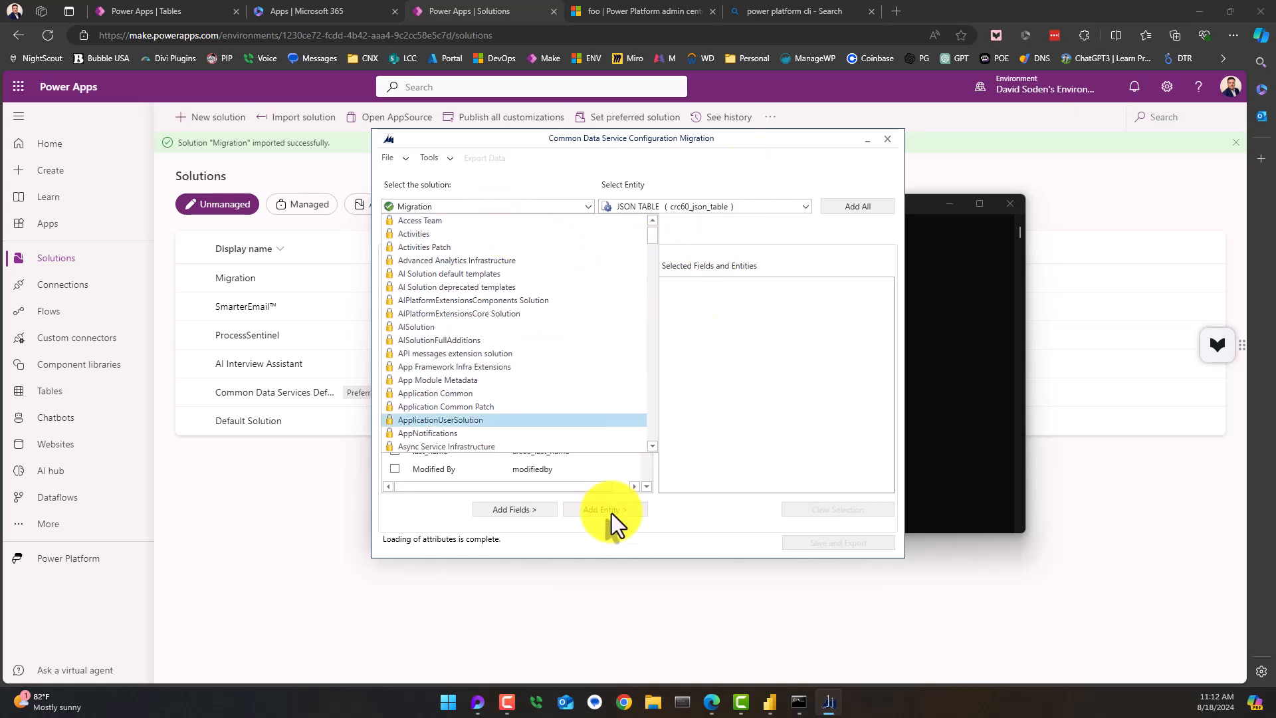
{"action": "left_click", "coordinate": [888, 142]}
{"action": "left_click", "coordinate": [888, 141]}
- Restart Create schema and log in to the foo environment again with the saved credentials
{"action": "left_click", "coordinate": [490, 301]}
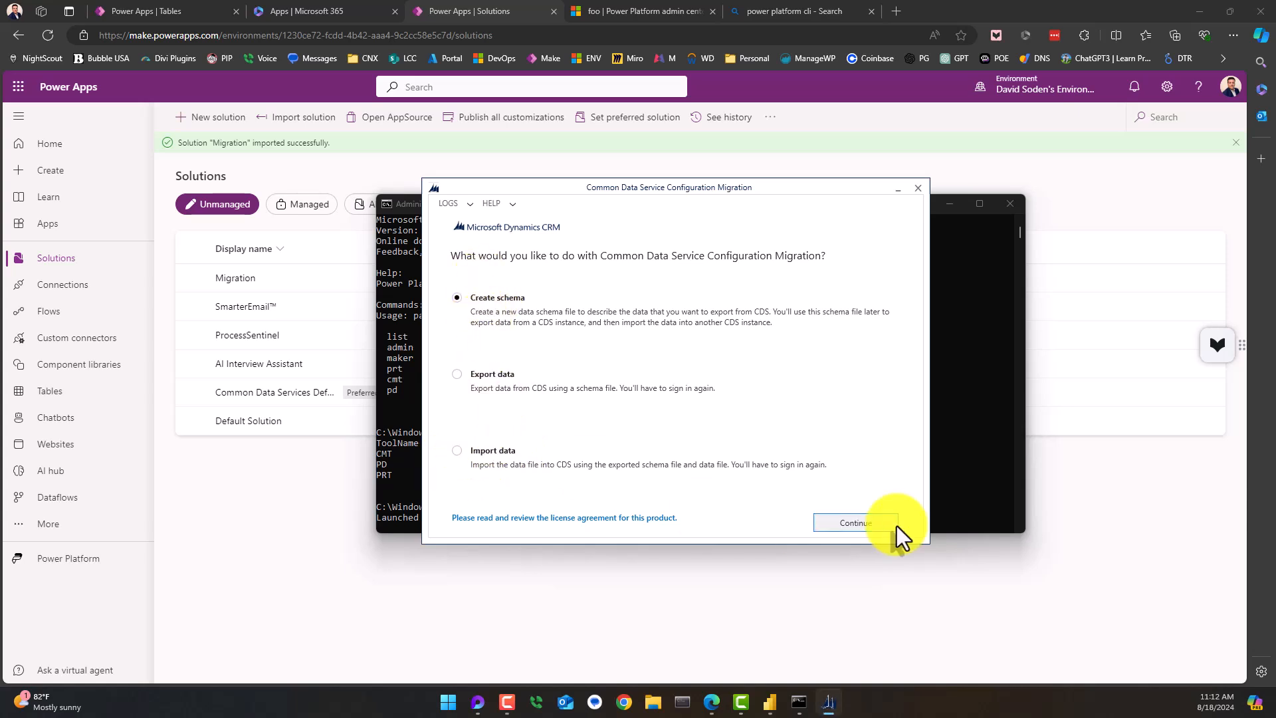
{"action": "left_click", "coordinate": [851, 522]}
{"action": "left_click", "coordinate": [501, 476]}
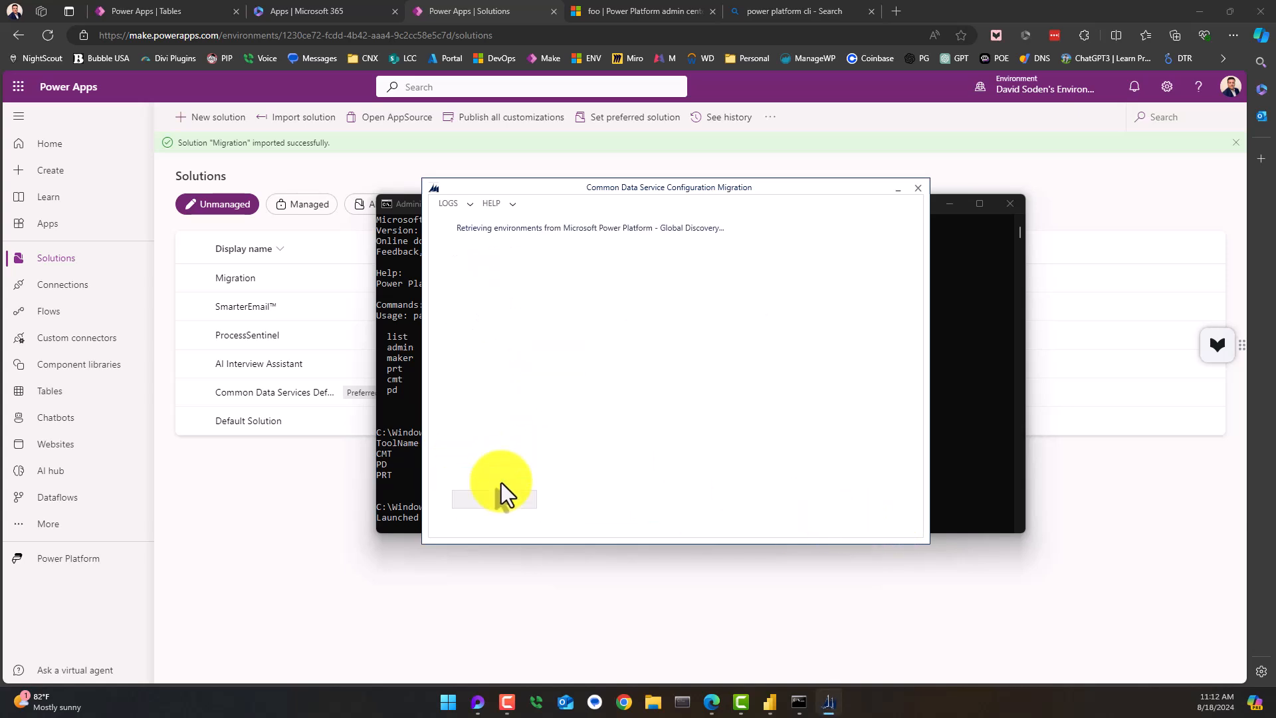
{"action": "left_click", "coordinate": [578, 331]}
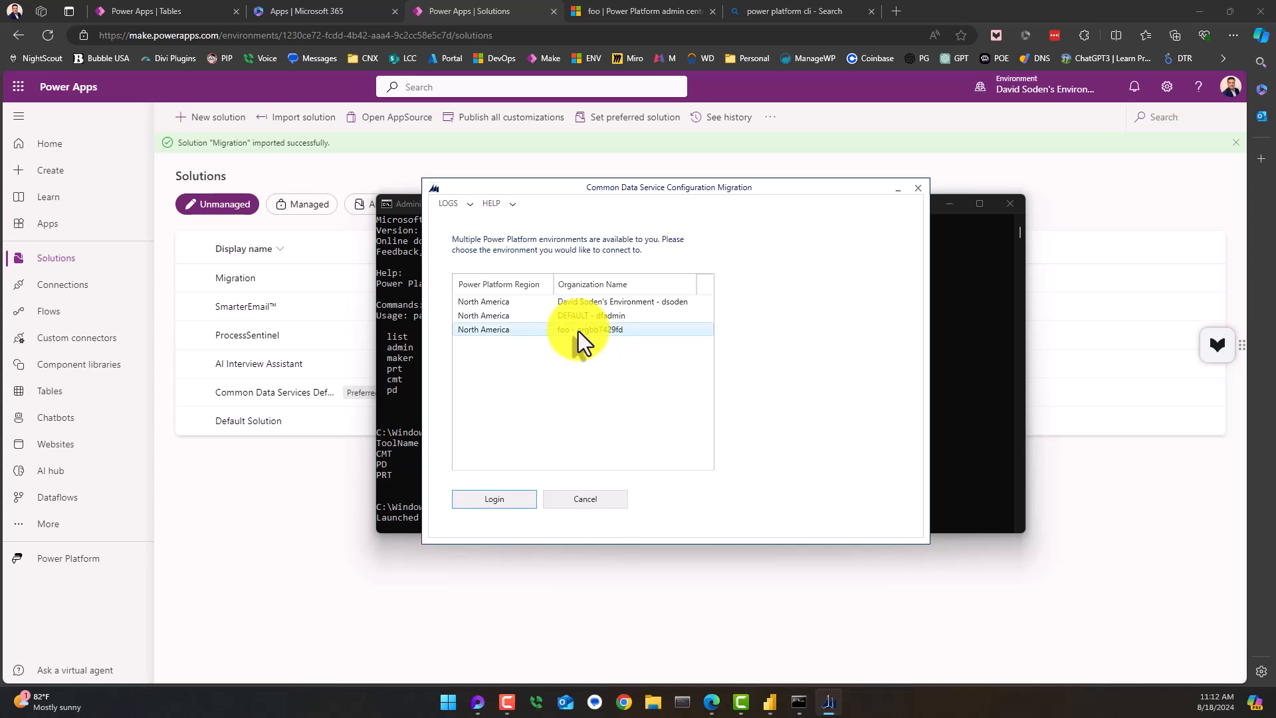
{"action": "left_click", "coordinate": [504, 499]}
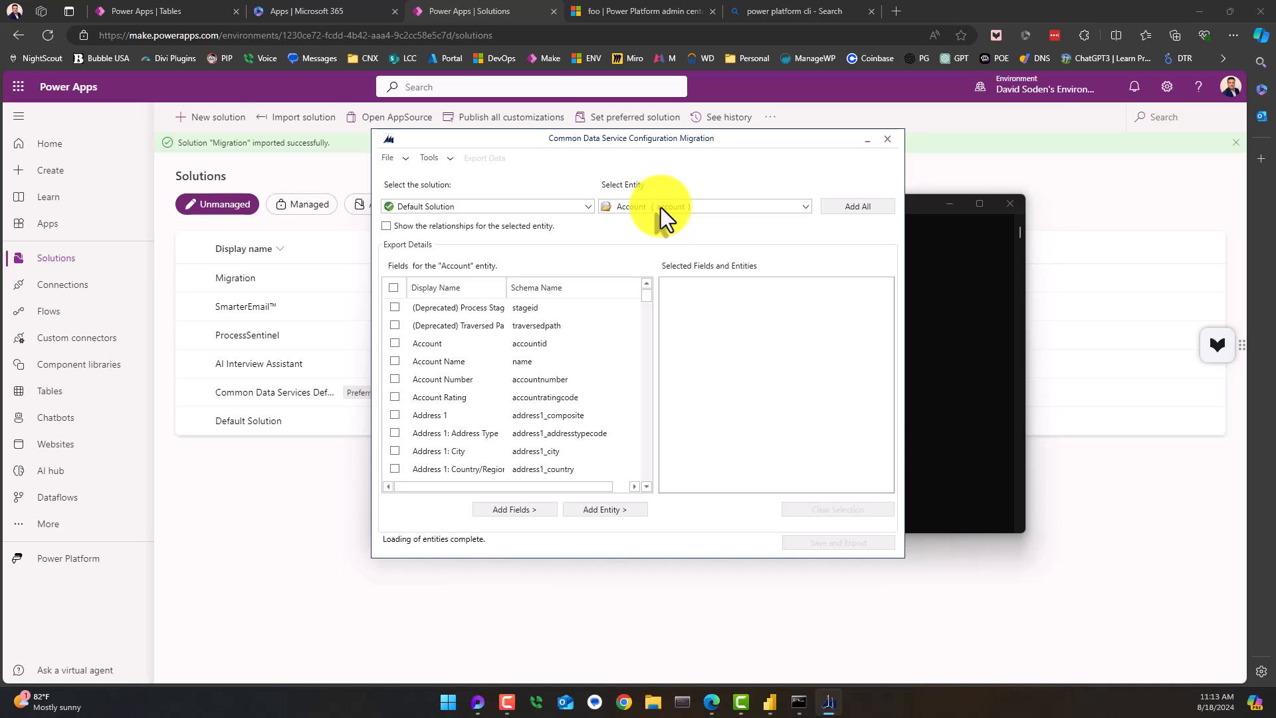
- Choose the JSON TABLE (crc60_json_table) entity from the Default Solution for the schema
{"action": "left_click", "coordinate": [622, 206]}
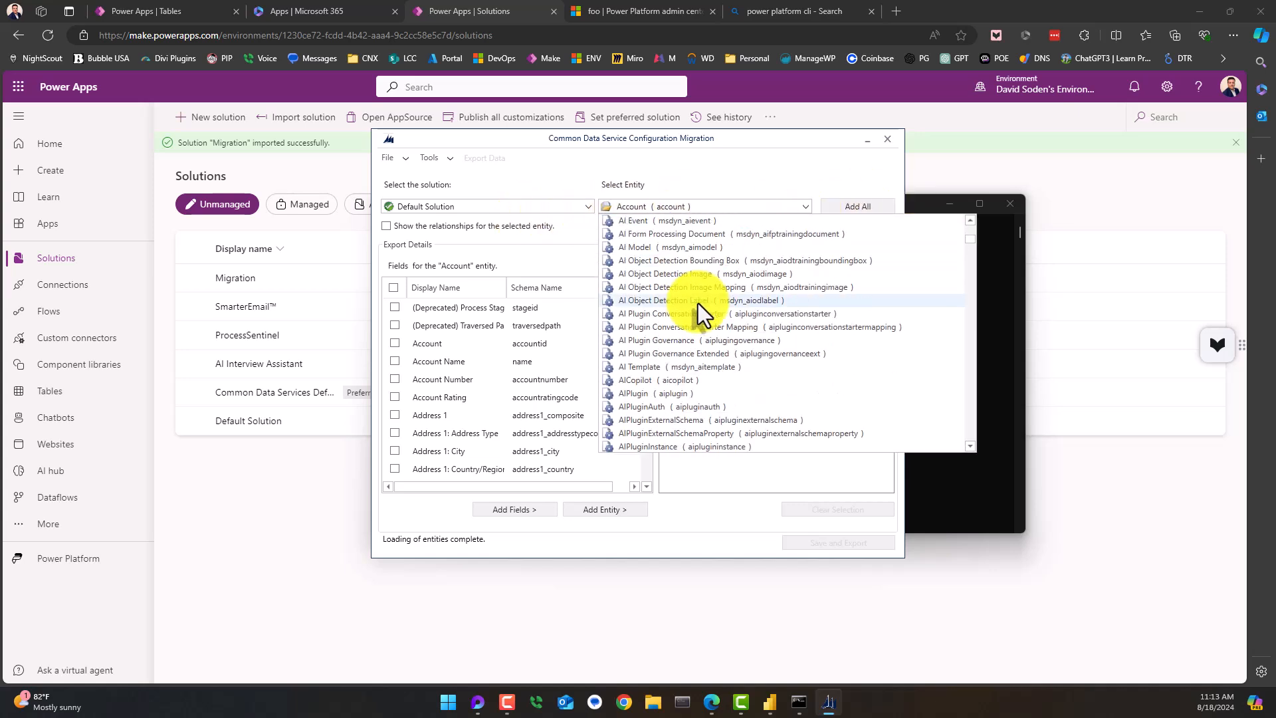
{"action": "scroll", "coordinate": [696, 309], "scroll_direction": "down", "scroll_amount": 20}
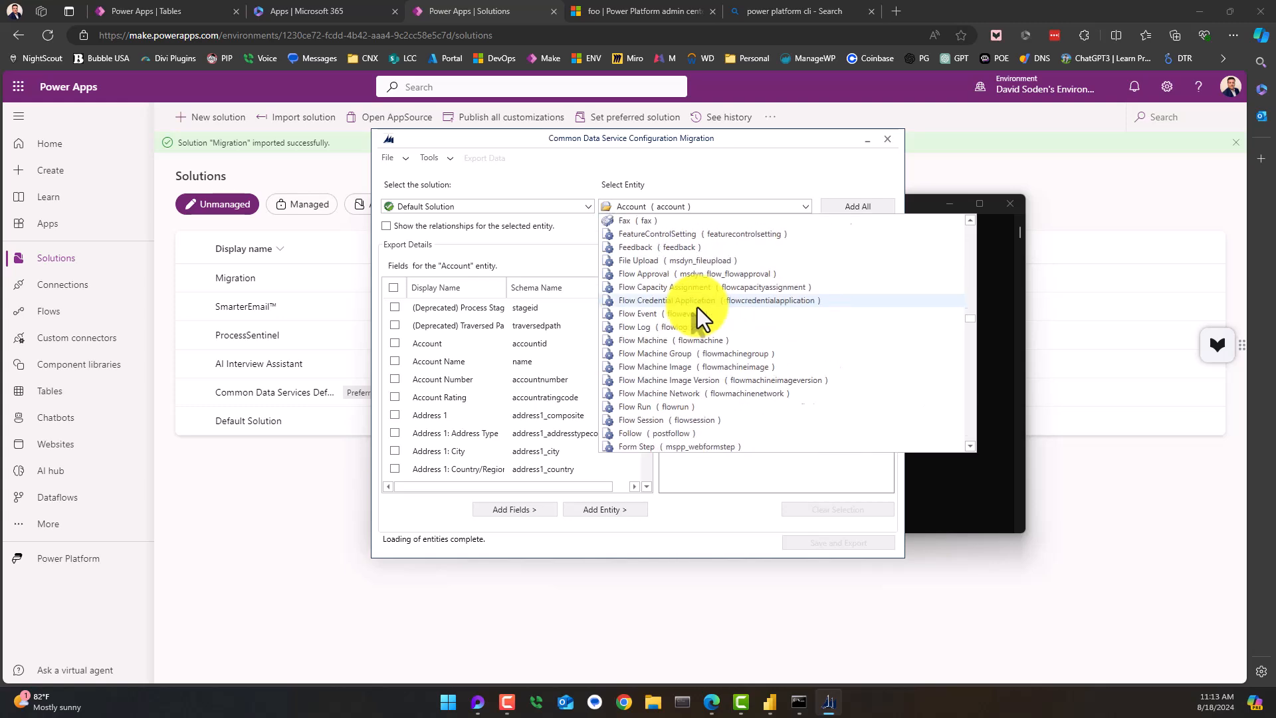
{"action": "scroll", "coordinate": [695, 307], "scroll_direction": "down", "scroll_amount": 20}
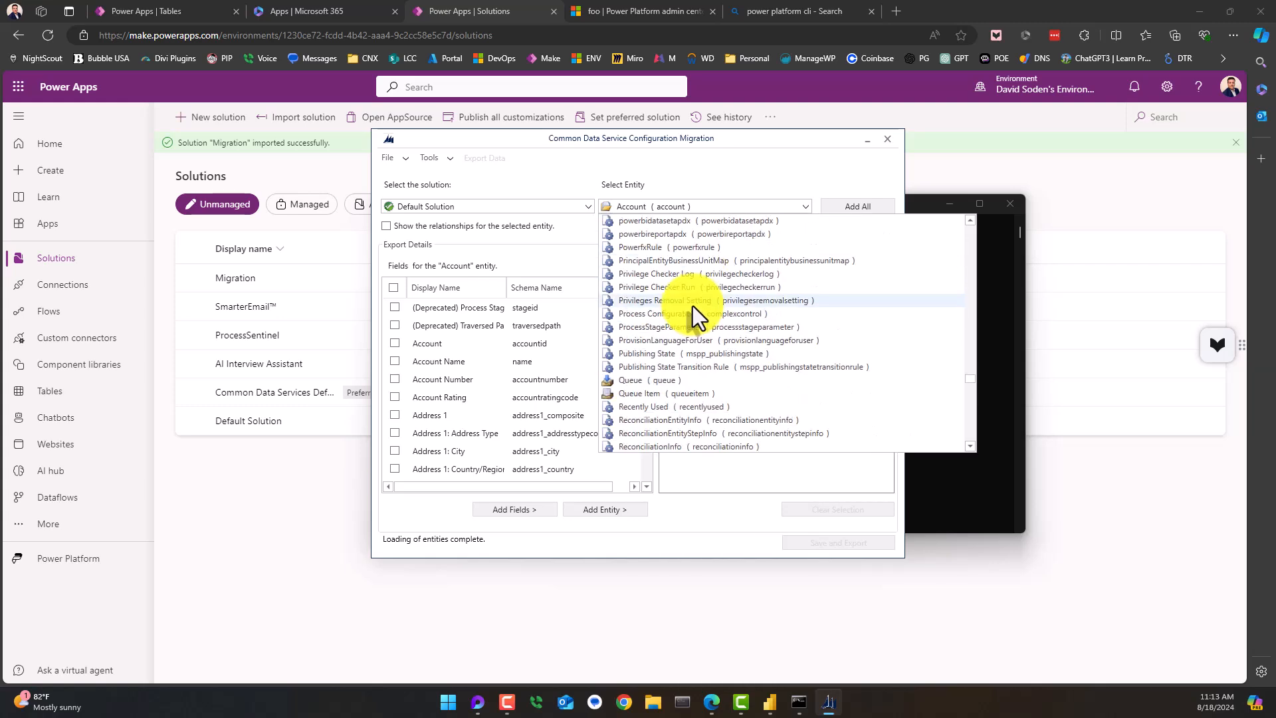
{"action": "scroll", "coordinate": [693, 305], "scroll_direction": "up", "scroll_amount": 20}
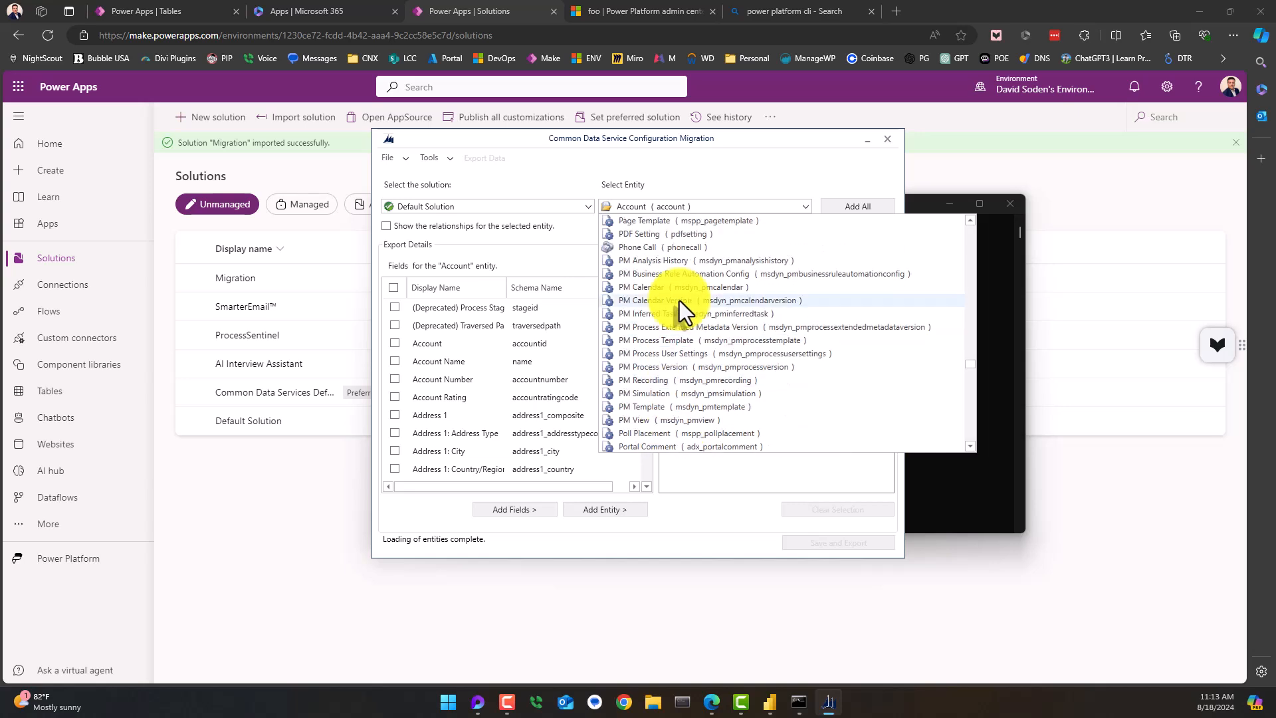
{"action": "scroll", "coordinate": [677, 300], "scroll_direction": "up", "scroll_amount": 1}
{"action": "scroll", "coordinate": [645, 309], "scroll_direction": "up", "scroll_amount": 7}
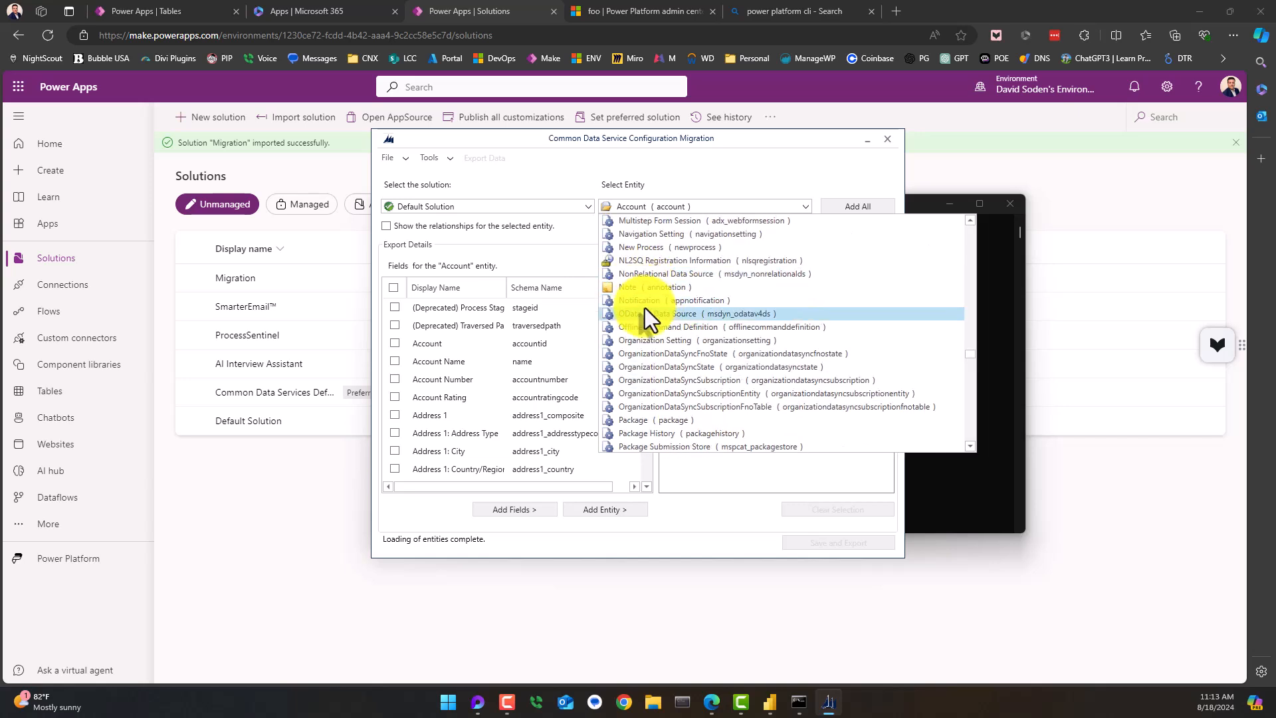
{"action": "scroll", "coordinate": [645, 312], "scroll_direction": "up", "scroll_amount": 10}
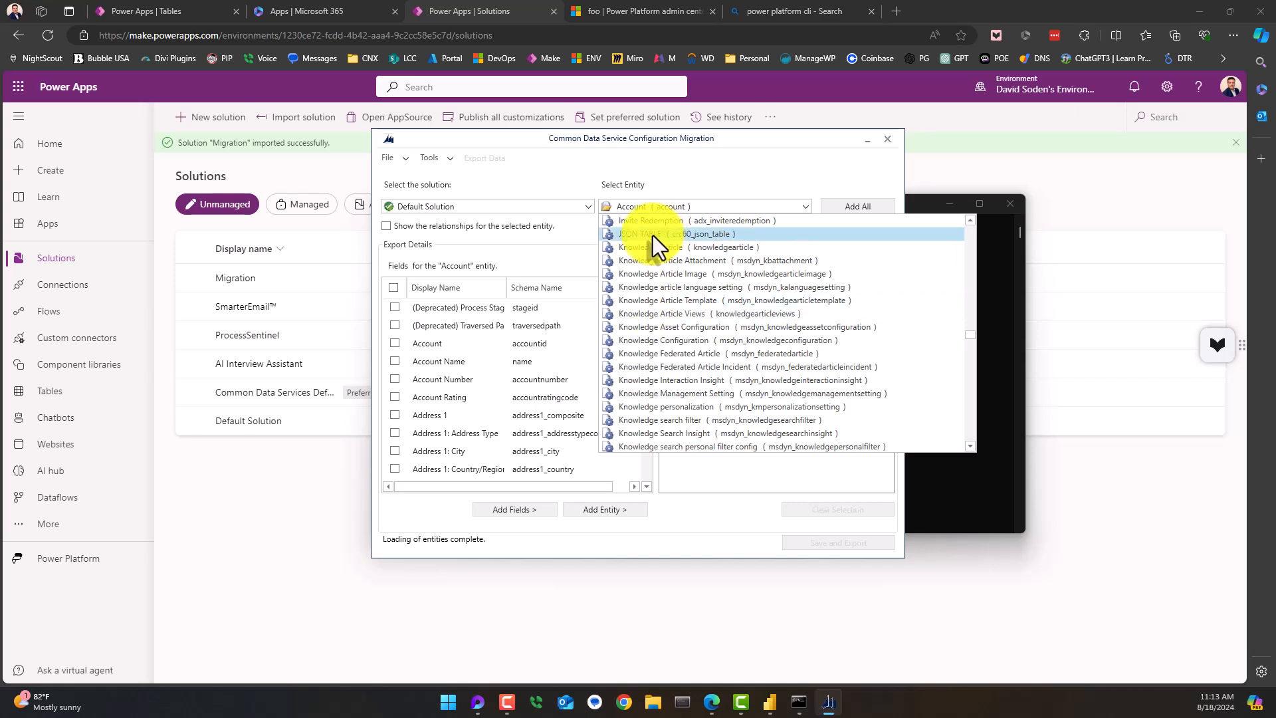
{"action": "left_click", "coordinate": [653, 236]}
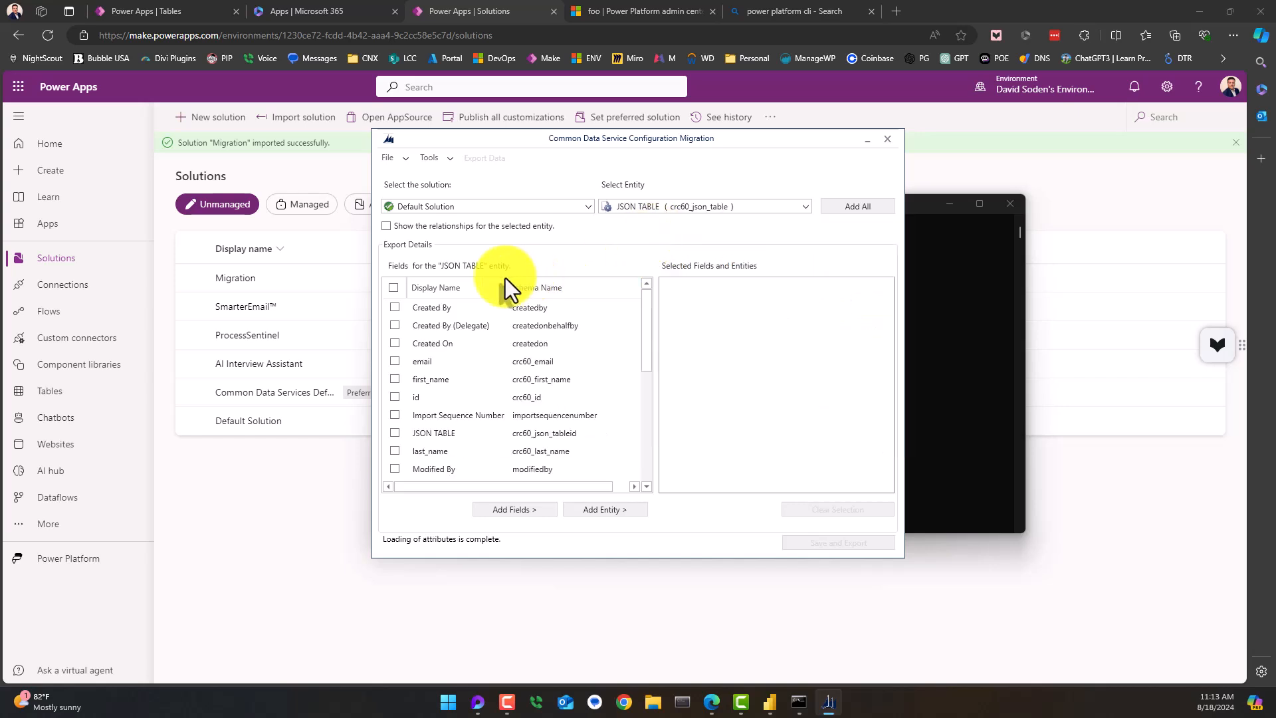
{"action": "left_click", "coordinate": [846, 210]}
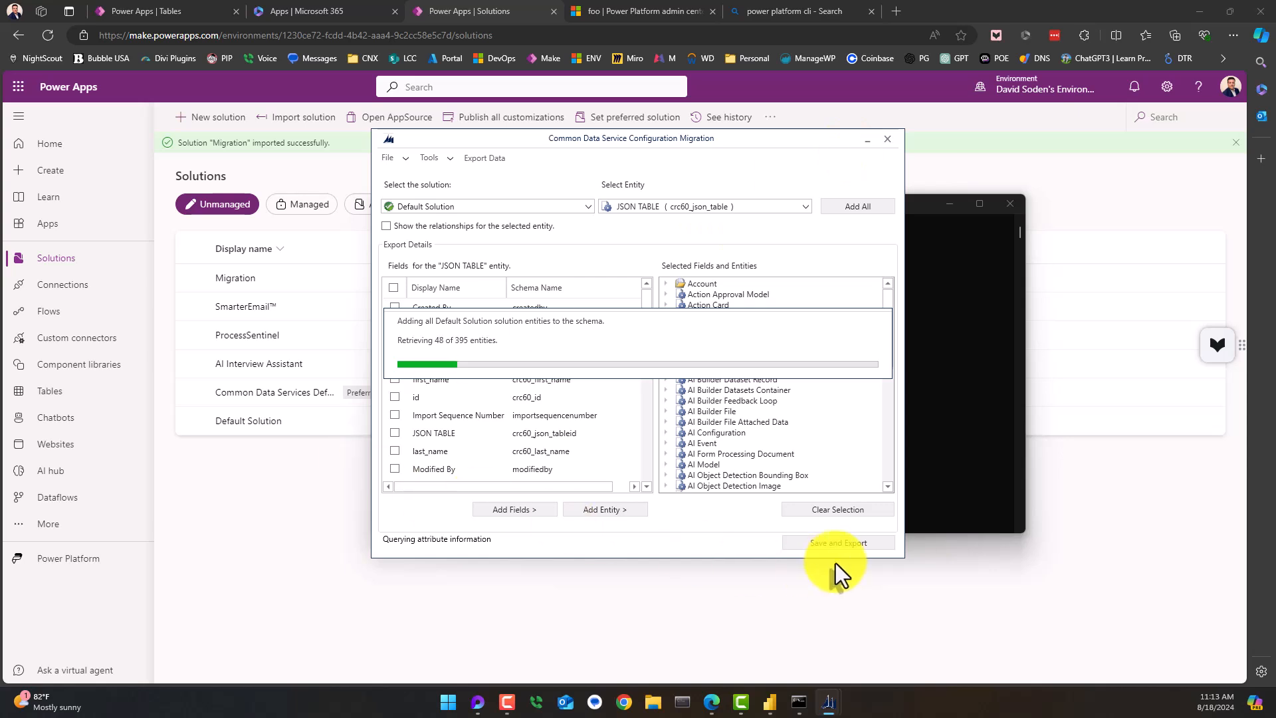
{"action": "right_click", "coordinate": [818, 678]}
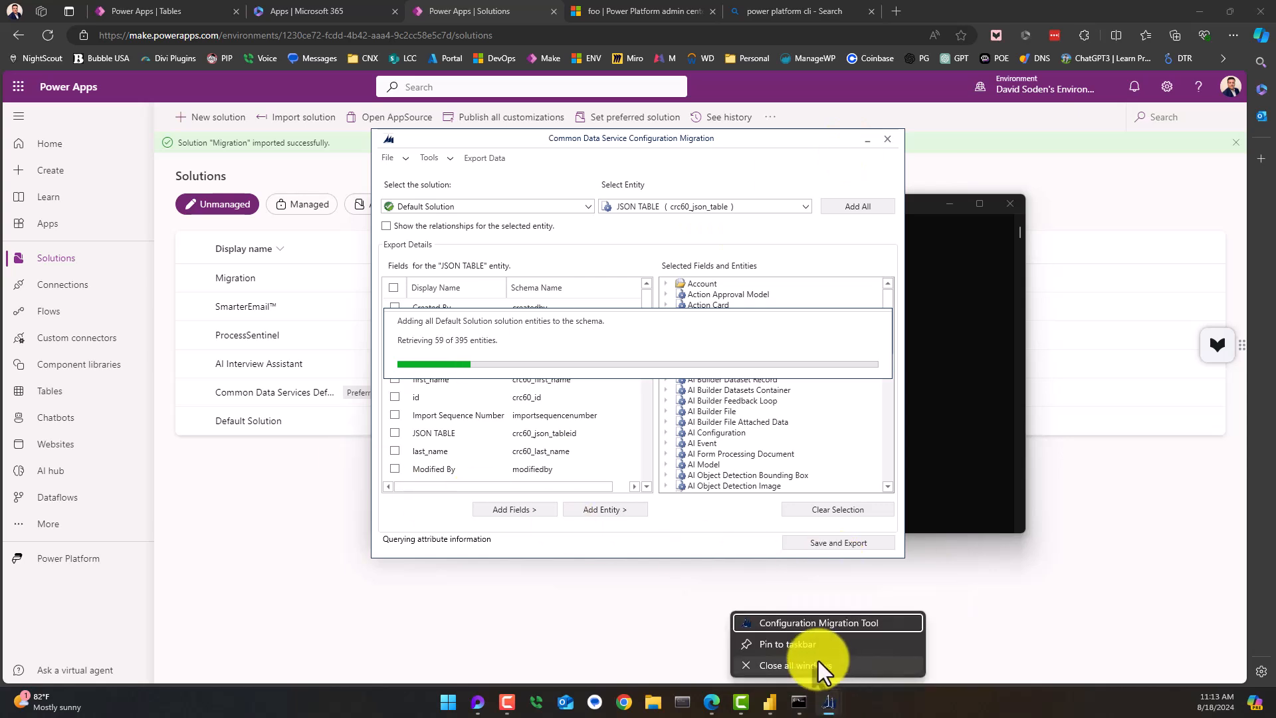
{"action": "left_click", "coordinate": [795, 667]}
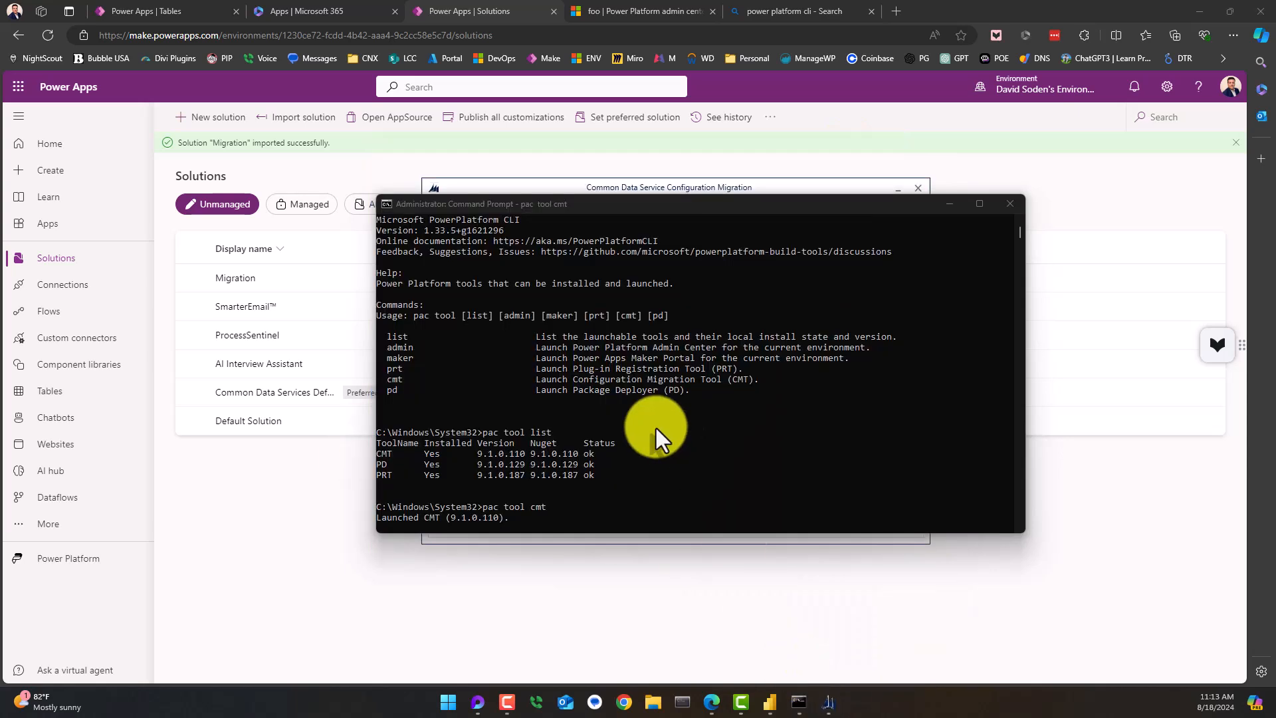
- Close the Command Prompt and restart Create schema, logging in to the foo environment with the saved credentials
{"action": "scroll", "coordinate": [648, 358], "scroll_direction": "down", "scroll_amount": 7}
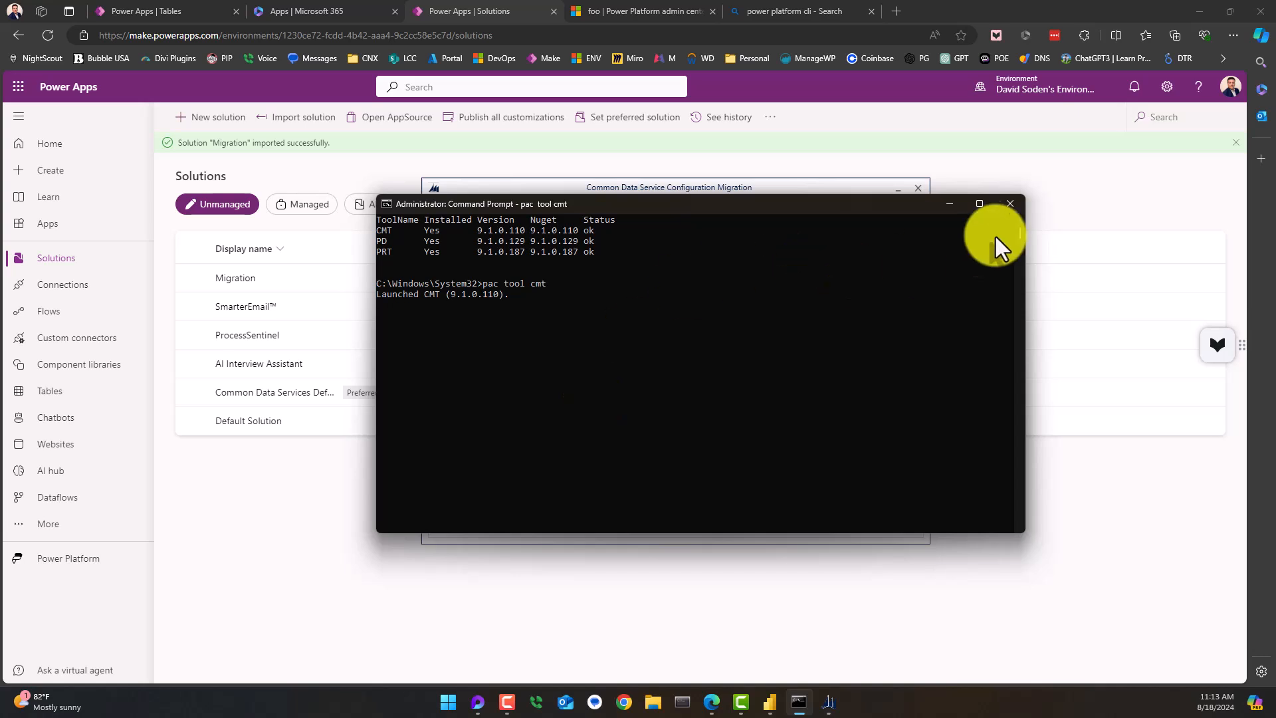
{"action": "left_click", "coordinate": [1011, 206]}
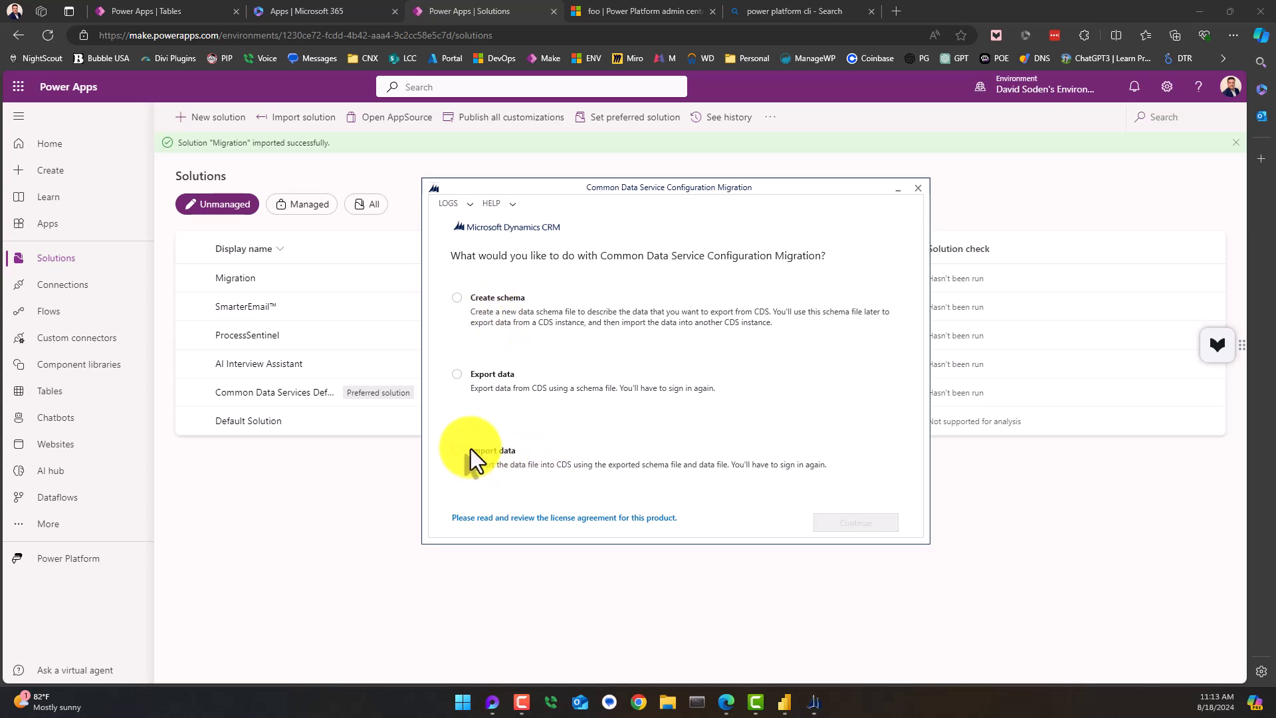
{"action": "left_click", "coordinate": [456, 298]}
{"action": "left_click", "coordinate": [857, 525]}
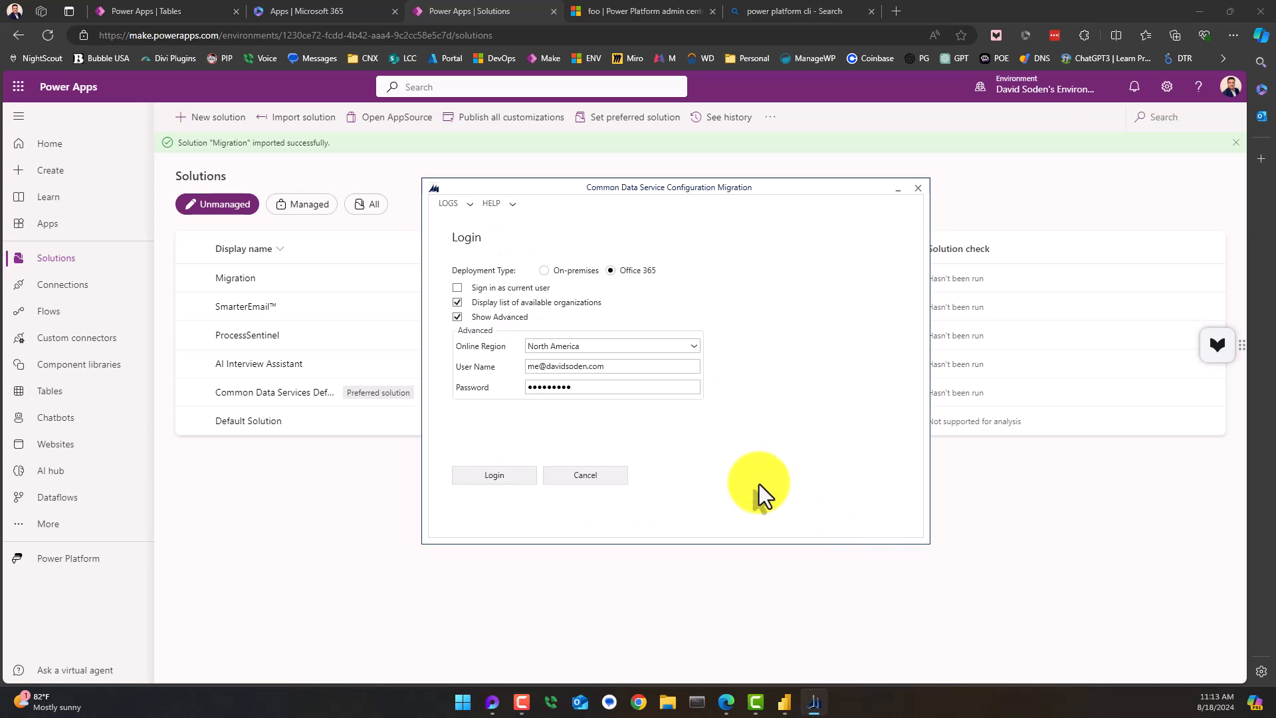
{"action": "left_click", "coordinate": [490, 473]}
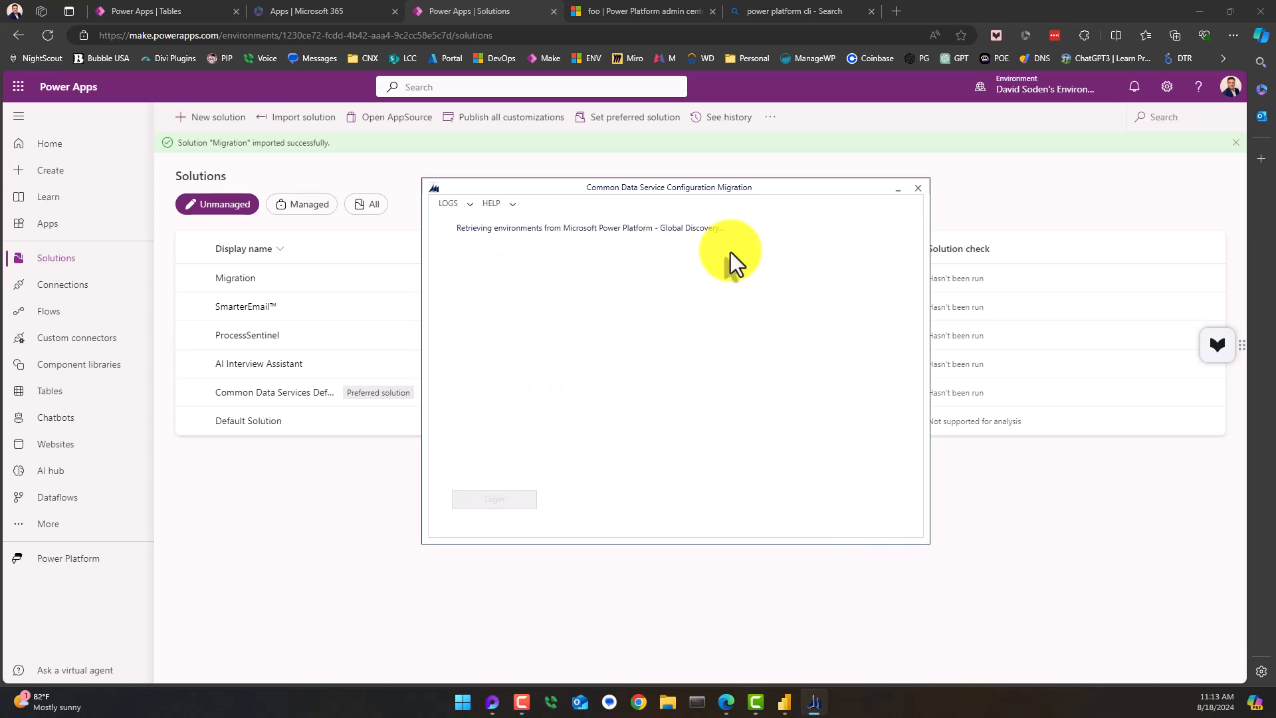
{"action": "left_click", "coordinate": [525, 329]}
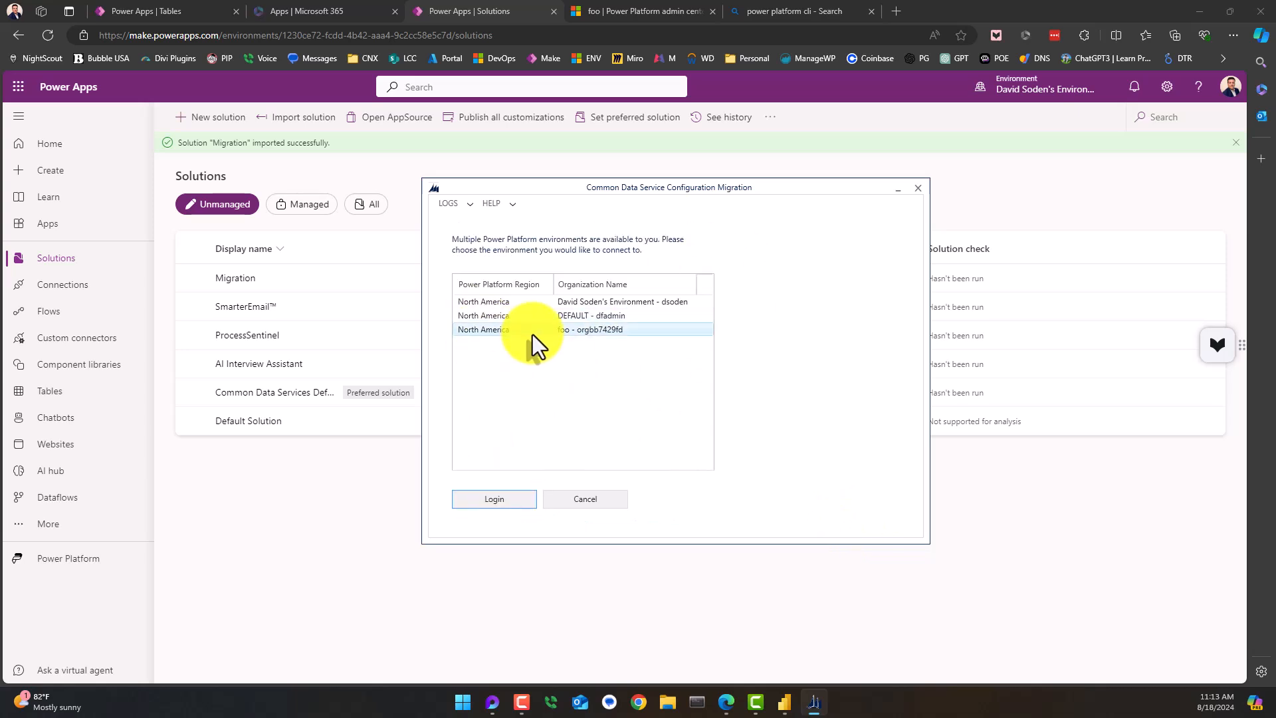
{"action": "left_click", "coordinate": [500, 500]}
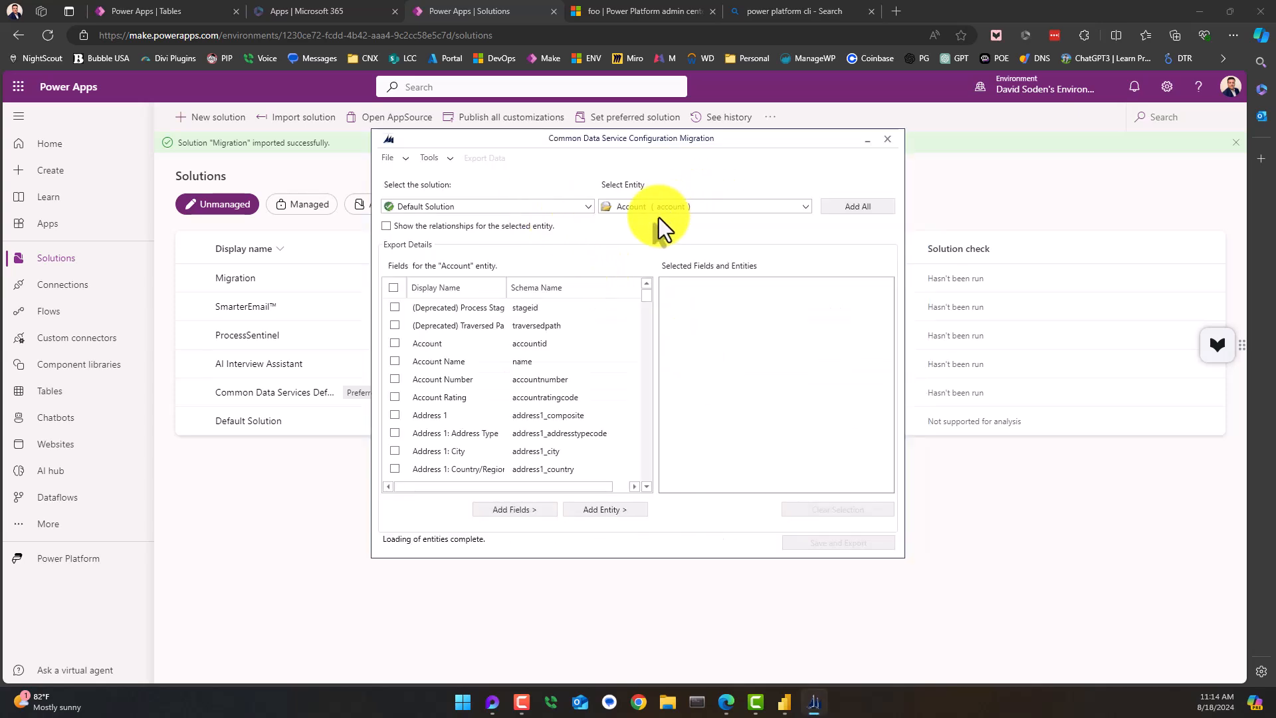
- Select JSON TABLE (crc60_json_table) as the entity for the new schema
{"action": "left_click", "coordinate": [656, 202]}
{"action": "scroll", "coordinate": [656, 279], "scroll_direction": "down", "scroll_amount": 1}
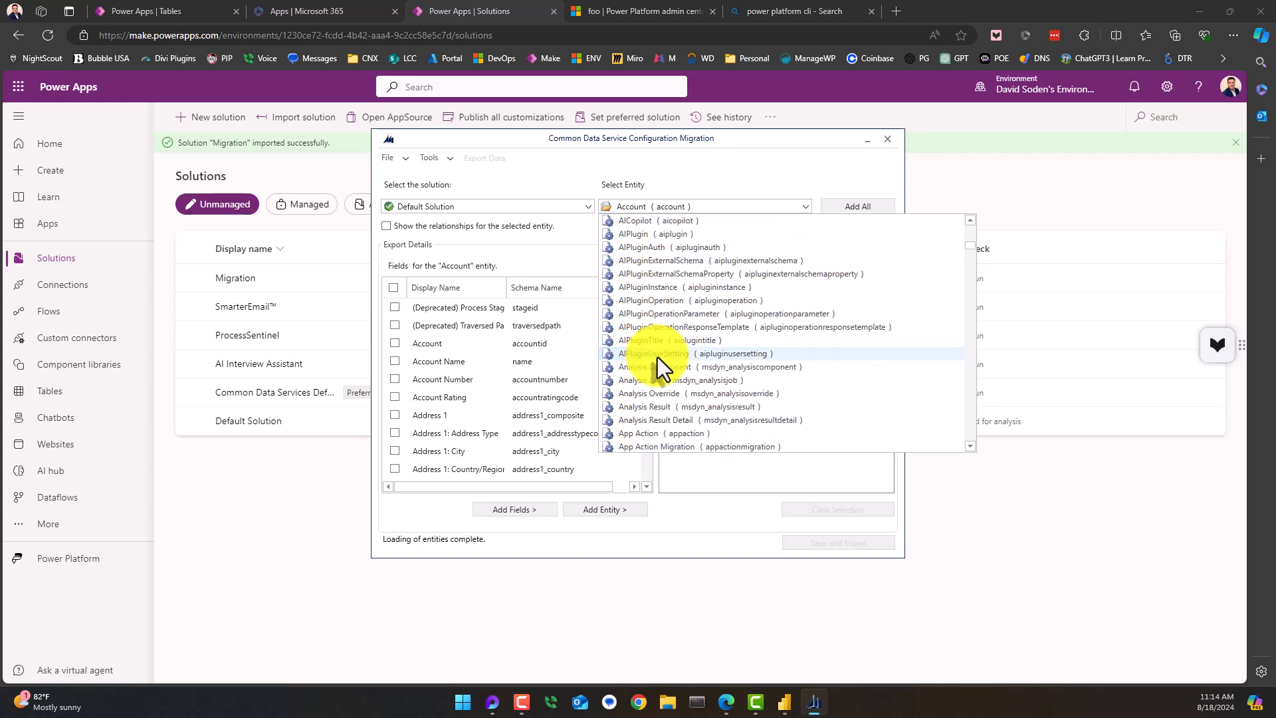
{"action": "scroll", "coordinate": [656, 357], "scroll_direction": "down", "scroll_amount": 15}
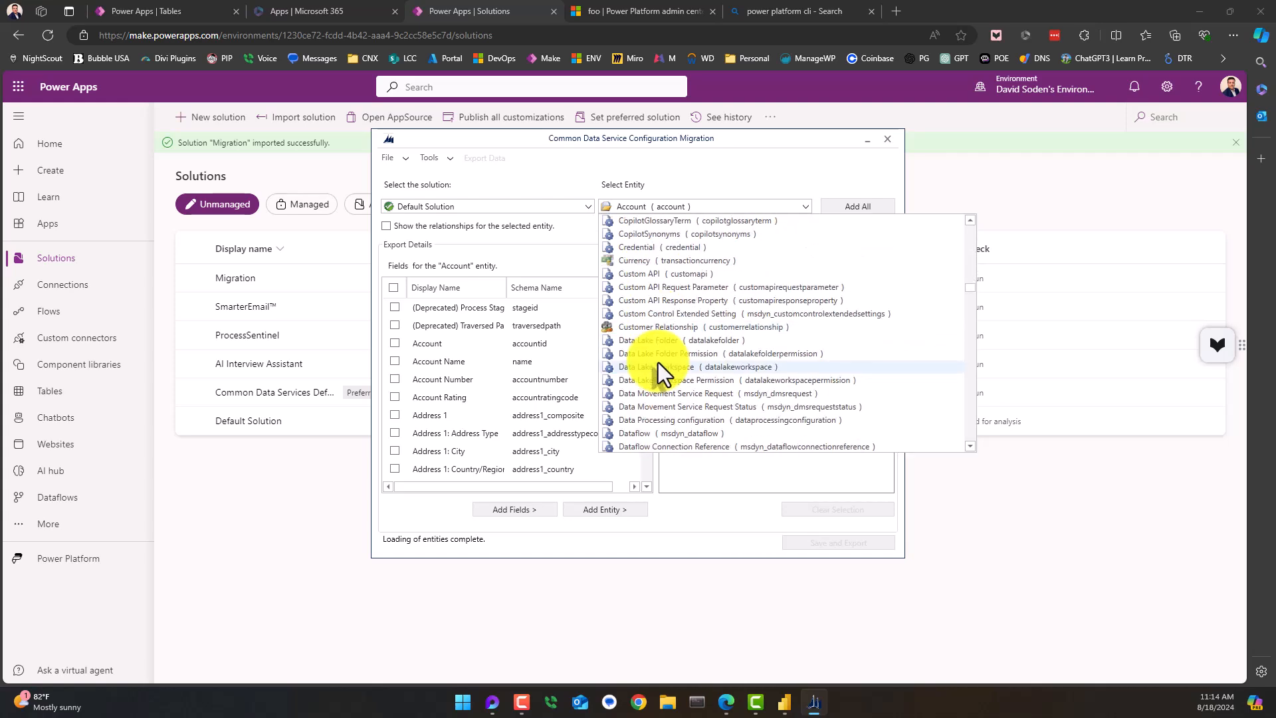
{"action": "scroll", "coordinate": [659, 361], "scroll_direction": "down", "scroll_amount": 10}
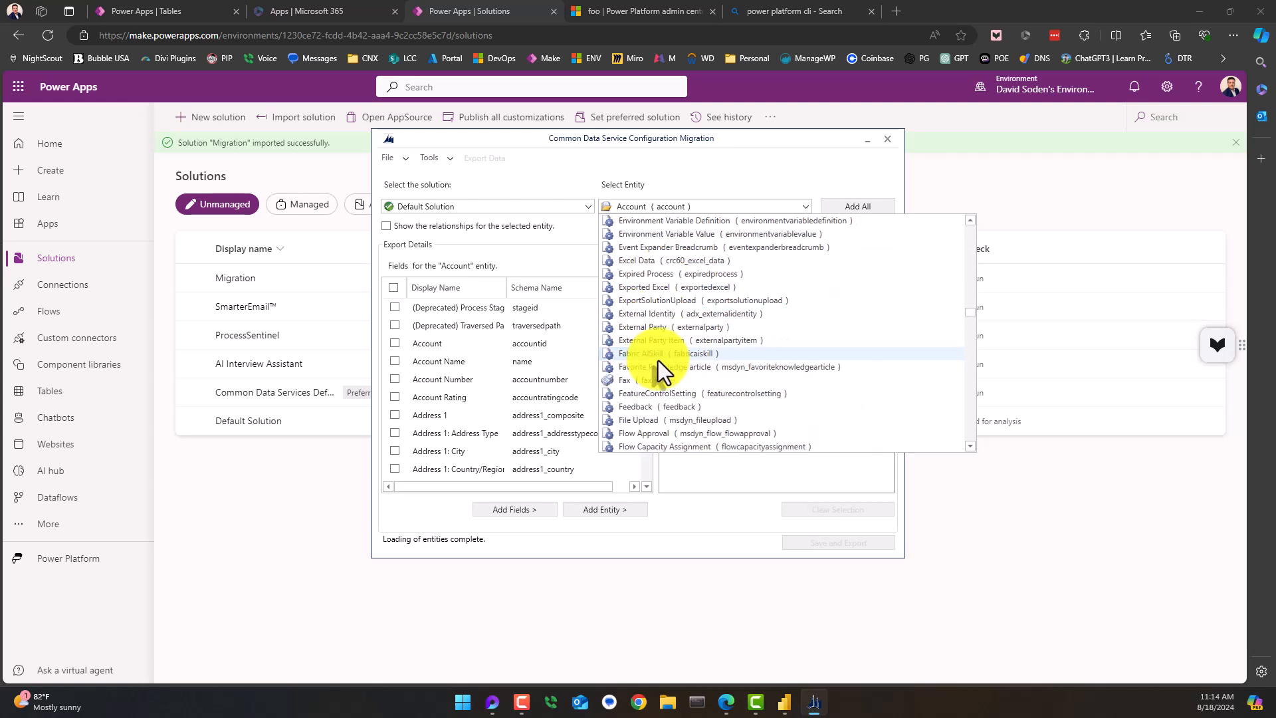
{"action": "scroll", "coordinate": [658, 360], "scroll_direction": "down", "scroll_amount": 4}
{"action": "scroll", "coordinate": [659, 361], "scroll_direction": "down", "scroll_amount": 5}
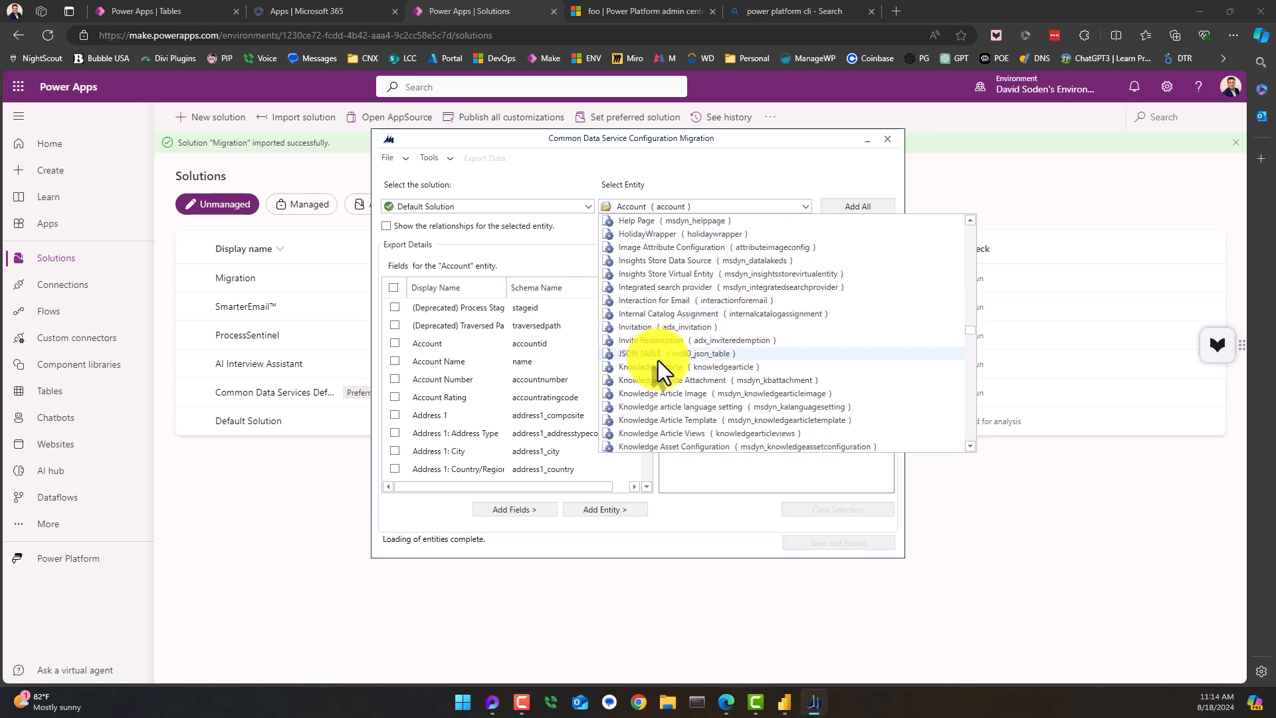
{"action": "left_click", "coordinate": [657, 358]}
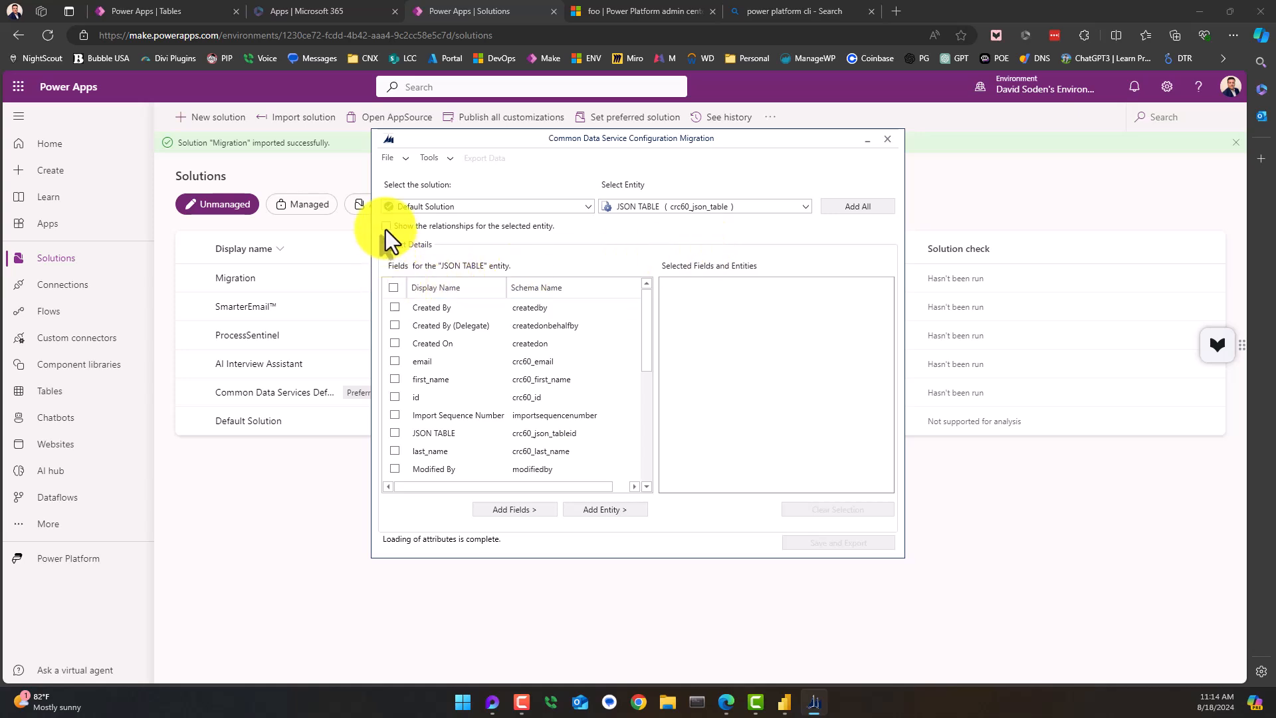
- Select all JSON TABLE fields, add the entity to the schema and look through its included fields
{"action": "left_click", "coordinate": [416, 310]}
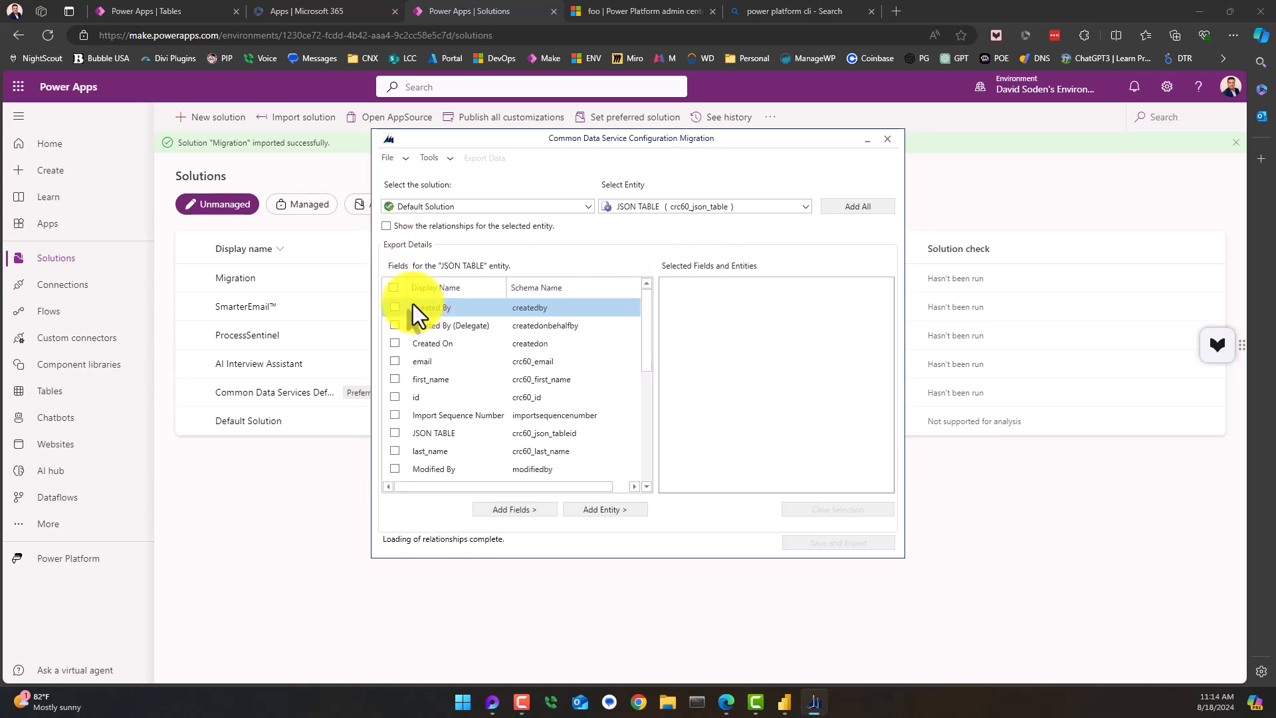
{"action": "left_click", "coordinate": [394, 287]}
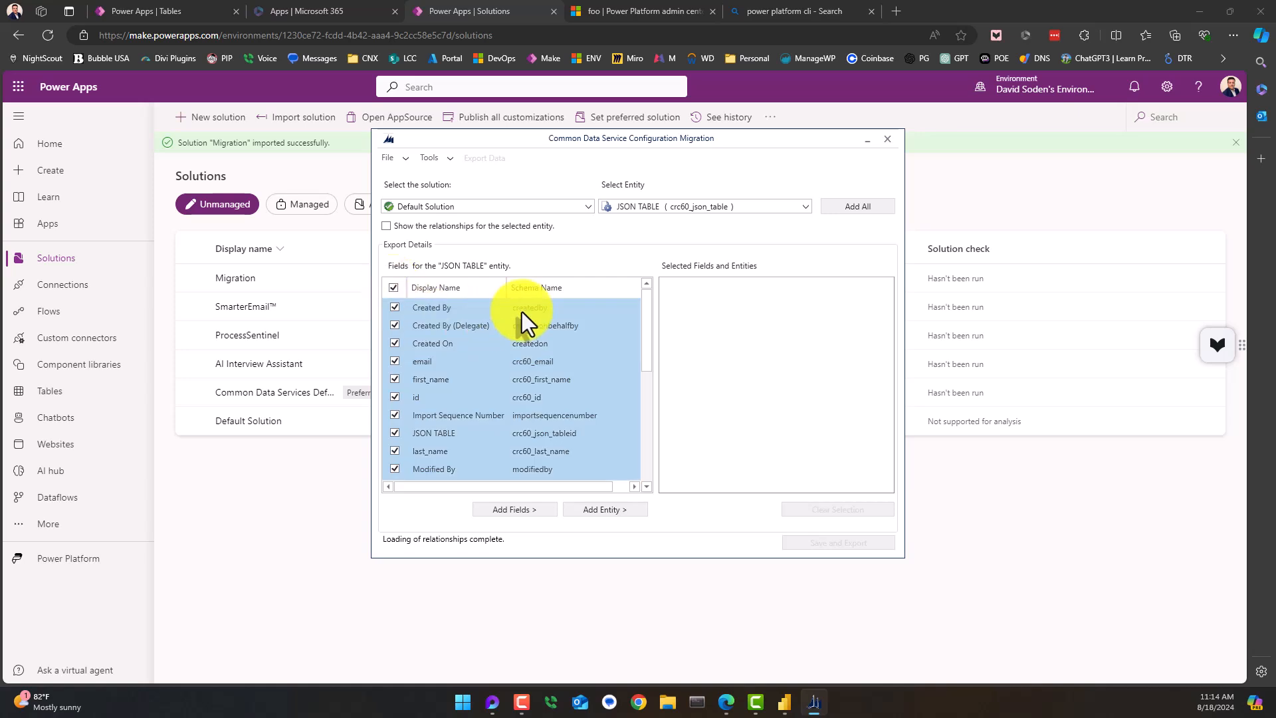
{"action": "left_click", "coordinate": [589, 512]}
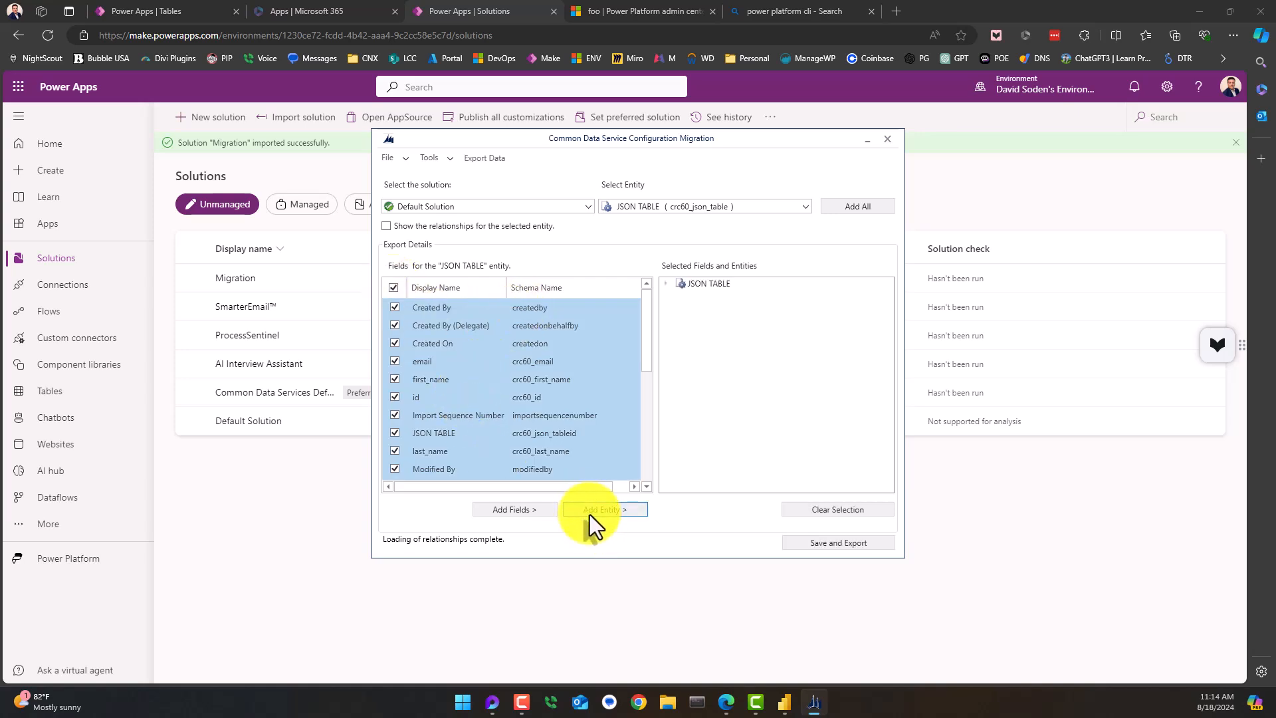
{"action": "left_click", "coordinate": [666, 285]}
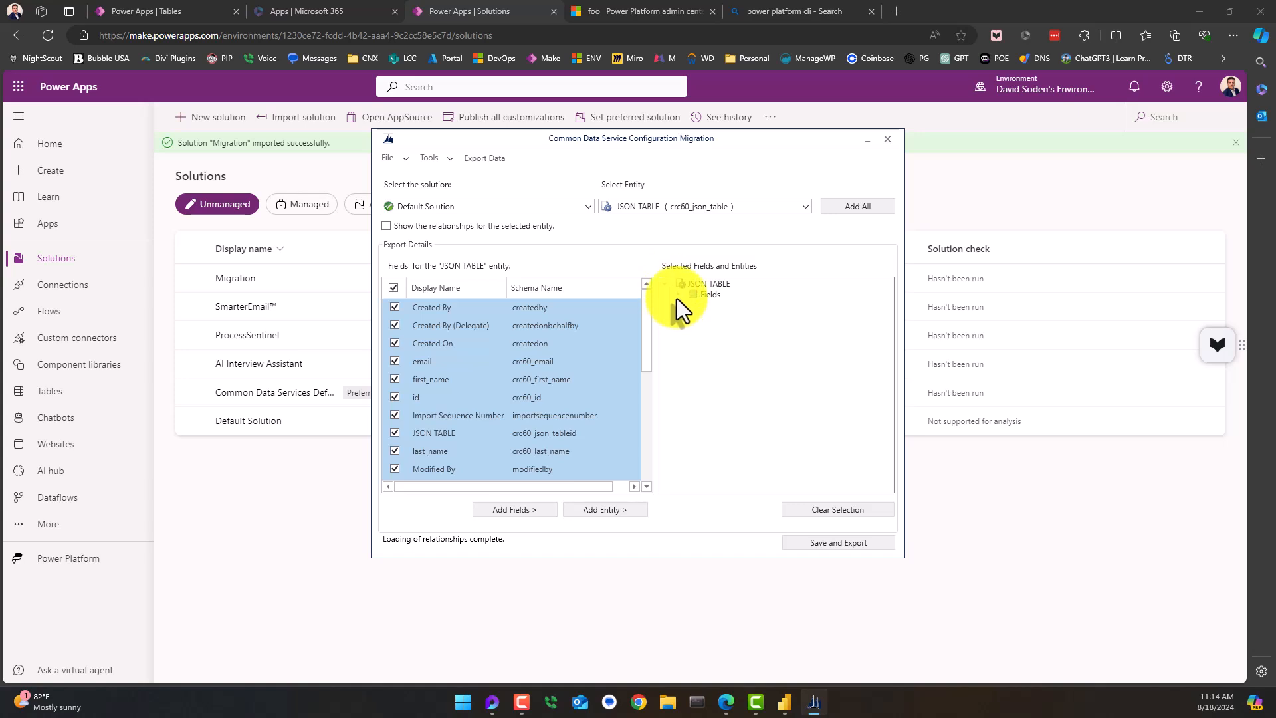
{"action": "left_click", "coordinate": [678, 297]}
{"action": "scroll", "coordinate": [694, 351], "scroll_direction": "down", "scroll_amount": 1}
{"action": "scroll", "coordinate": [664, 369], "scroll_direction": "down", "scroll_amount": 1}
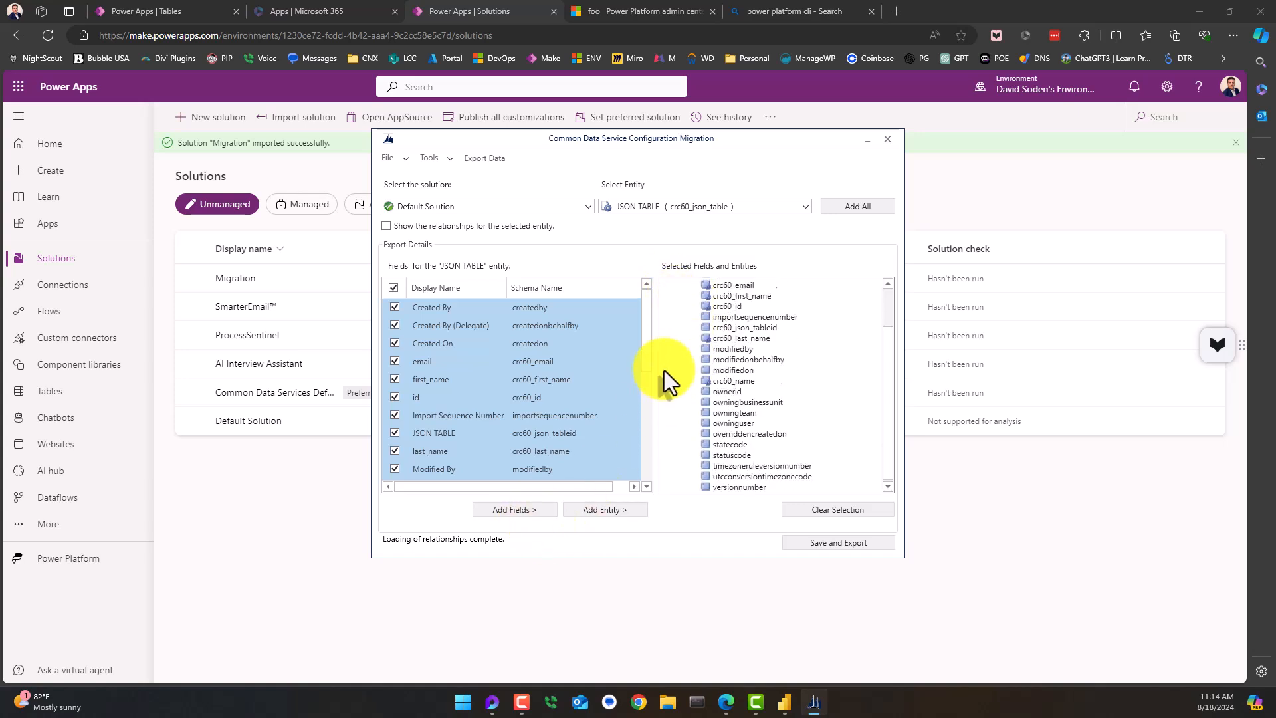
- Add all checked fields to the JSON TABLE entity in the schema and expand the entity
{"action": "left_click", "coordinate": [514, 512]}
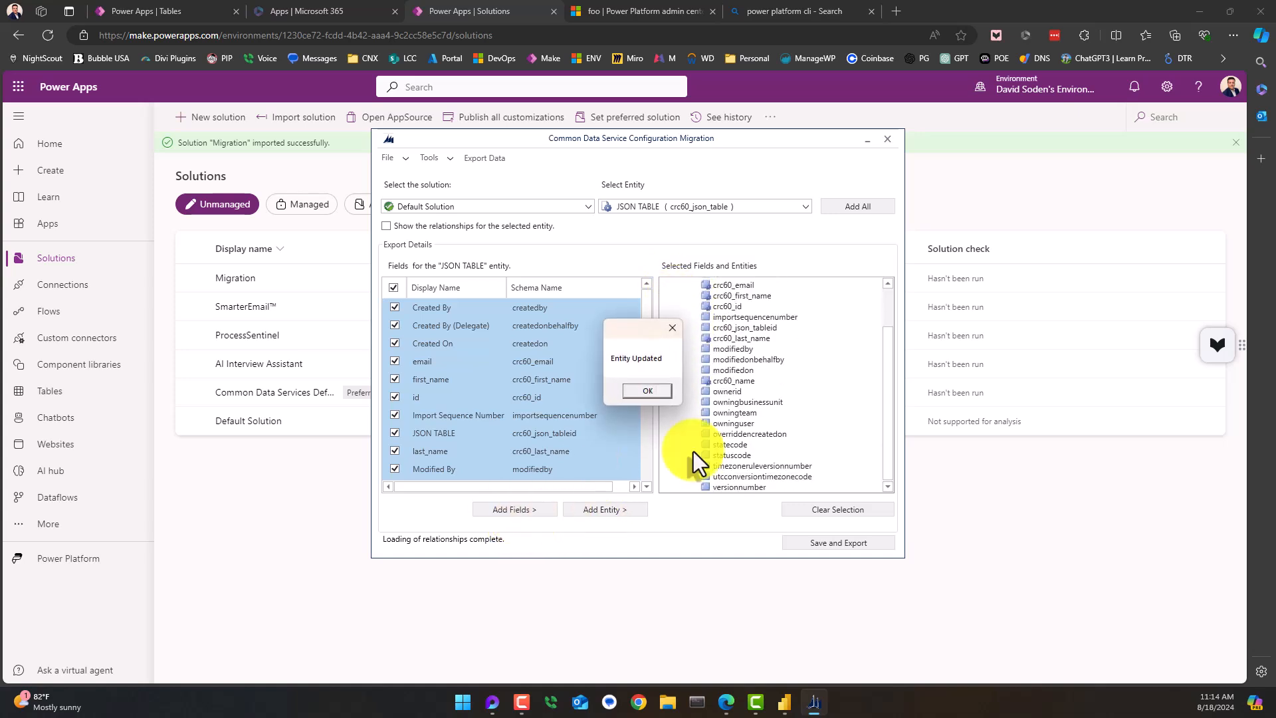
{"action": "left_click", "coordinate": [649, 392]}
{"action": "left_click", "coordinate": [666, 285]}
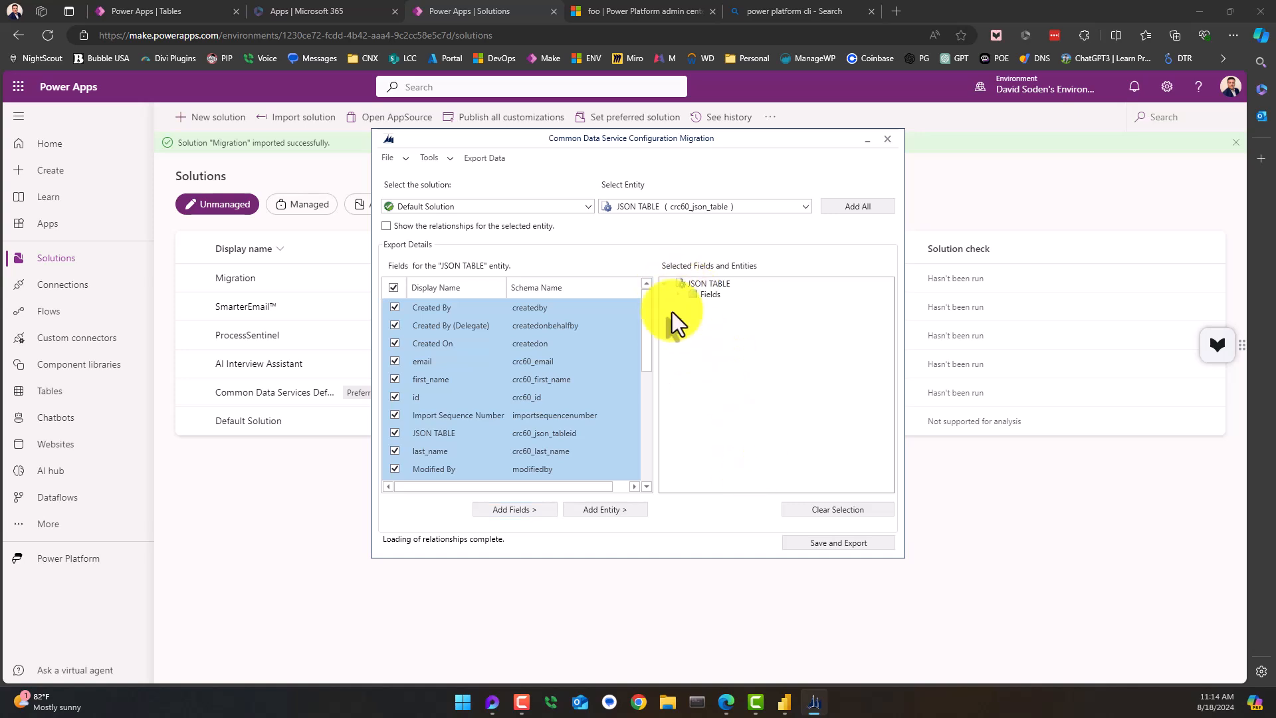
- Save the schema as the XML file MySchema in the Downloads folder
{"action": "left_click", "coordinate": [830, 542]}
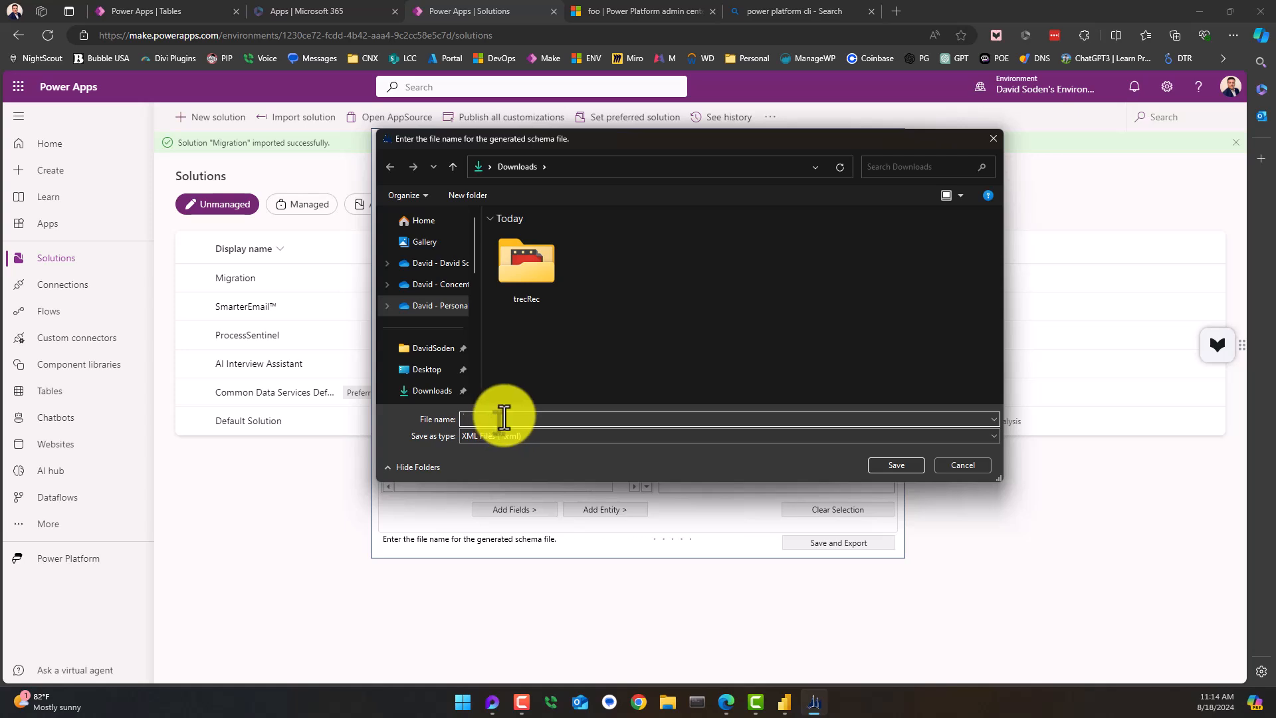
{"action": "type", "text": "MySchema"}
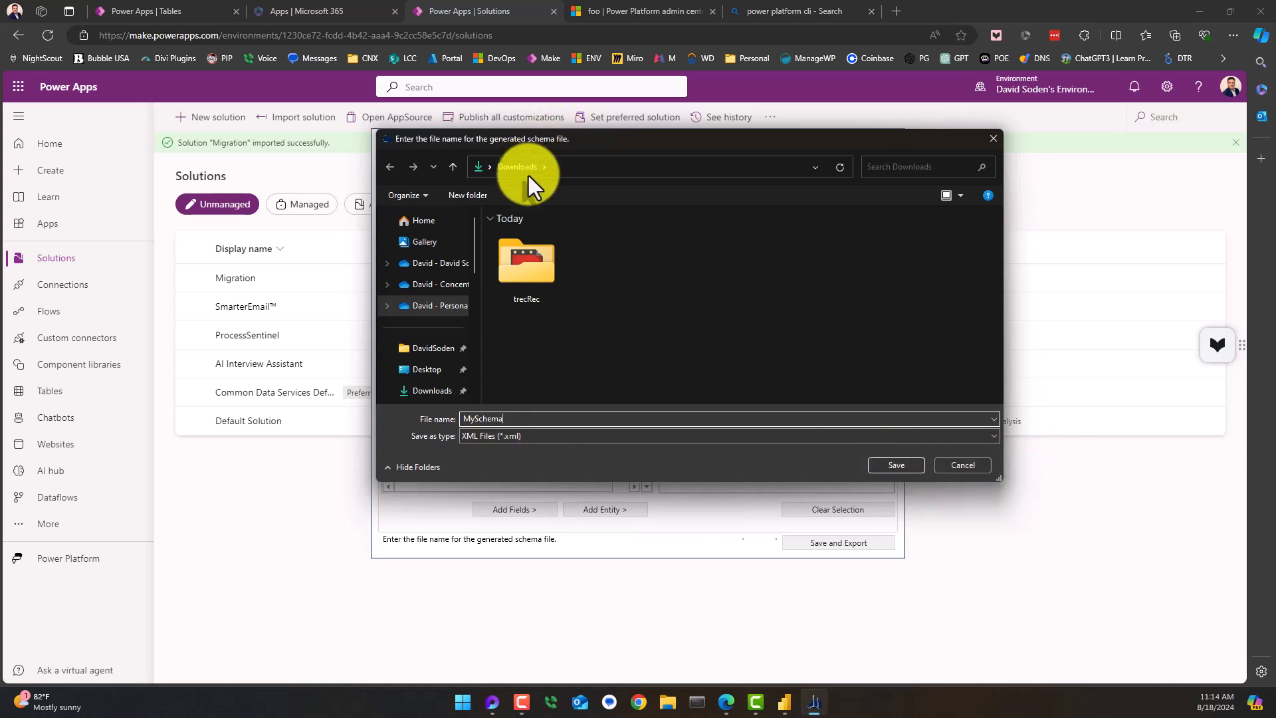
{"action": "left_click", "coordinate": [900, 467]}
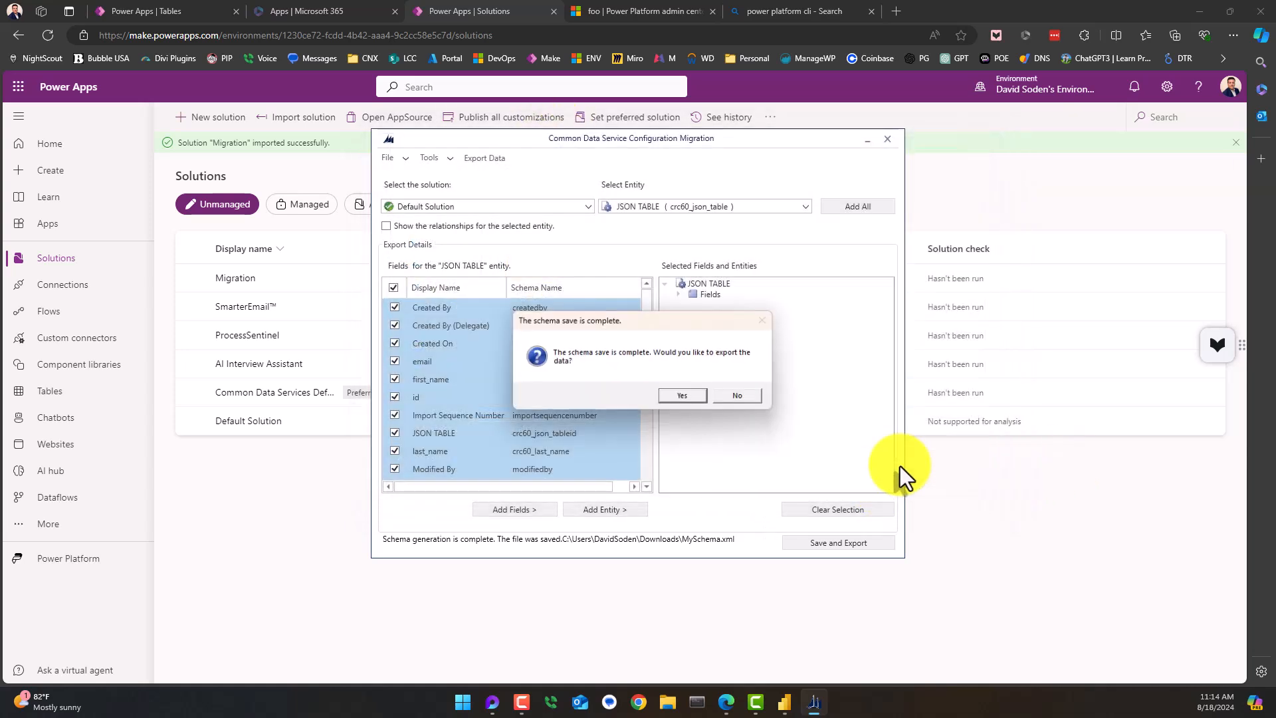
- Agree to export the data, set data.zip in Downloads as the output file and run the export
{"action": "left_click", "coordinate": [695, 401]}
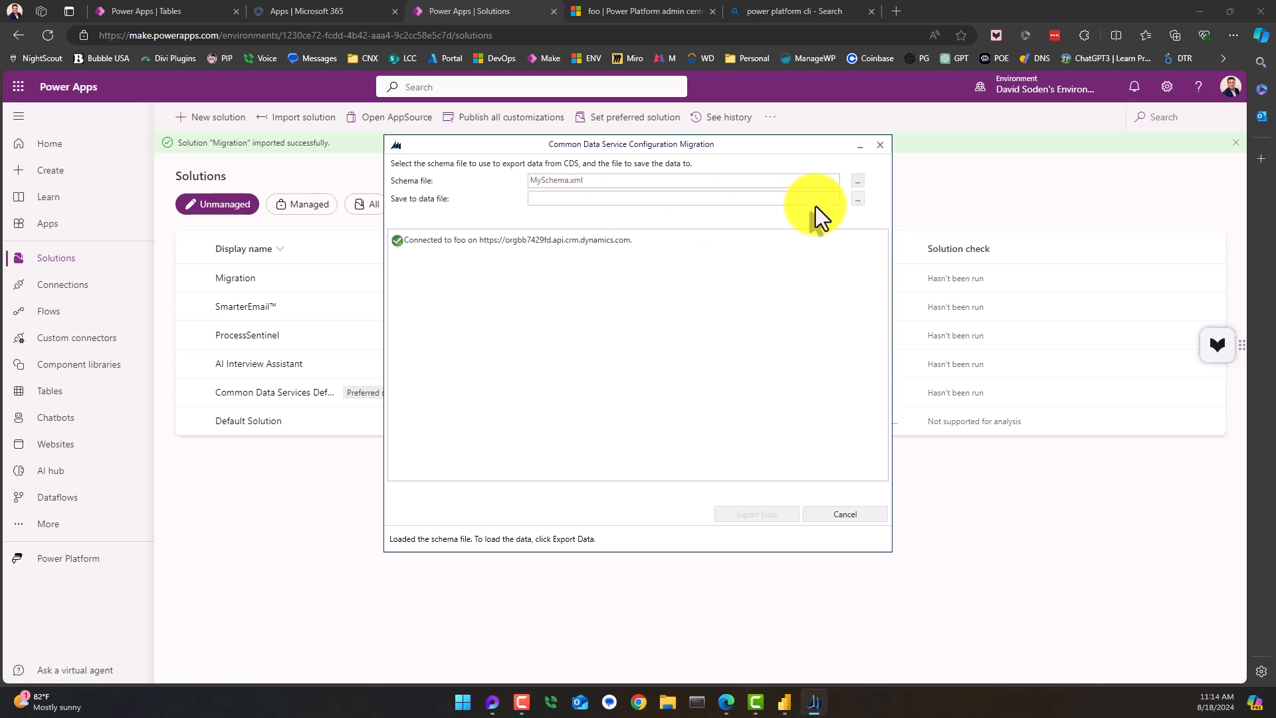
{"action": "left_click", "coordinate": [858, 199]}
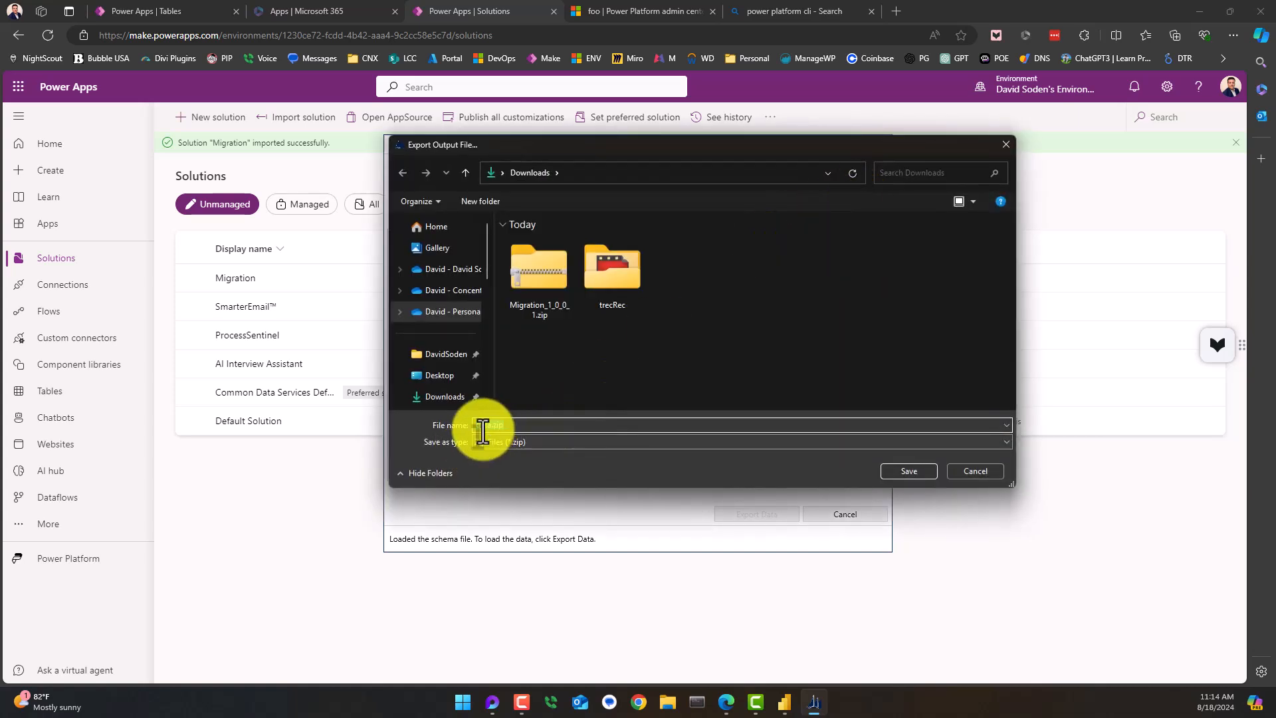
{"action": "left_click", "coordinate": [910, 472]}
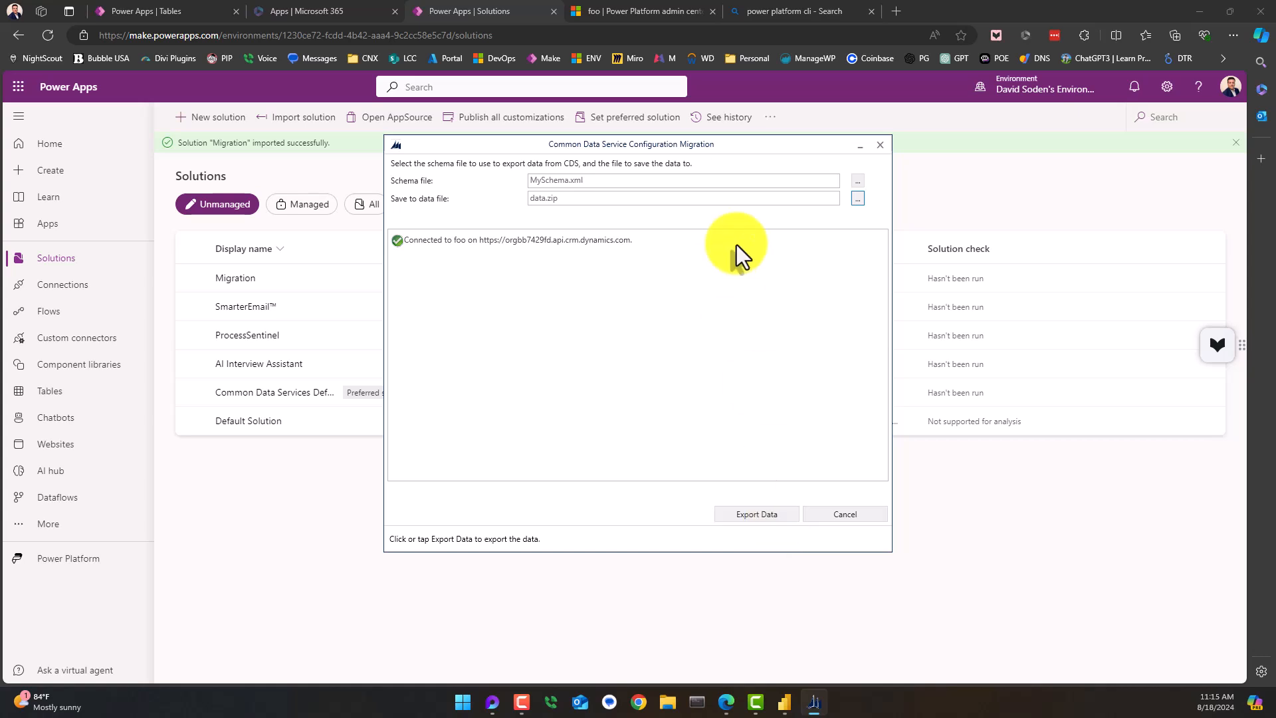
{"action": "left_click", "coordinate": [752, 517]}
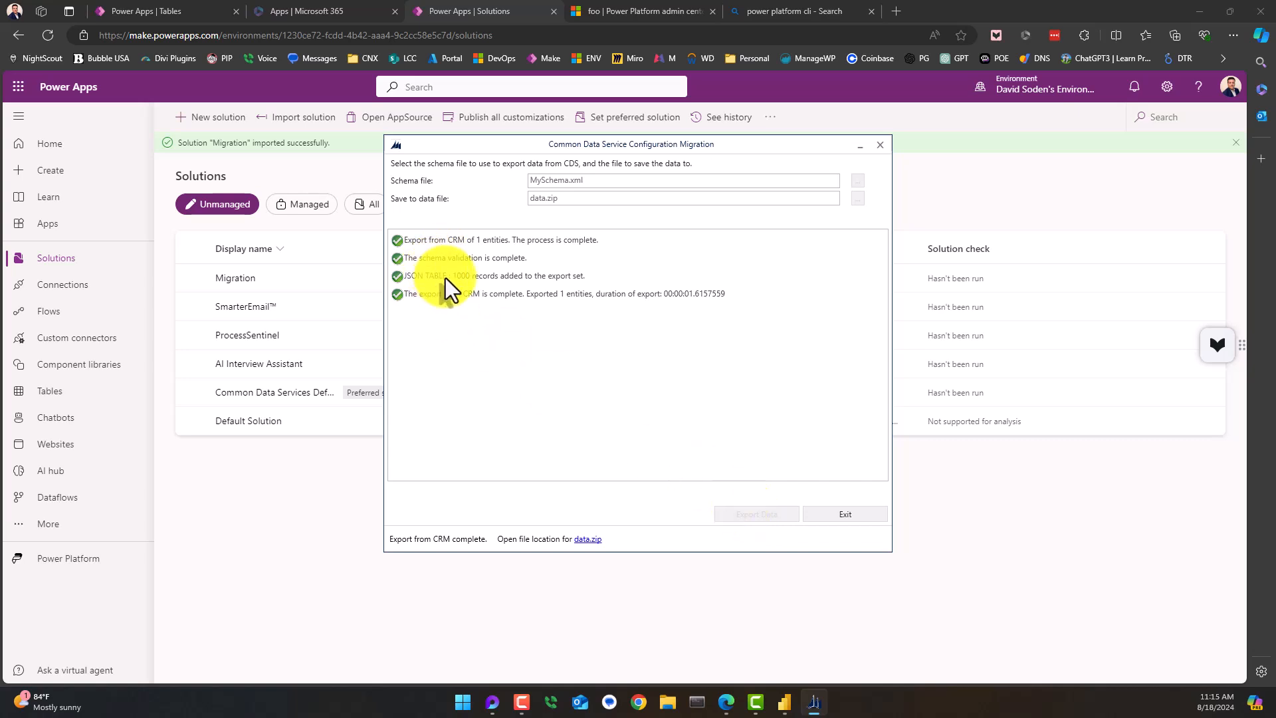
- Exit the completed data export and dismiss the Migration solution's import notification in Power Apps
{"action": "left_click", "coordinate": [851, 515]}
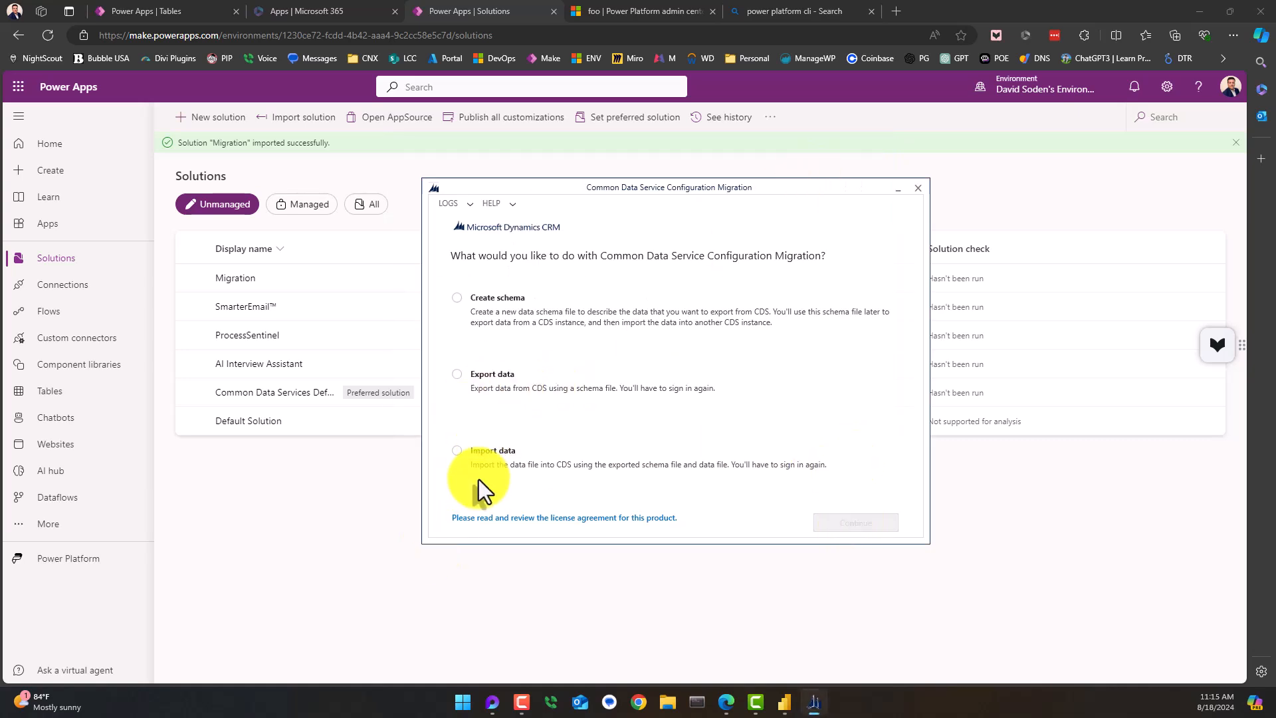
{"action": "left_click_drag", "start_coordinate": [204, 144], "coordinate": [342, 144]}
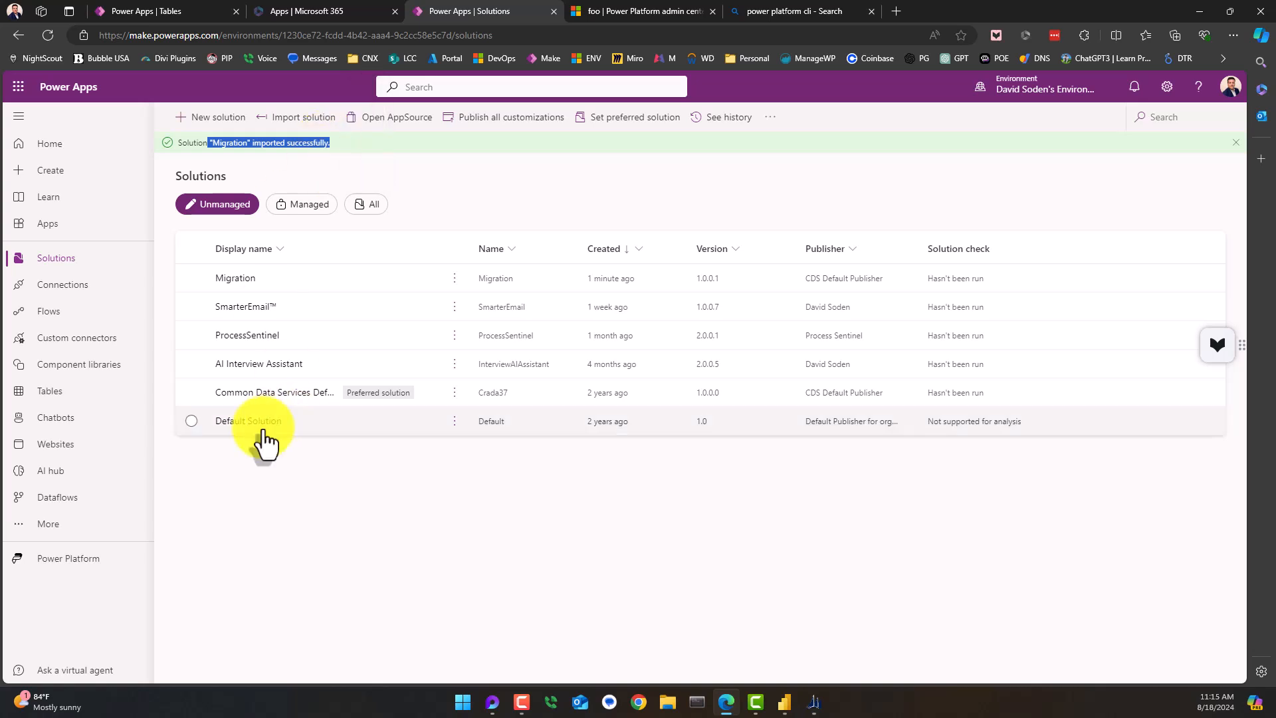
{"action": "mouse_move", "coordinate": [815, 703]}
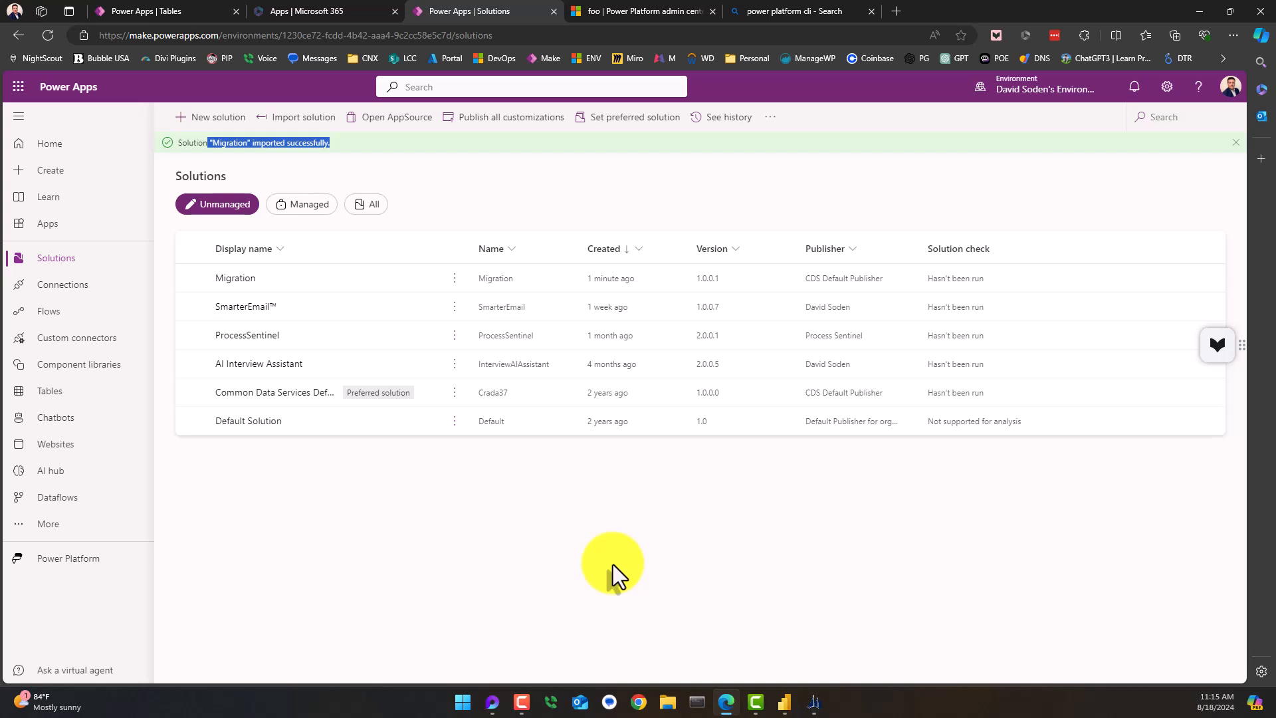
{"action": "left_click", "coordinate": [811, 702]}
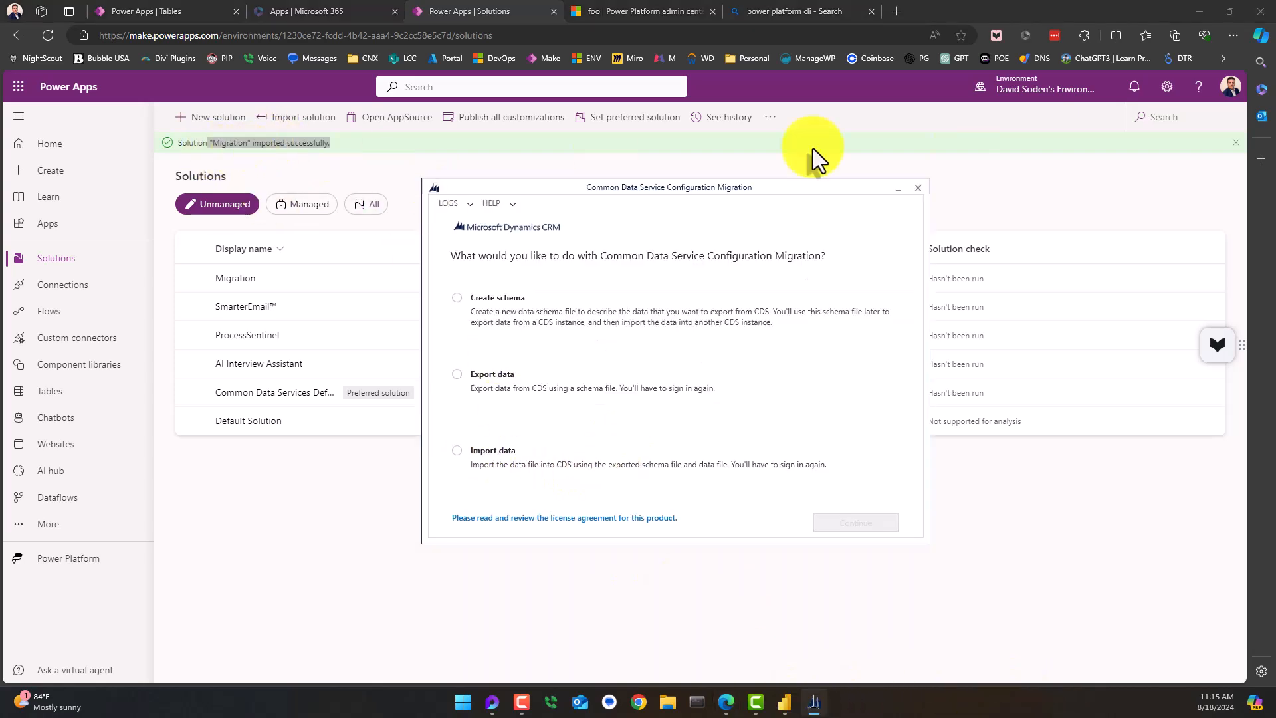
{"action": "left_click", "coordinate": [1235, 143]}
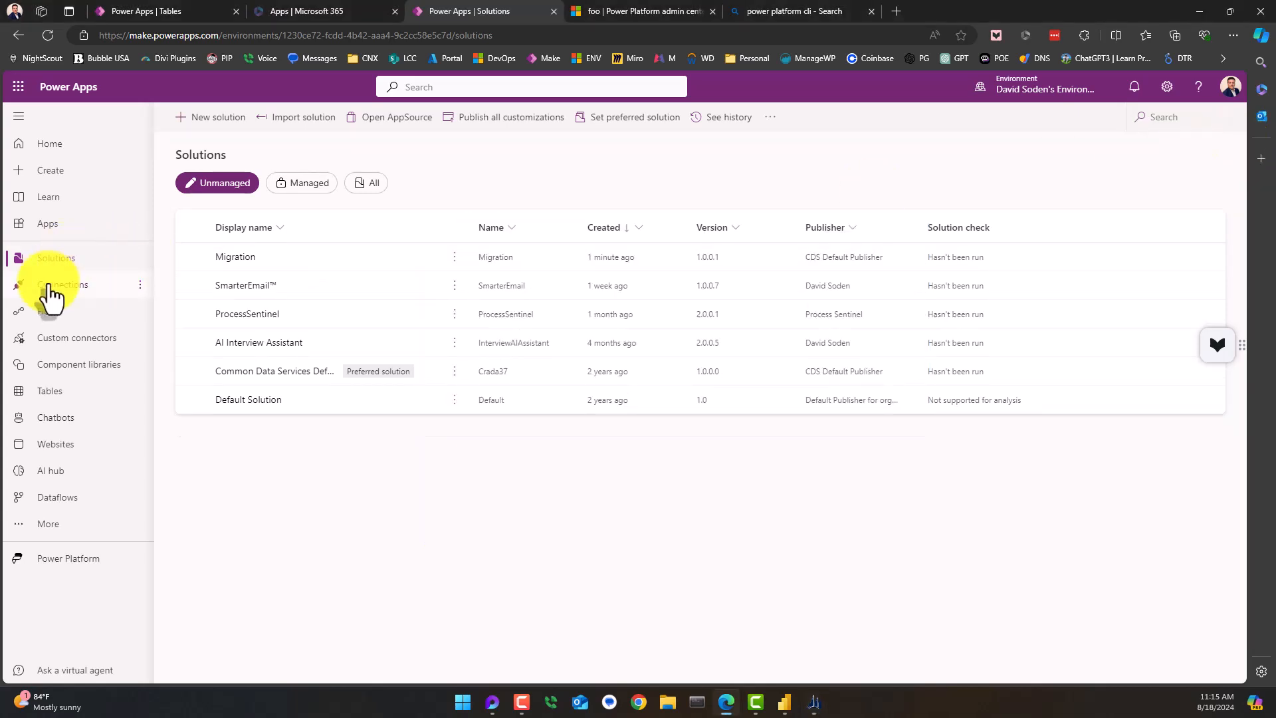
- Open JSON TABLE from the custom tables of the target environment
{"action": "left_click", "coordinate": [54, 390]}
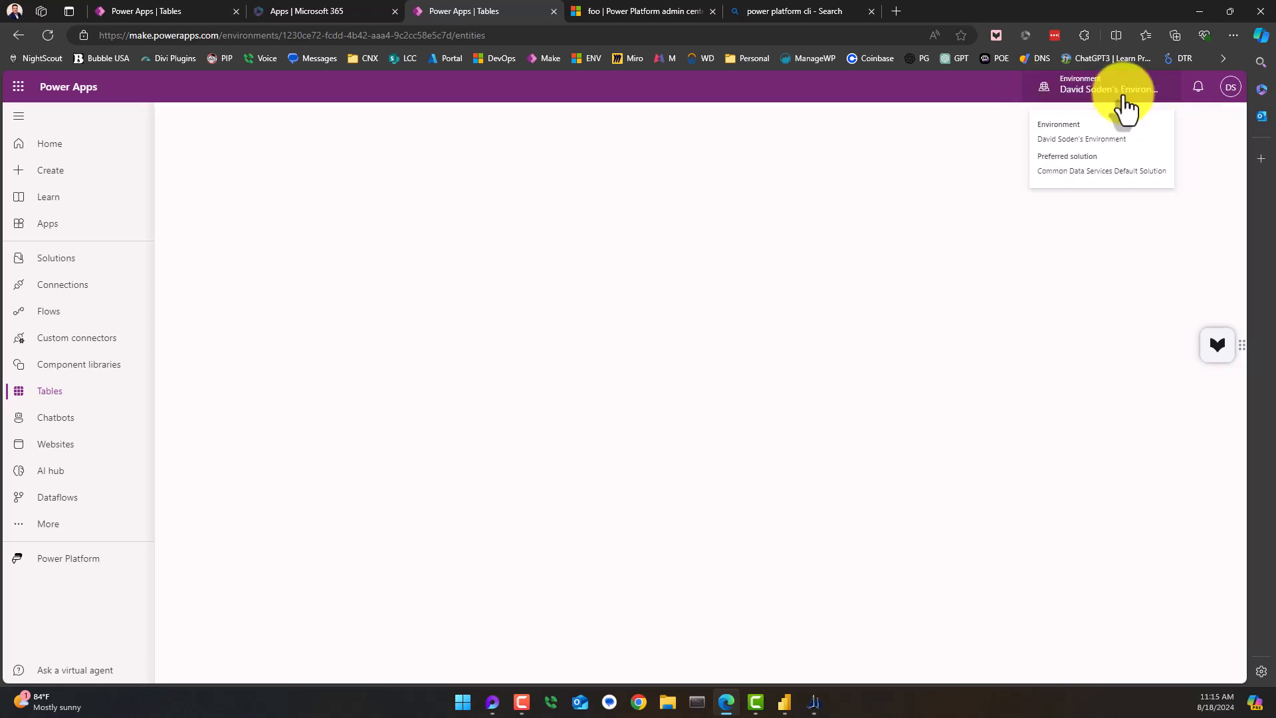
{"action": "left_click", "coordinate": [319, 281]}
{"action": "scroll", "coordinate": [284, 532], "scroll_direction": "down", "scroll_amount": 1}
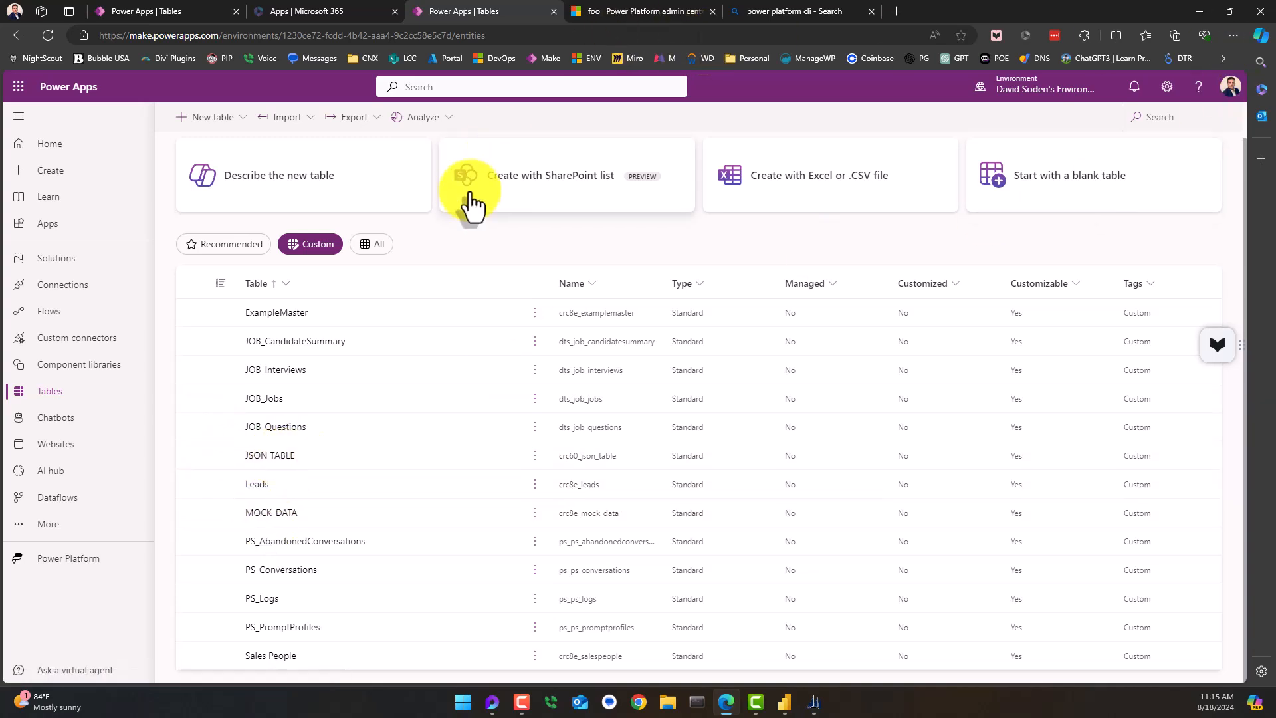
{"action": "left_click", "coordinate": [265, 401]}
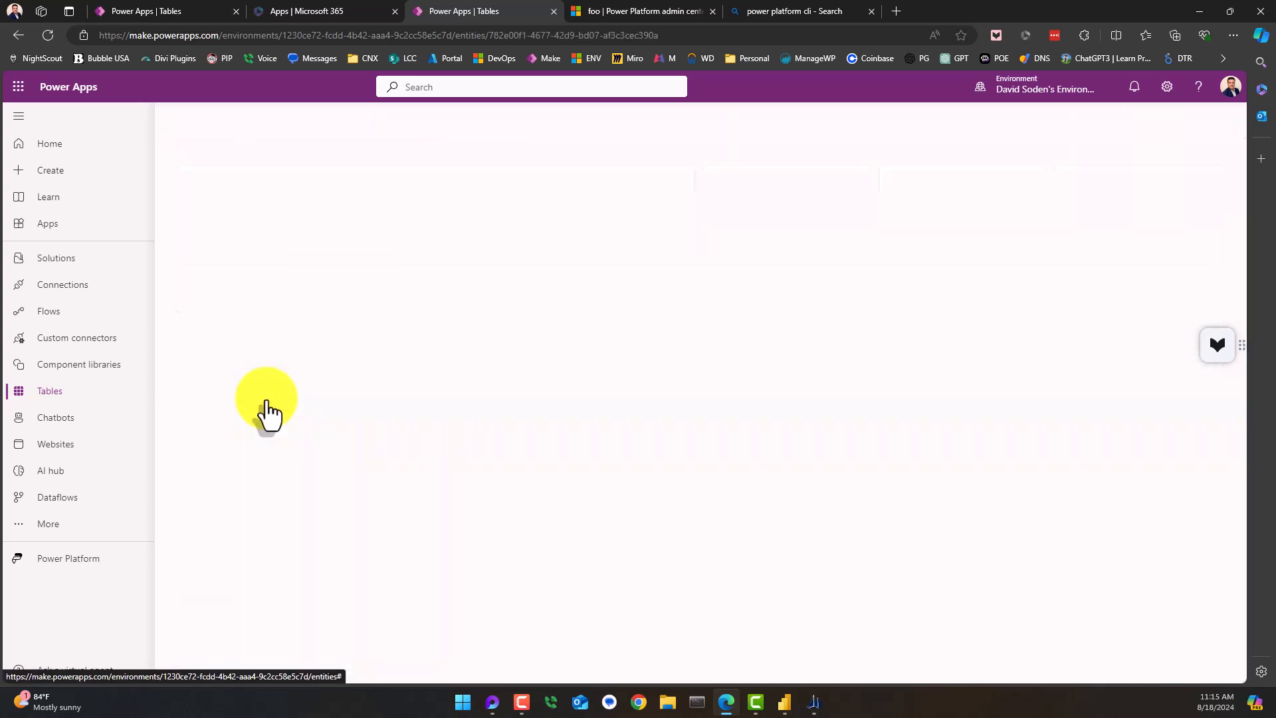
{"action": "left_click", "coordinate": [188, 157]}
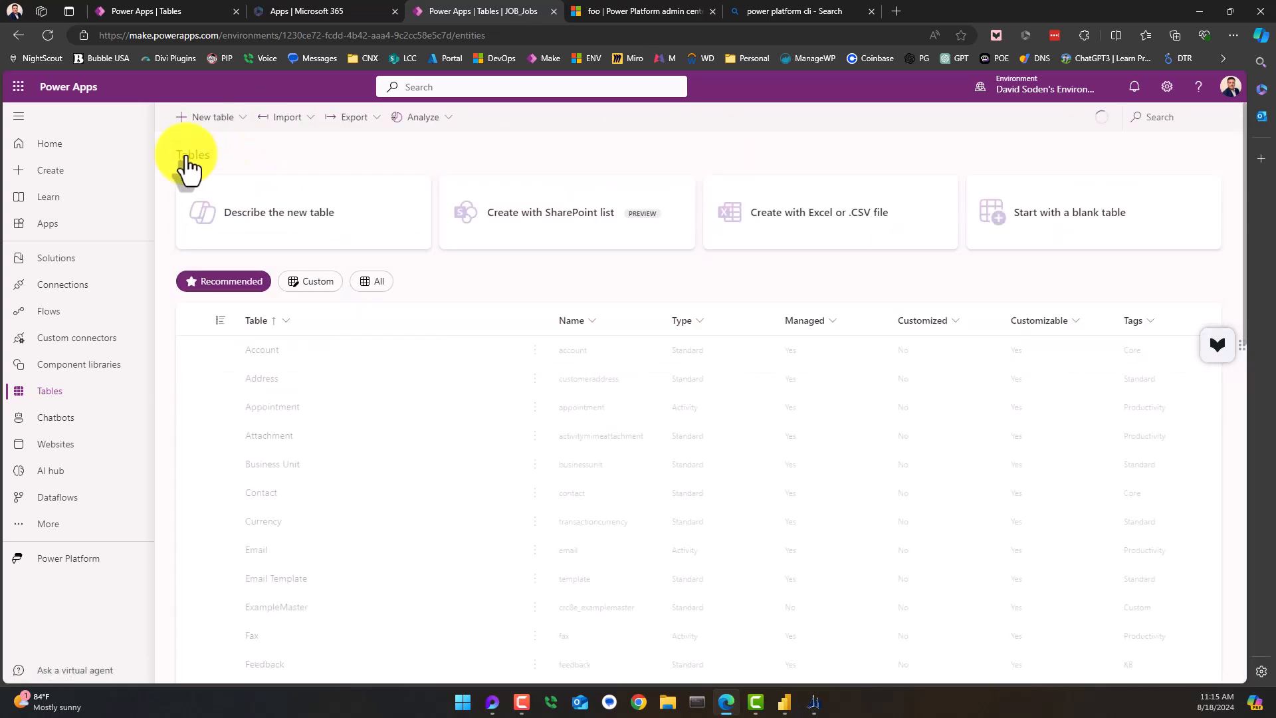
{"action": "left_click", "coordinate": [306, 283]}
{"action": "left_click", "coordinate": [273, 492]}
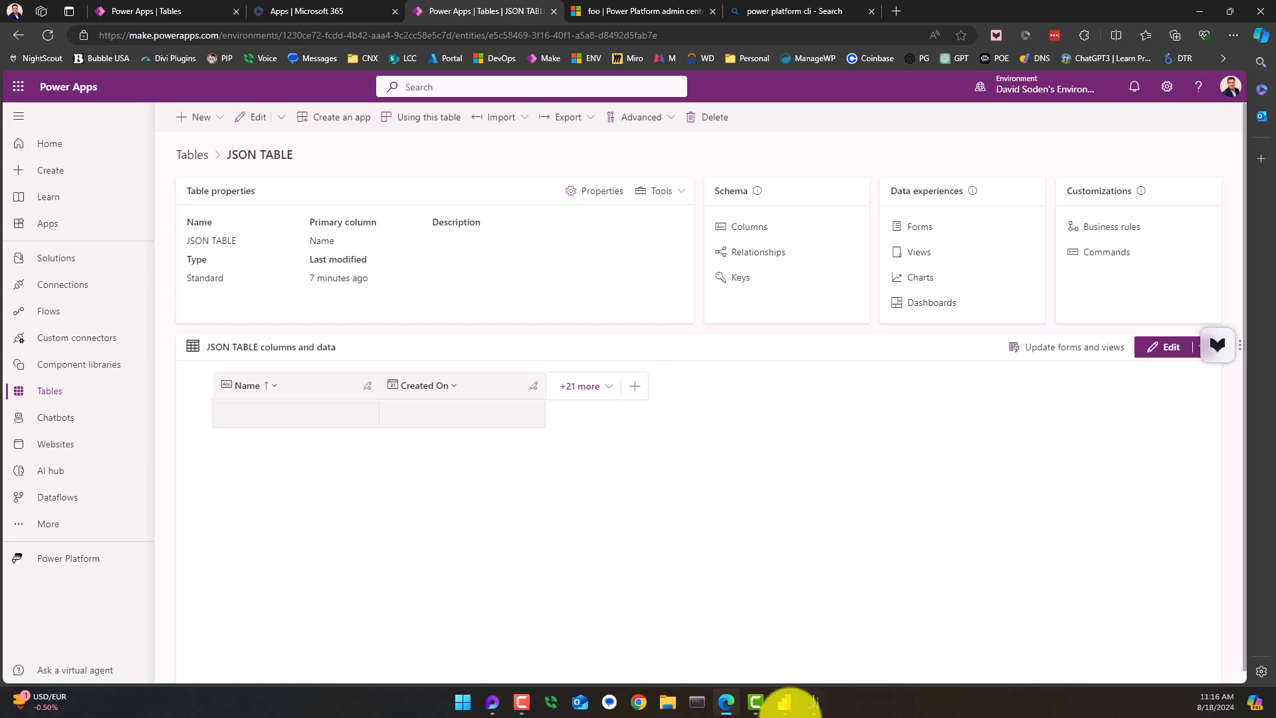
- Switch to the Configuration Migration tool, choose to import data and log in to the first listed North America environment
{"action": "left_click", "coordinate": [812, 703]}
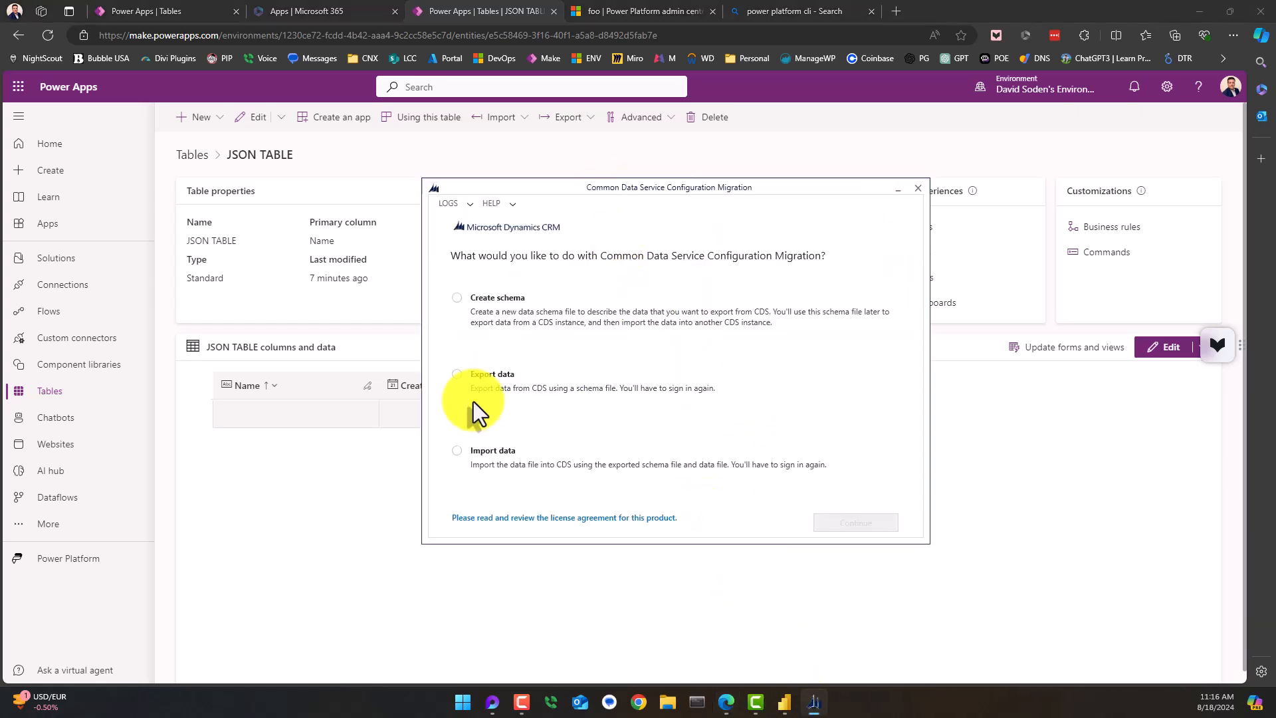
{"action": "left_click", "coordinate": [475, 449]}
{"action": "left_click", "coordinate": [844, 525]}
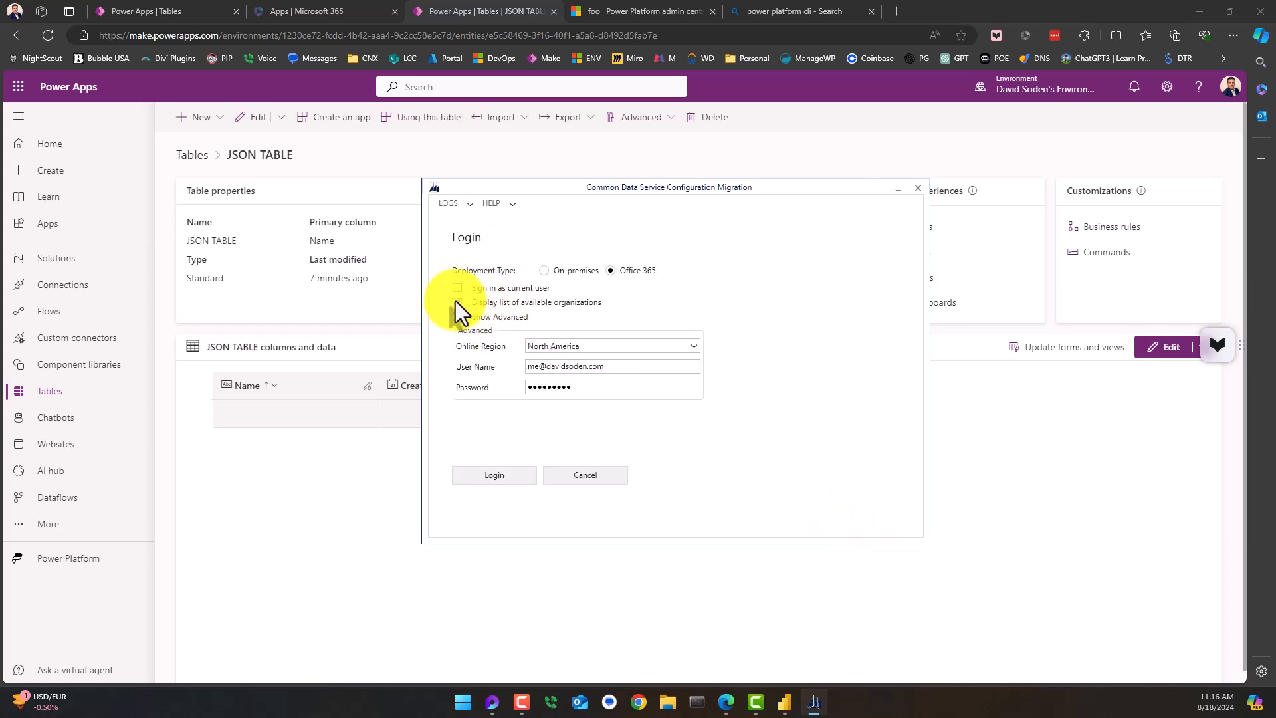
{"action": "left_click", "coordinate": [497, 477]}
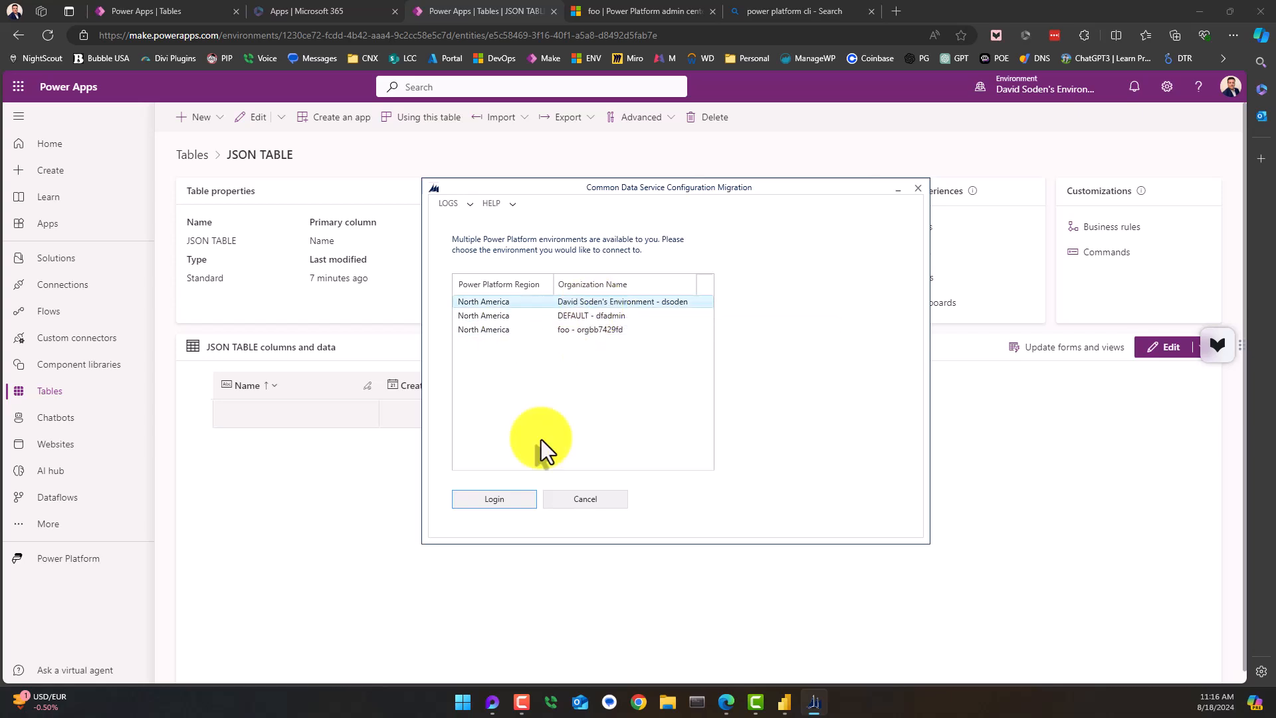
{"action": "left_click", "coordinate": [502, 502]}
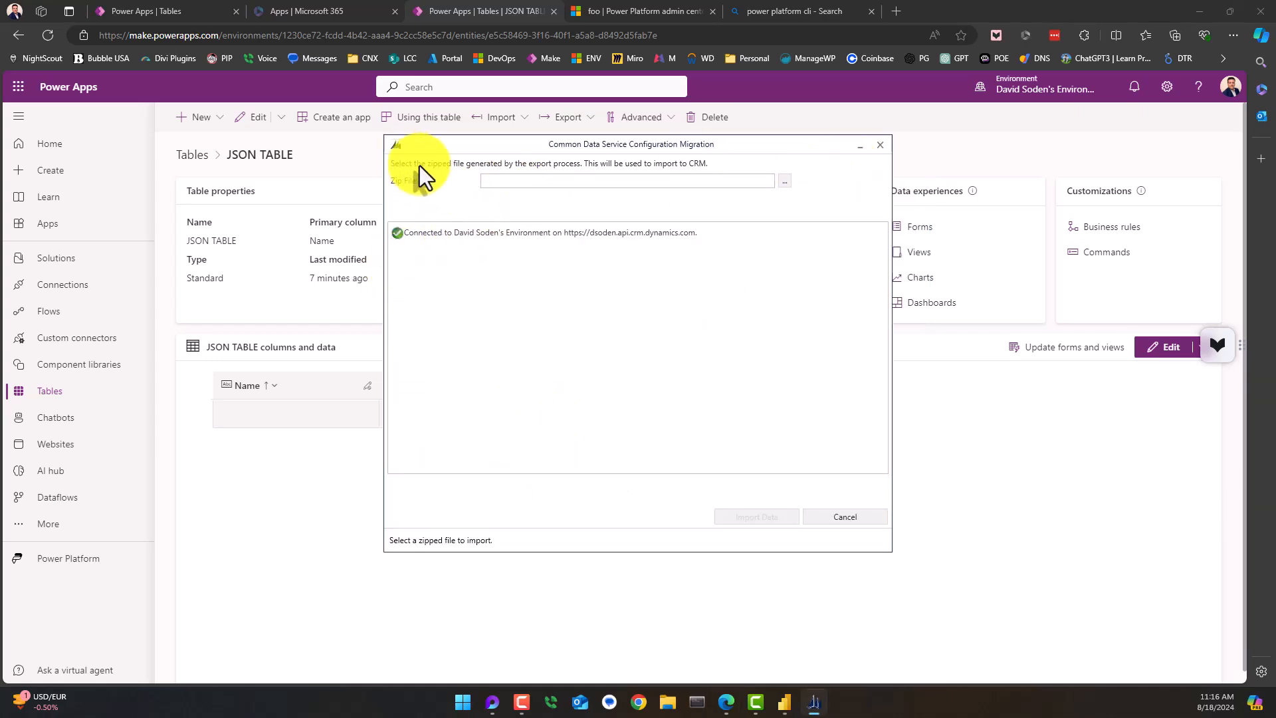
- Select data.zip from the Downloads folder as the zip file and import its data
{"action": "left_click", "coordinate": [786, 181]}
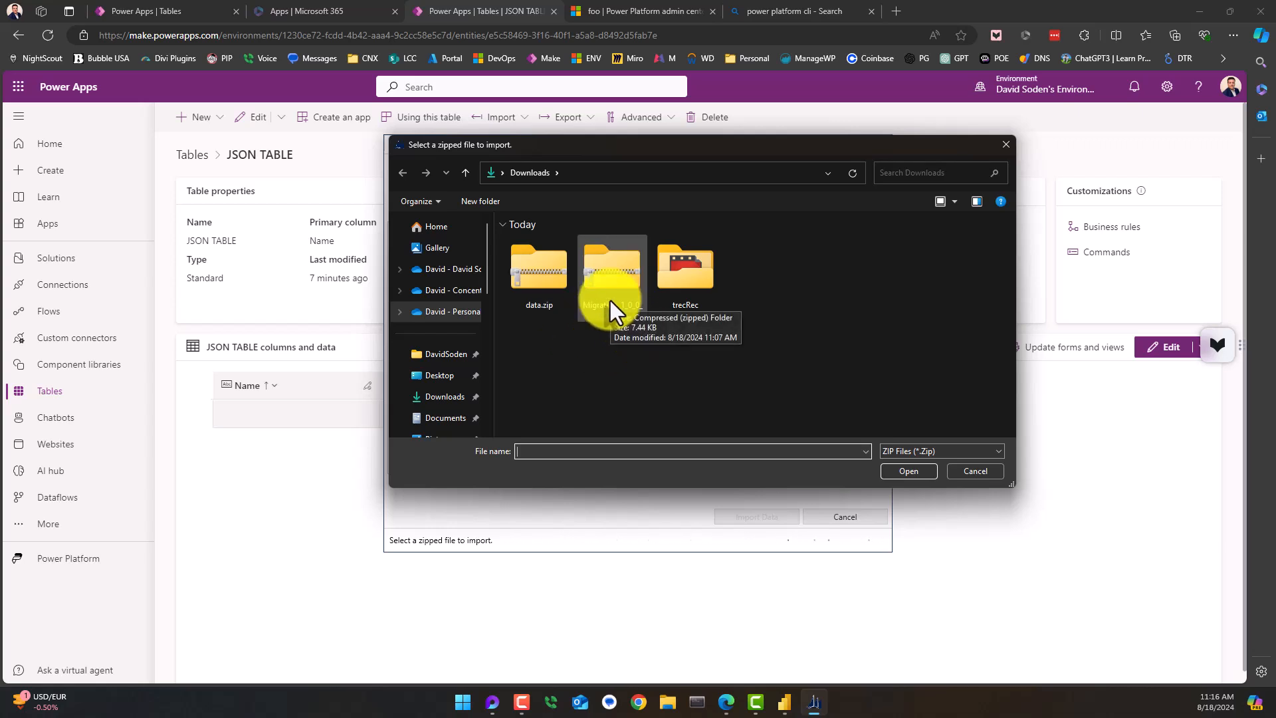
{"action": "left_click", "coordinate": [540, 298]}
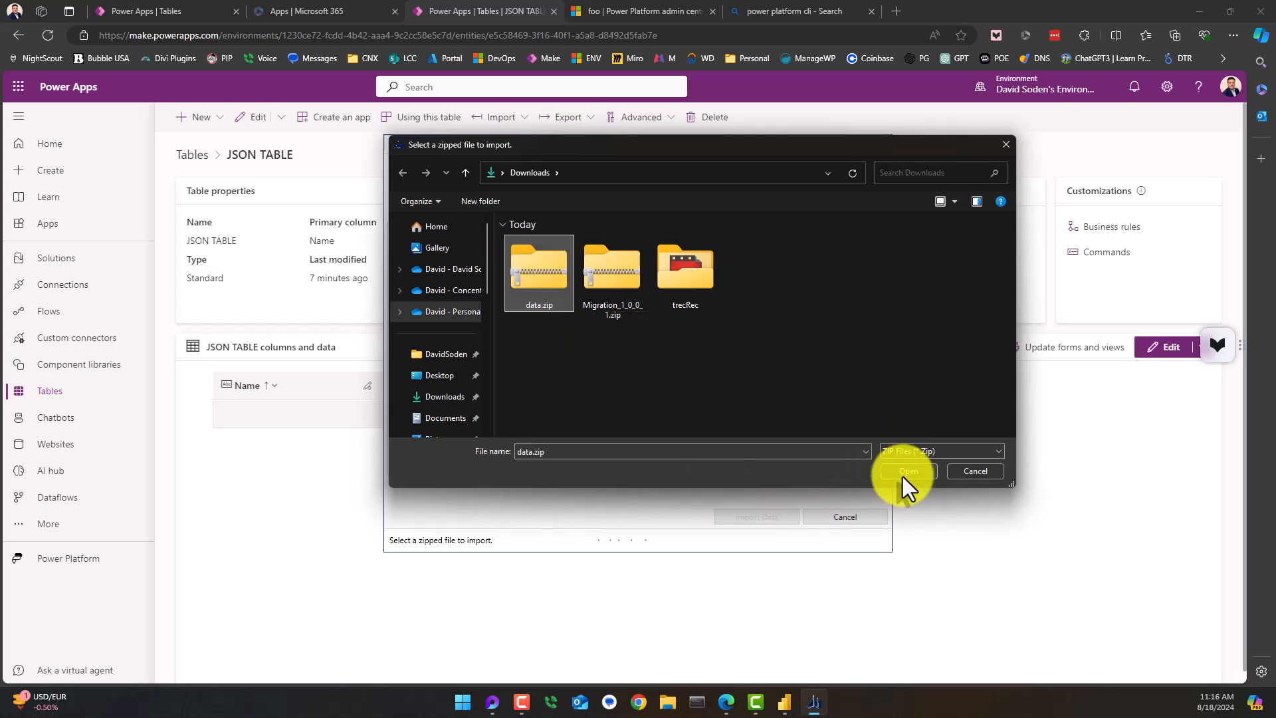
{"action": "left_click", "coordinate": [903, 476]}
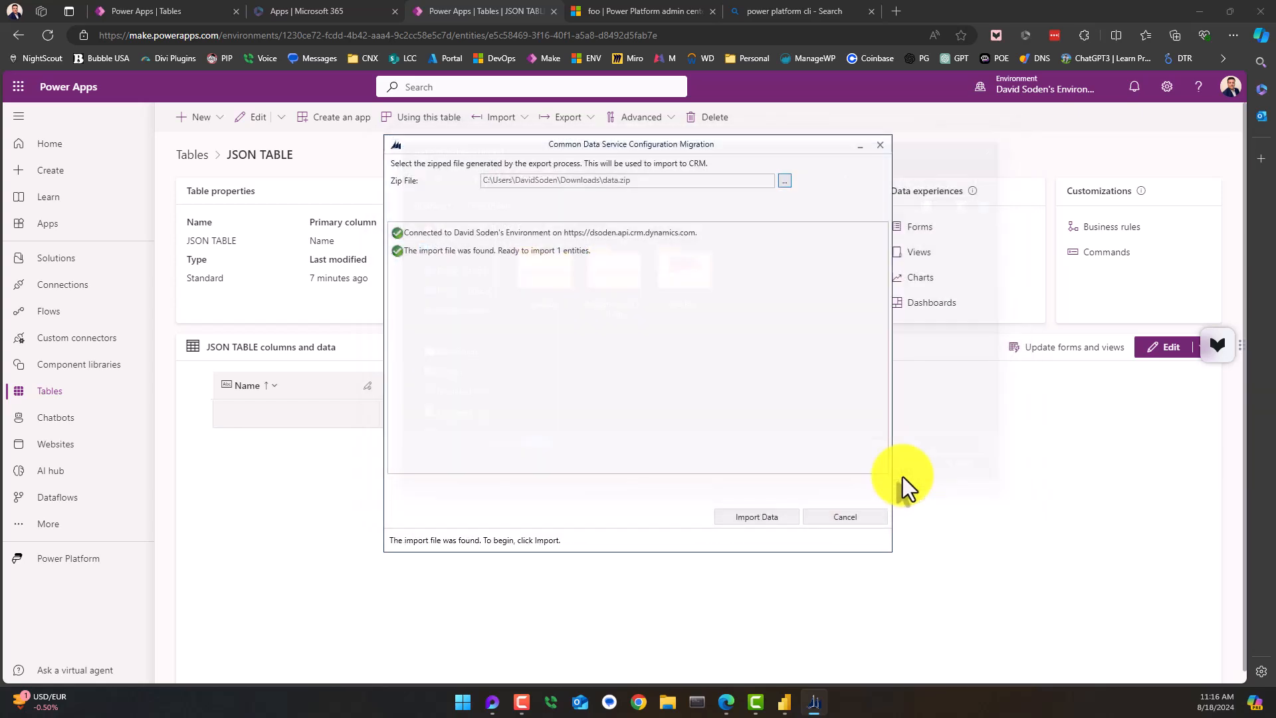
{"action": "left_click", "coordinate": [772, 519]}
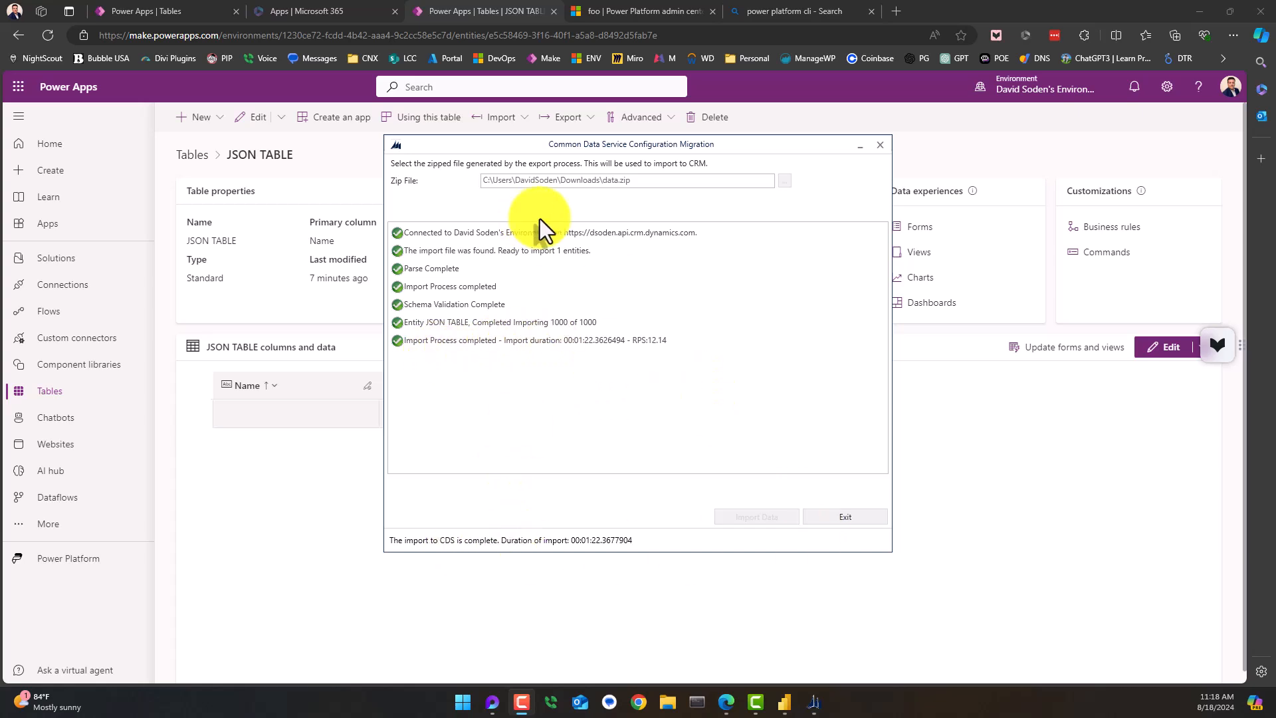
- Exit the import, close the Configuration Migration tool and refresh the JSON TABLE page in Power Apps
{"action": "left_click", "coordinate": [854, 522]}
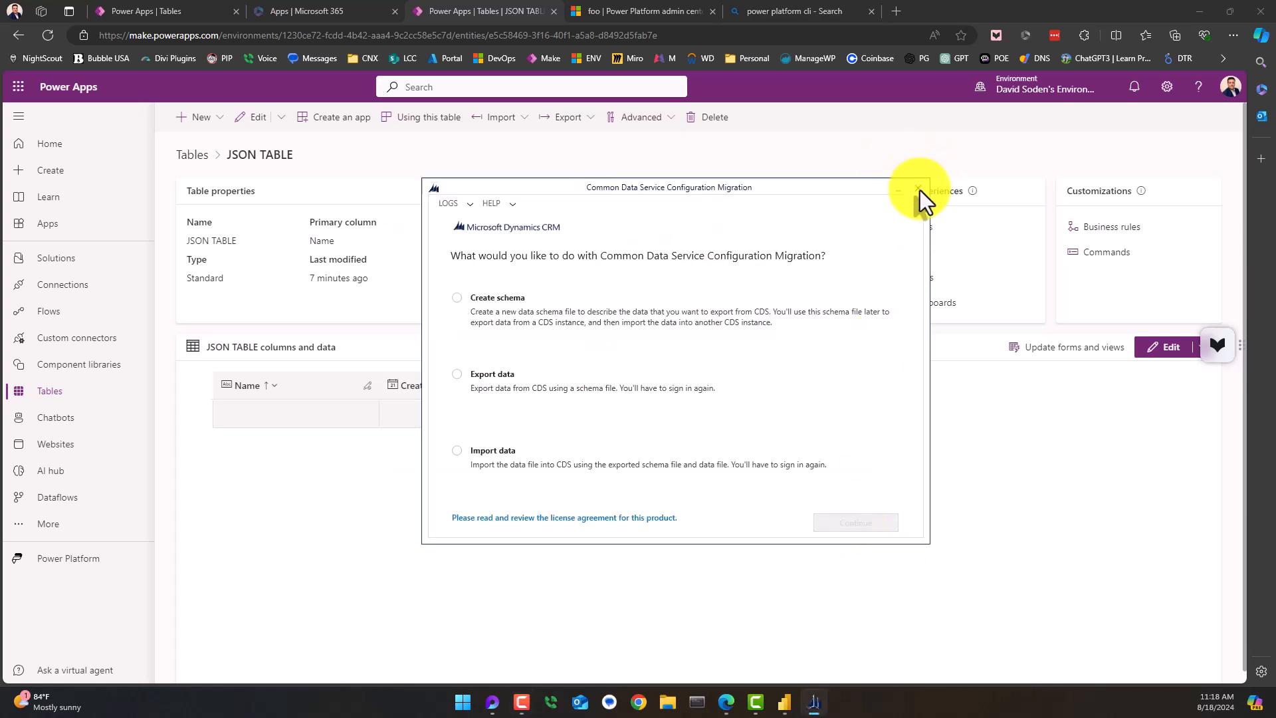
{"action": "left_click", "coordinate": [918, 188]}
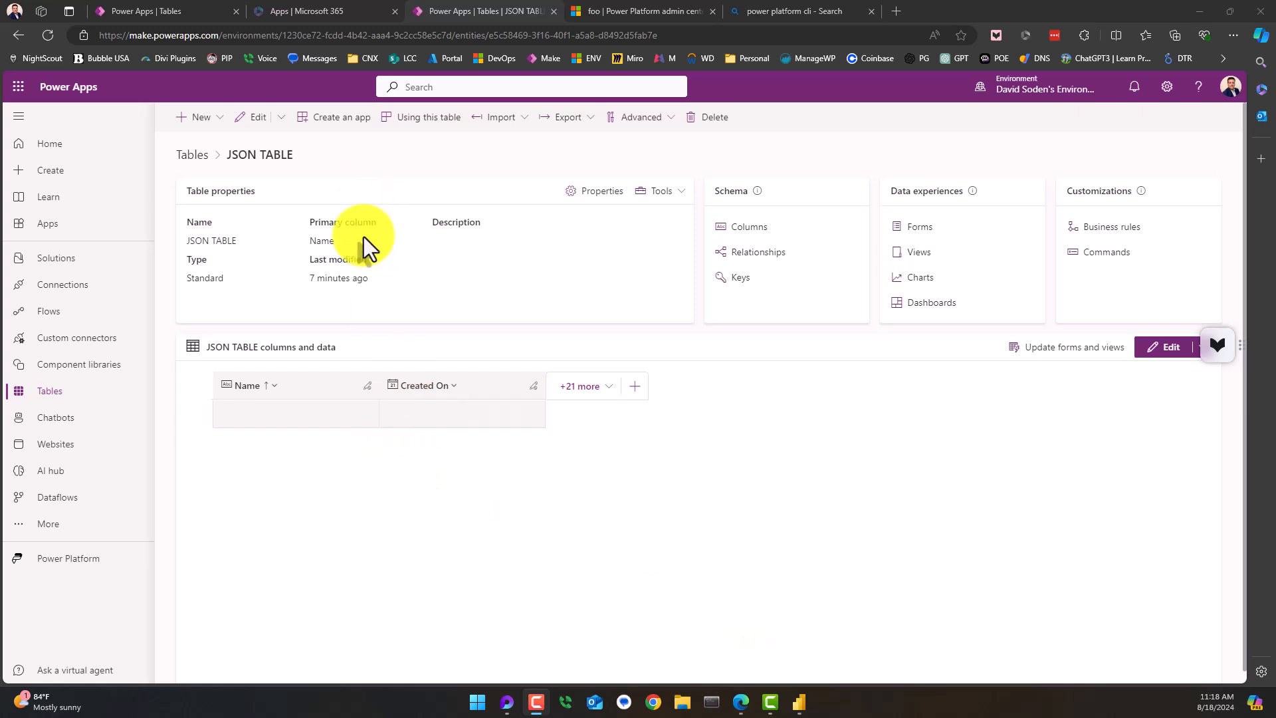
{"action": "left_click", "coordinate": [49, 33]}
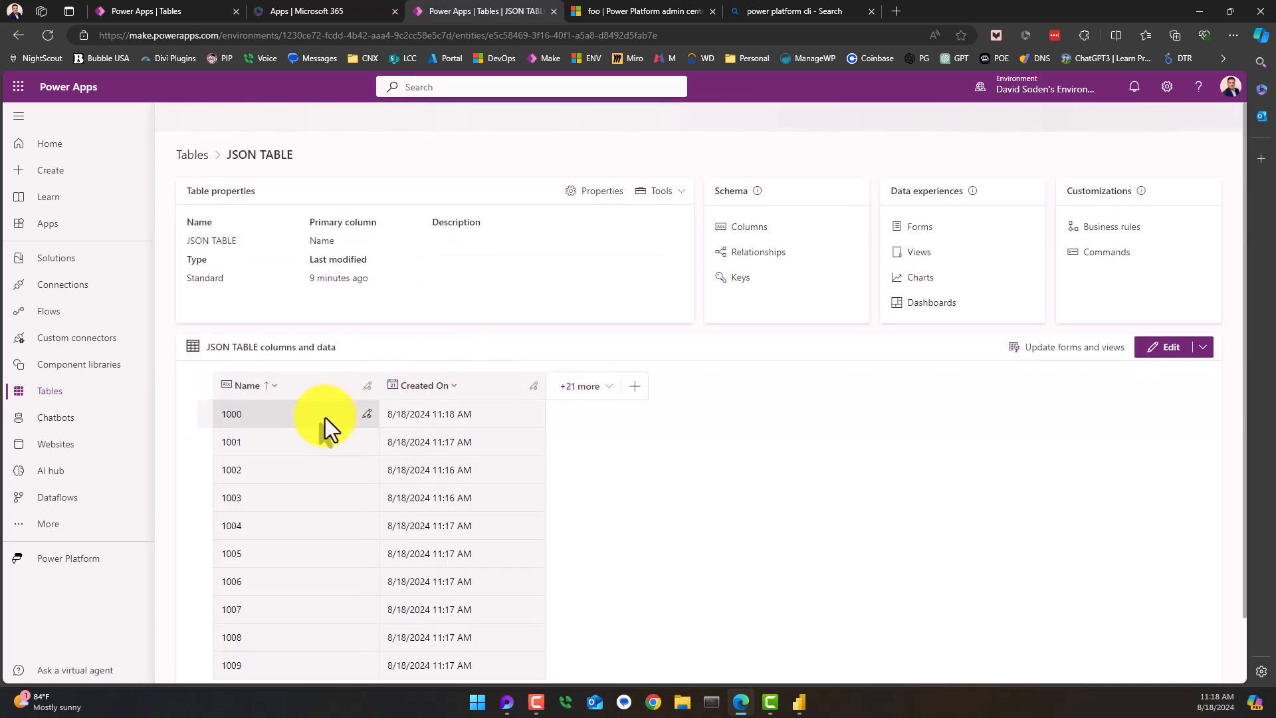
{"action": "mouse_move", "coordinate": [1035, 103]}
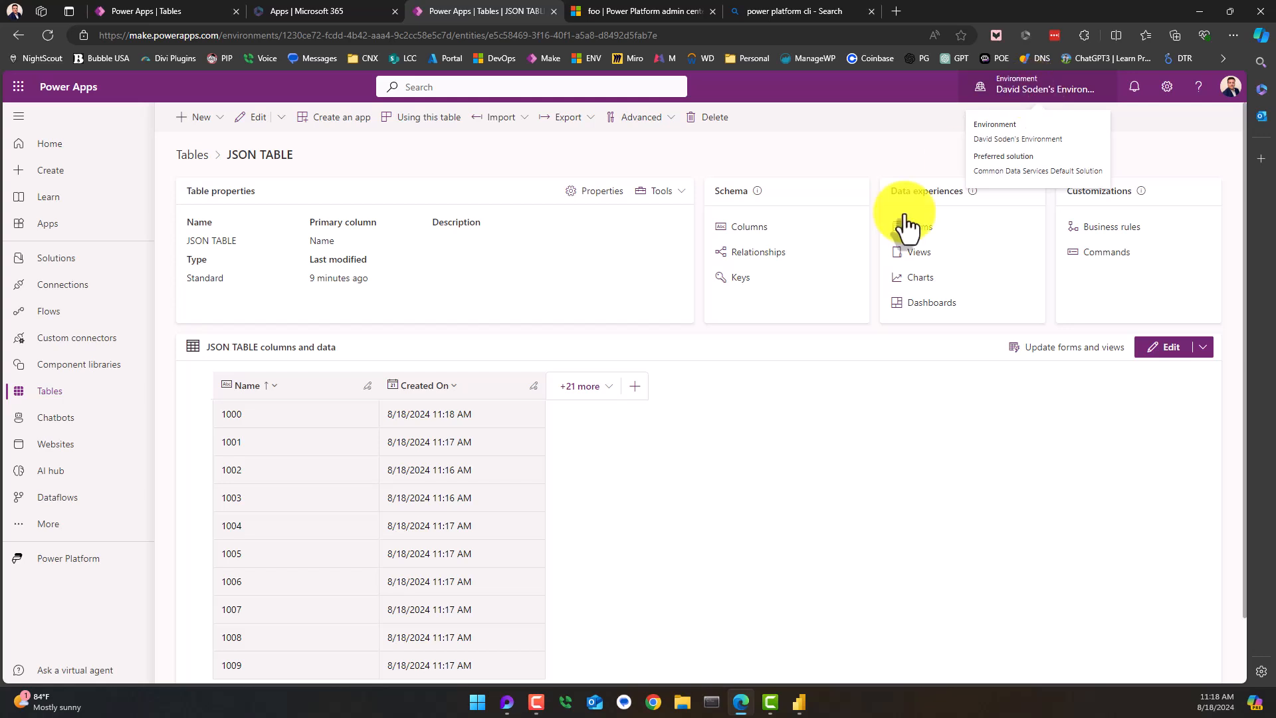
- Show only the id, first_name, last_name and email columns of JSON TABLE and sort the rows by id in ascending order
{"action": "left_click", "coordinate": [580, 391]}
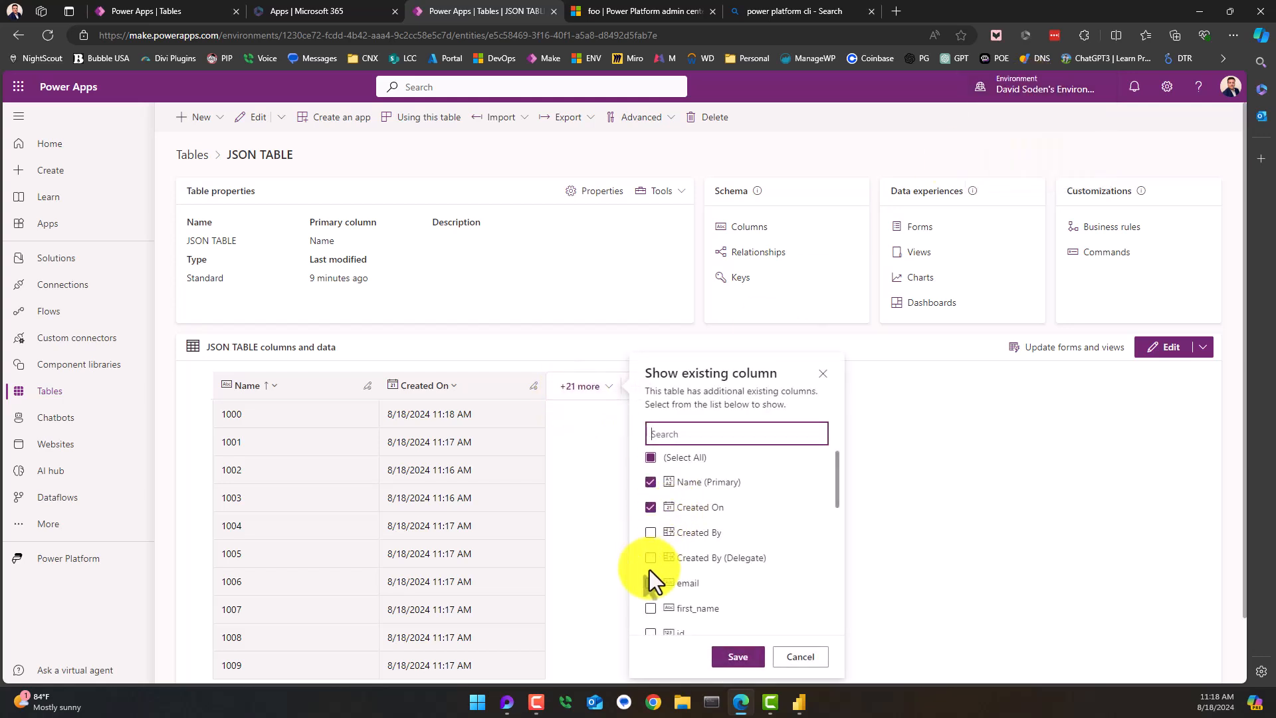
{"action": "left_click", "coordinate": [653, 508]}
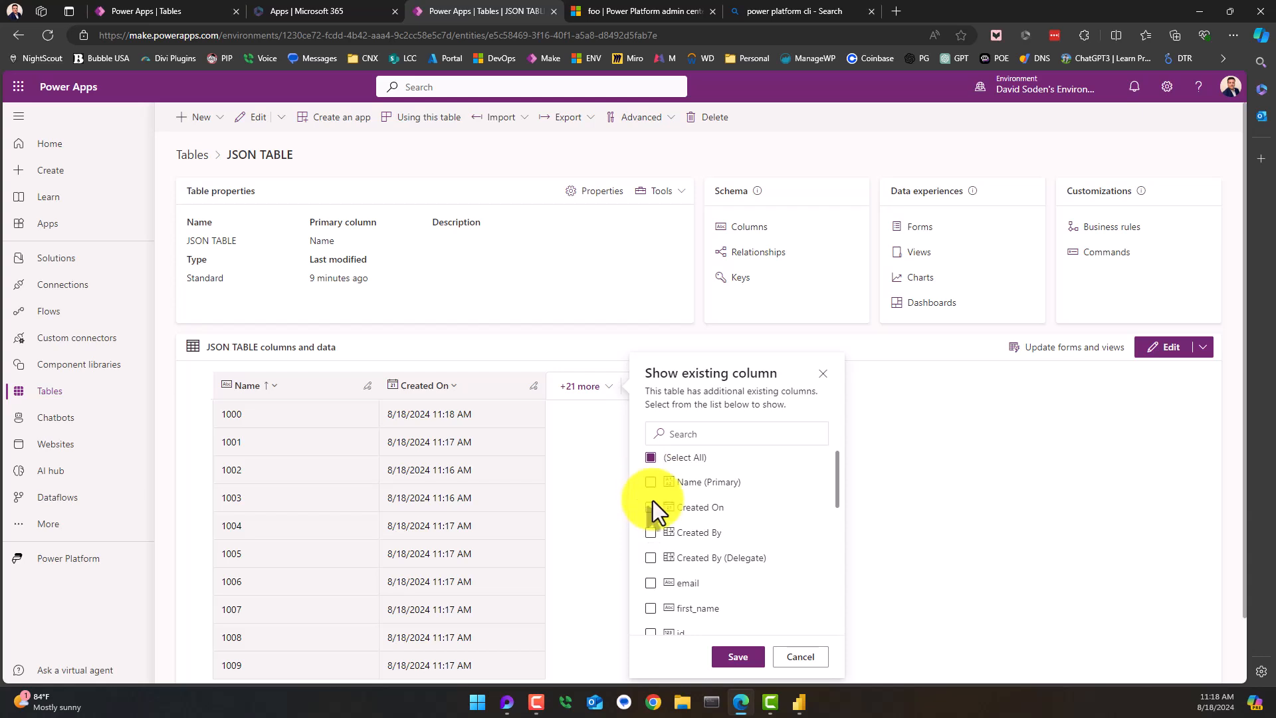
{"action": "scroll", "coordinate": [652, 603], "scroll_direction": "down", "scroll_amount": 2}
{"action": "left_click", "coordinate": [650, 502]}
{"action": "scroll", "coordinate": [661, 529], "scroll_direction": "up", "scroll_amount": 1}
{"action": "left_click", "coordinate": [652, 544]}
{"action": "scroll", "coordinate": [656, 553], "scroll_direction": "down", "scroll_amount": 2}
{"action": "left_click", "coordinate": [649, 512]}
{"action": "scroll", "coordinate": [658, 538], "scroll_direction": "up", "scroll_amount": 1}
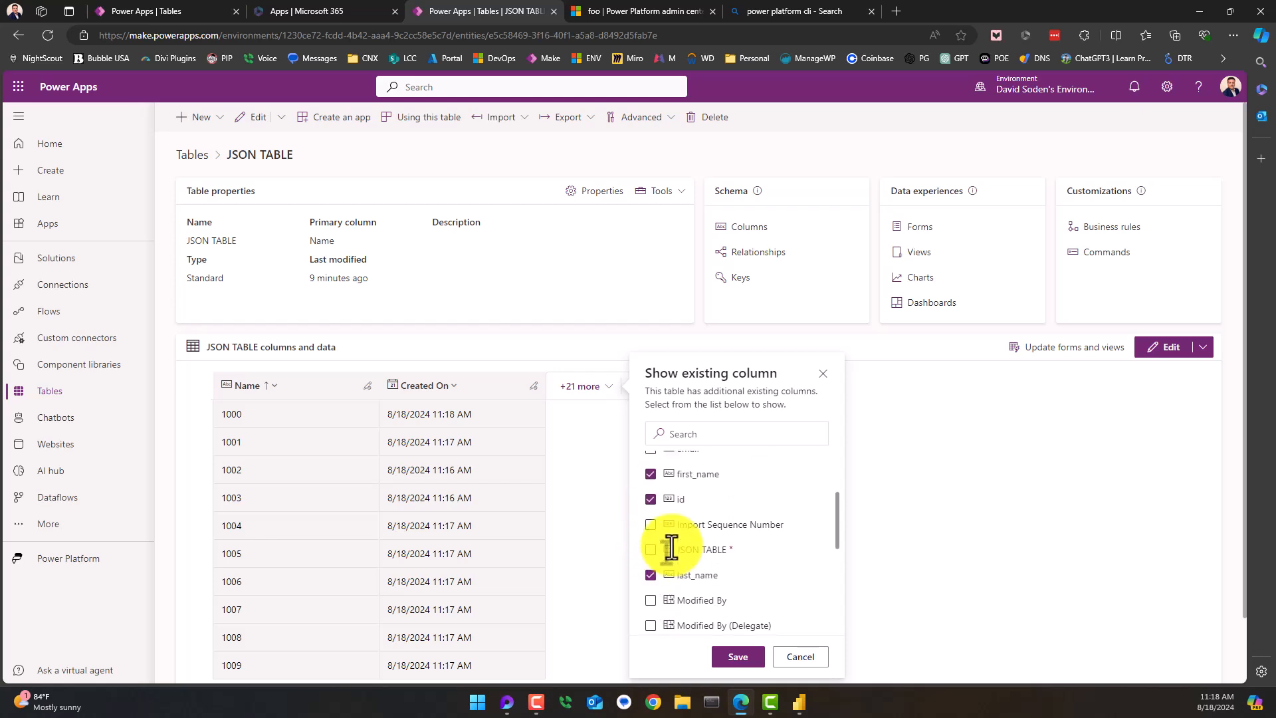
{"action": "scroll", "coordinate": [658, 525], "scroll_direction": "up", "scroll_amount": 1}
{"action": "left_click", "coordinate": [650, 518]}
{"action": "left_click", "coordinate": [748, 658]}
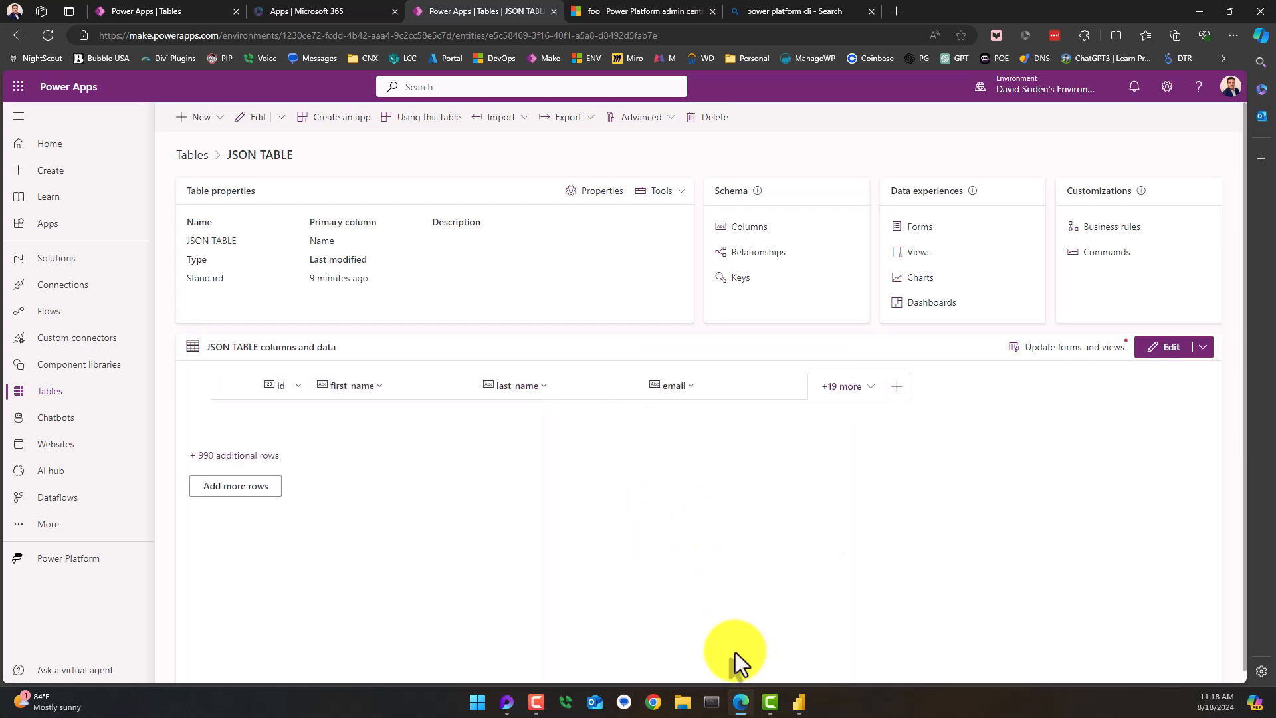
{"action": "left_click", "coordinate": [292, 387]}
{"action": "left_click", "coordinate": [266, 484]}
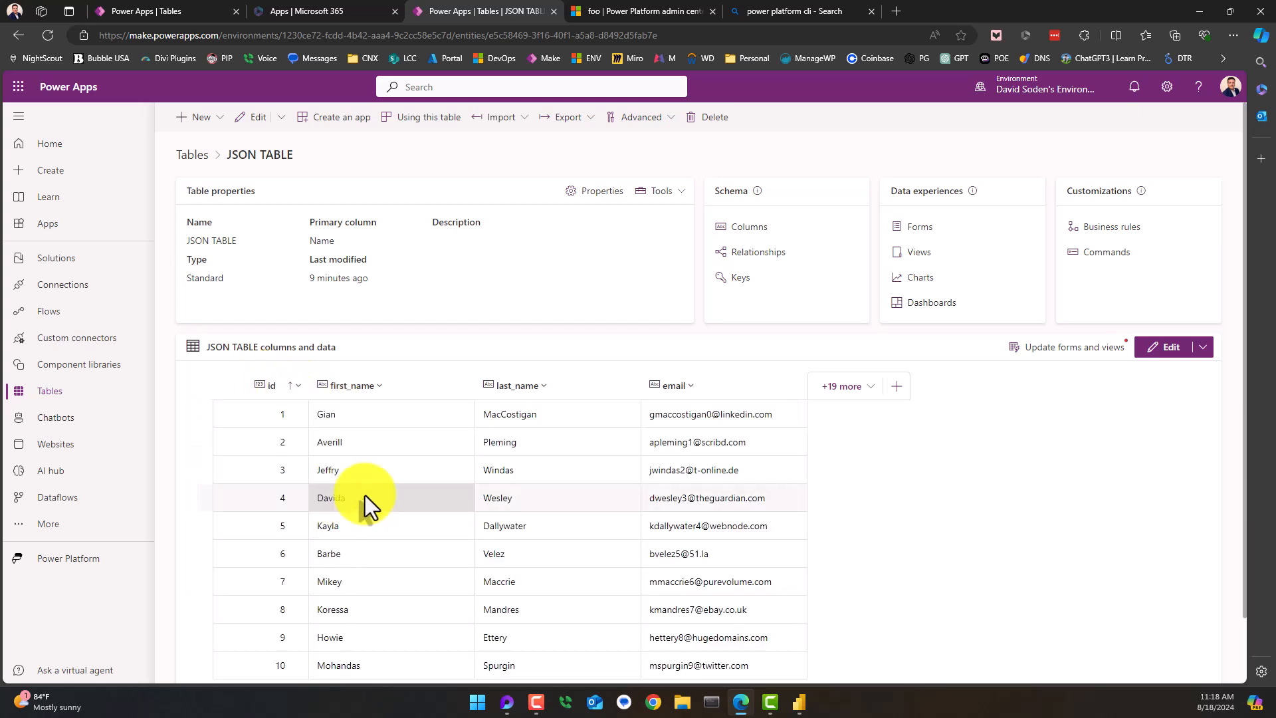